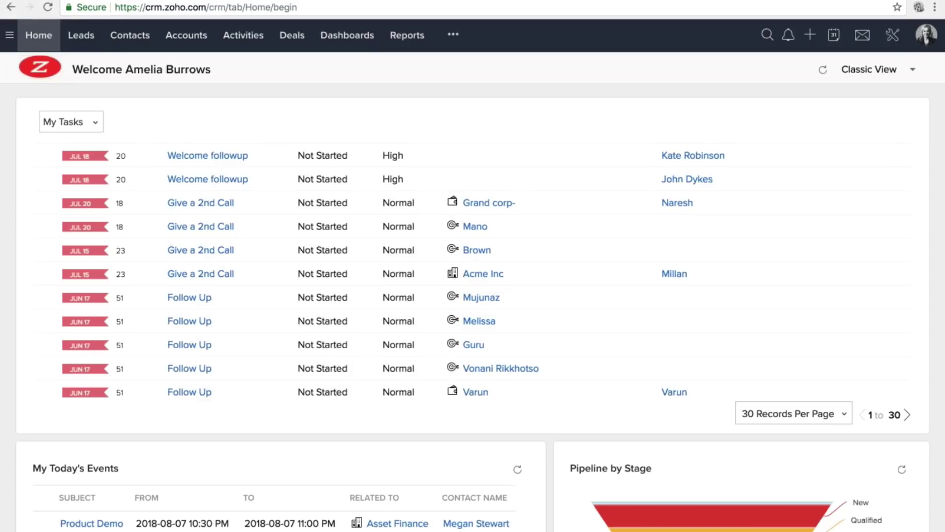
Open the Setup area, scroll through its sections and highlight the General entries.
{"action": "left_click", "coordinate": [893, 35]}
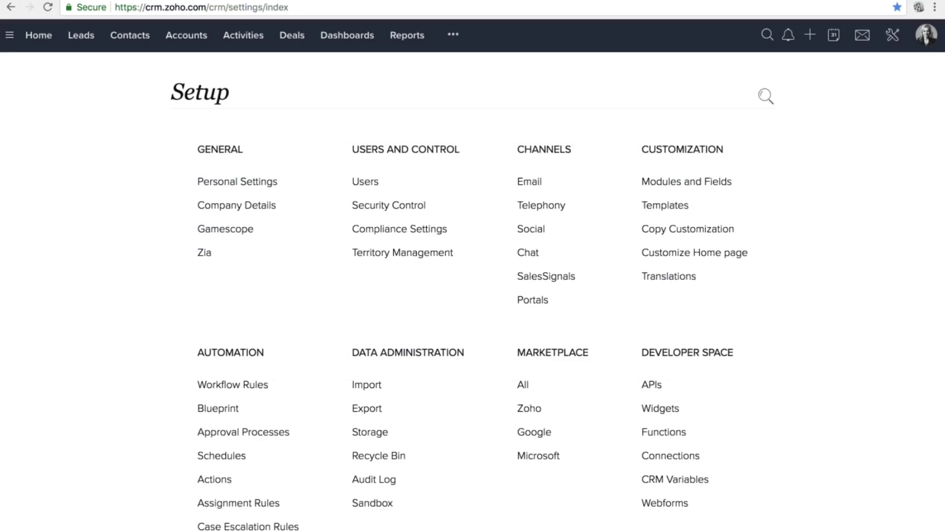
{"action": "double_click", "coordinate": [200, 94]}
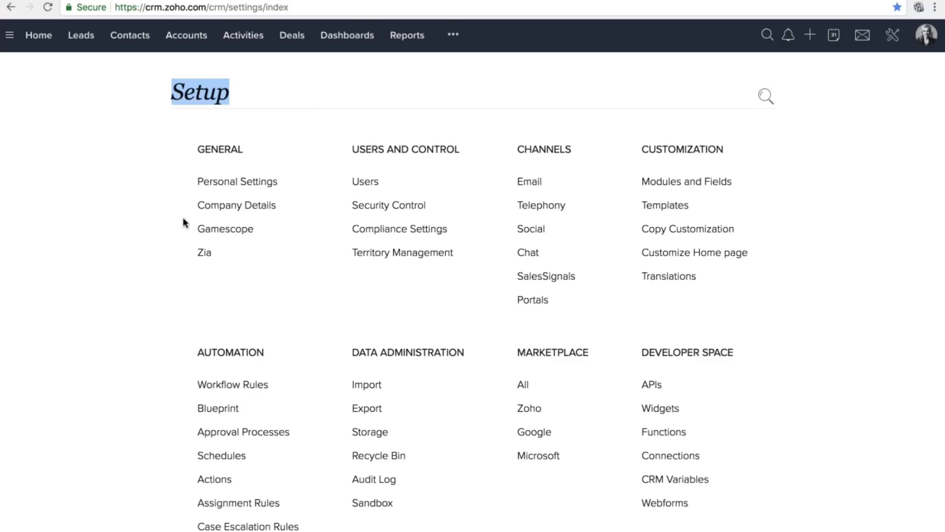
{"action": "scroll", "coordinate": [185, 209], "scroll_direction": "down", "scroll_amount": 1}
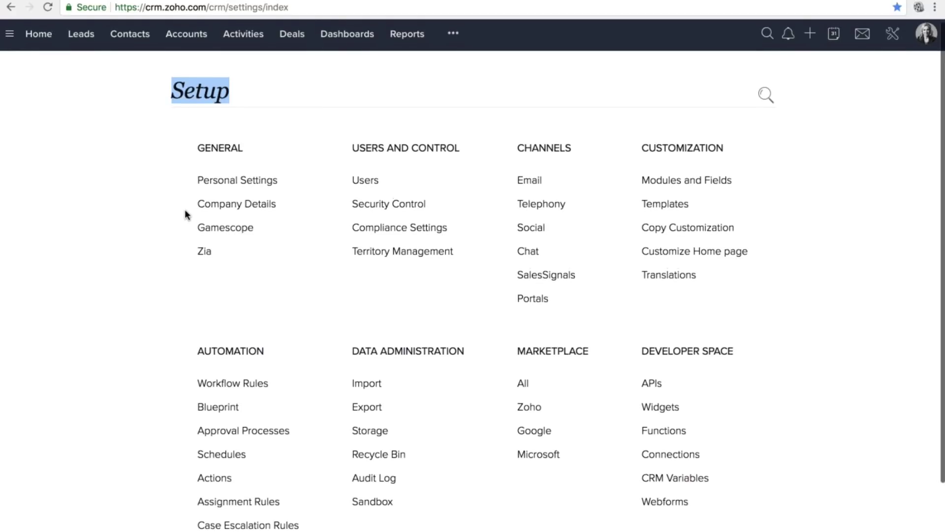
{"action": "scroll", "coordinate": [185, 212], "scroll_direction": "down", "scroll_amount": 1}
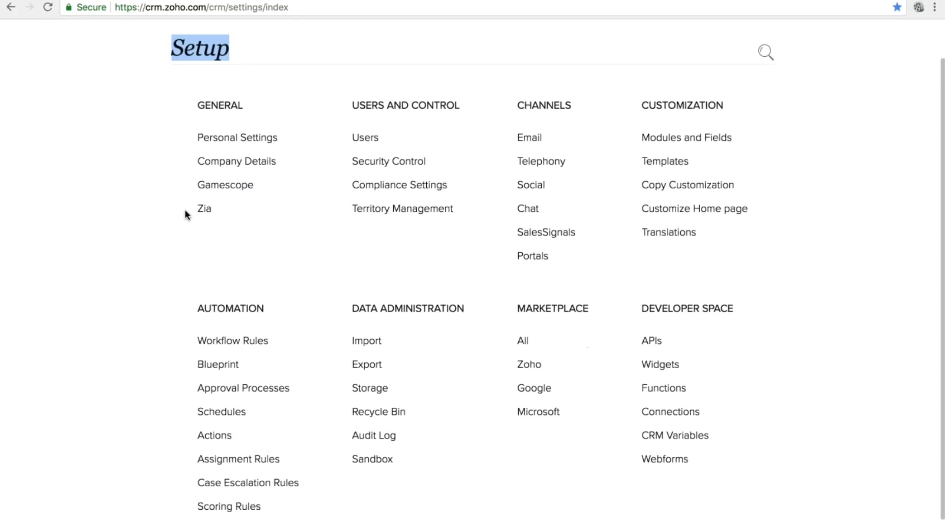
{"action": "left_click", "coordinate": [166, 144]}
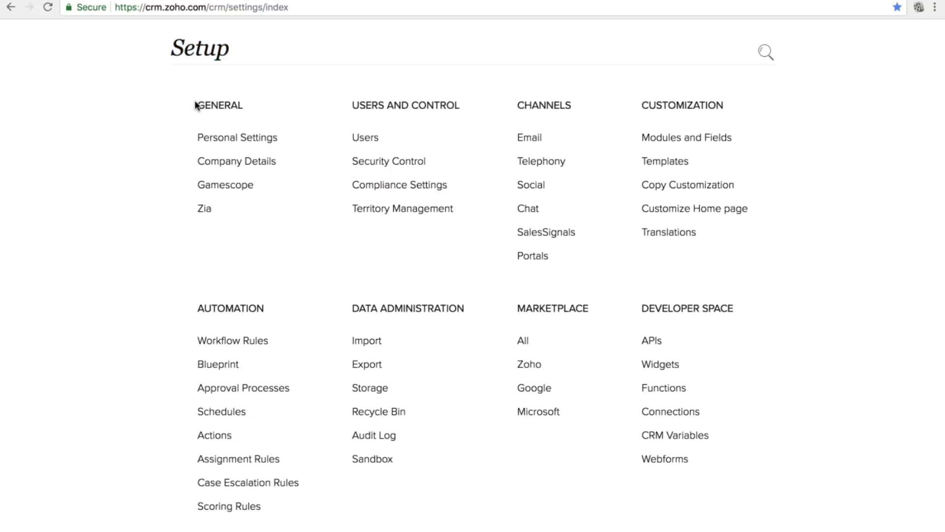
{"action": "left_click_drag", "start_coordinate": [195, 101], "coordinate": [277, 160]}
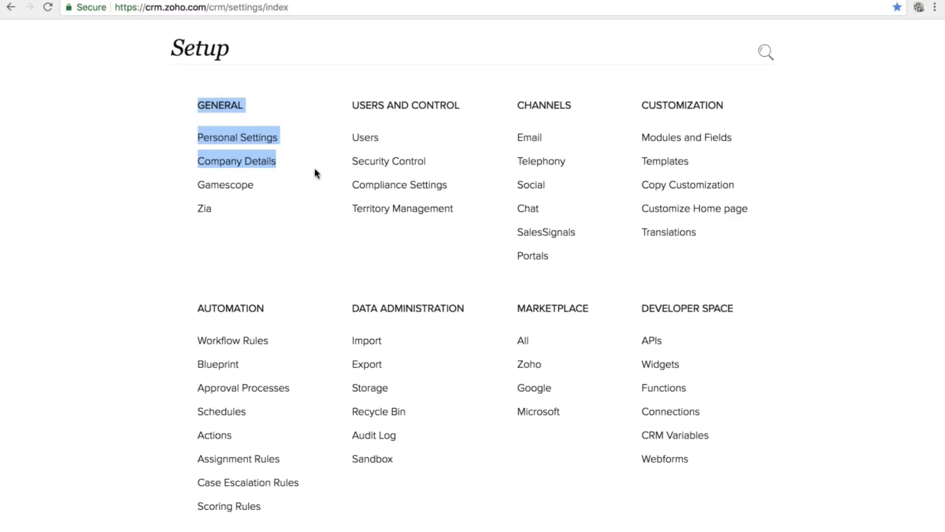
{"action": "left_click", "coordinate": [787, 120]}
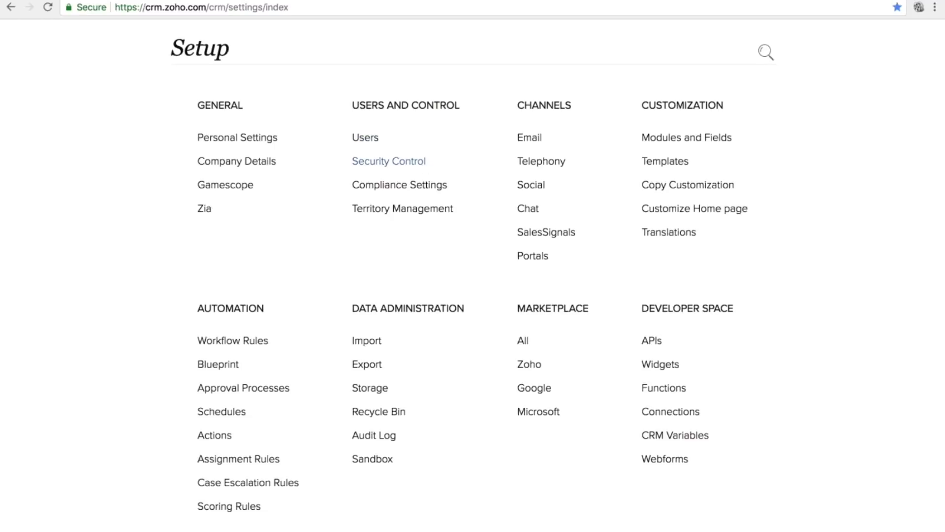
Highlight the Users and Security Control and Customization entries, then open Personal Settings.
{"action": "left_click_drag", "start_coordinate": [350, 137], "coordinate": [449, 163]}
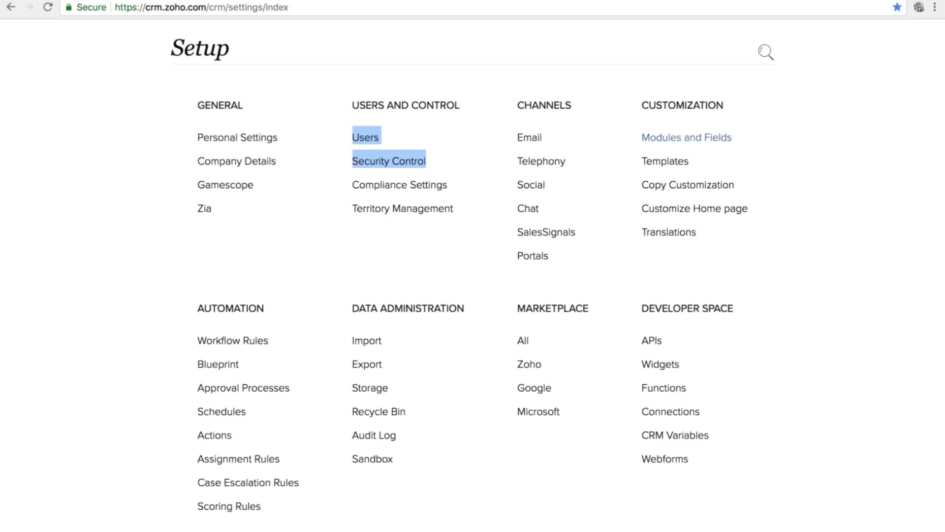
{"action": "left_click", "coordinate": [636, 103]}
{"action": "left_click_drag", "start_coordinate": [669, 114], "coordinate": [730, 162]}
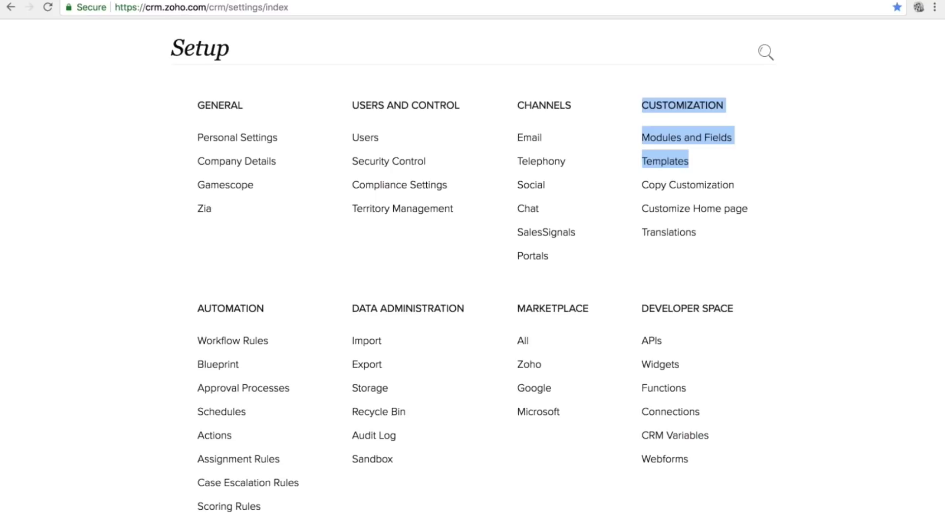
{"action": "left_click", "coordinate": [221, 104]}
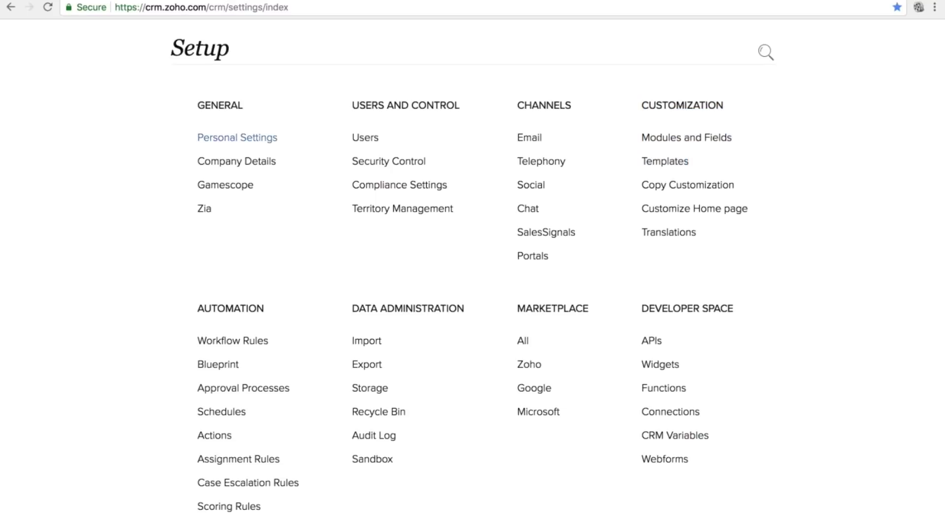
{"action": "left_click", "coordinate": [235, 140]}
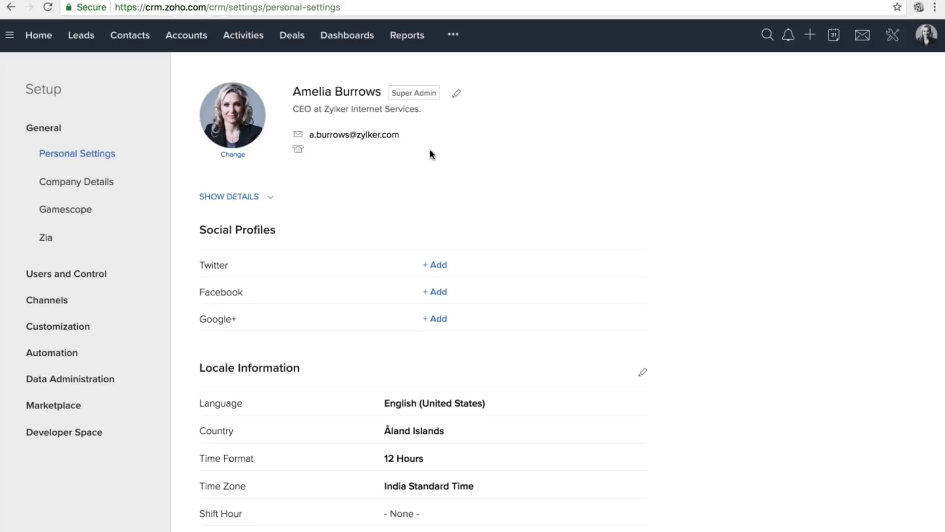
Scroll through Personal Settings and start editing Locale Information.
{"action": "scroll", "coordinate": [430, 155], "scroll_direction": "down", "scroll_amount": 3}
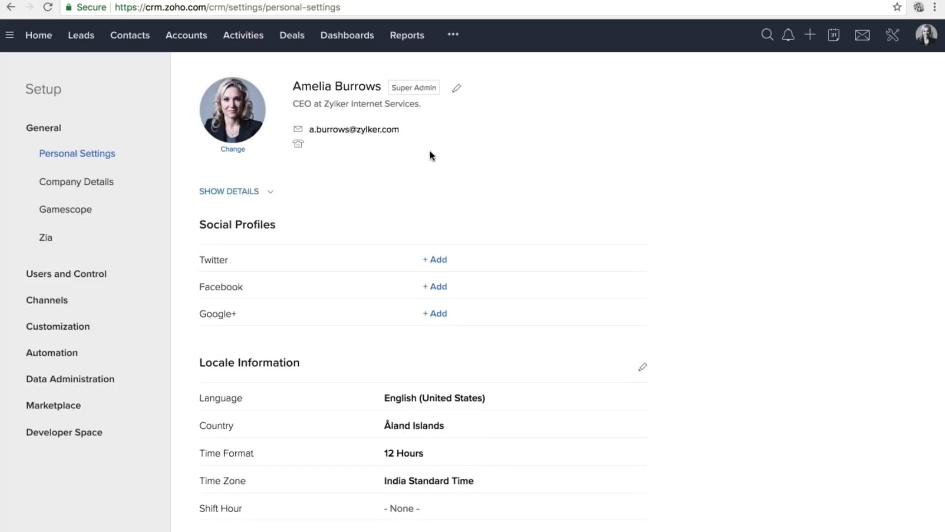
{"action": "scroll", "coordinate": [298, 169], "scroll_direction": "down", "scroll_amount": 1}
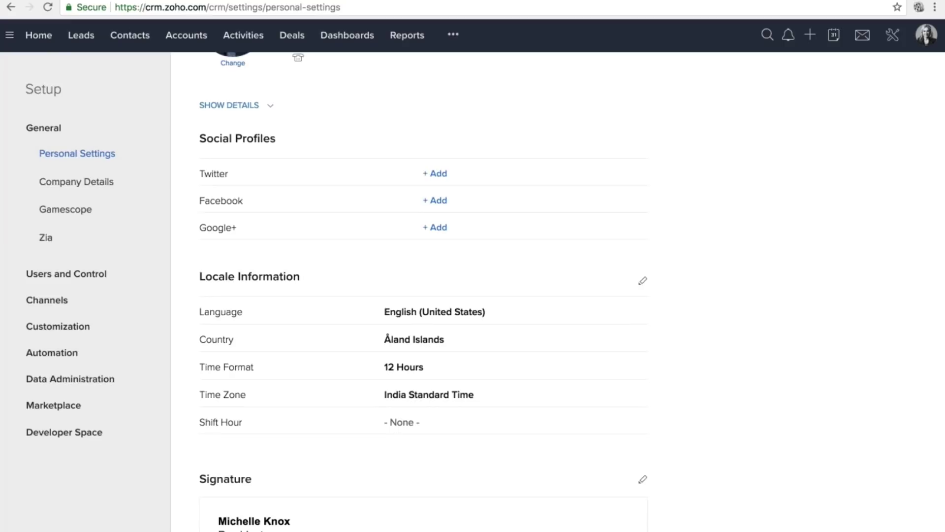
{"action": "scroll", "coordinate": [423, 291], "scroll_direction": "down", "scroll_amount": 8}
{"action": "scroll", "coordinate": [645, 173], "scroll_direction": "up", "scroll_amount": 4}
{"action": "left_click", "coordinate": [644, 173]}
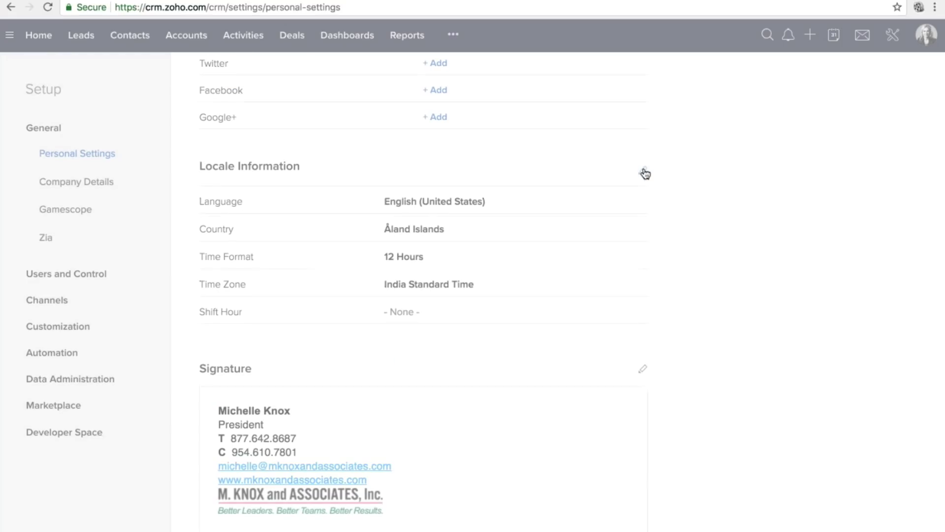
Inspect the Language, Country and Time Format lists, keeping 12 Hours.
{"action": "left_click", "coordinate": [468, 101]}
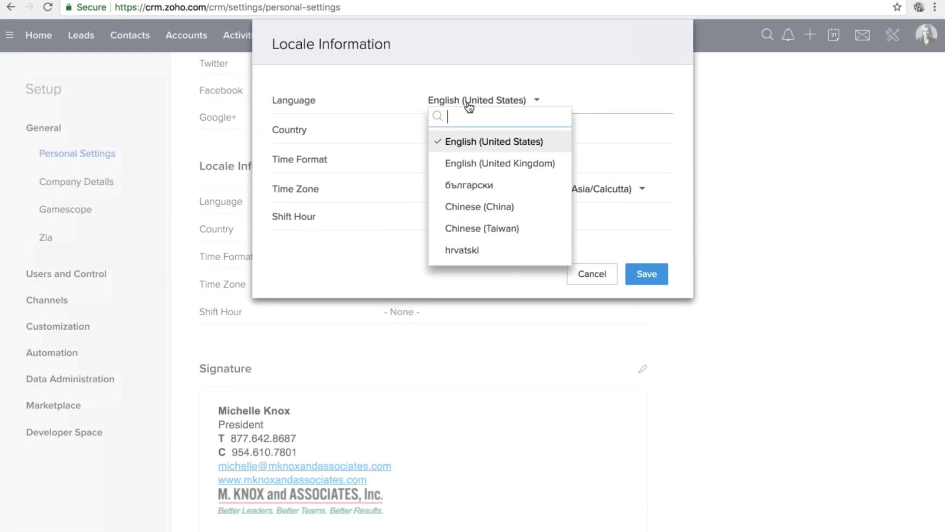
{"action": "left_click", "coordinate": [475, 129]}
{"action": "left_click", "coordinate": [480, 131]}
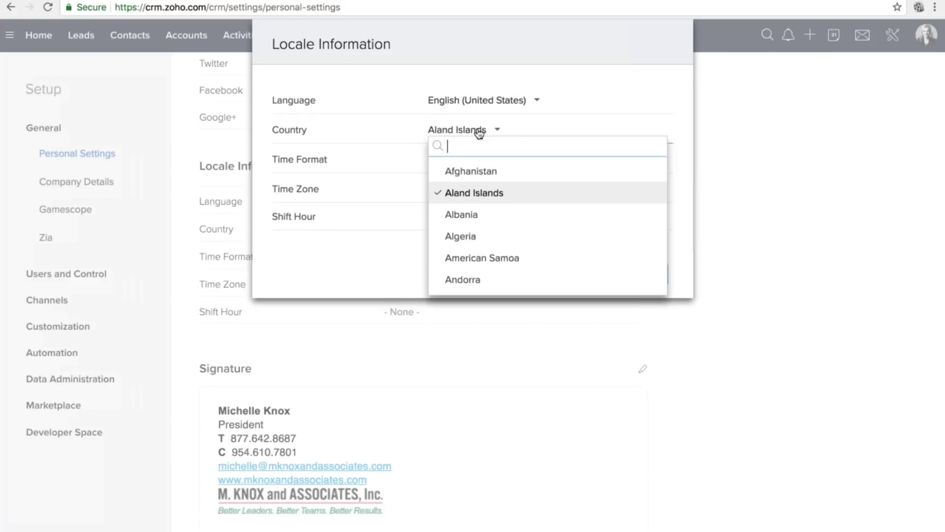
{"action": "left_click", "coordinate": [579, 113]}
{"action": "left_click", "coordinate": [622, 67]}
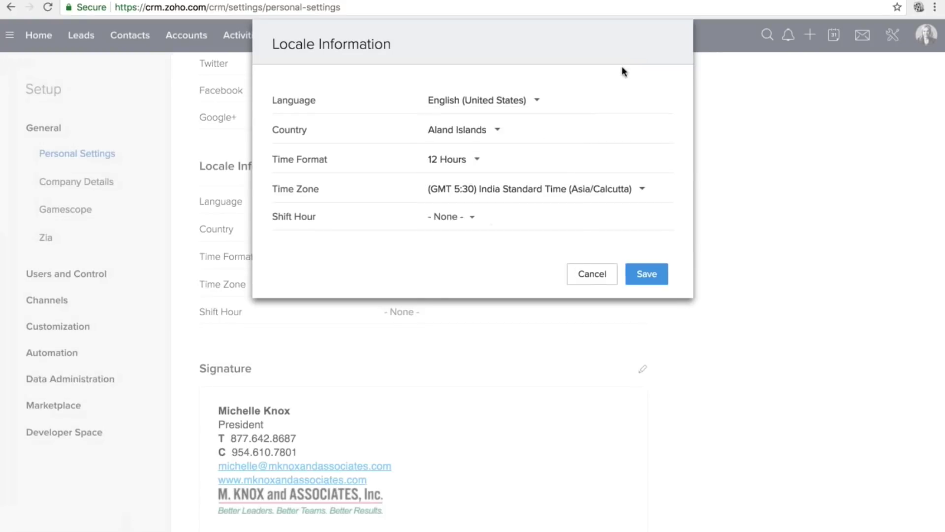
{"action": "left_click", "coordinate": [463, 163]}
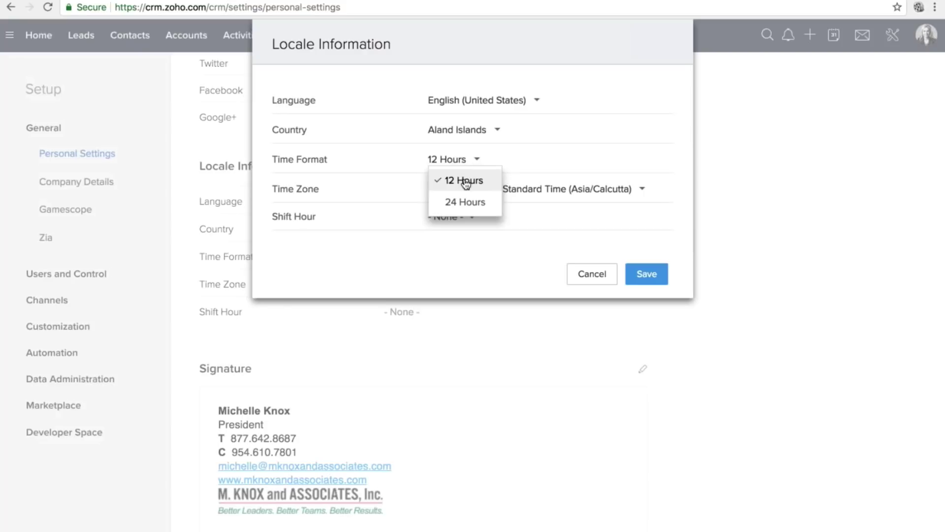
{"action": "left_click", "coordinate": [561, 68]}
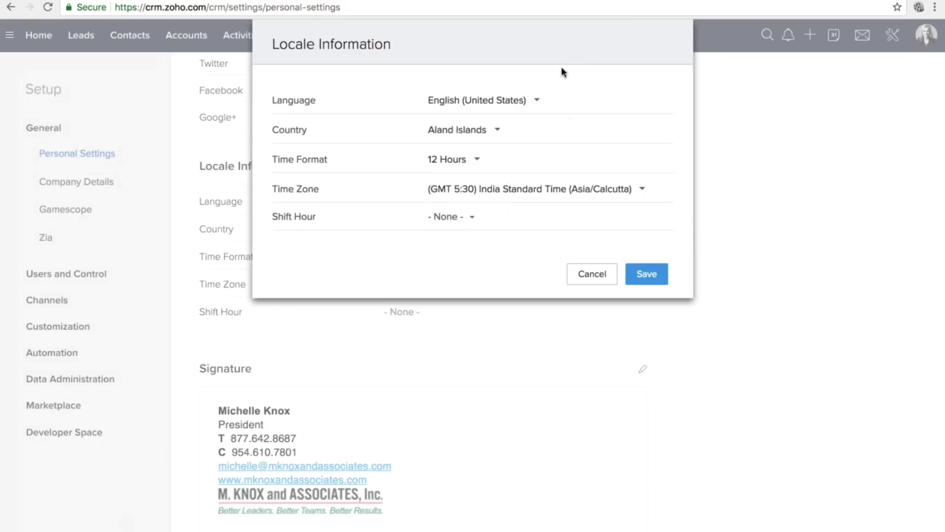
Browse the Time Zone list, then discard the locale edits, keeping India Standard Time.
{"action": "left_click", "coordinate": [530, 191]}
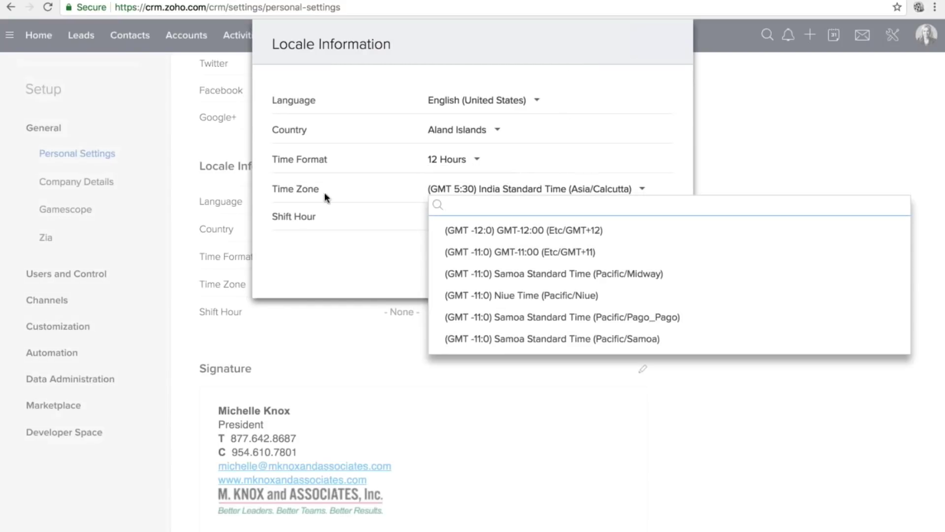
{"action": "scroll", "coordinate": [497, 242], "scroll_direction": "down", "scroll_amount": 1}
{"action": "scroll", "coordinate": [492, 241], "scroll_direction": "down", "scroll_amount": 15}
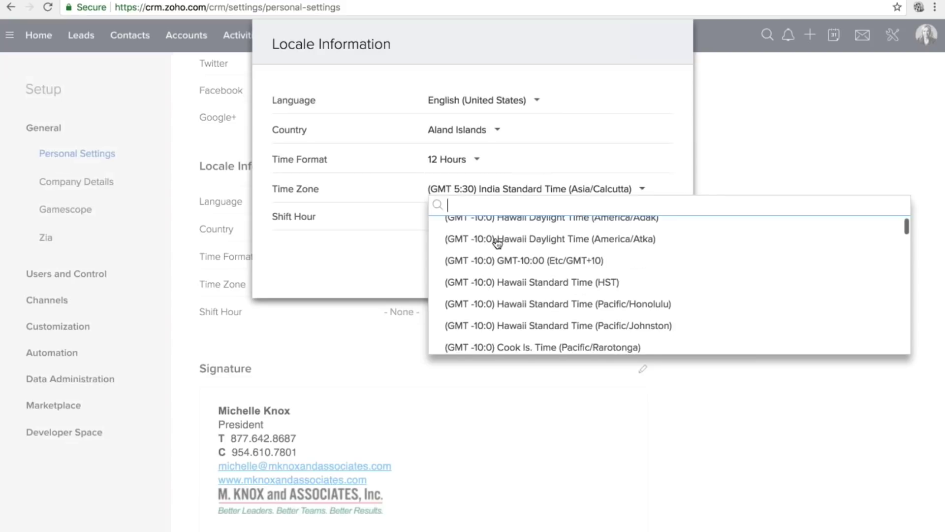
{"action": "key", "text": "Escape"}
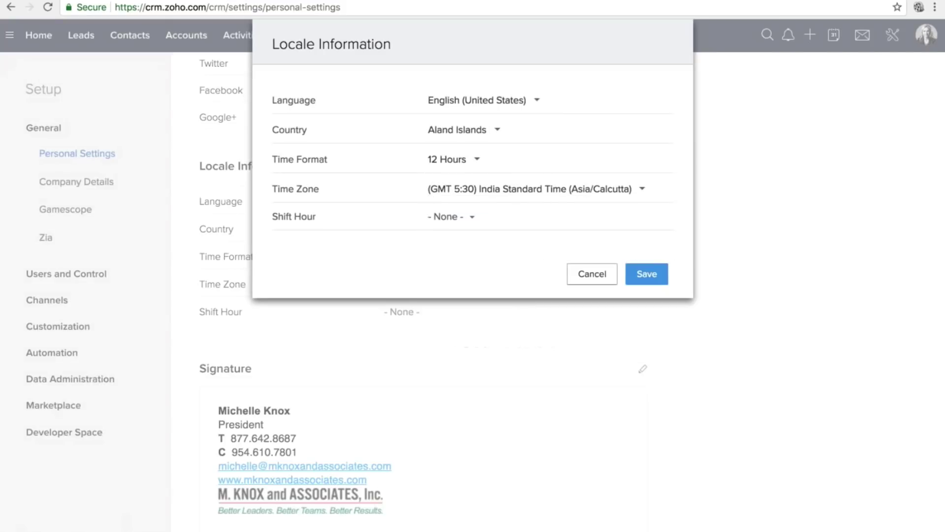
{"action": "left_click", "coordinate": [591, 274]}
Highlight the Locale Information heading and scroll down to the Signature section.
{"action": "left_click_drag", "start_coordinate": [218, 167], "coordinate": [318, 172]}
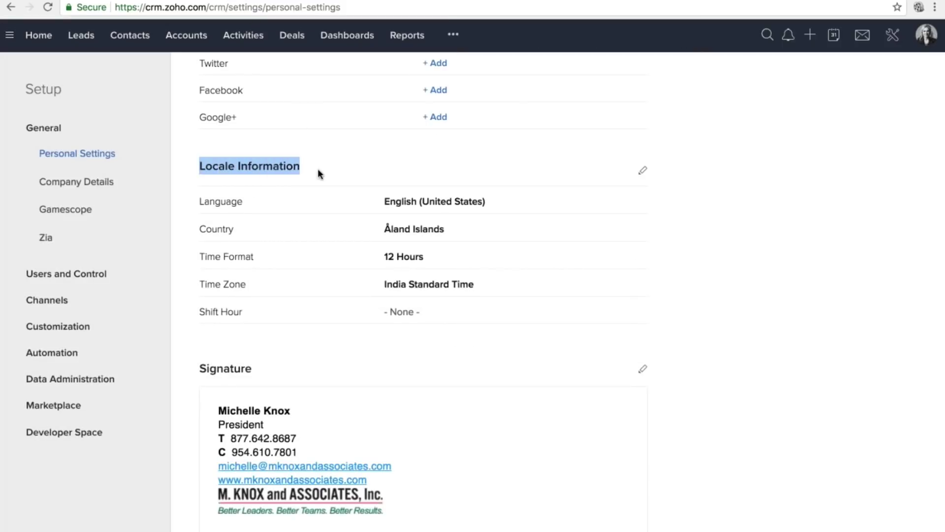
{"action": "scroll", "coordinate": [319, 171], "scroll_direction": "down", "scroll_amount": 2}
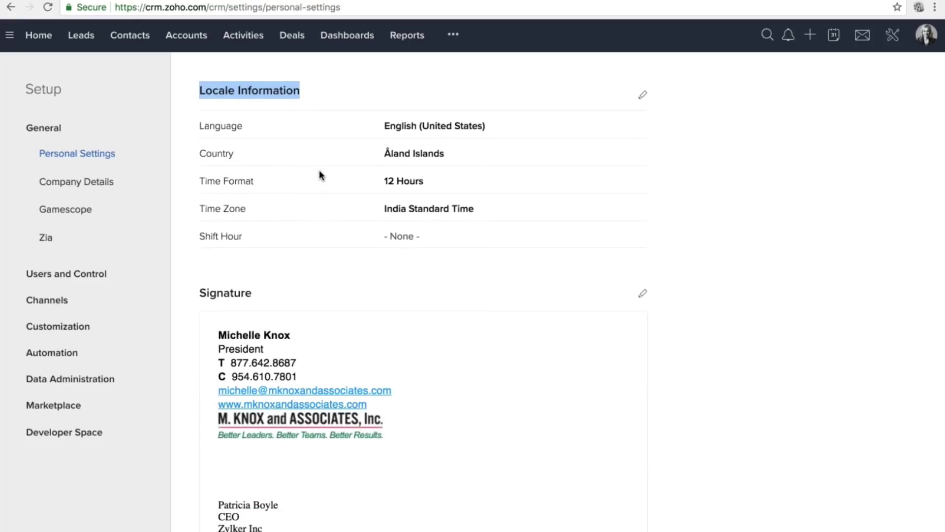
{"action": "scroll", "coordinate": [320, 174], "scroll_direction": "down", "scroll_amount": 5}
{"action": "scroll", "coordinate": [424, 288], "scroll_direction": "down", "scroll_amount": 1}
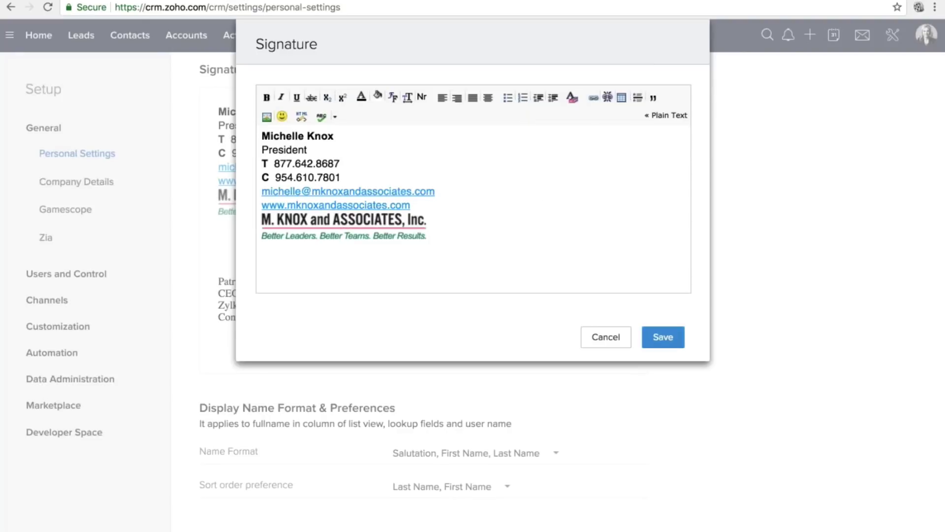
Close the signature editor unchanged and scroll back up through Personal Settings.
{"action": "left_click", "coordinate": [617, 340]}
{"action": "scroll", "coordinate": [257, 458], "scroll_direction": "down", "scroll_amount": 3}
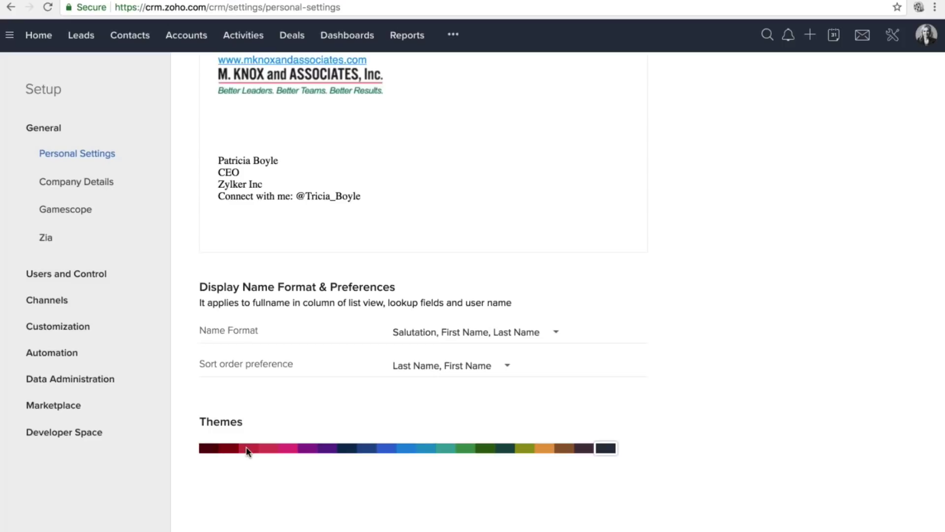
{"action": "scroll", "coordinate": [247, 451], "scroll_direction": "up", "scroll_amount": 2}
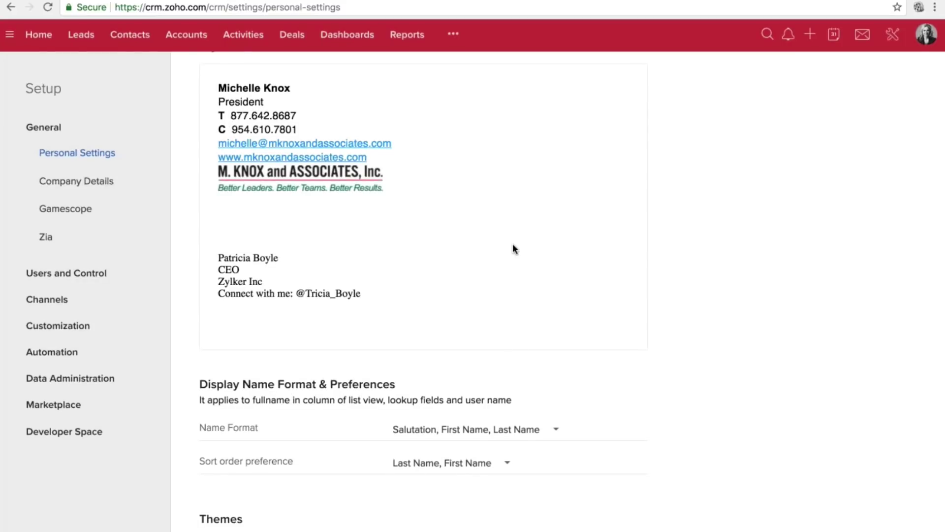
{"action": "scroll", "coordinate": [608, 449], "scroll_direction": "up", "scroll_amount": 1}
{"action": "scroll", "coordinate": [586, 380], "scroll_direction": "up", "scroll_amount": 10}
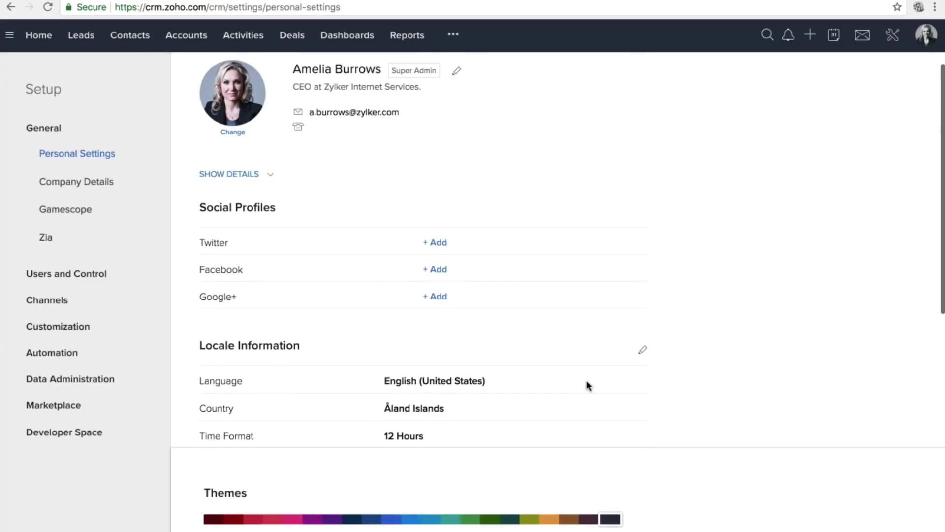
Review profile through Display Name Format, then collapse and re-expand the General group.
{"action": "scroll", "coordinate": [587, 382], "scroll_direction": "down", "scroll_amount": 4}
{"action": "scroll", "coordinate": [587, 381], "scroll_direction": "up", "scroll_amount": 2}
{"action": "scroll", "coordinate": [587, 381], "scroll_direction": "down", "scroll_amount": 8}
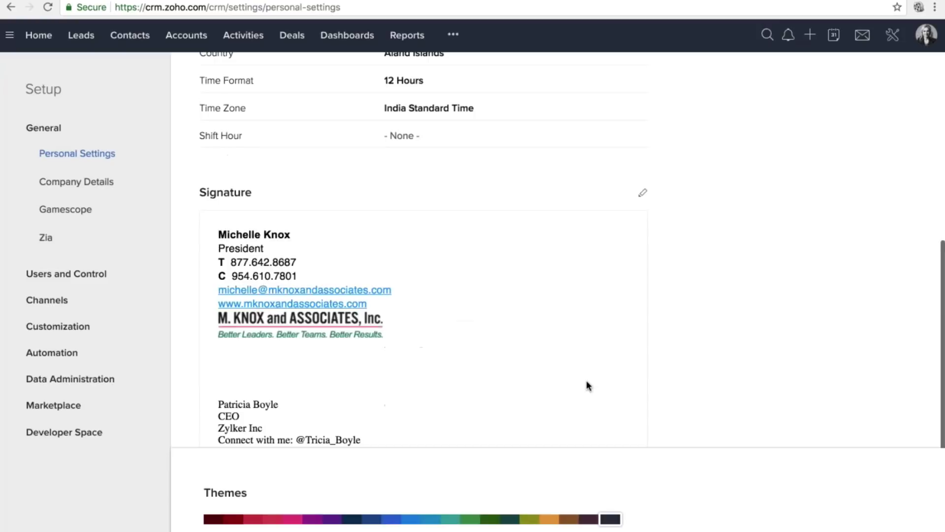
{"action": "scroll", "coordinate": [586, 385], "scroll_direction": "up", "scroll_amount": 10}
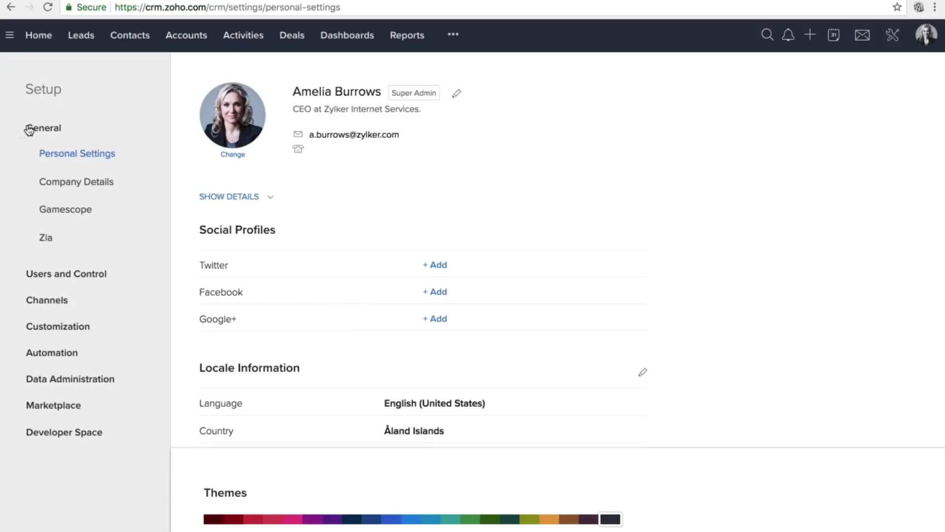
{"action": "left_click_drag", "start_coordinate": [29, 129], "coordinate": [76, 133]}
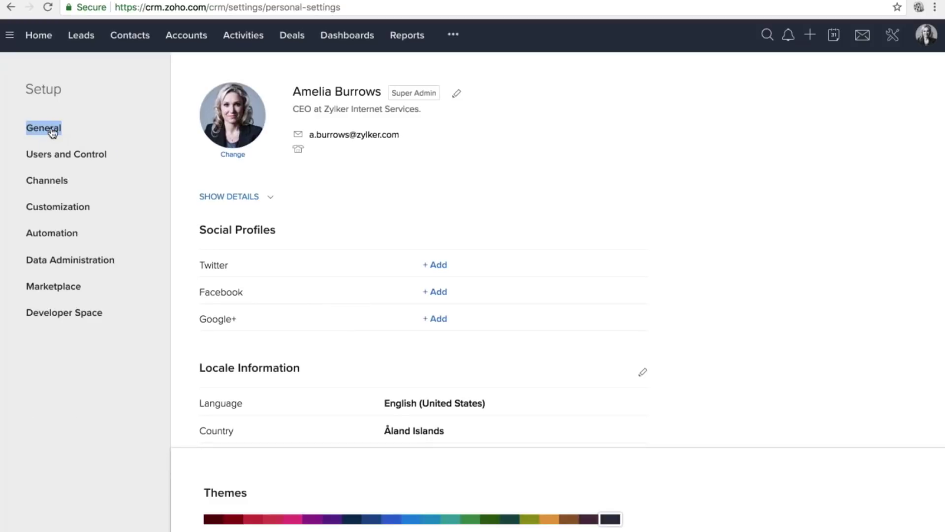
{"action": "left_click", "coordinate": [49, 130]}
Open Company Details, review its edit dialog fields, and close it without saving.
{"action": "left_click", "coordinate": [69, 180]}
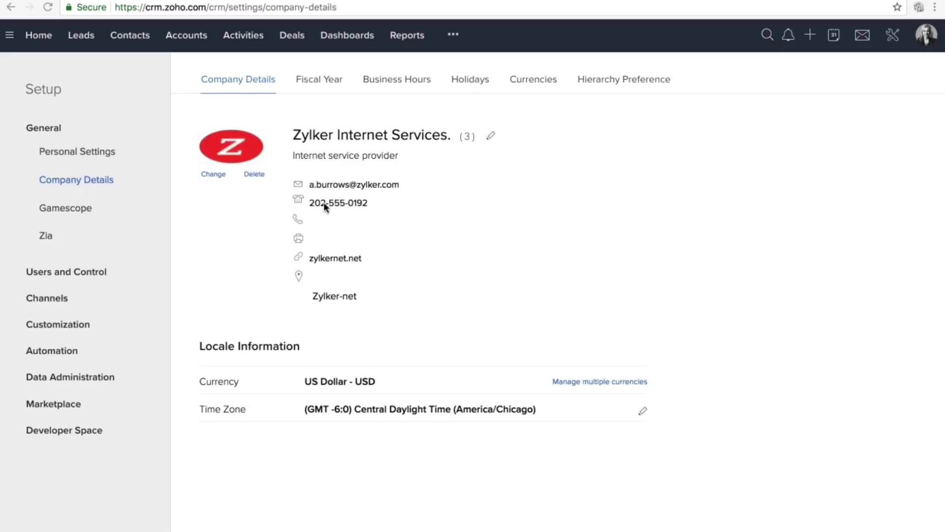
{"action": "left_click", "coordinate": [491, 137]}
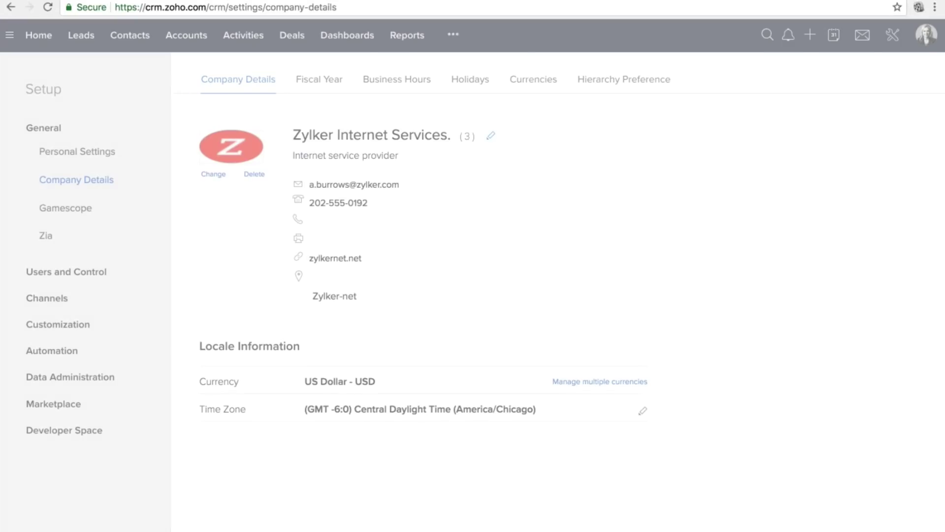
{"action": "scroll", "coordinate": [481, 281], "scroll_direction": "down", "scroll_amount": 3}
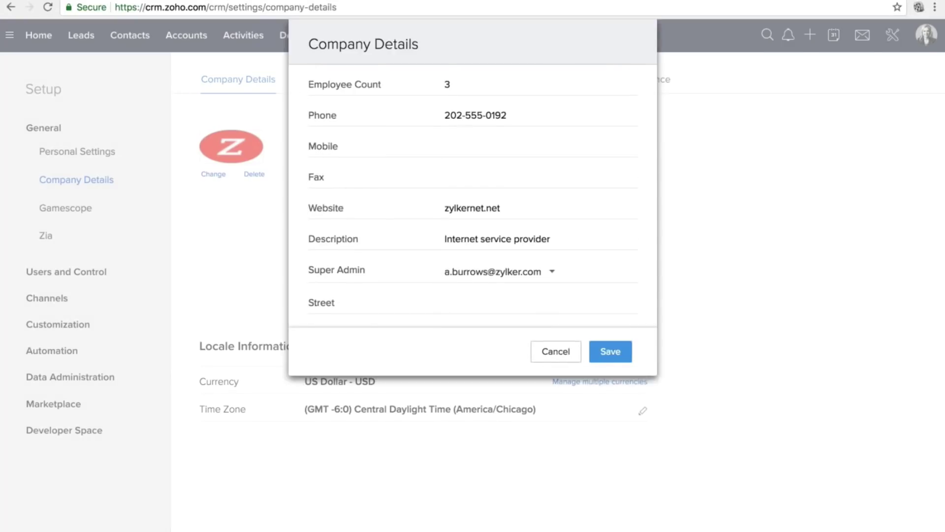
{"action": "scroll", "coordinate": [473, 211], "scroll_direction": "up", "scroll_amount": 3}
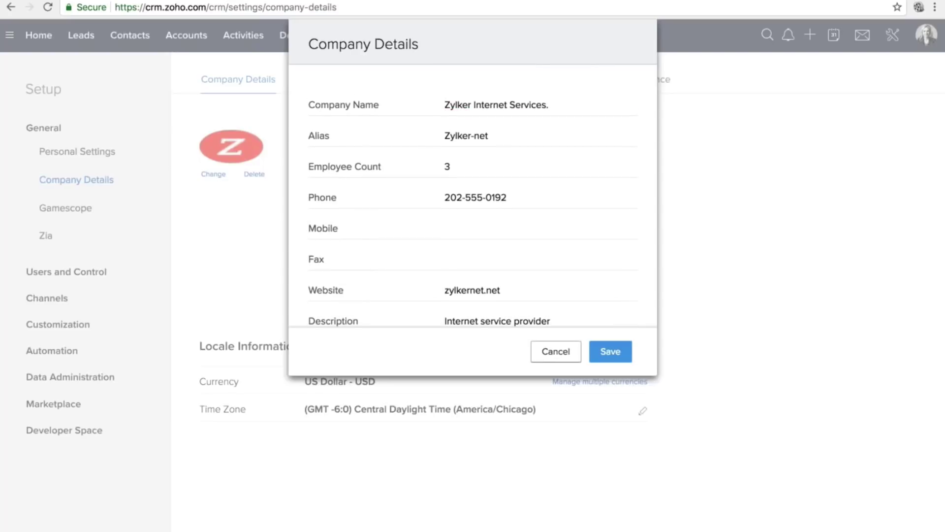
{"action": "key", "text": "Escape"}
Point out the Locale Information section and the manage multiple currencies option.
{"action": "triple_click", "coordinate": [287, 349]}
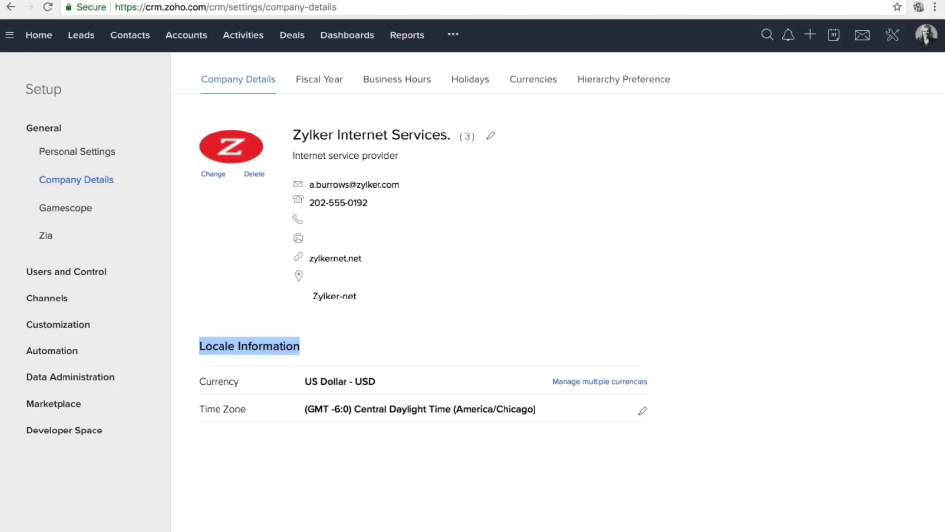
{"action": "left_click", "coordinate": [278, 349]}
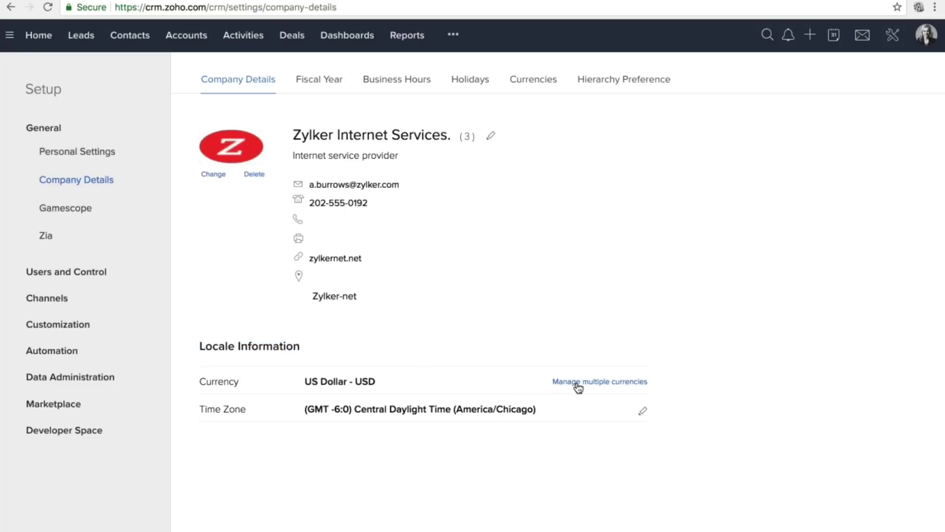
{"action": "left_click_drag", "start_coordinate": [553, 382], "coordinate": [665, 384]}
Start adding Albanian Lek - ALL as a new currency and inspect its exchange rate.
{"action": "left_click", "coordinate": [638, 386]}
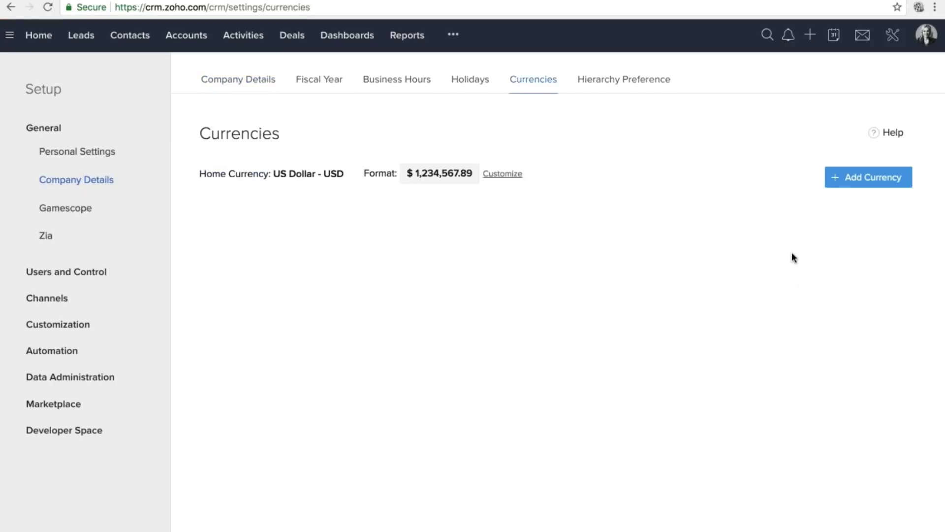
{"action": "left_click", "coordinate": [847, 178]}
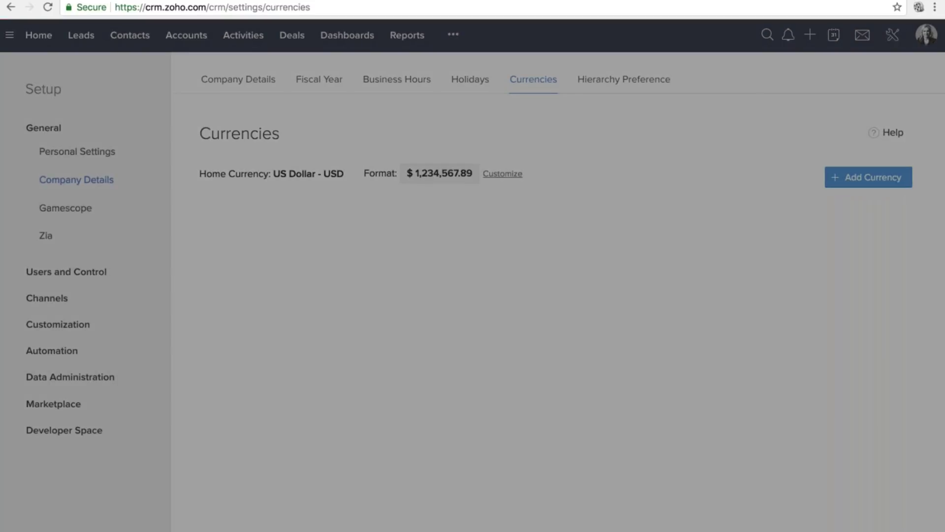
{"action": "left_click", "coordinate": [463, 90]}
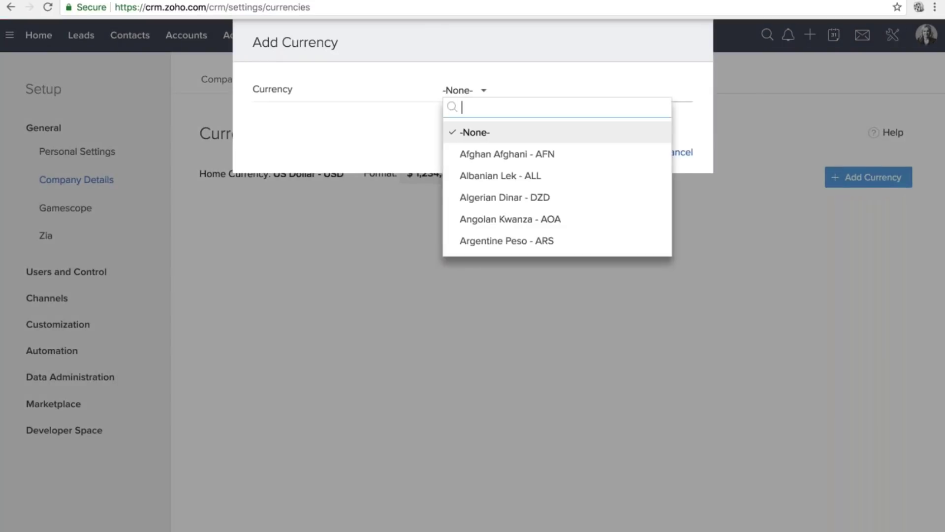
{"action": "left_click", "coordinate": [485, 186]}
{"action": "left_click", "coordinate": [489, 162]}
{"action": "triple_click", "coordinate": [277, 161]}
Cancel the new currency and open the Fiscal Year settings, beginning in January.
{"action": "left_click", "coordinate": [674, 225]}
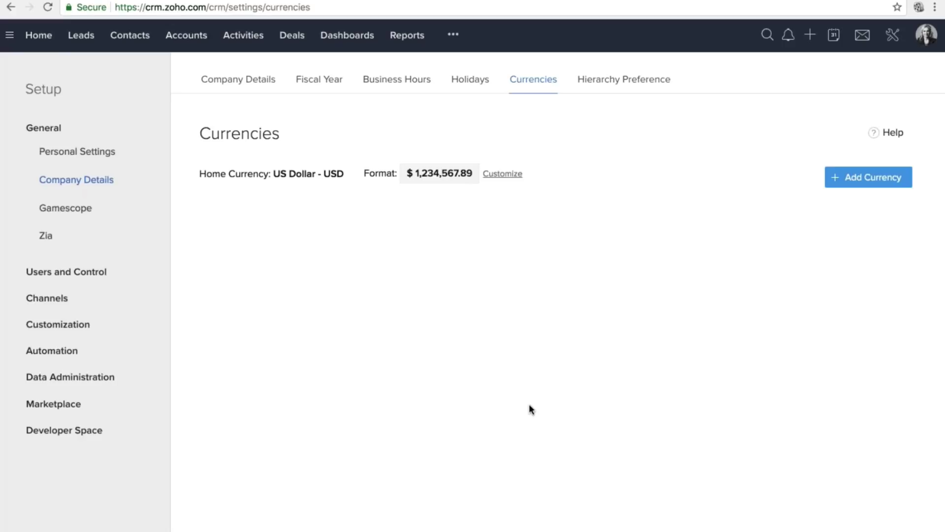
{"action": "left_click", "coordinate": [512, 84]}
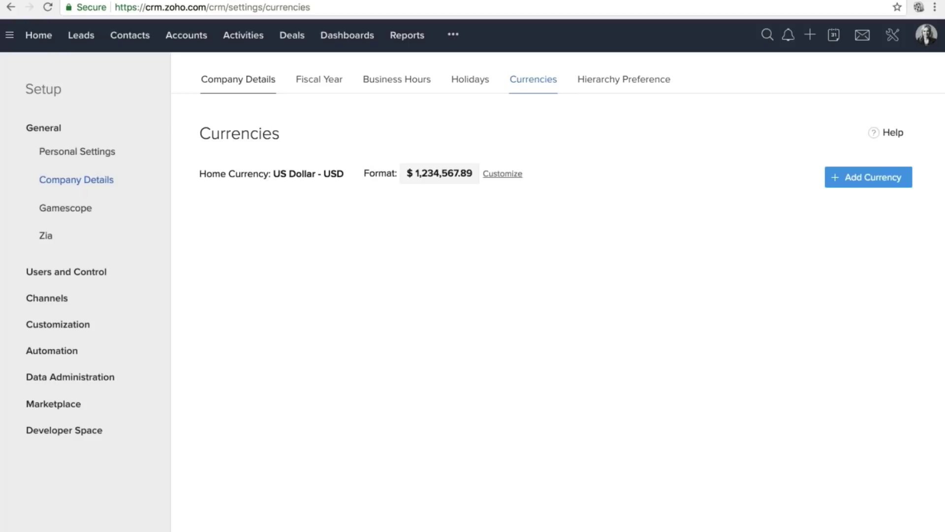
{"action": "left_click", "coordinate": [320, 79]}
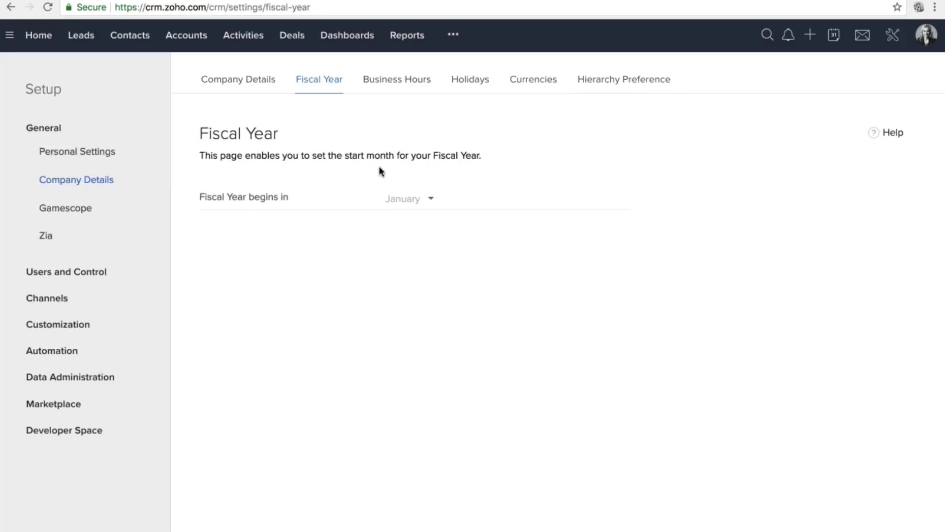
Show Business Hours: Monday–Friday, 24 Hours, weekends closed, plus the EMEA shift.
{"action": "left_click", "coordinate": [386, 87]}
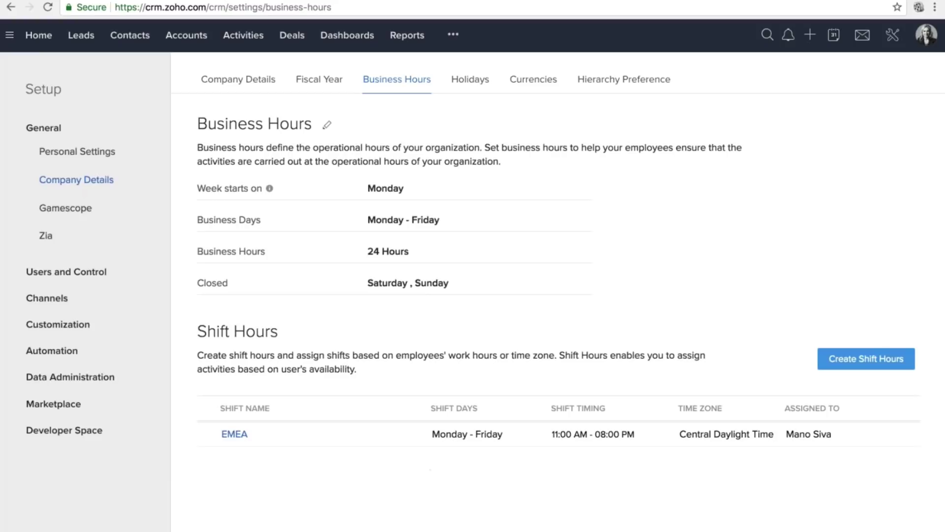
Review the 2018 holidays and start a new holiday list applied to the EMEA shift.
{"action": "left_click", "coordinate": [470, 79]}
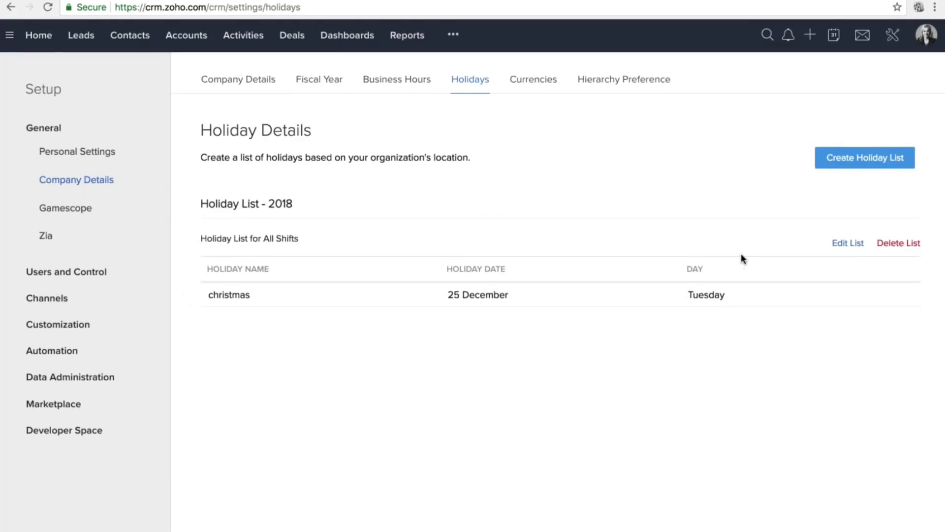
{"action": "left_click", "coordinate": [836, 158]}
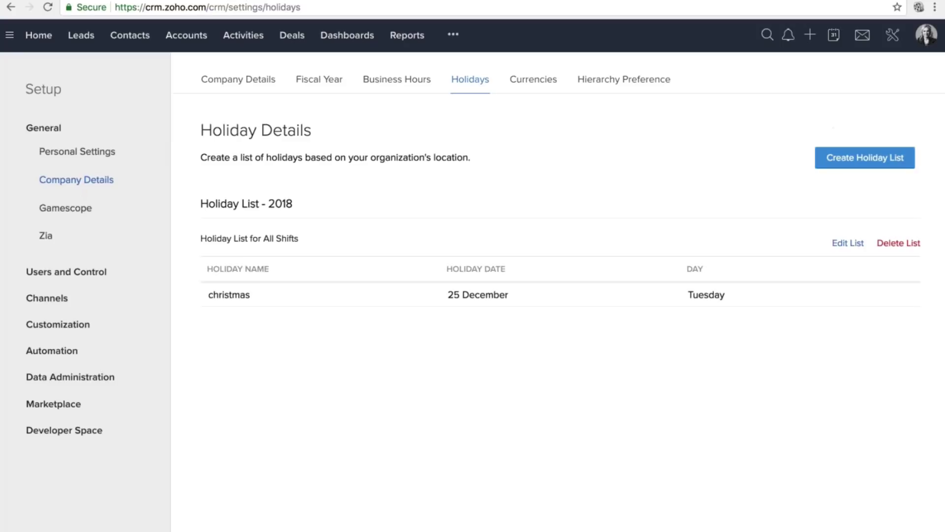
{"action": "left_click", "coordinate": [410, 186]}
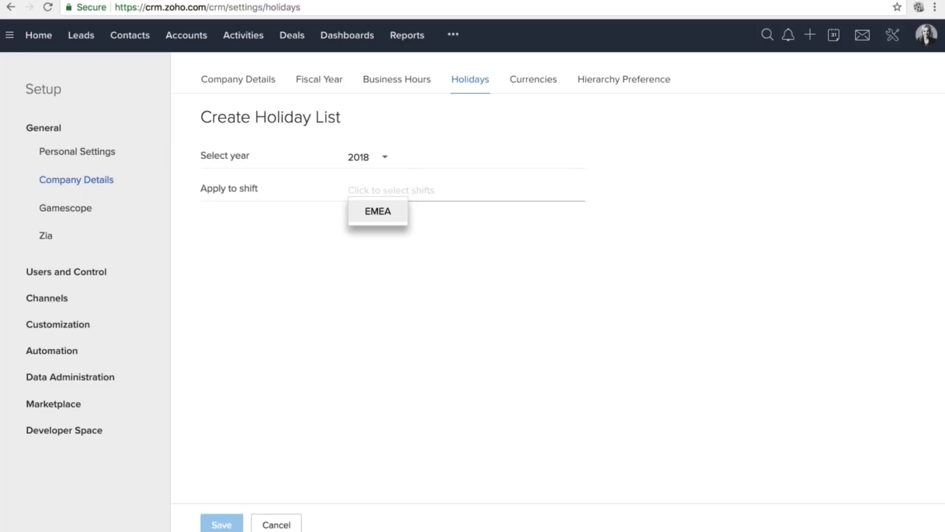
{"action": "left_click", "coordinate": [377, 211]}
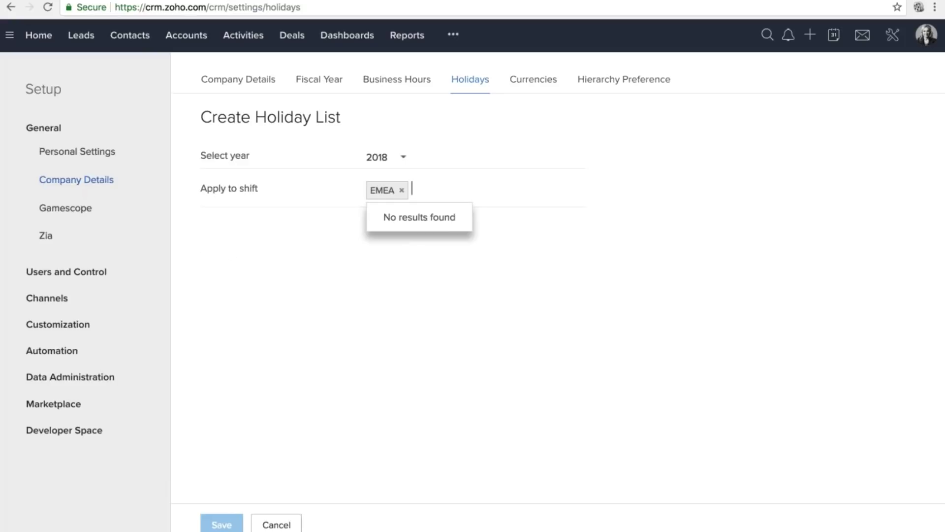
{"action": "left_click", "coordinate": [470, 308]}
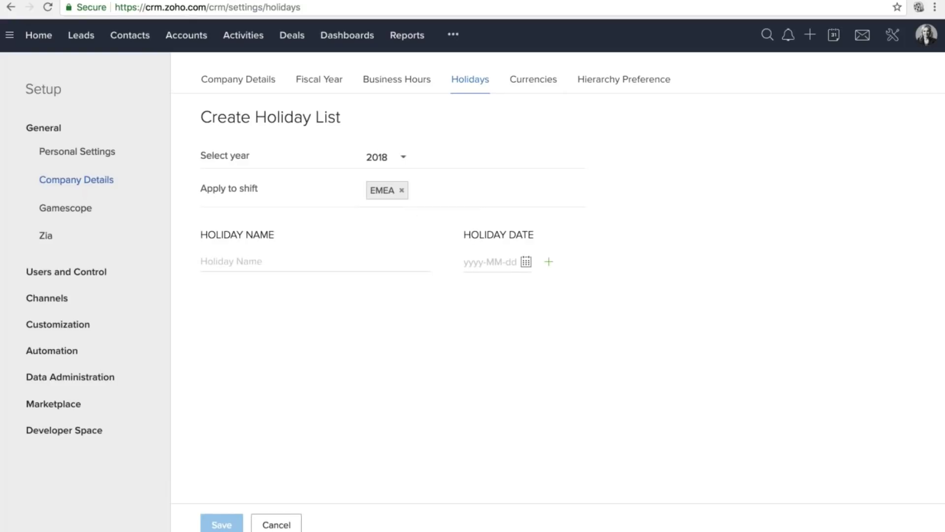
Abandon the unsaved holiday list and move via Currencies to Hierarchy Preference.
{"action": "left_click", "coordinate": [277, 524]}
{"action": "left_click", "coordinate": [528, 80]}
{"action": "left_click", "coordinate": [624, 79]}
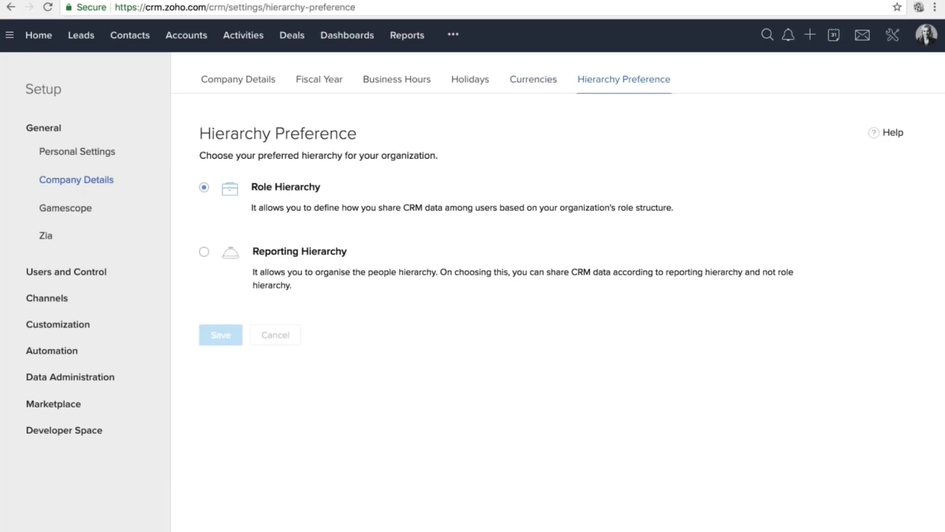
Highlight the Role Hierarchy and Reporting Hierarchy options, leaving Role Hierarchy selected.
{"action": "double_click", "coordinate": [255, 192]}
{"action": "left_click_drag", "start_coordinate": [310, 190], "coordinate": [342, 192]}
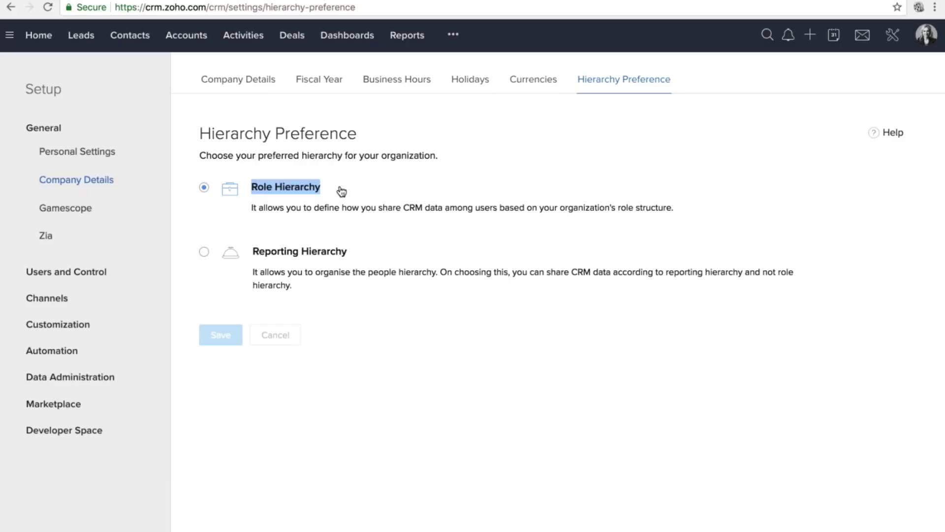
{"action": "left_click", "coordinate": [342, 192]}
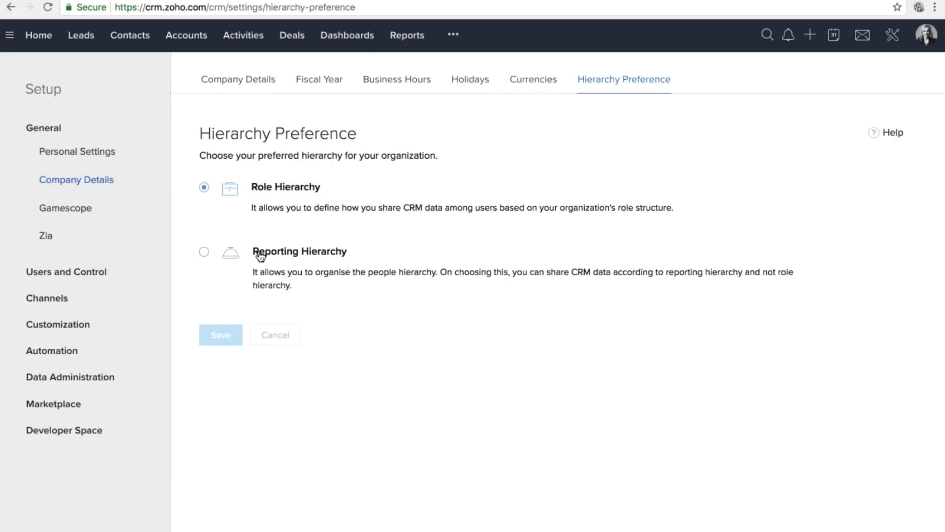
{"action": "left_click_drag", "start_coordinate": [253, 255], "coordinate": [372, 261]}
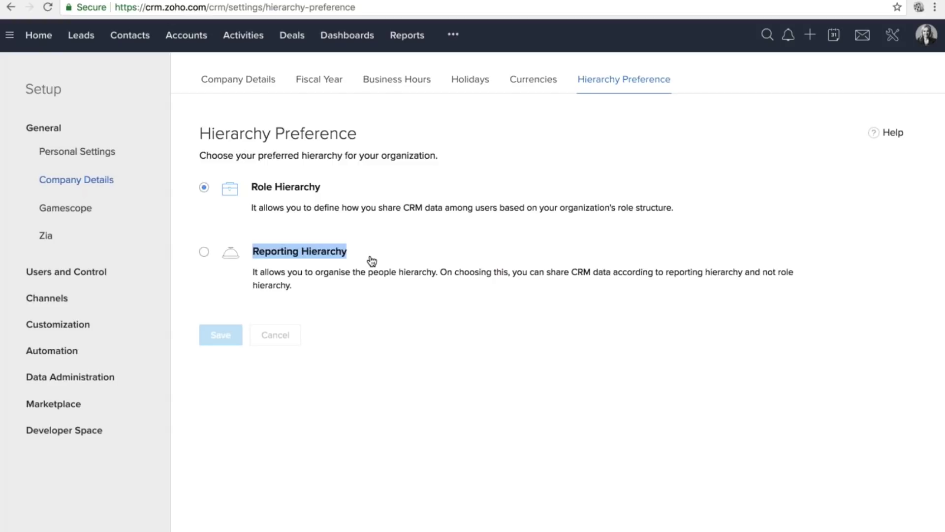
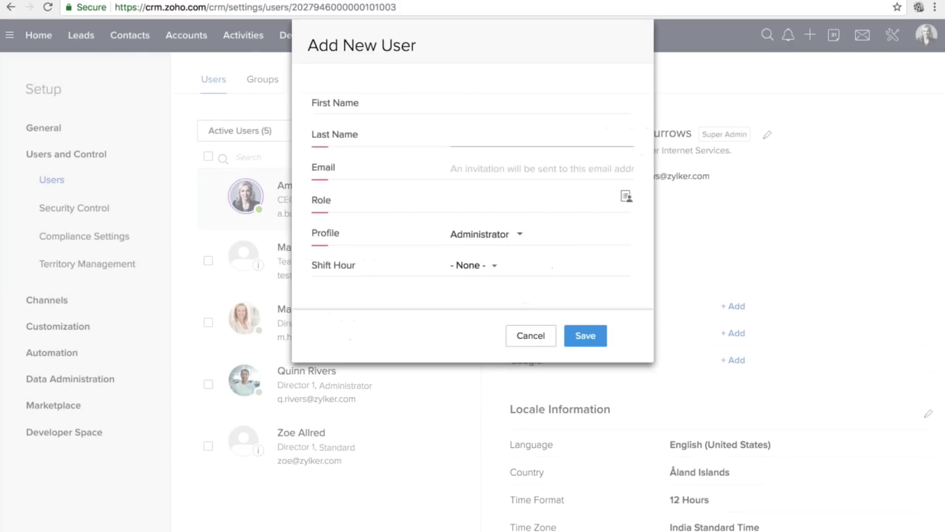
Fill in the new user's first name, last name and e-mail address from suggestions.
{"action": "left_click", "coordinate": [474, 109]}
{"action": "type", "text": "m"}
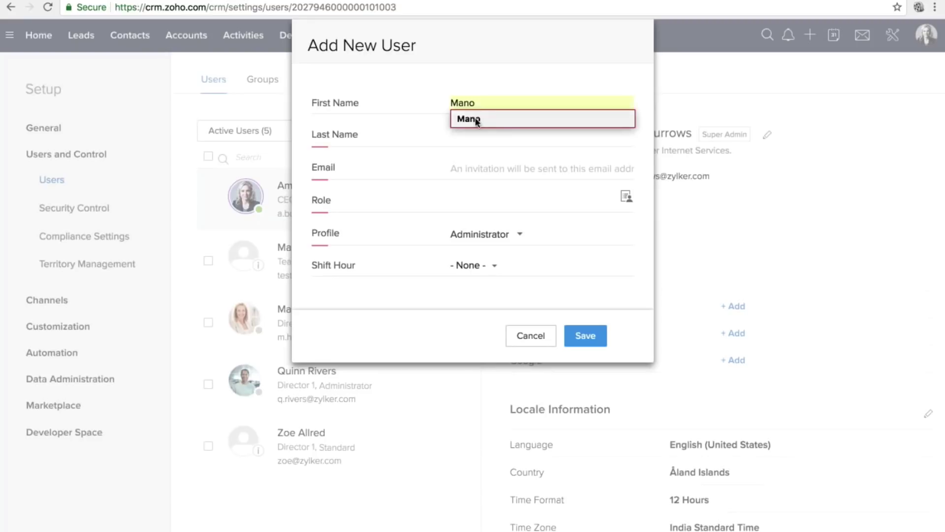
{"action": "left_click", "coordinate": [475, 118]}
{"action": "left_click", "coordinate": [471, 146]}
{"action": "type", "text": "s"}
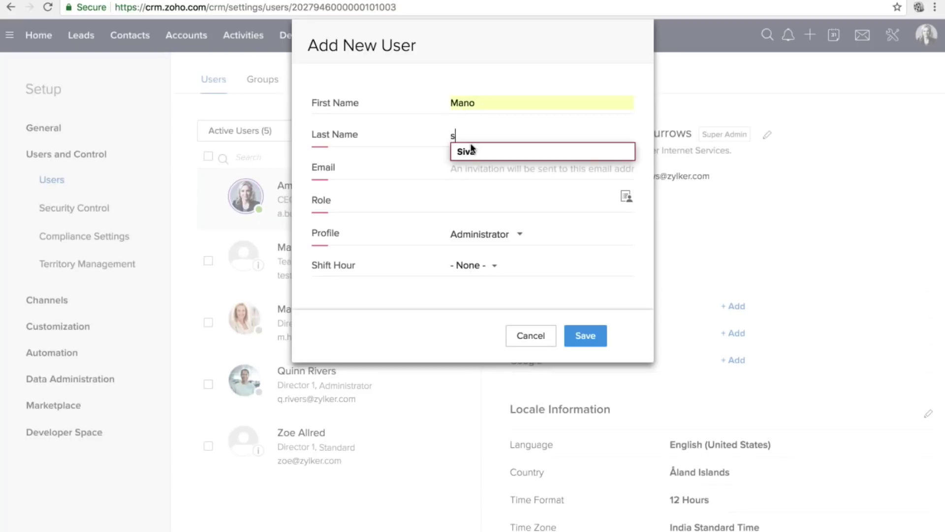
{"action": "left_click", "coordinate": [471, 152]}
{"action": "left_click", "coordinate": [472, 169]}
{"action": "left_click", "coordinate": [483, 170]}
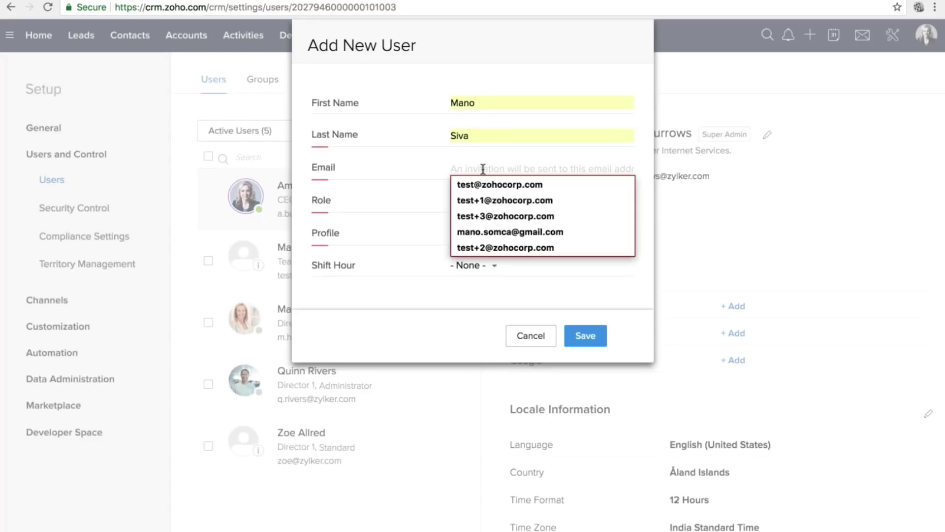
{"action": "left_click", "coordinate": [498, 215]}
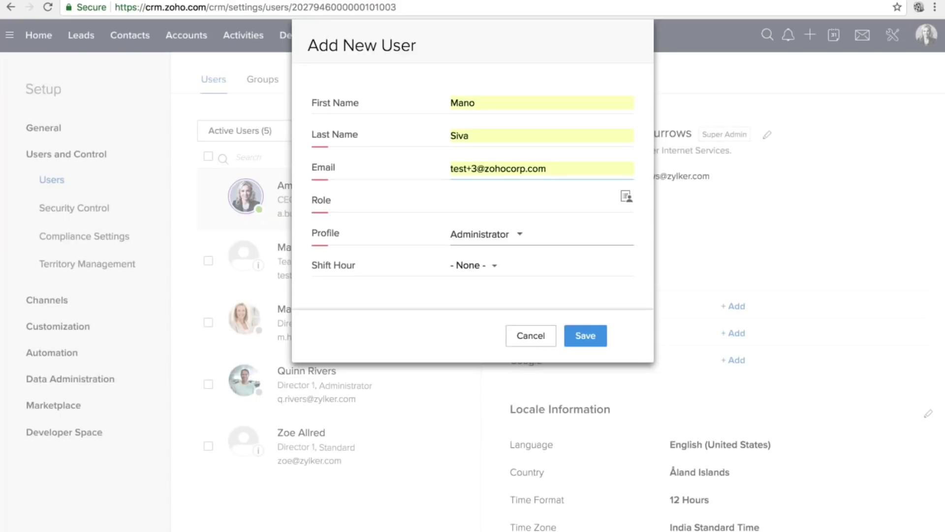
Assign the user the Team leader role under Manager and the Team Leader profile.
{"action": "left_click", "coordinate": [626, 196]}
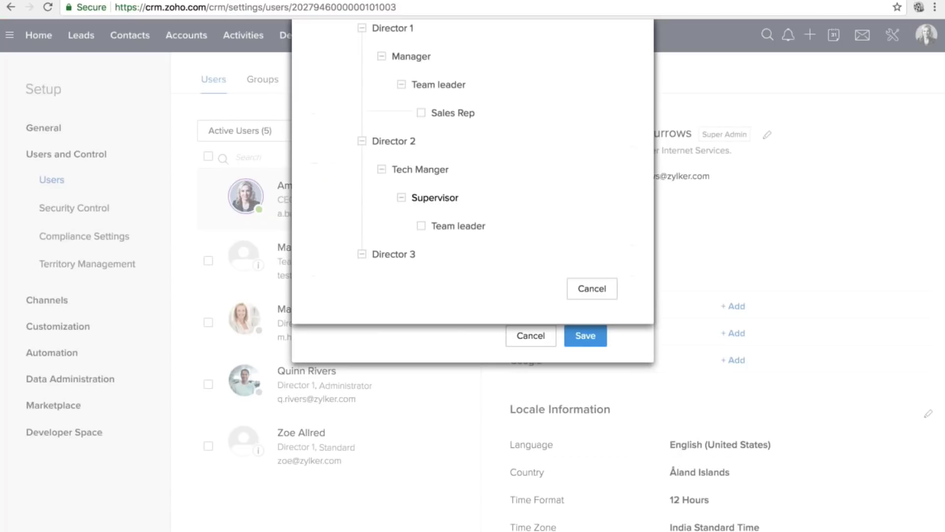
{"action": "scroll", "coordinate": [517, 279], "scroll_direction": "down", "scroll_amount": 3}
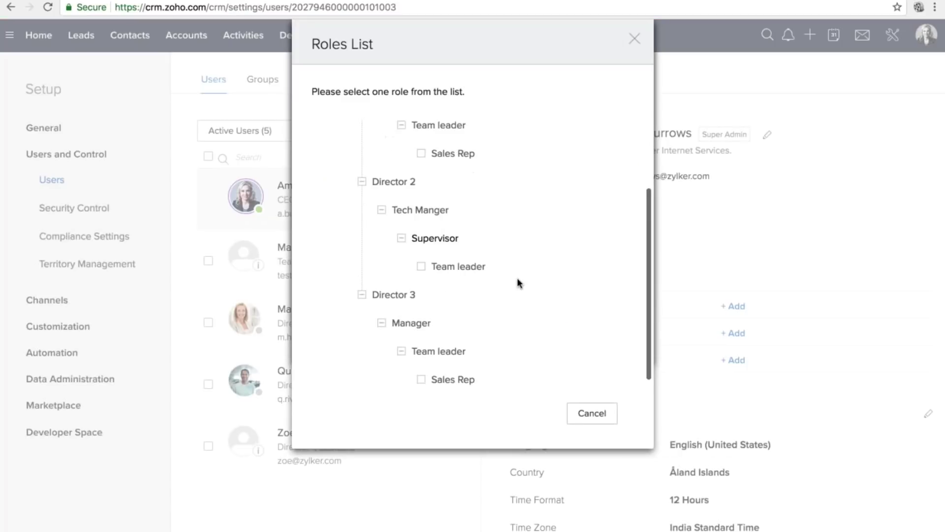
{"action": "scroll", "coordinate": [516, 283], "scroll_direction": "up", "scroll_amount": 2}
{"action": "left_click", "coordinate": [413, 197]}
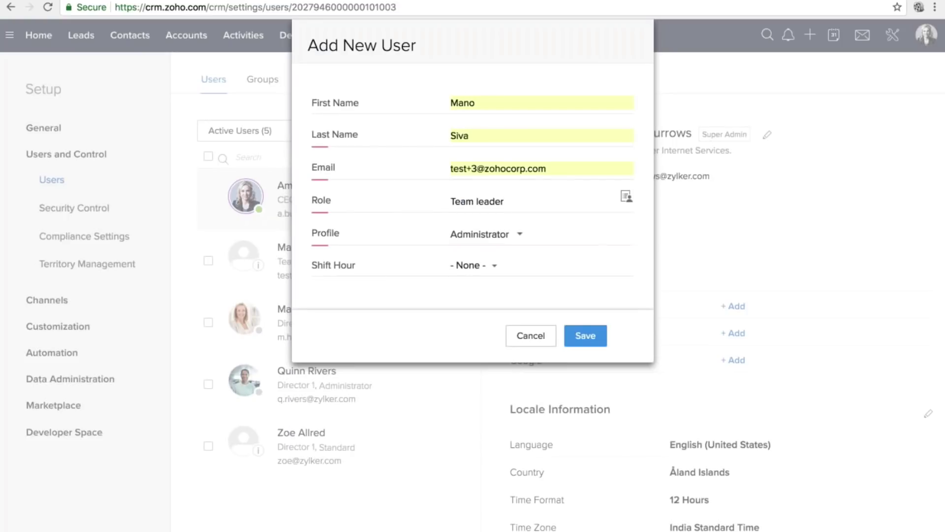
{"action": "double_click", "coordinate": [463, 103]}
{"action": "left_click", "coordinate": [475, 102]}
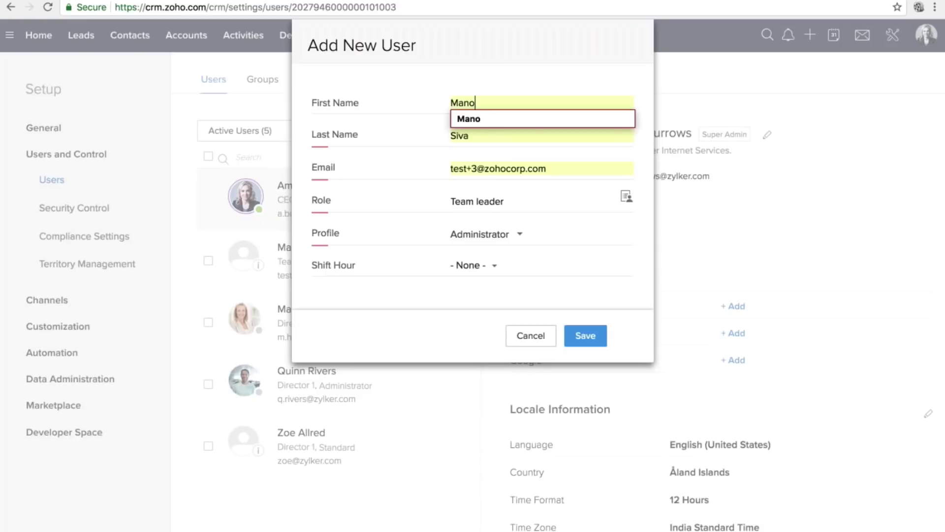
{"action": "left_click", "coordinate": [479, 235]}
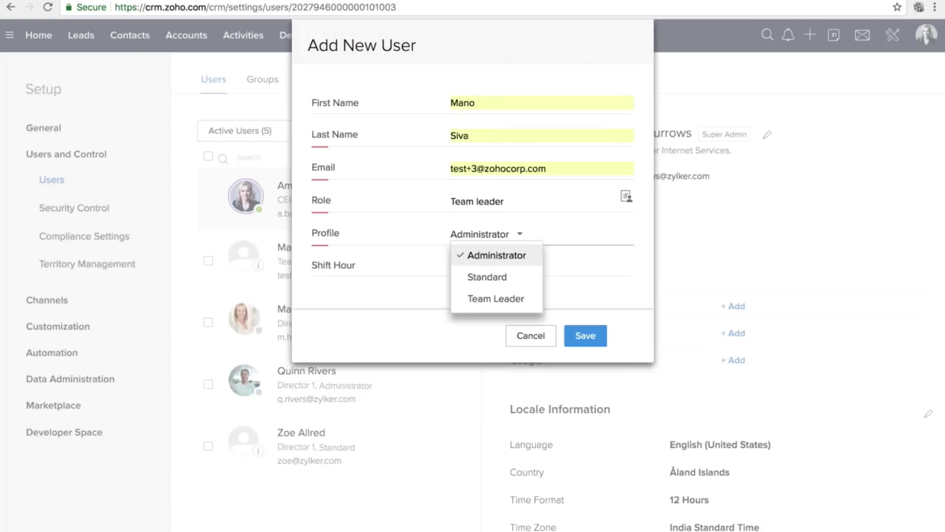
{"action": "left_click", "coordinate": [488, 299]}
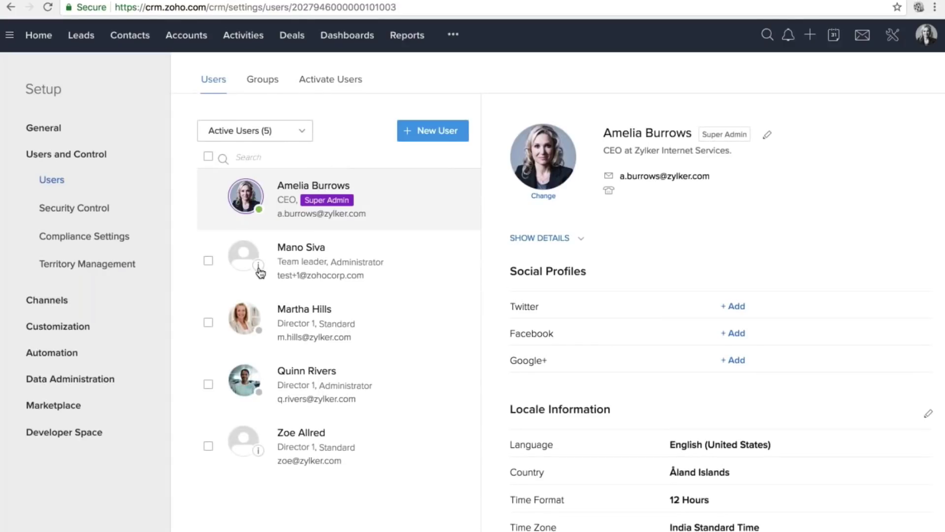
Filter the users to Unconfirmed Users, then select and clear all of them.
{"action": "mouse_move", "coordinate": [259, 269]}
{"action": "left_click", "coordinate": [296, 131]}
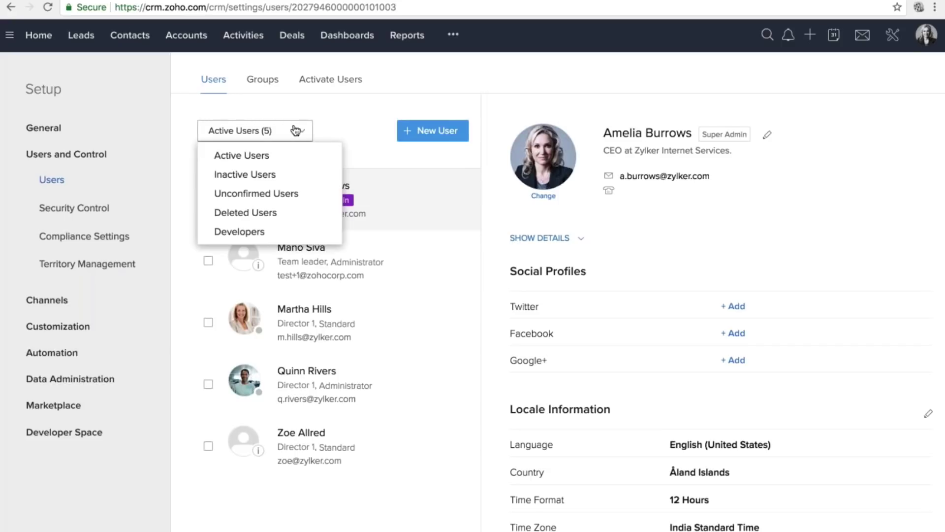
{"action": "left_click", "coordinate": [261, 192]}
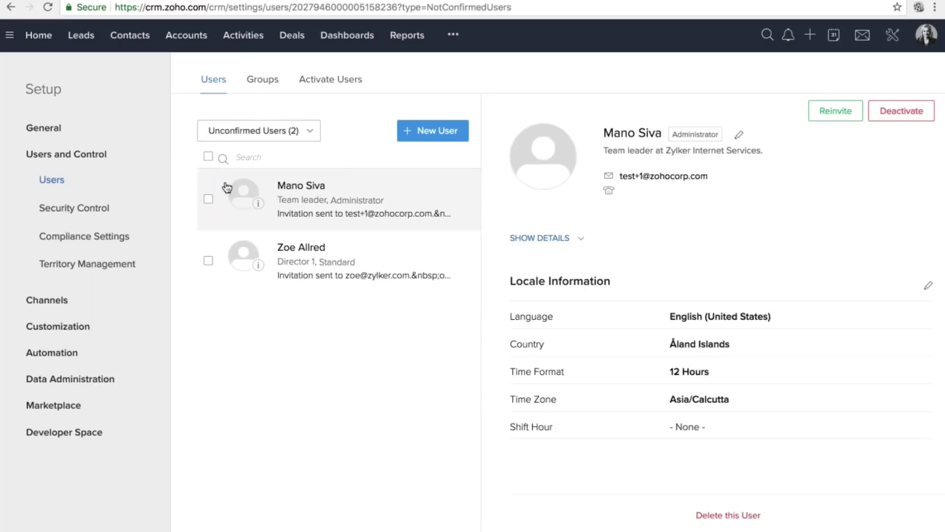
{"action": "left_click", "coordinate": [207, 157]}
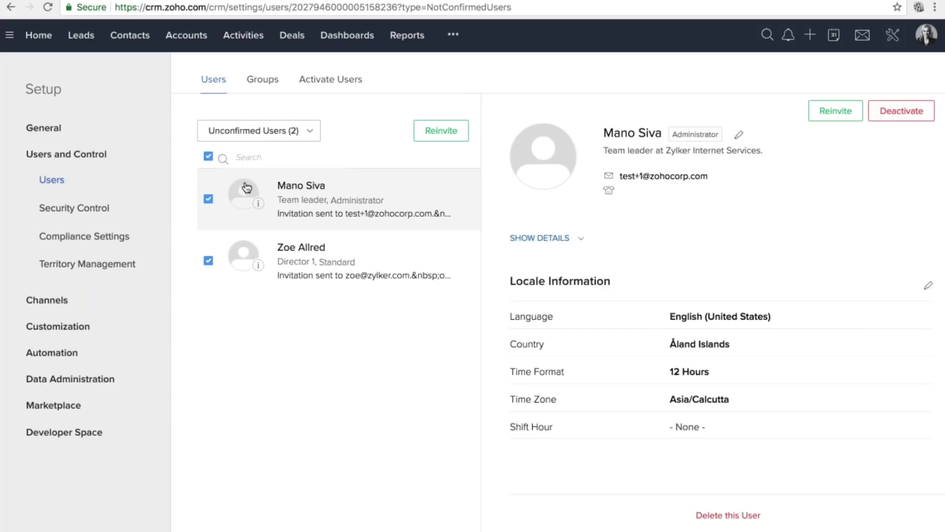
{"action": "left_click", "coordinate": [209, 156]}
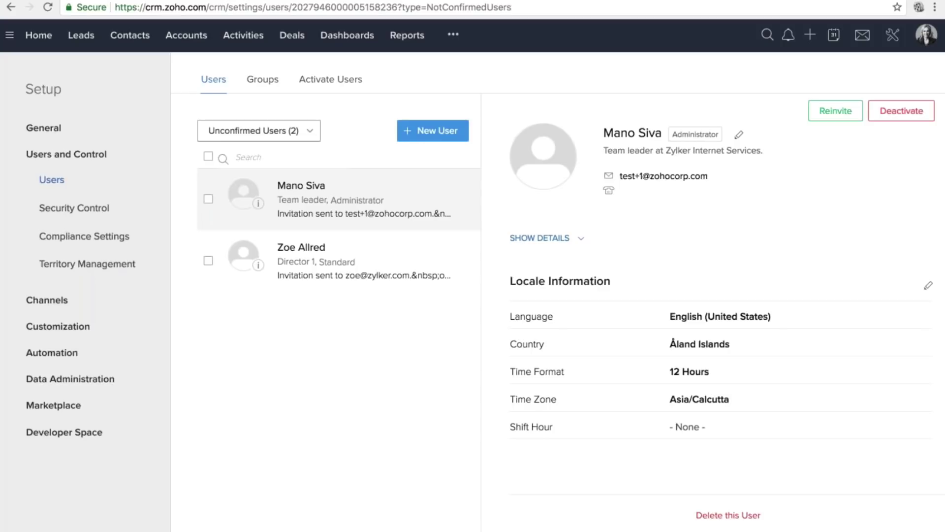
Return to Active Users, tick and untick the fourth user, then go to Security Control.
{"action": "left_click", "coordinate": [259, 130]}
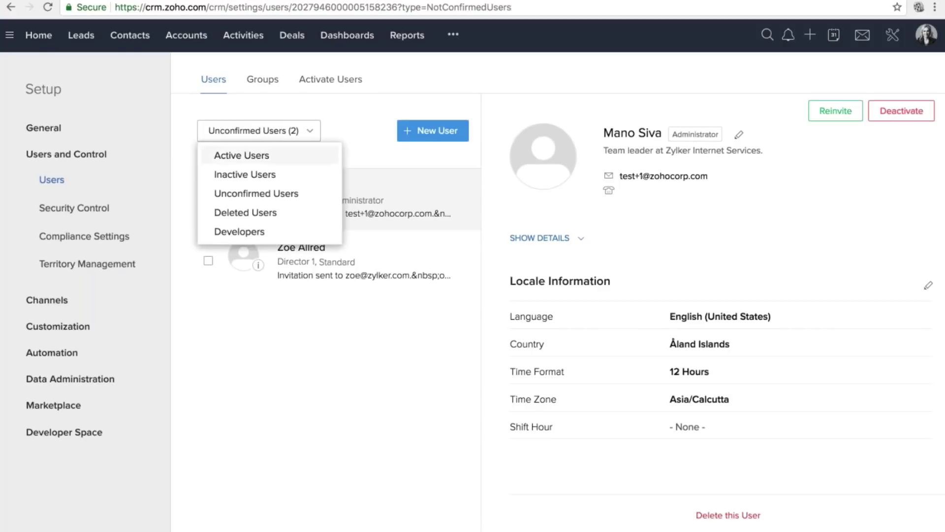
{"action": "left_click", "coordinate": [242, 156]}
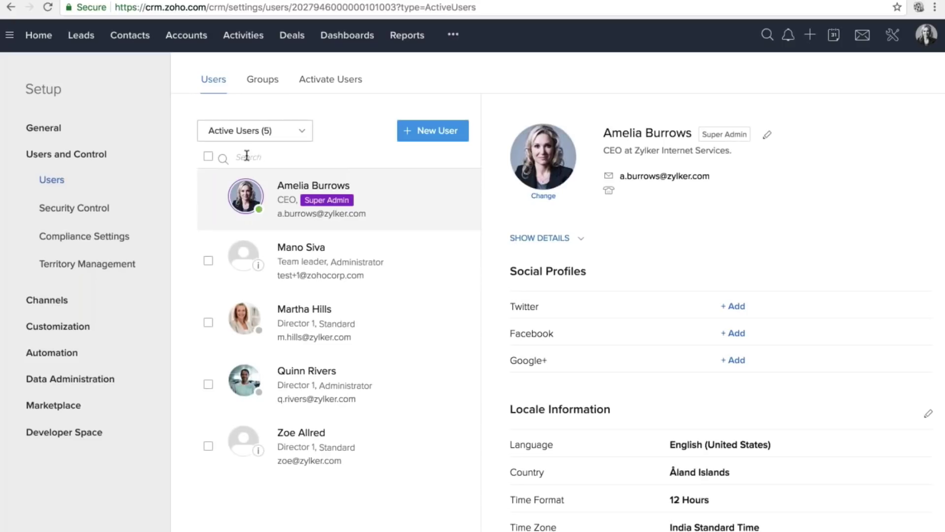
{"action": "left_click", "coordinate": [208, 383]}
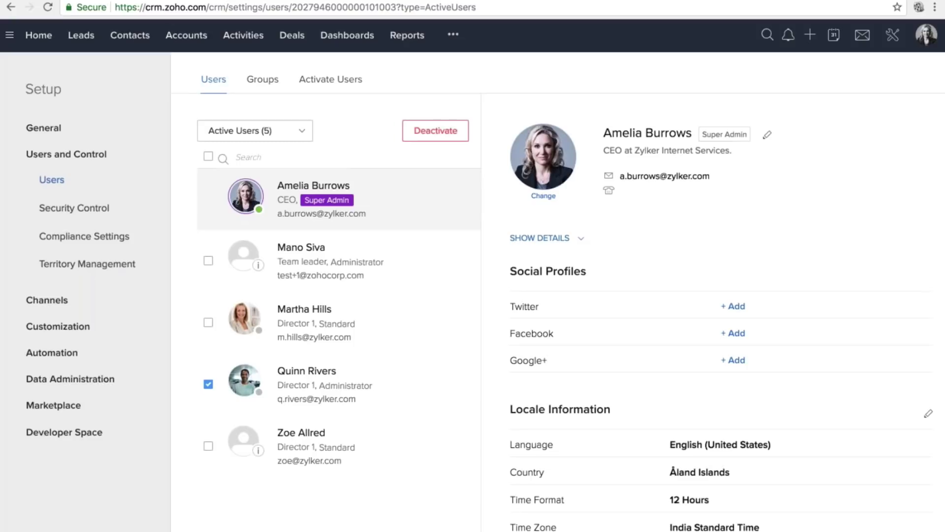
{"action": "left_click", "coordinate": [208, 385]}
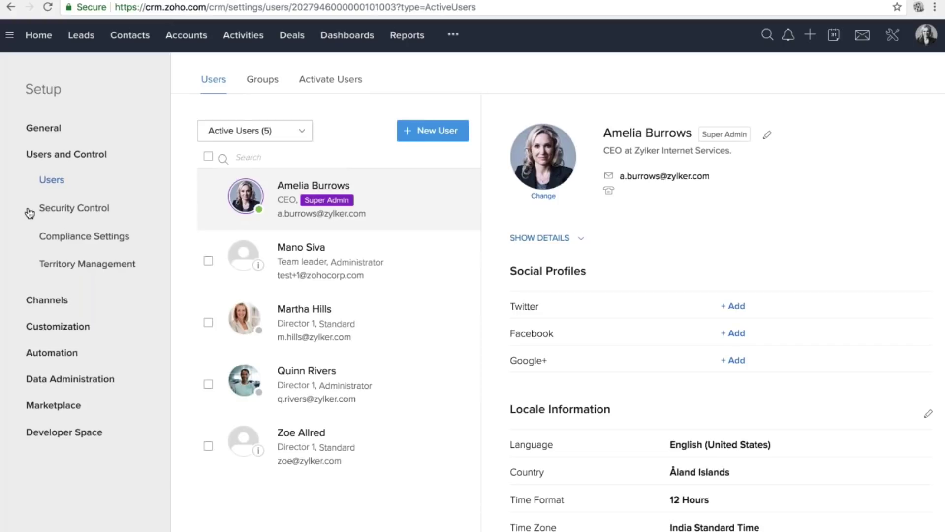
{"action": "left_click_drag", "start_coordinate": [35, 210], "coordinate": [124, 209]}
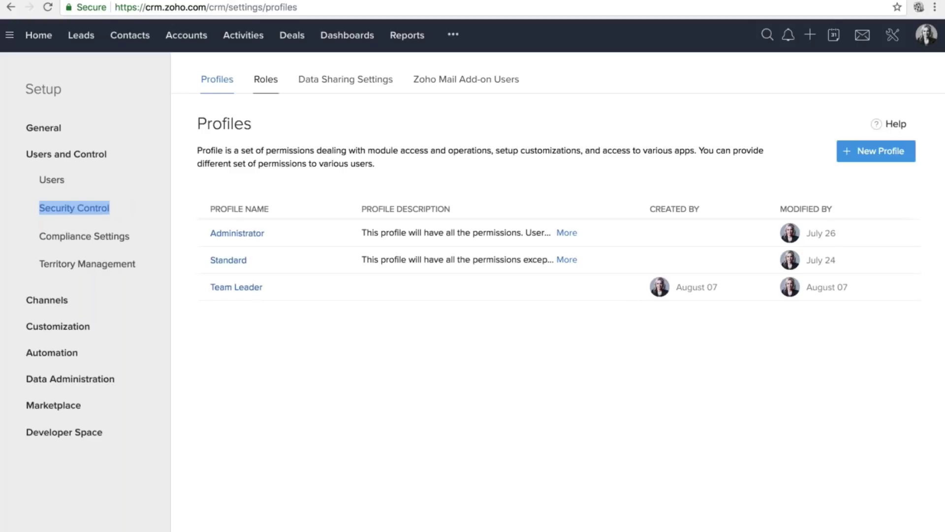
Switch to the Roles hierarchy and collapse the tree under CEO.
{"action": "left_click", "coordinate": [266, 82]}
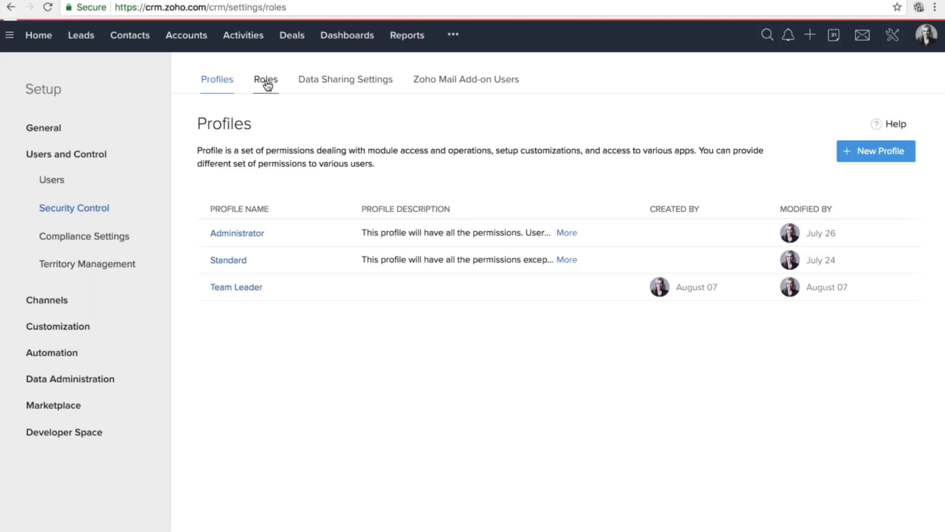
{"action": "triple_click", "coordinate": [266, 84]}
{"action": "left_click", "coordinate": [266, 84]}
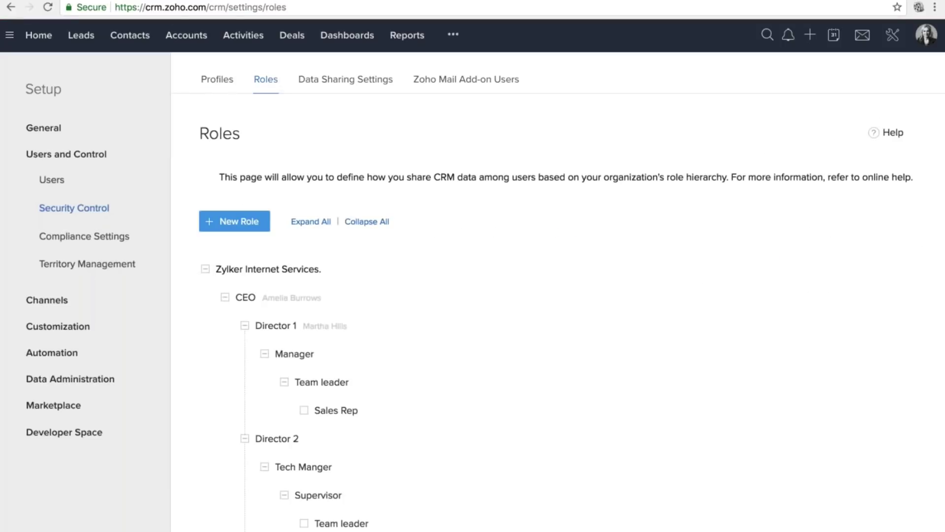
{"action": "triple_click", "coordinate": [267, 84]}
{"action": "left_click", "coordinate": [225, 297]}
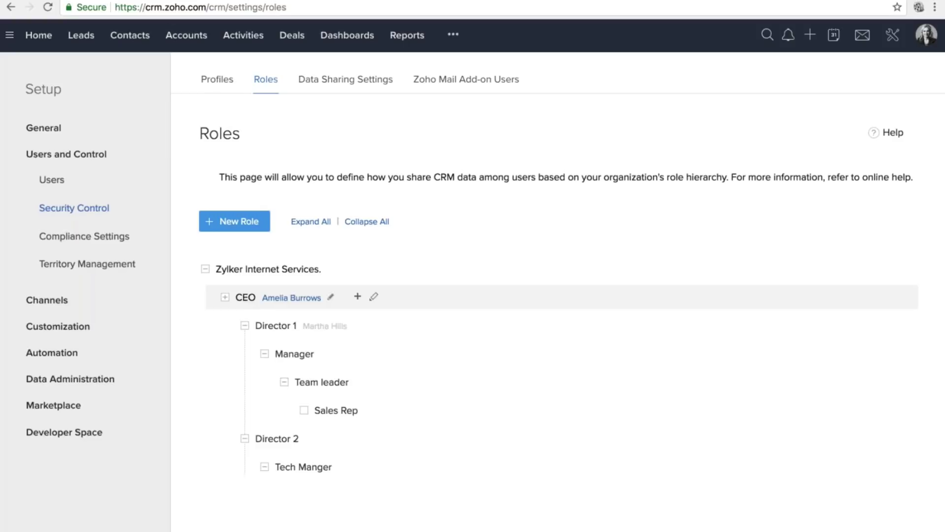
Highlight parts of the Roles page description and the Zylker Internet Services tree root.
{"action": "triple_click", "coordinate": [373, 176]}
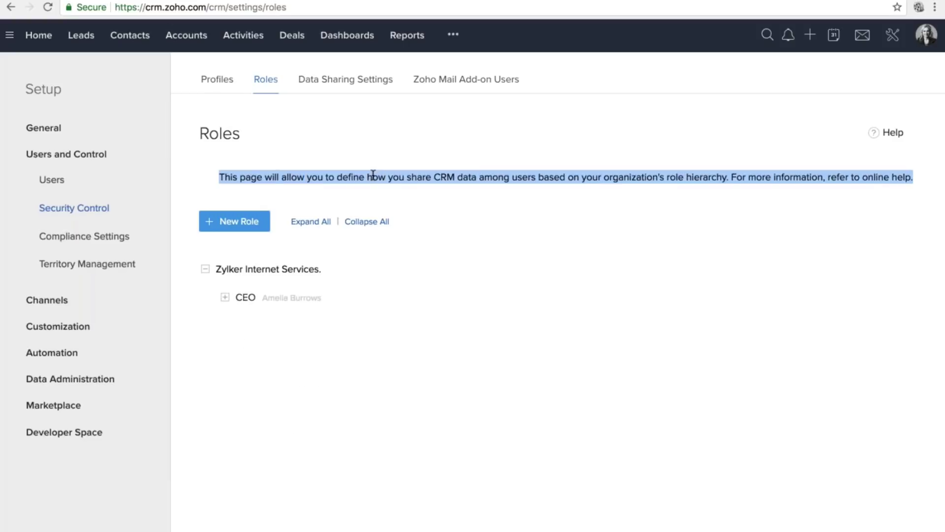
{"action": "left_click", "coordinate": [373, 175]}
{"action": "left_click_drag", "start_coordinate": [241, 134], "coordinate": [198, 133]}
{"action": "left_click", "coordinate": [198, 134]}
{"action": "left_click_drag", "start_coordinate": [367, 177], "coordinate": [538, 178]}
{"action": "left_click", "coordinate": [576, 193]}
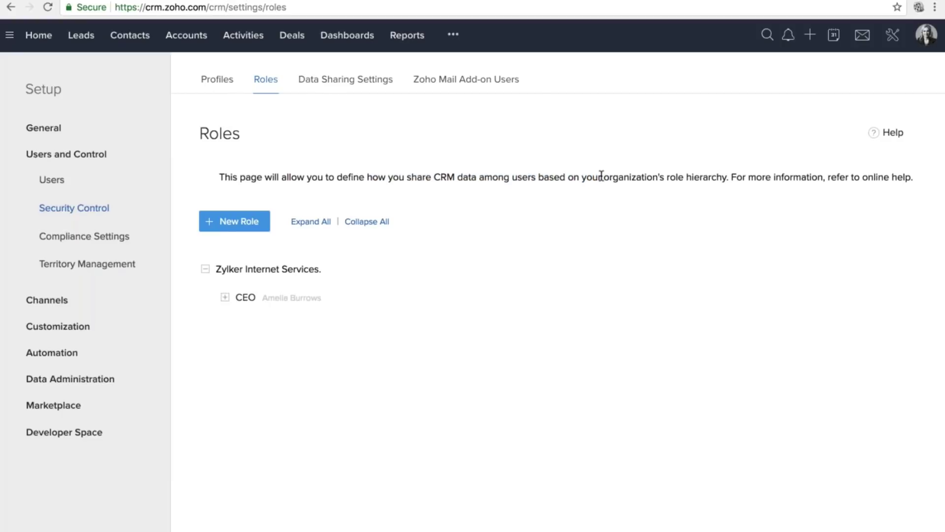
{"action": "left_click_drag", "start_coordinate": [601, 176], "coordinate": [731, 178]}
{"action": "left_click", "coordinate": [730, 177]}
{"action": "left_click_drag", "start_coordinate": [216, 270], "coordinate": [320, 274]}
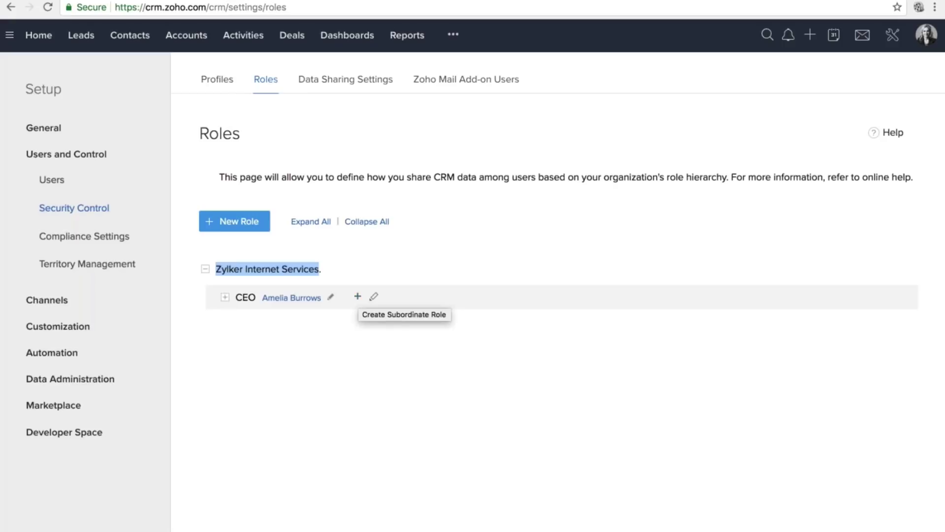
{"action": "left_click", "coordinate": [241, 223]}
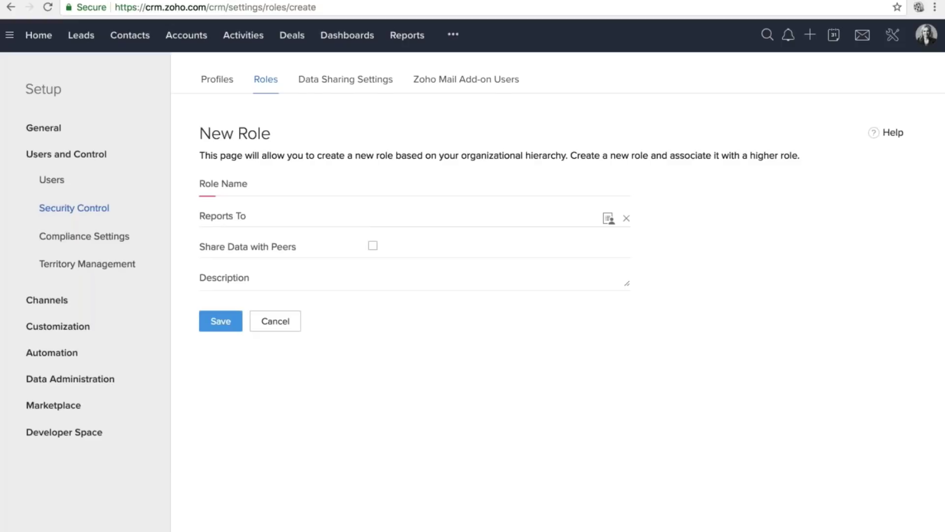
{"action": "left_click", "coordinate": [424, 185]}
{"action": "left_click", "coordinate": [400, 201]}
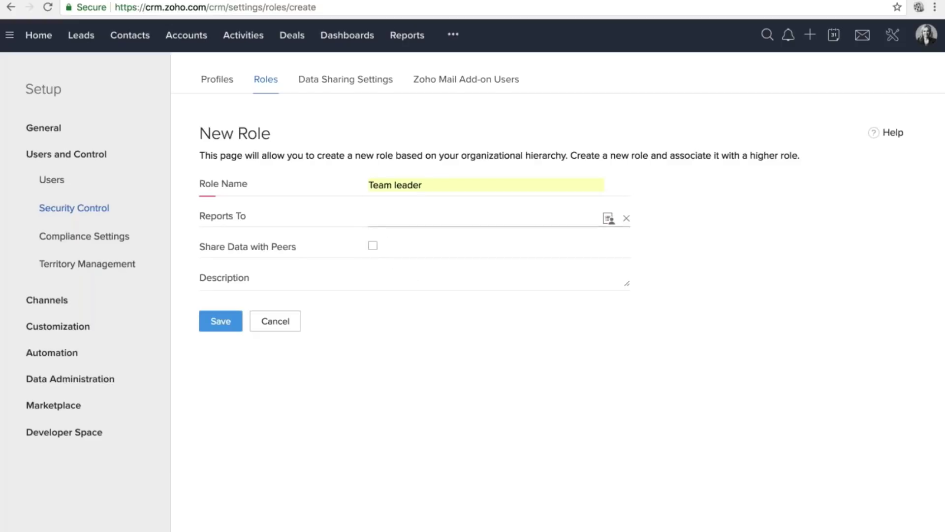
{"action": "left_click", "coordinate": [610, 220]}
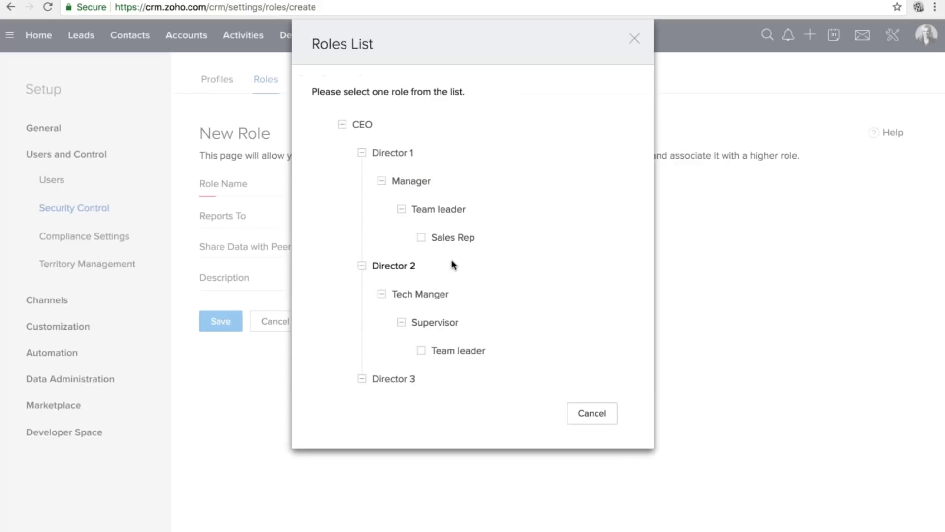
{"action": "left_click", "coordinate": [388, 294]}
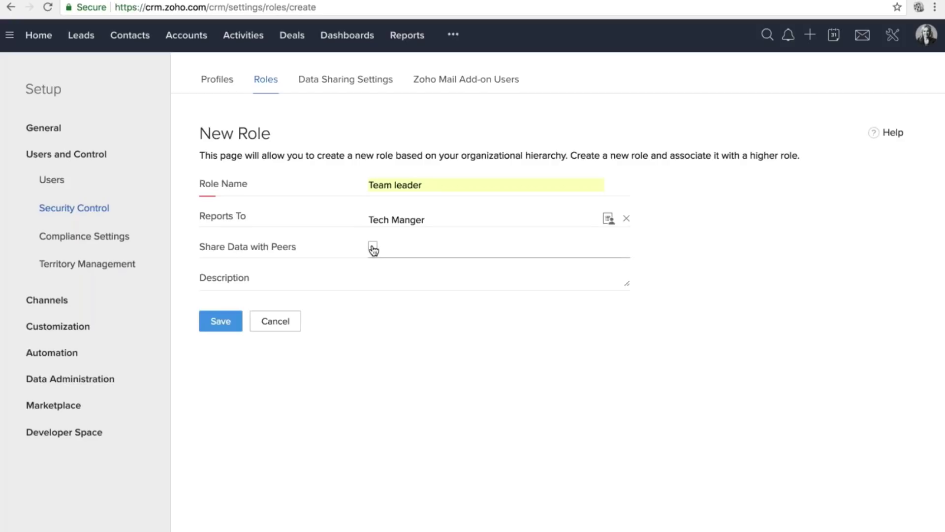
{"action": "left_click", "coordinate": [276, 321]}
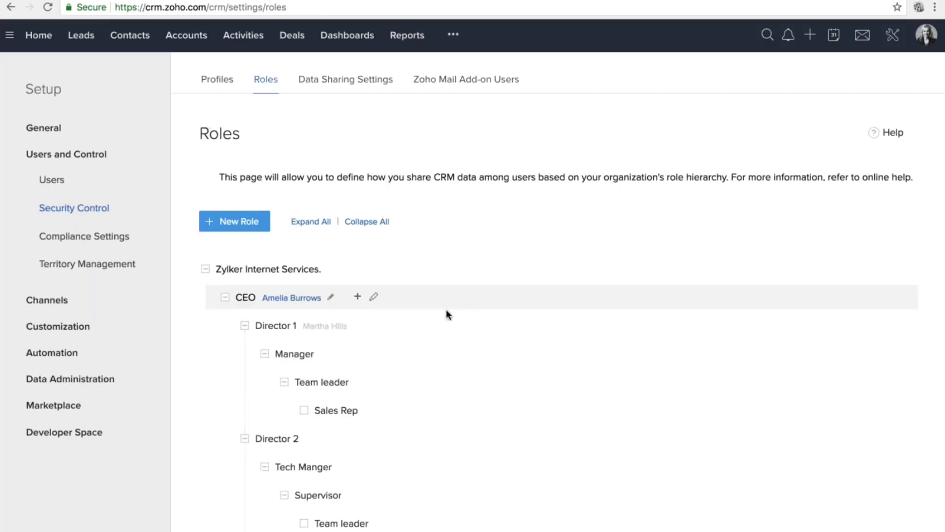
Collapse the Director 1, 2 and 3 branches, then expand each again.
{"action": "scroll", "coordinate": [390, 290], "scroll_direction": "down", "scroll_amount": 3}
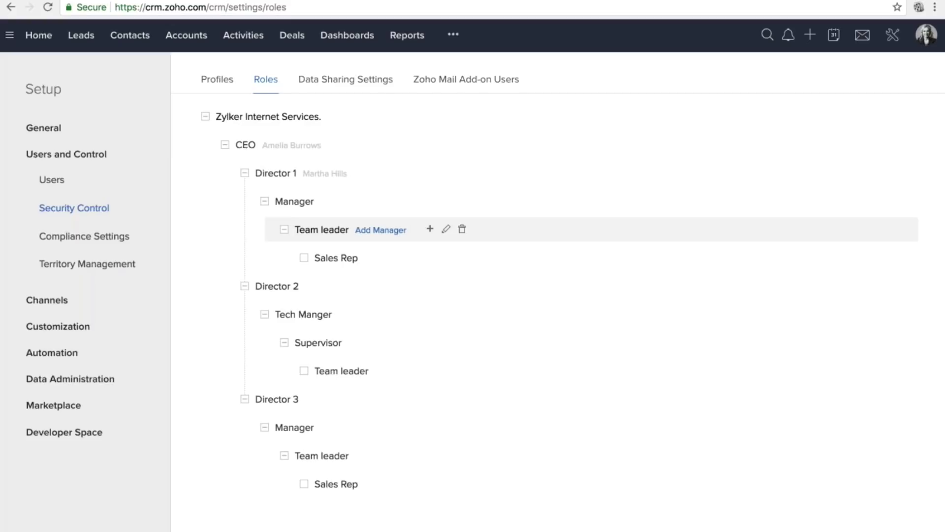
{"action": "left_click", "coordinate": [245, 173]}
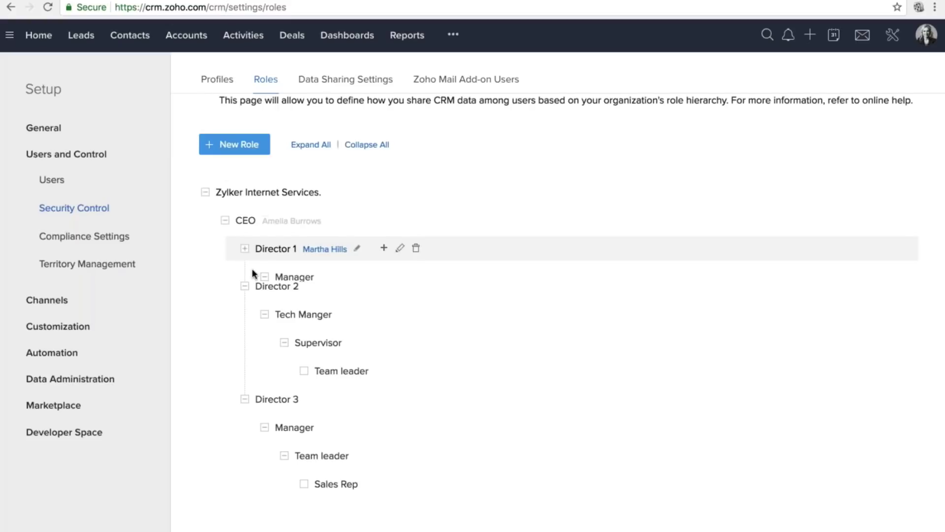
{"action": "left_click", "coordinate": [245, 286]}
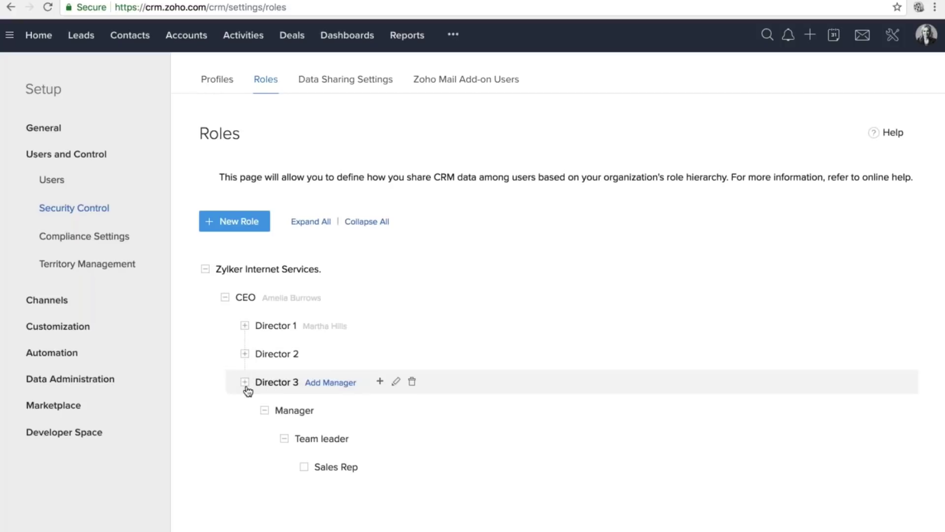
{"action": "left_click", "coordinate": [244, 382]}
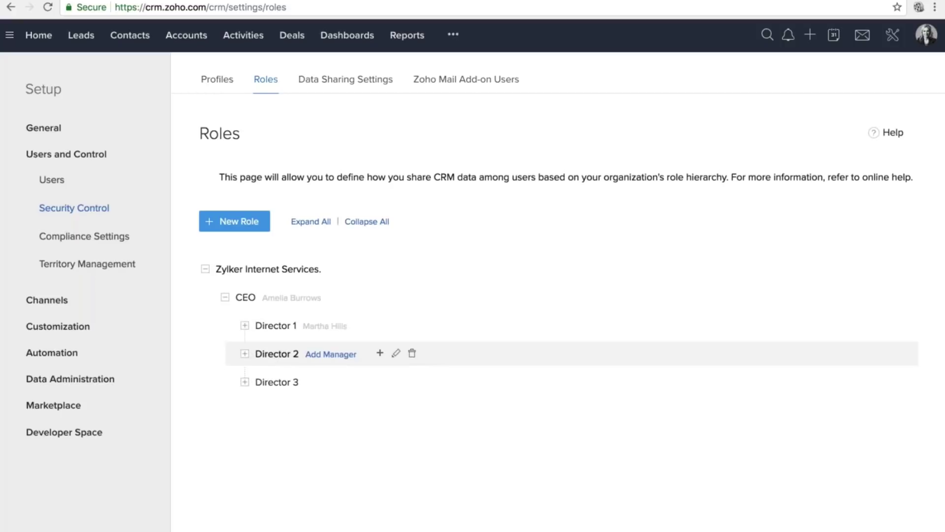
{"action": "left_click", "coordinate": [245, 326]}
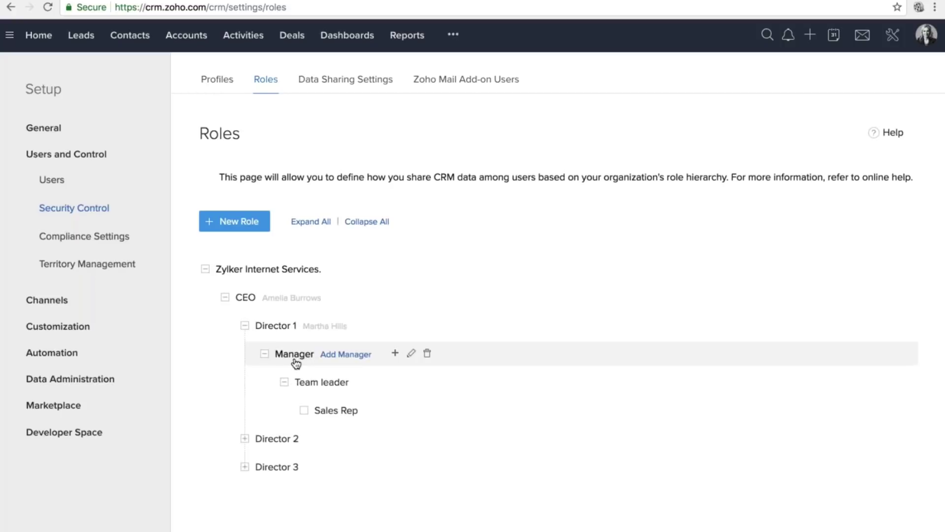
{"action": "left_click", "coordinate": [245, 438]}
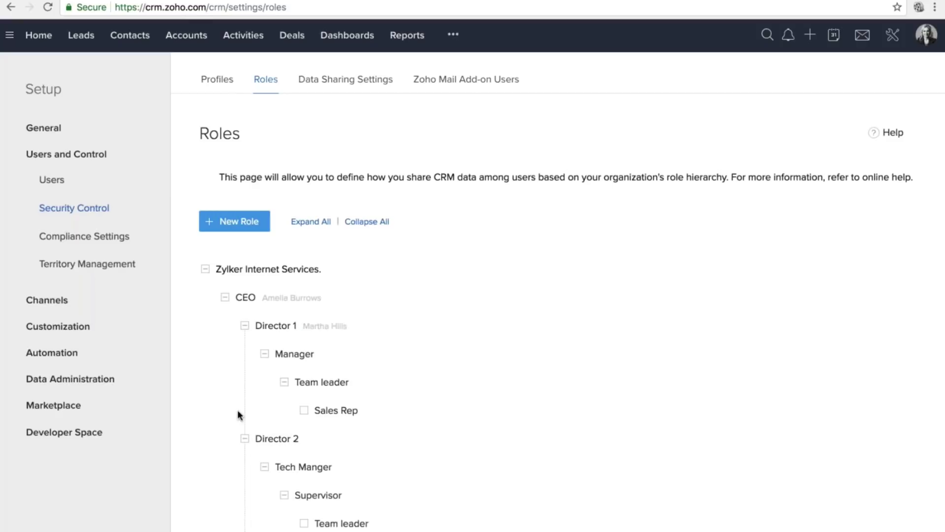
{"action": "scroll", "coordinate": [237, 416], "scroll_direction": "down", "scroll_amount": 2}
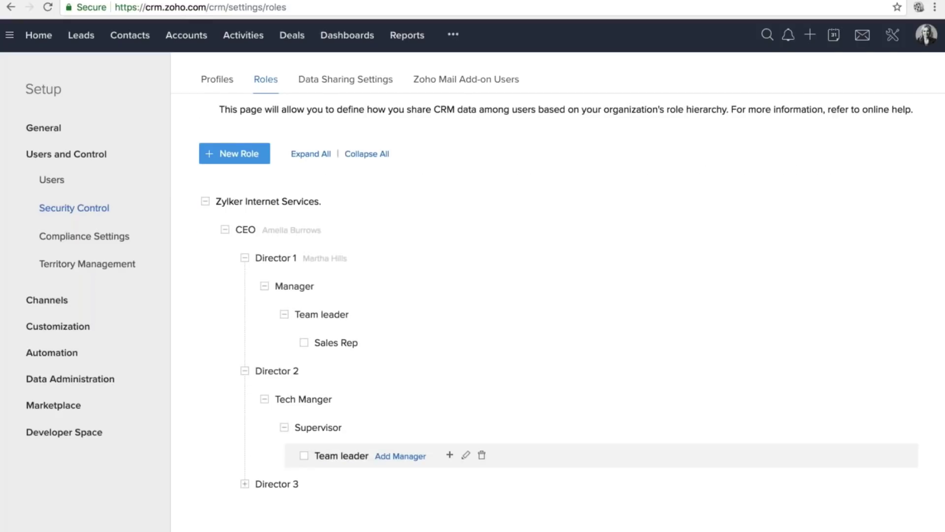
{"action": "scroll", "coordinate": [325, 452], "scroll_direction": "down", "scroll_amount": 1}
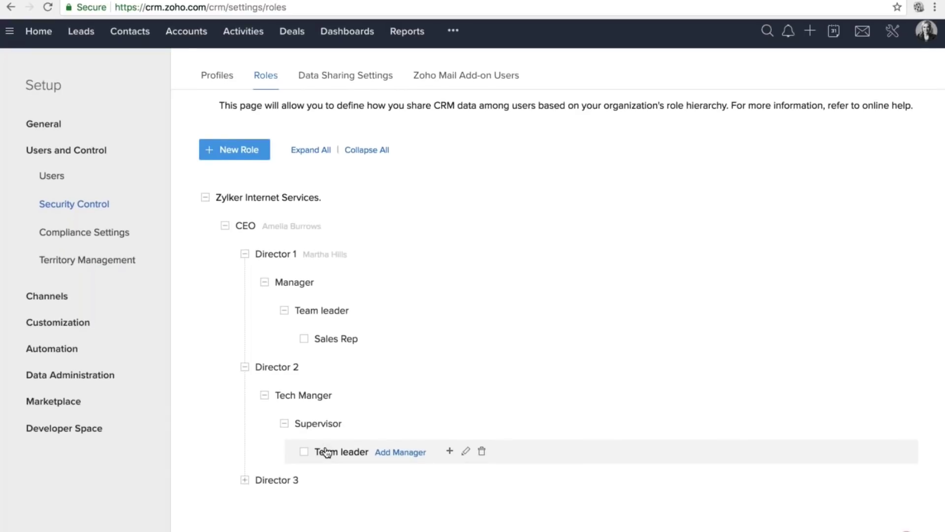
{"action": "left_click", "coordinate": [244, 479]}
{"action": "scroll", "coordinate": [325, 418], "scroll_direction": "down", "scroll_amount": 2}
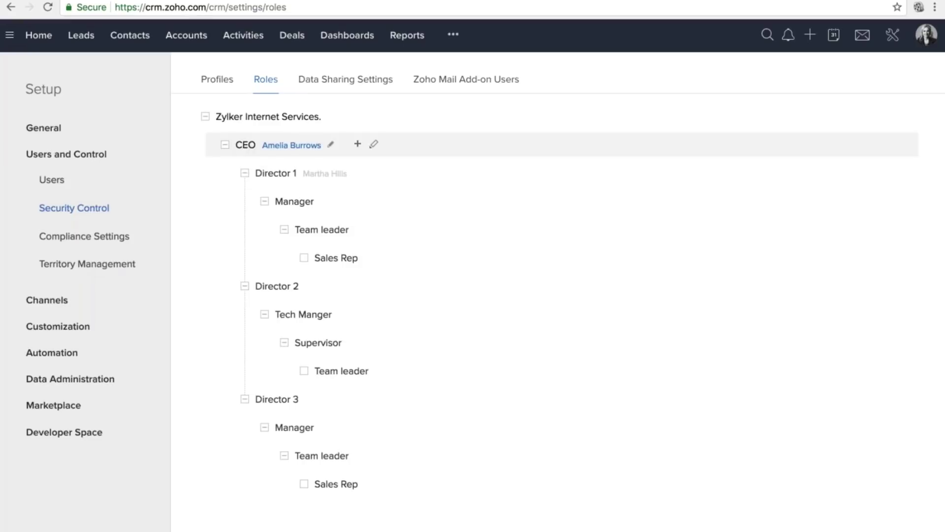
Highlight CEO, view Director 1's role details, then return to the Roles hierarchy.
{"action": "double_click", "coordinate": [245, 145]}
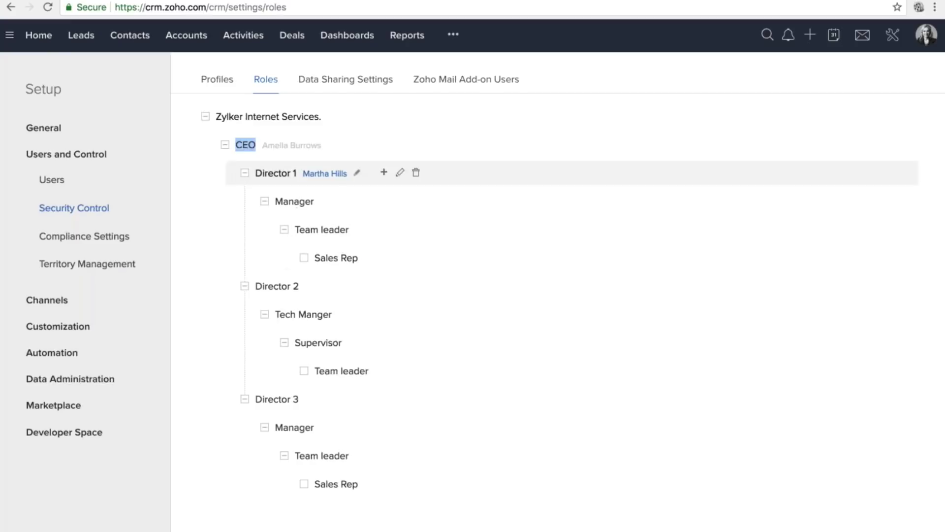
{"action": "left_click", "coordinate": [283, 174]}
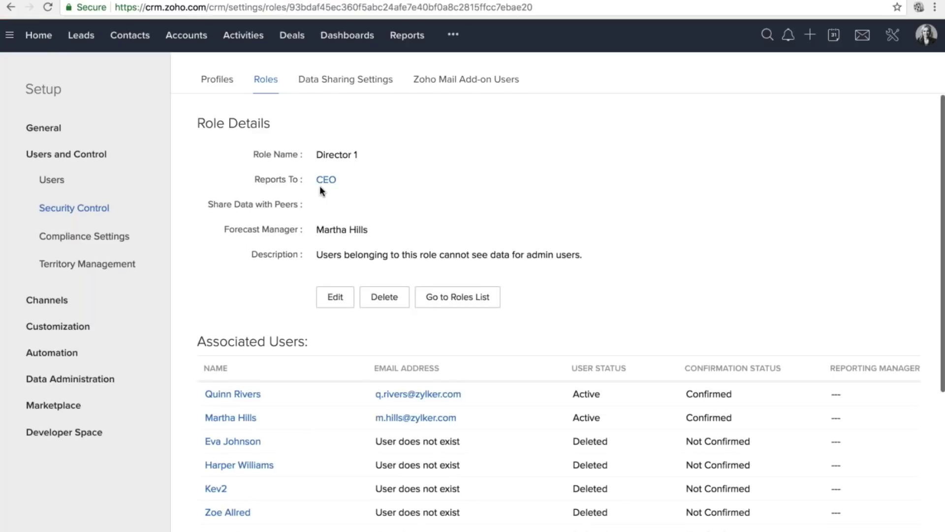
{"action": "scroll", "coordinate": [320, 185], "scroll_direction": "down", "scroll_amount": 1}
{"action": "scroll", "coordinate": [571, 312], "scroll_direction": "down", "scroll_amount": 1}
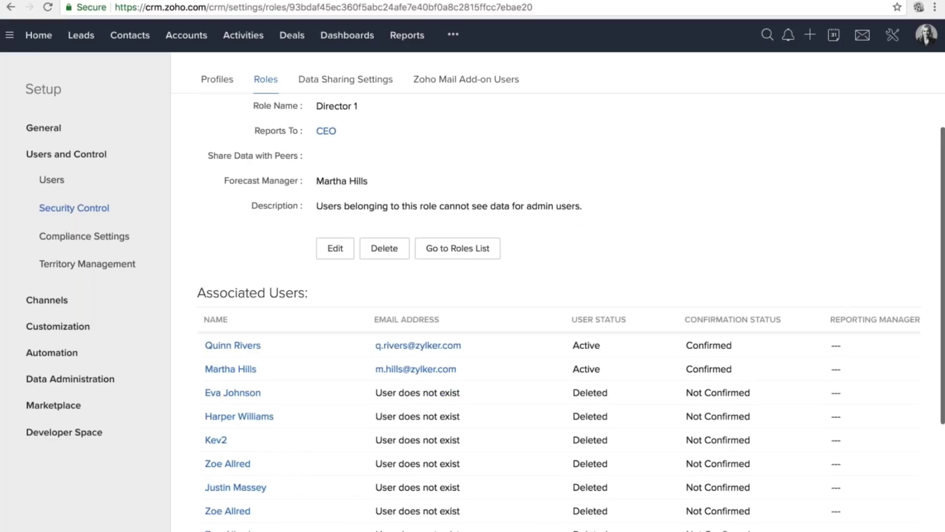
{"action": "key", "text": "alt+Left"}
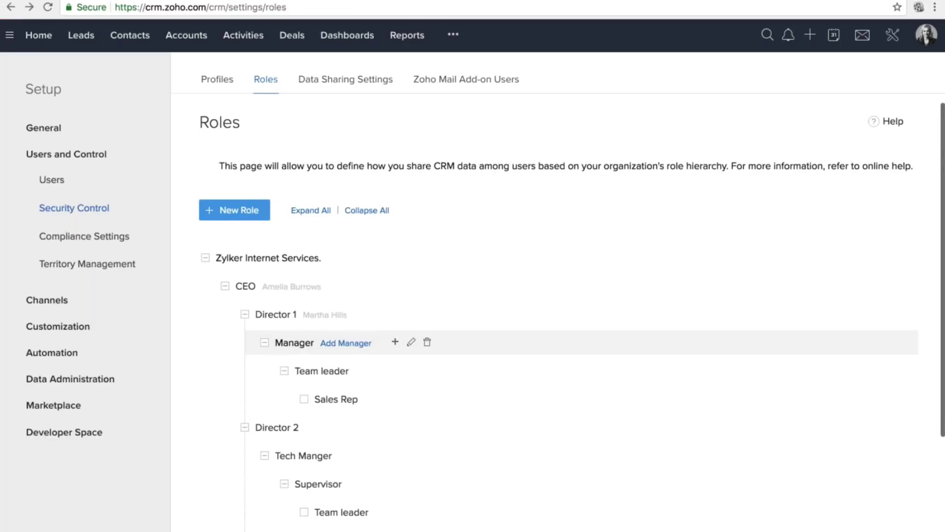
Collapse every role beneath CEO, then move to the Data Sharing Settings page.
{"action": "scroll", "coordinate": [558, 310], "scroll_direction": "down", "scroll_amount": 3}
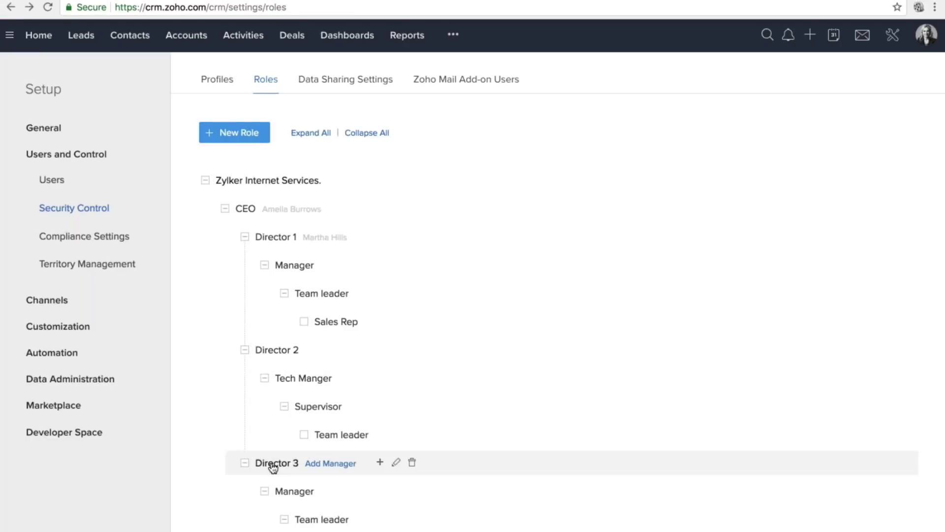
{"action": "scroll", "coordinate": [274, 467], "scroll_direction": "down", "scroll_amount": 1}
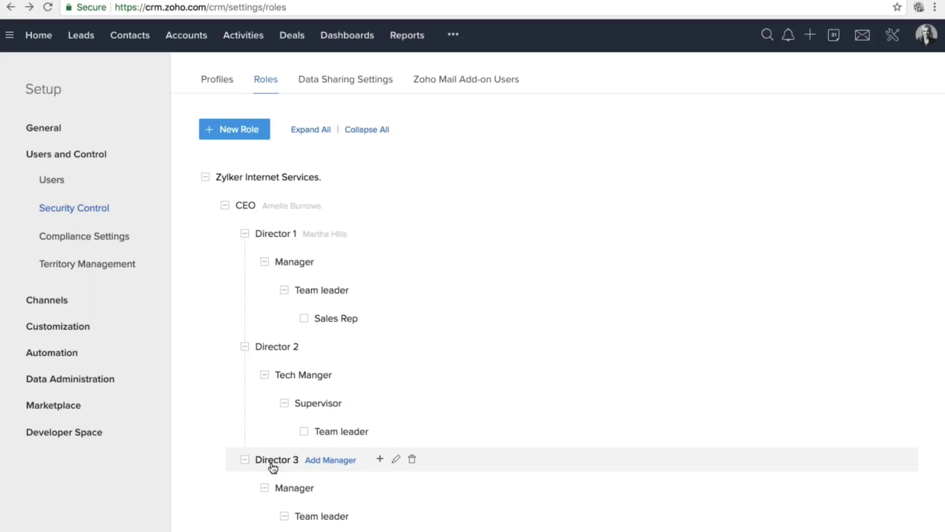
{"action": "scroll", "coordinate": [273, 468], "scroll_direction": "down", "scroll_amount": 2}
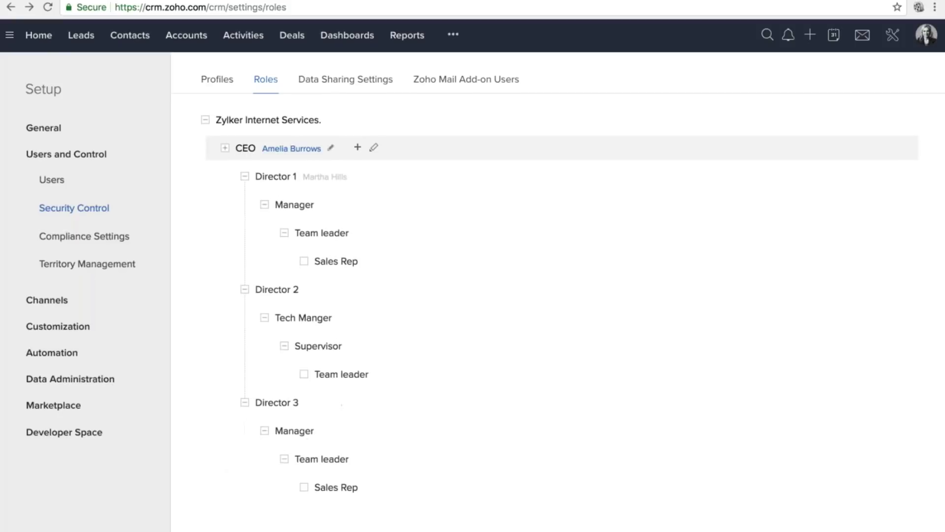
{"action": "left_click", "coordinate": [225, 148]}
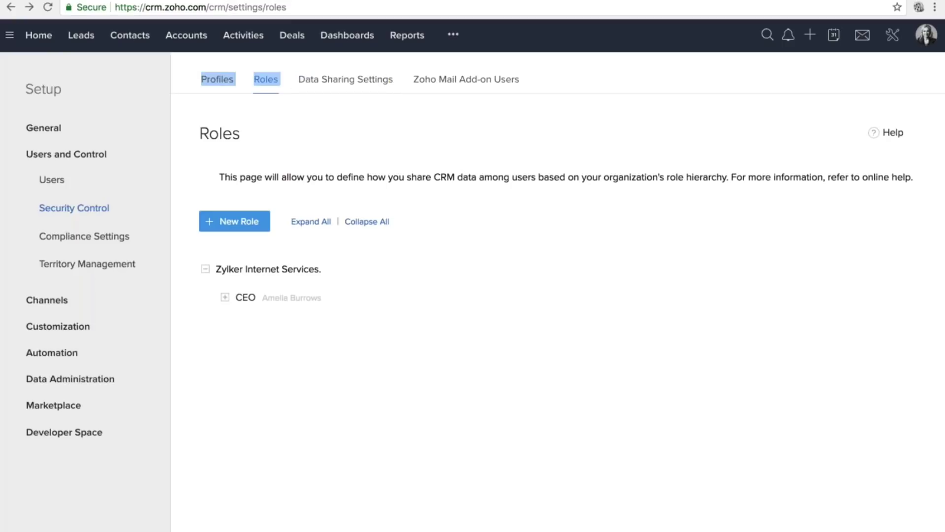
{"action": "left_click", "coordinate": [383, 85]}
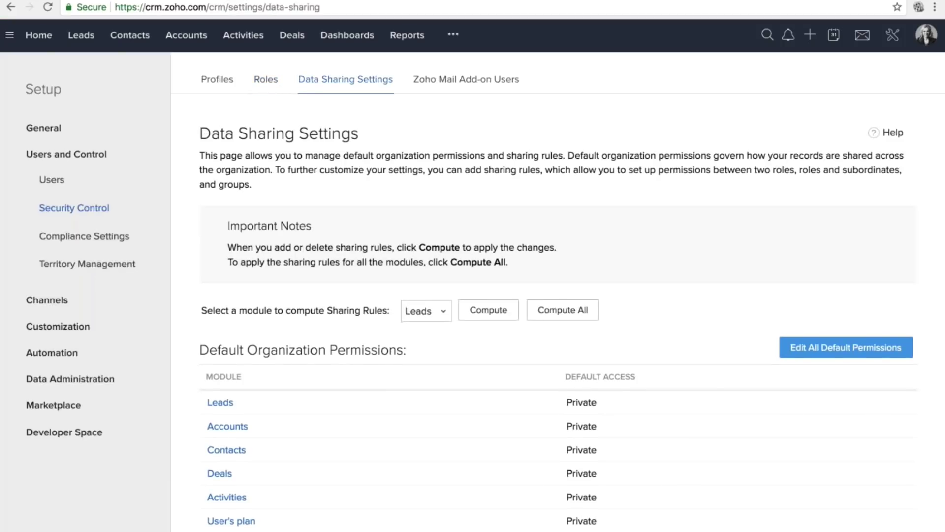
Open the Leads default permission editor and close it, keeping Private access.
{"action": "scroll", "coordinate": [558, 312], "scroll_direction": "down", "scroll_amount": 1}
{"action": "scroll", "coordinate": [558, 312], "scroll_direction": "down", "scroll_amount": 5}
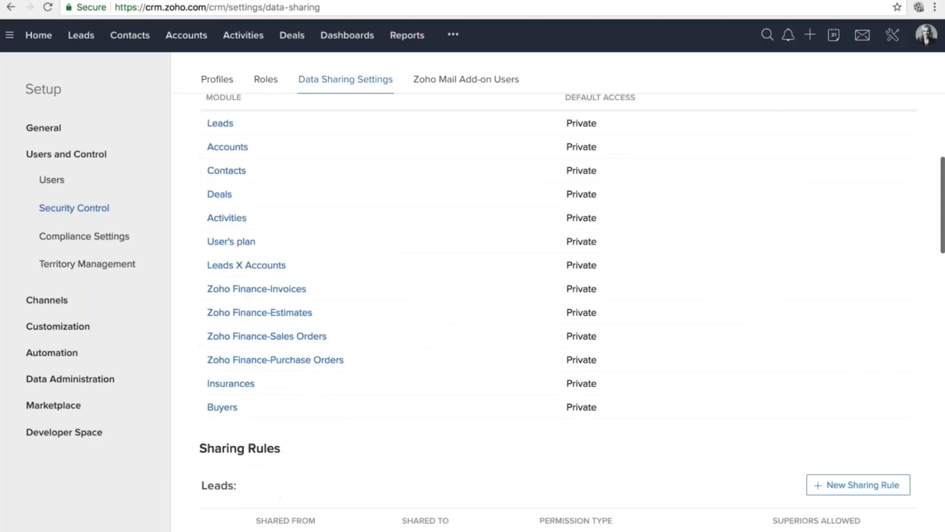
{"action": "scroll", "coordinate": [558, 312], "scroll_direction": "up", "scroll_amount": 3}
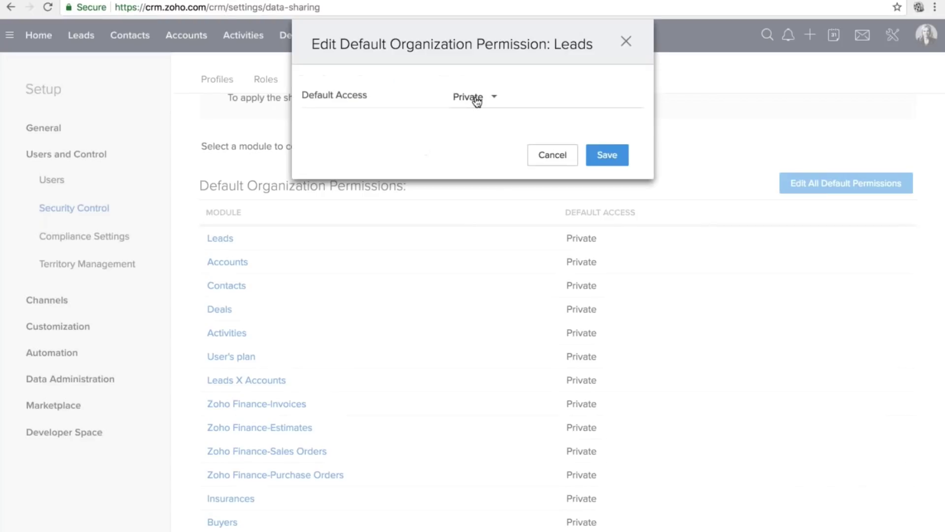
{"action": "left_click", "coordinate": [473, 98]}
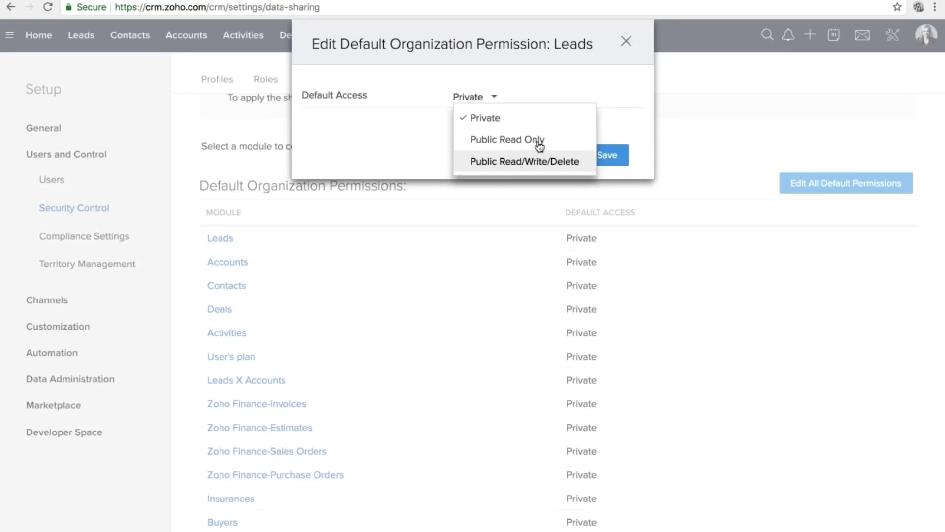
{"action": "left_click", "coordinate": [625, 41]}
{"action": "left_click", "coordinate": [626, 42]}
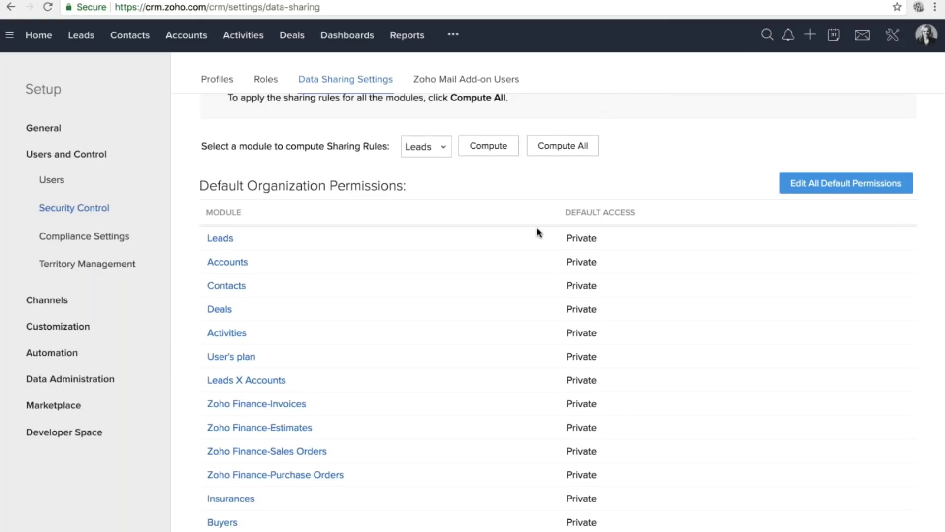
Point out the Leads rule from R: CEO to R: Sales Rep, then begin a new Leads rule.
{"action": "scroll", "coordinate": [538, 227], "scroll_direction": "down", "scroll_amount": 1}
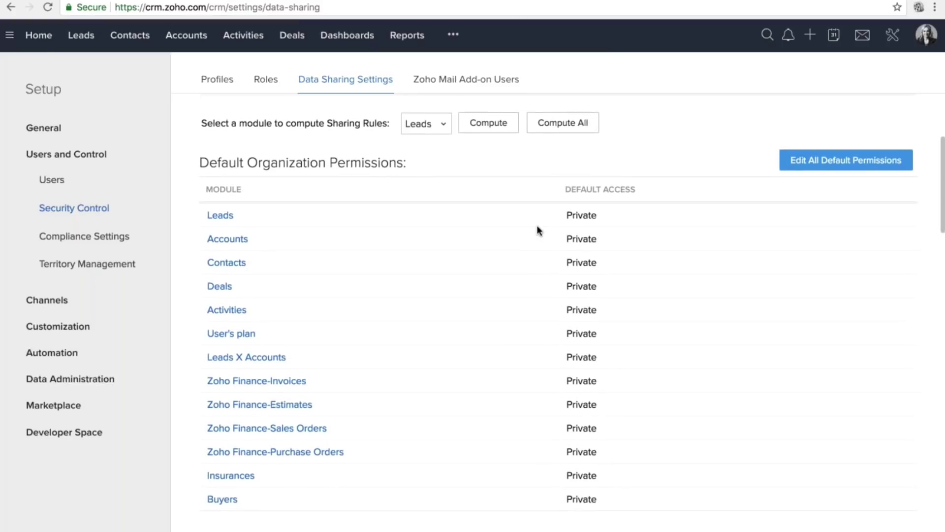
{"action": "scroll", "coordinate": [537, 227], "scroll_direction": "up", "scroll_amount": 1}
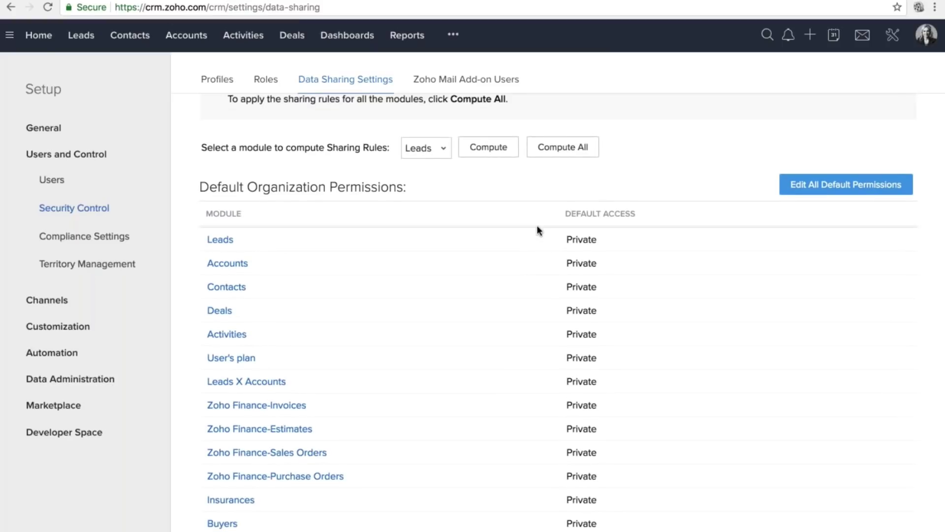
{"action": "scroll", "coordinate": [538, 230], "scroll_direction": "down", "scroll_amount": 10}
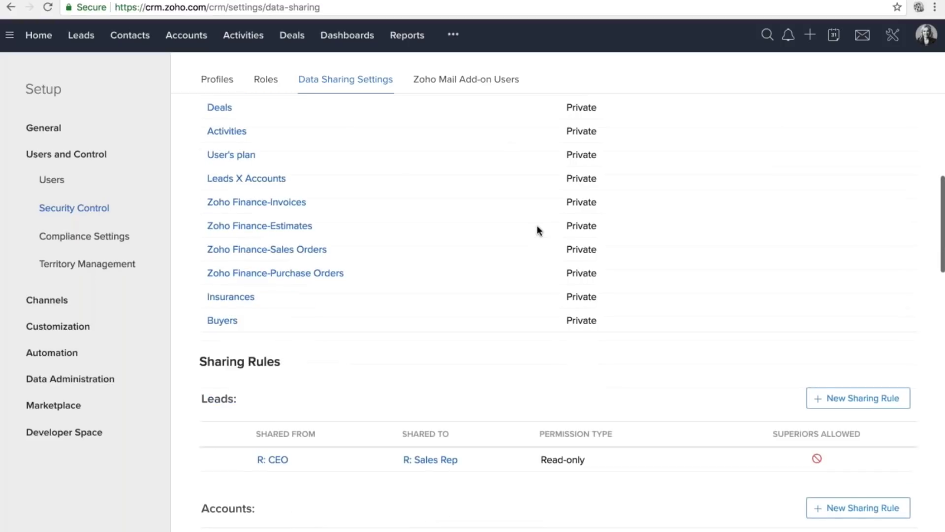
{"action": "scroll", "coordinate": [536, 226], "scroll_direction": "down", "scroll_amount": 6}
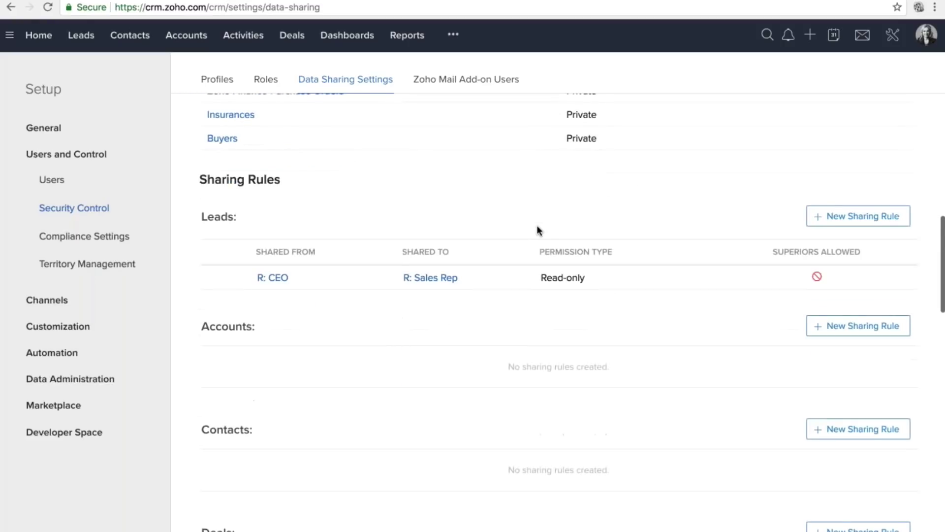
{"action": "scroll", "coordinate": [536, 225], "scroll_direction": "down", "scroll_amount": 2}
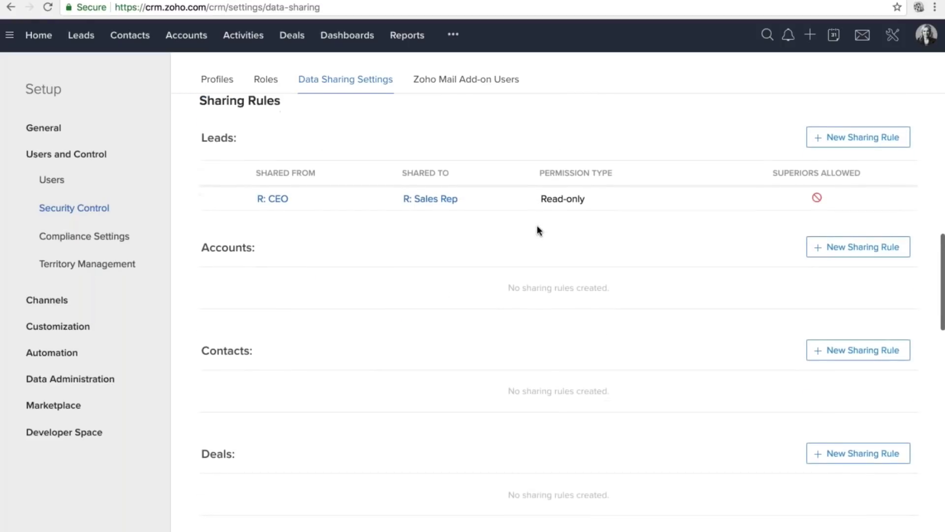
{"action": "scroll", "coordinate": [537, 225], "scroll_direction": "up", "scroll_amount": 1}
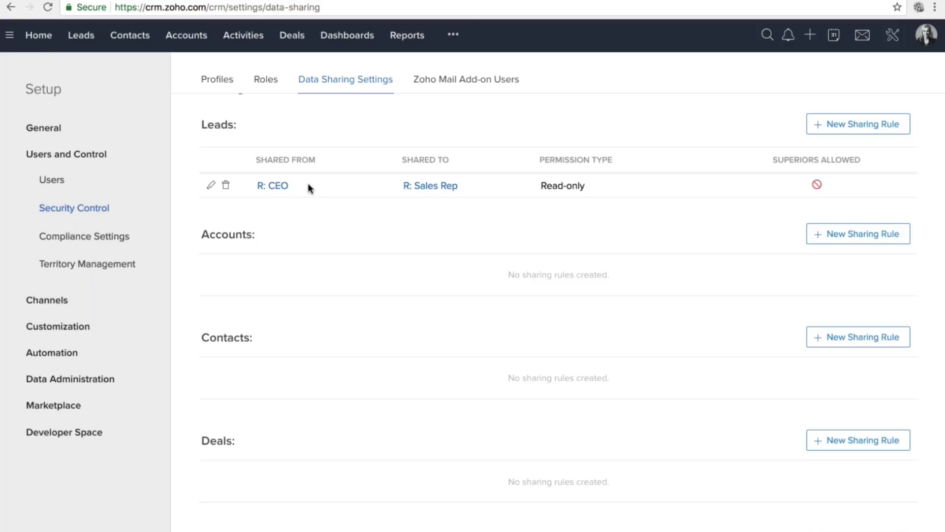
{"action": "left_click_drag", "start_coordinate": [388, 183], "coordinate": [467, 211]}
{"action": "left_click", "coordinate": [466, 210]}
{"action": "left_click", "coordinate": [837, 129]}
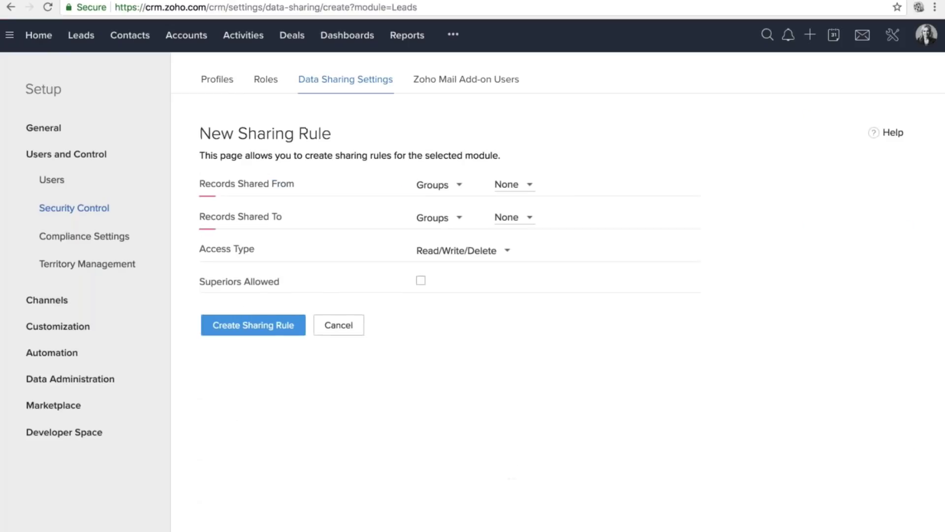
Set Records Shared From to Roles > CEO.
{"action": "double_click", "coordinate": [199, 185]}
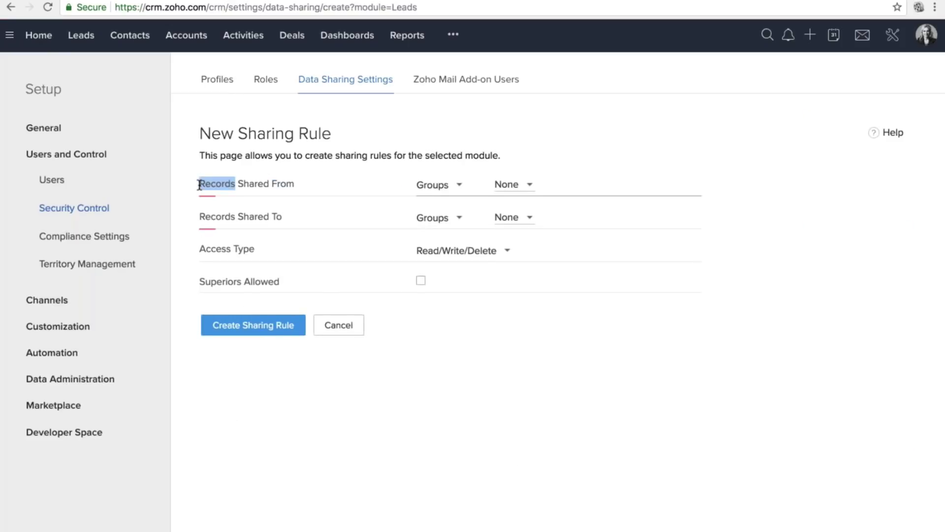
{"action": "left_click", "coordinate": [202, 185]}
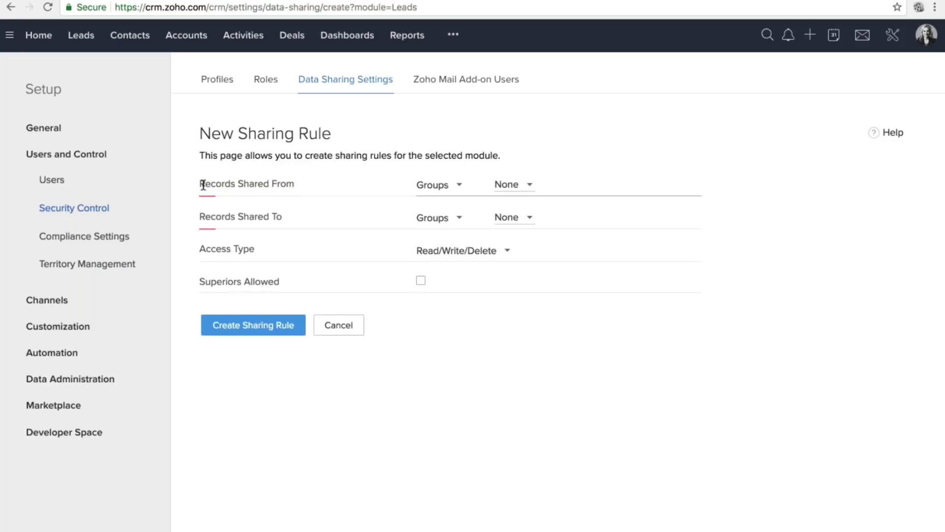
{"action": "triple_click", "coordinate": [202, 185]}
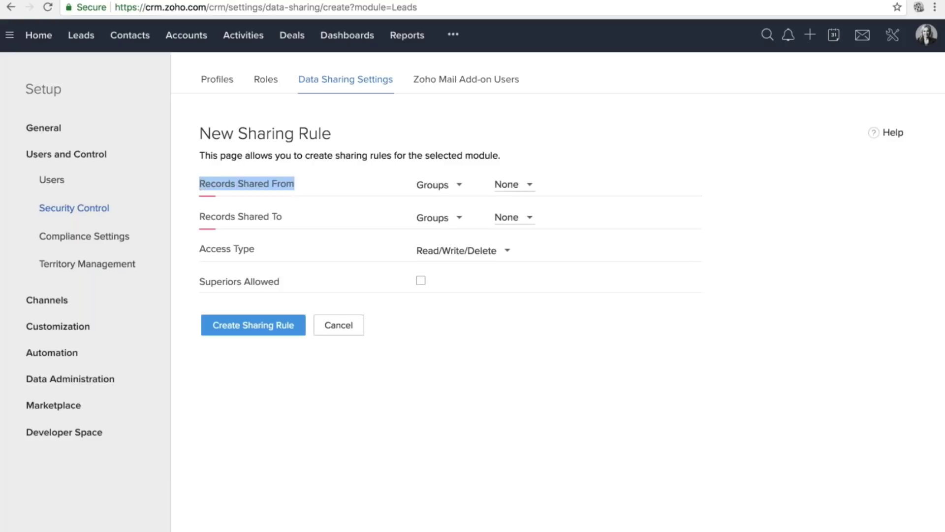
{"action": "left_click", "coordinate": [436, 184]}
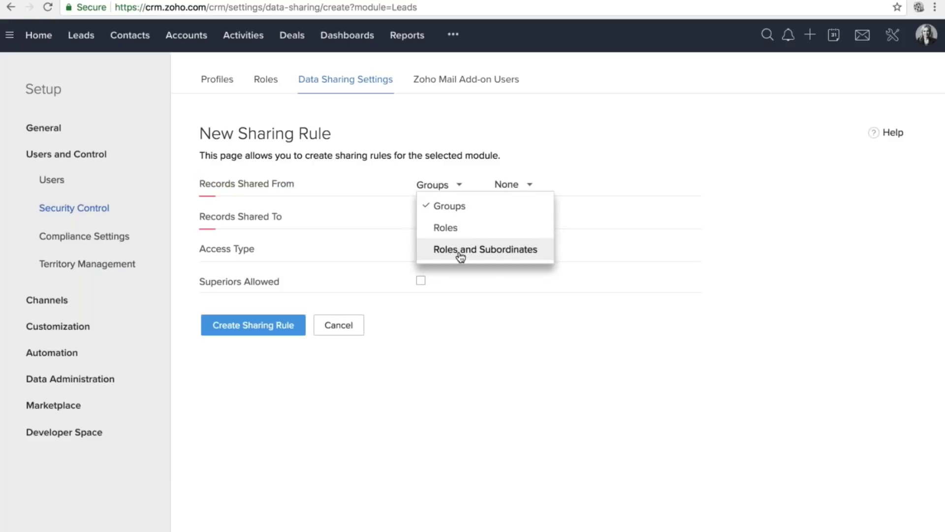
{"action": "left_click", "coordinate": [451, 229]}
{"action": "left_click", "coordinate": [507, 184]}
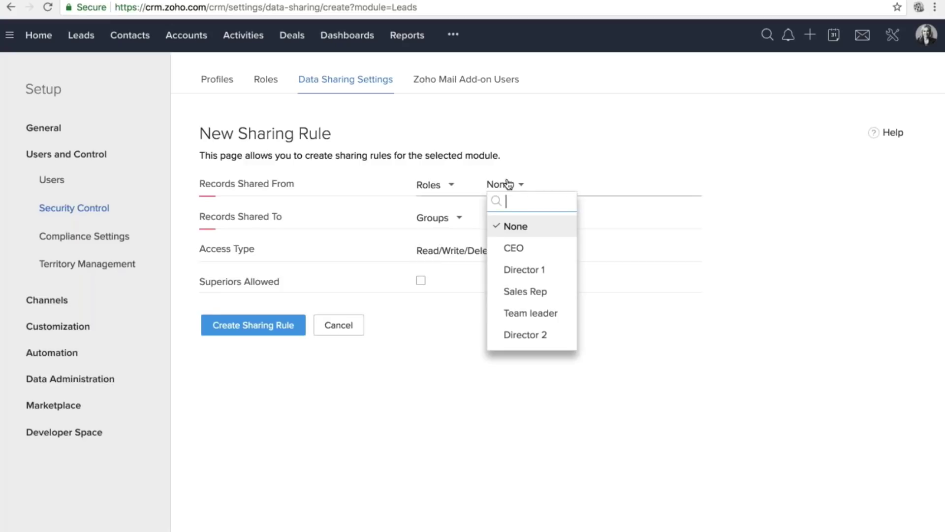
{"action": "left_click", "coordinate": [518, 243]}
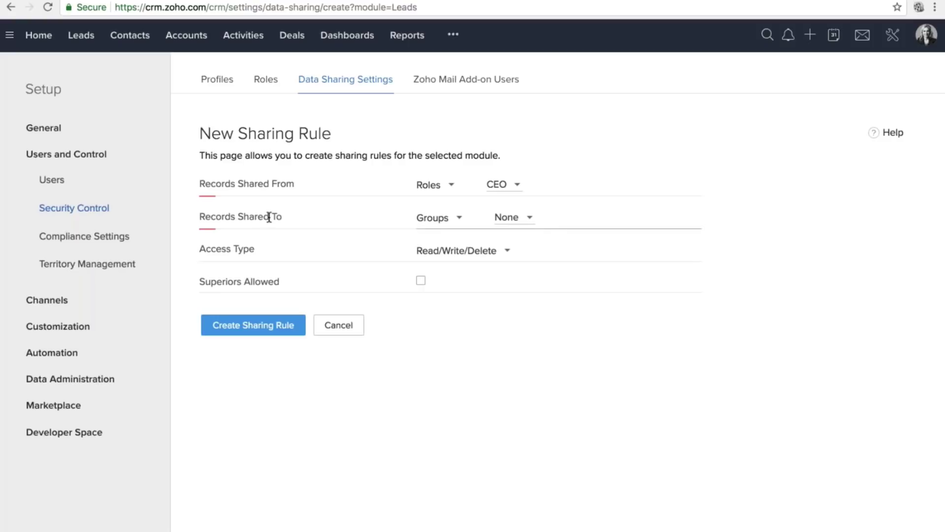
Share the records to Roles > Sales Rep with Read-only access.
{"action": "left_click", "coordinate": [432, 218]}
{"action": "left_click", "coordinate": [448, 260]}
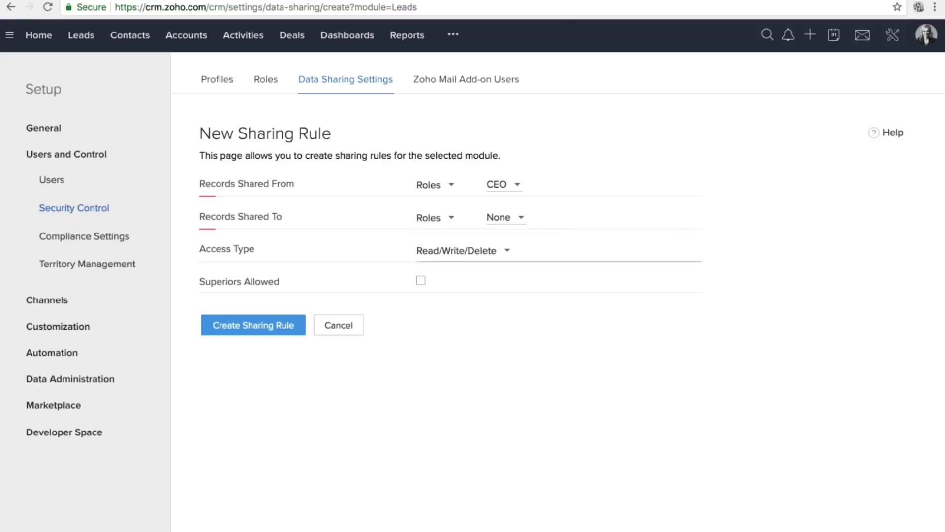
{"action": "left_click", "coordinate": [500, 218]}
{"action": "left_click", "coordinate": [525, 327]}
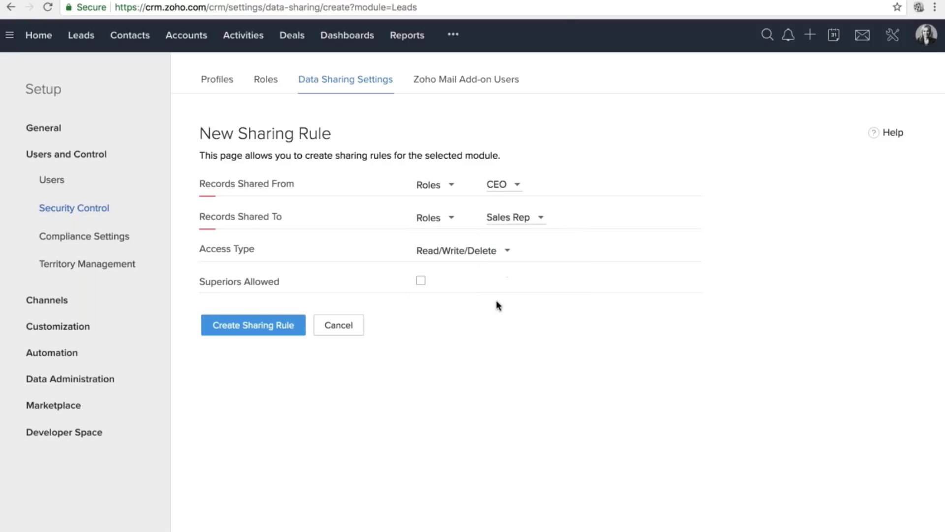
{"action": "left_click", "coordinate": [468, 251]}
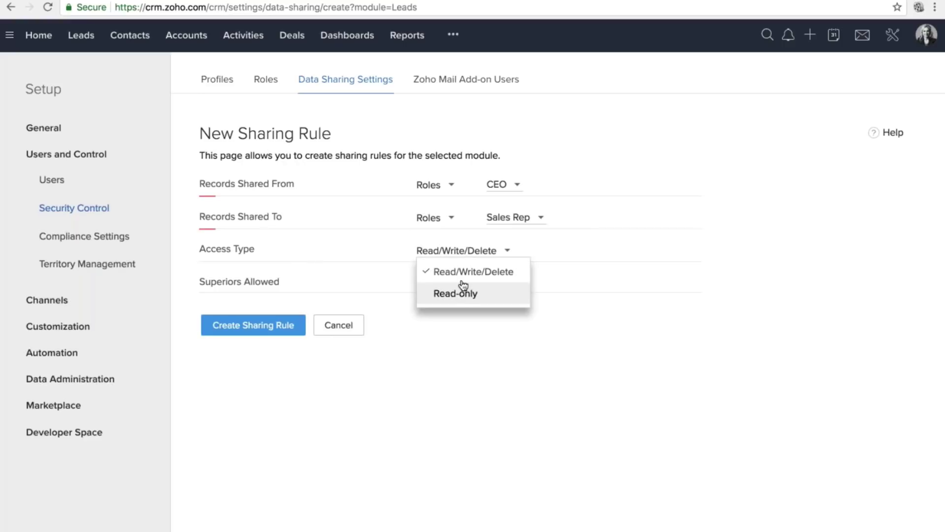
{"action": "left_click", "coordinate": [514, 331]}
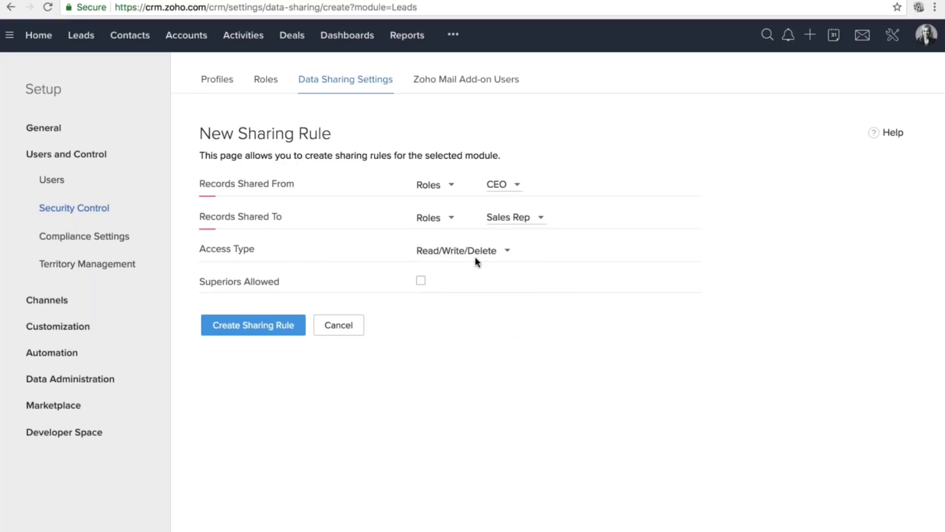
{"action": "left_click", "coordinate": [476, 259]}
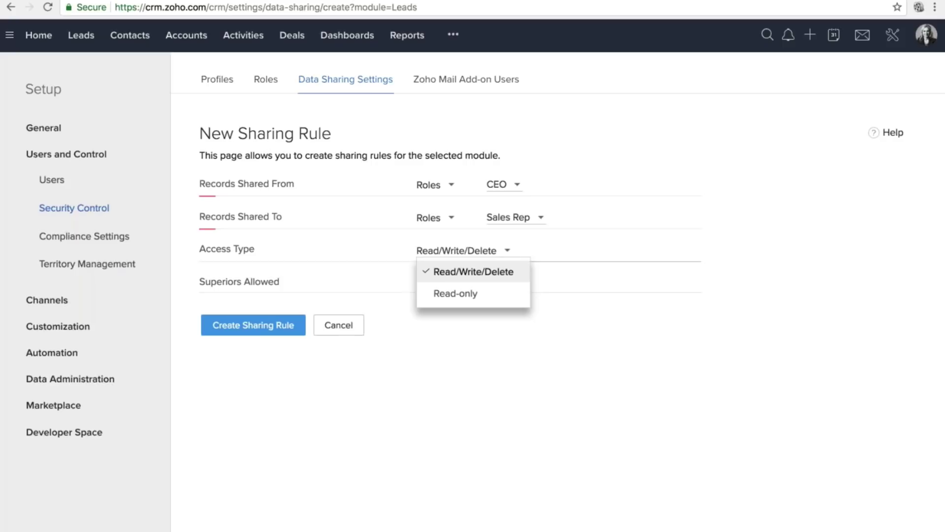
{"action": "left_click", "coordinate": [460, 294]}
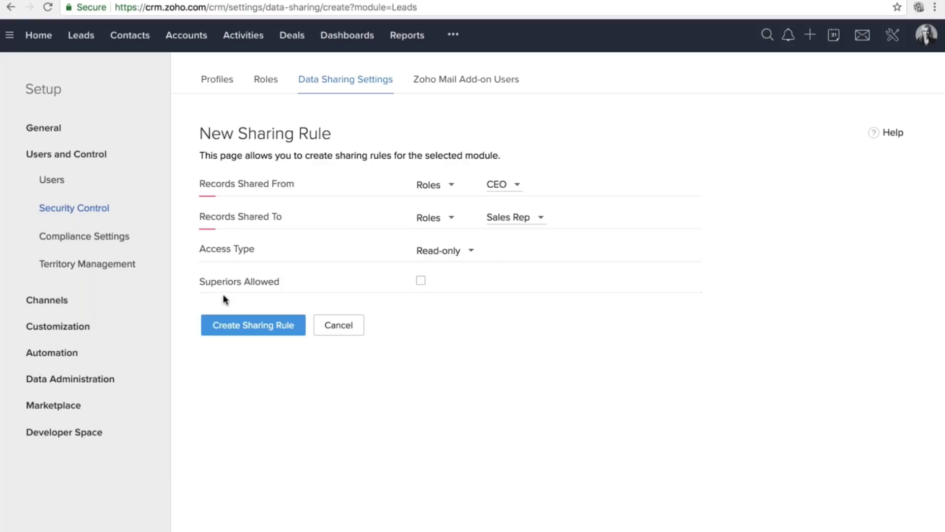
Highlight the four sharing rule field labels and return to the data sharing settings.
{"action": "left_click_drag", "start_coordinate": [198, 178], "coordinate": [268, 294]}
{"action": "left_click", "coordinate": [265, 297]}
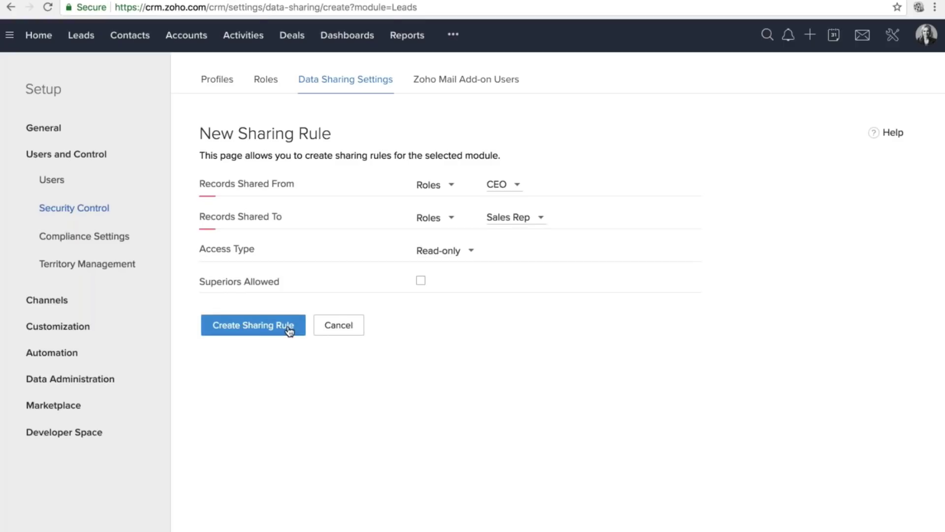
{"action": "left_click", "coordinate": [324, 84]}
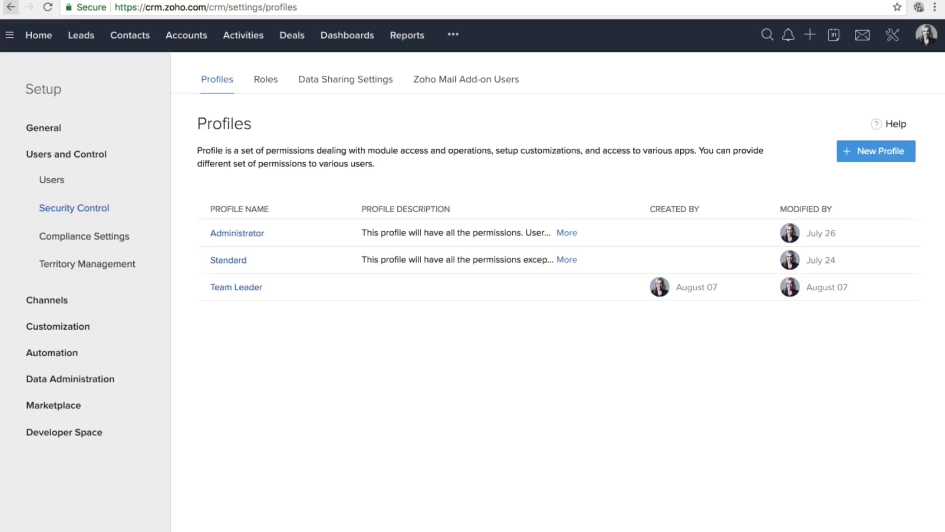
Highlight the Administrator and Standard profile names, then open the Administrator profile.
{"action": "left_click_drag", "start_coordinate": [208, 235], "coordinate": [264, 233]}
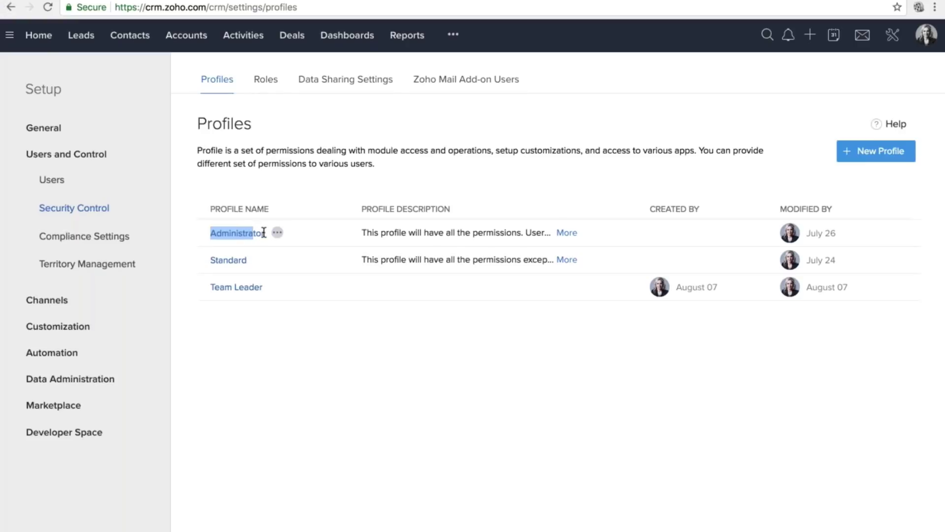
{"action": "left_click", "coordinate": [265, 236]}
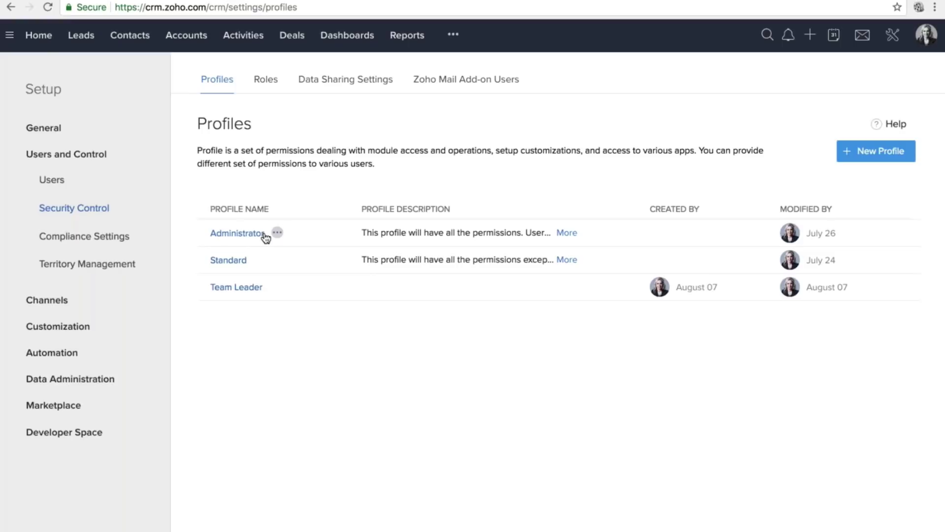
{"action": "double_click", "coordinate": [228, 259]}
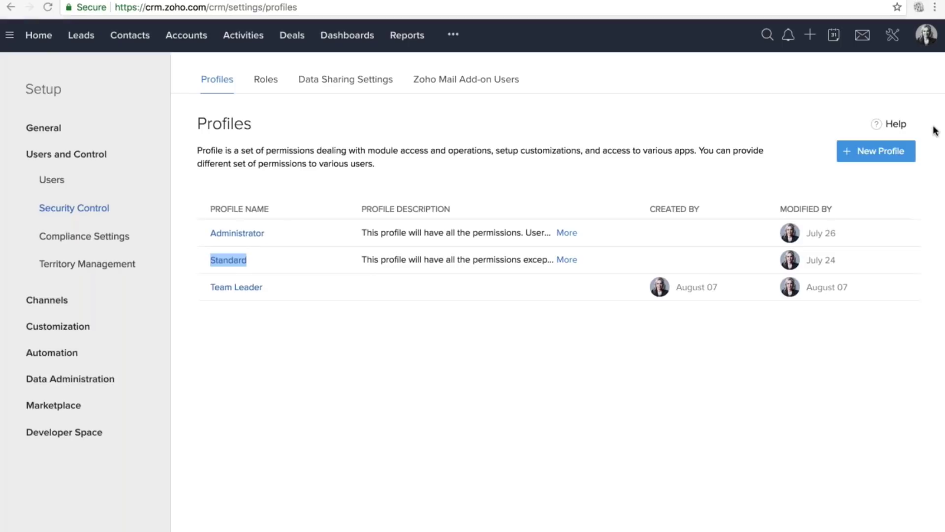
{"action": "left_click", "coordinate": [238, 235]}
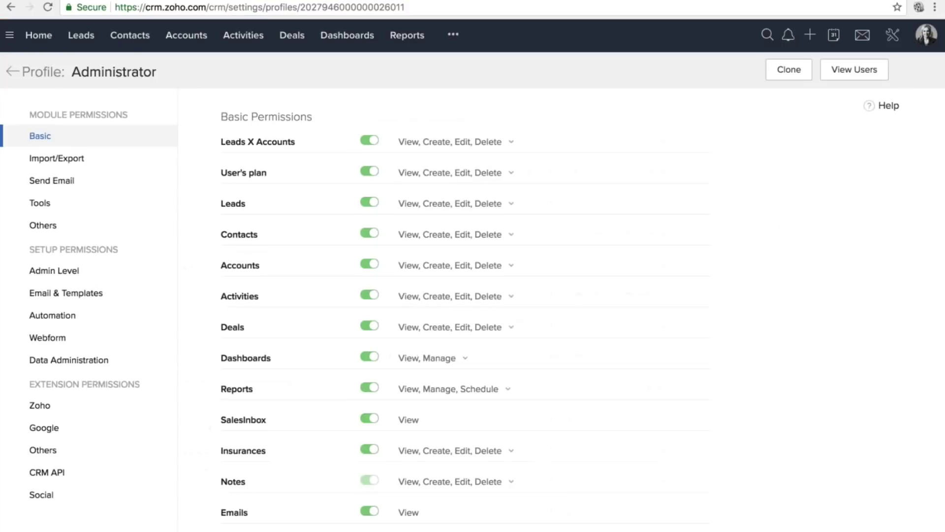
Check the Leads X Accounts permission options and highlight the Module Permissions headings.
{"action": "left_click", "coordinate": [473, 142]}
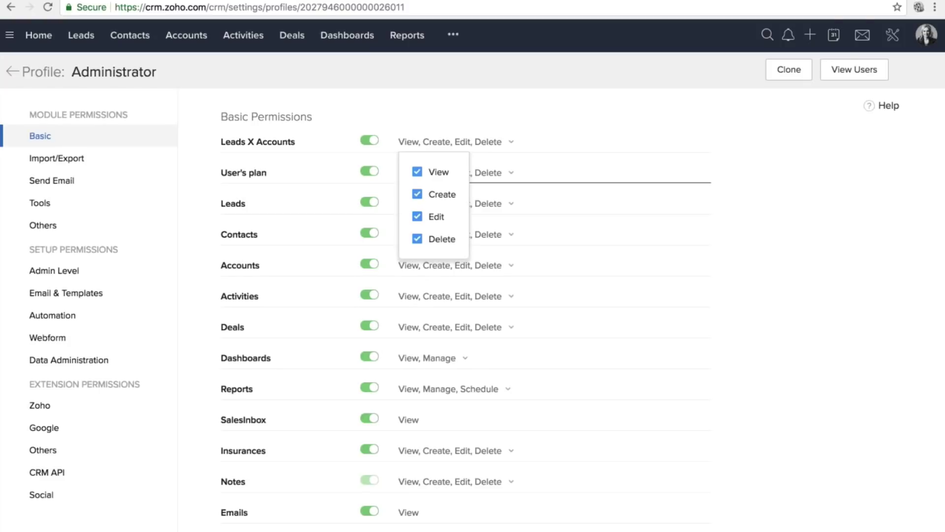
{"action": "left_click", "coordinate": [483, 120]}
{"action": "scroll", "coordinate": [483, 121], "scroll_direction": "down", "scroll_amount": 2}
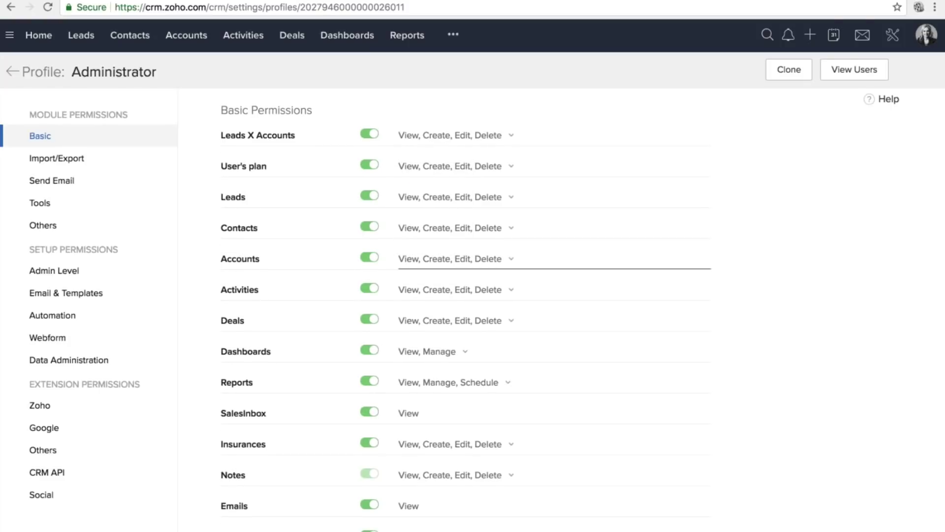
{"action": "left_click_drag", "start_coordinate": [29, 114], "coordinate": [126, 114]}
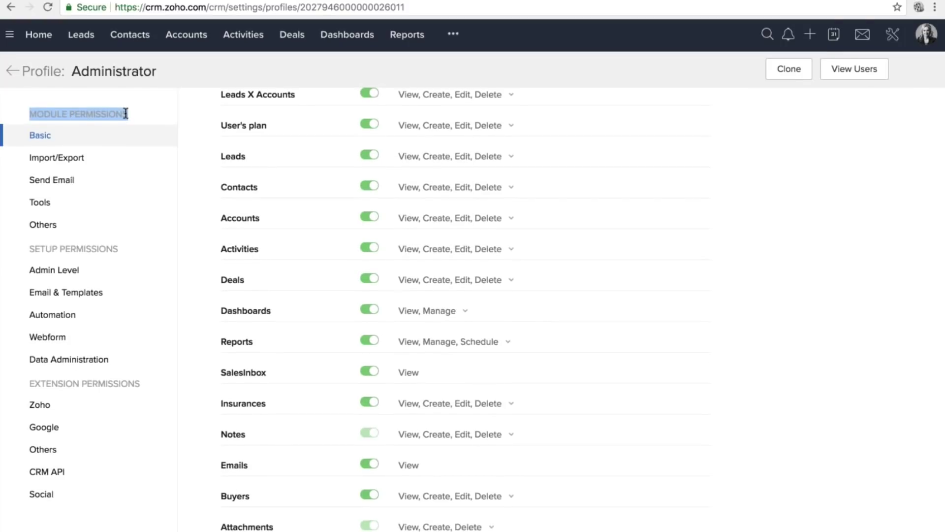
{"action": "left_click_drag", "start_coordinate": [29, 248], "coordinate": [118, 250]}
{"action": "scroll", "coordinate": [118, 250], "scroll_direction": "down", "scroll_amount": 1}
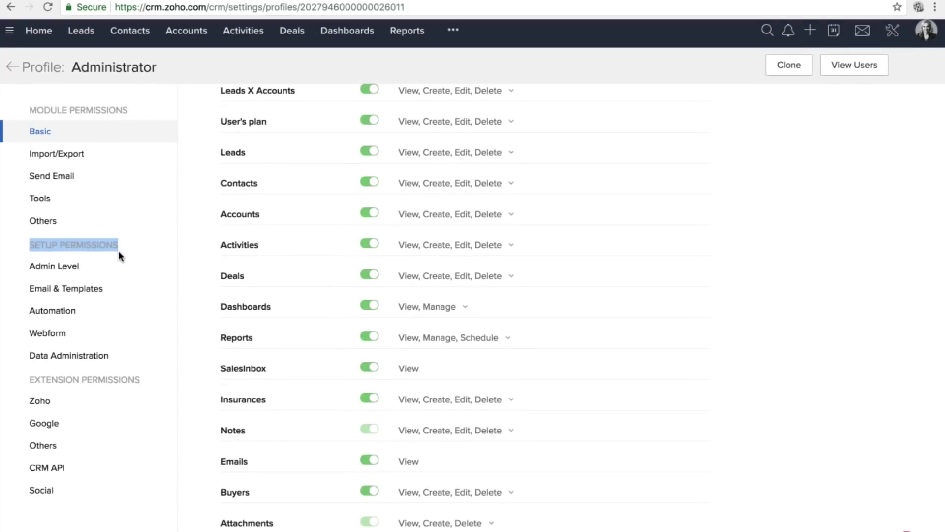
{"action": "left_click_drag", "start_coordinate": [29, 384], "coordinate": [143, 386]}
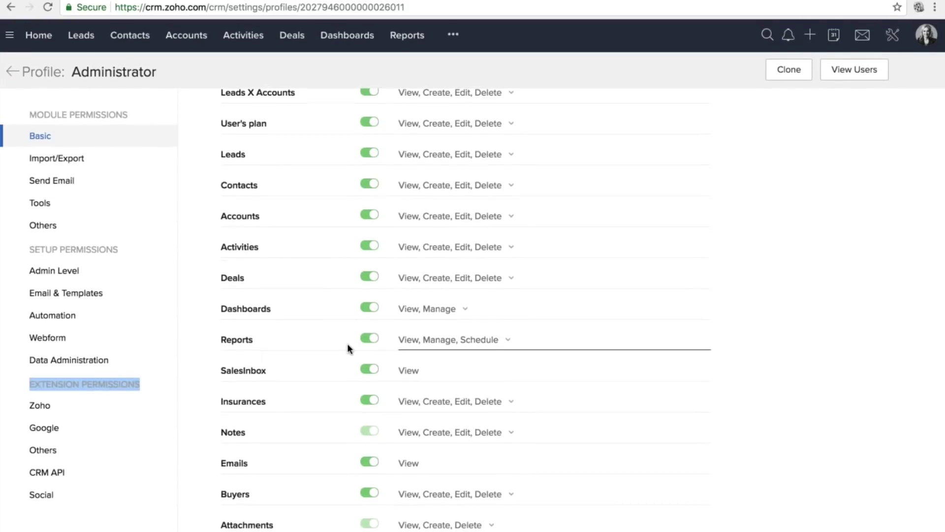
Scroll through the remaining Administrator permission sections and back to the top.
{"action": "scroll", "coordinate": [347, 344], "scroll_direction": "down", "scroll_amount": 5}
{"action": "scroll", "coordinate": [347, 344], "scroll_direction": "down", "scroll_amount": 7}
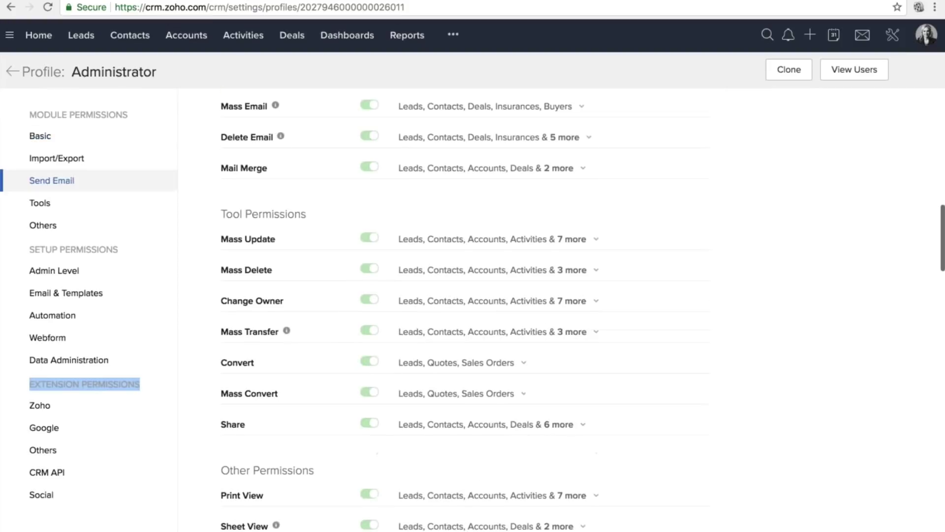
{"action": "scroll", "coordinate": [463, 315], "scroll_direction": "down", "scroll_amount": 1}
{"action": "scroll", "coordinate": [463, 295], "scroll_direction": "down", "scroll_amount": 5}
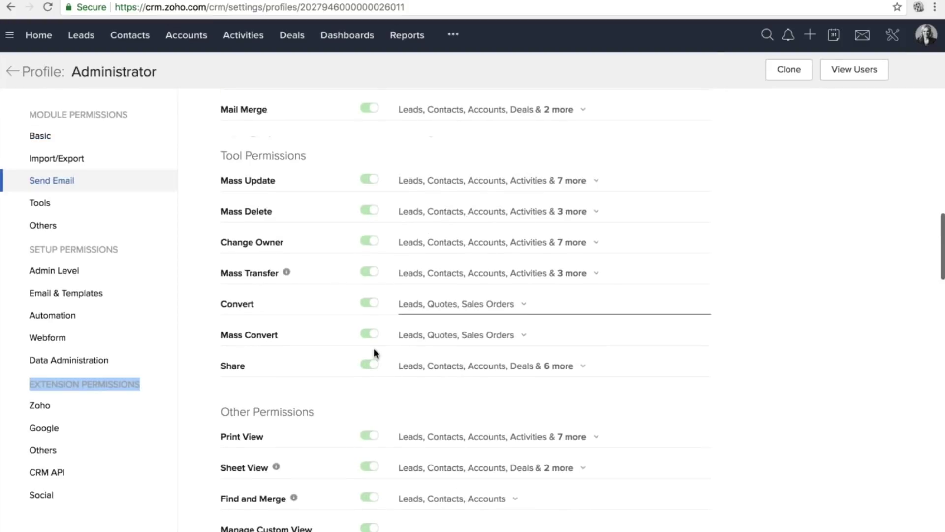
{"action": "scroll", "coordinate": [378, 324], "scroll_direction": "down", "scroll_amount": 1}
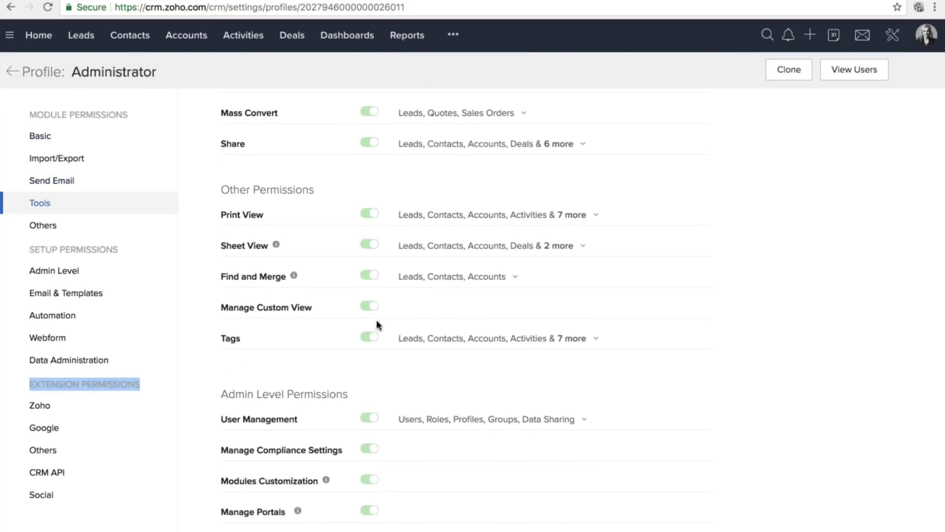
{"action": "scroll", "coordinate": [377, 322], "scroll_direction": "down", "scroll_amount": 2}
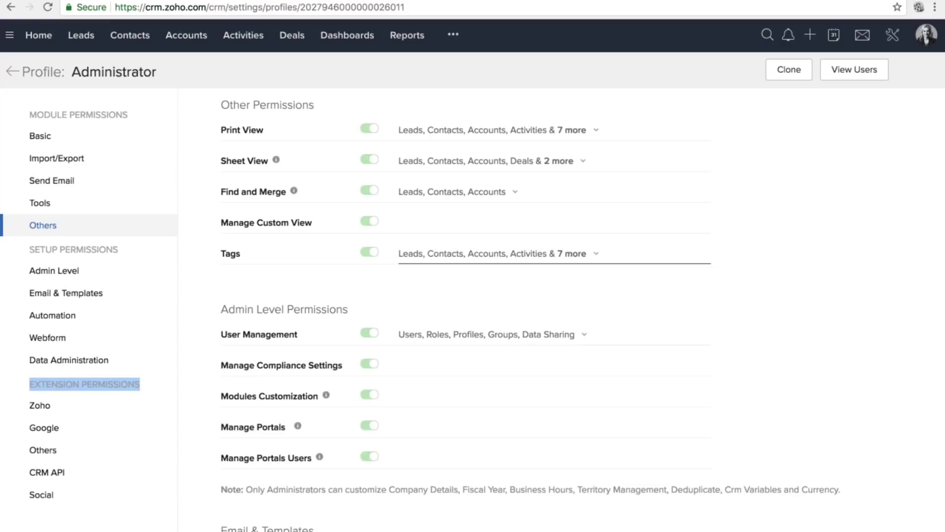
{"action": "scroll", "coordinate": [359, 137], "scroll_direction": "up", "scroll_amount": 2}
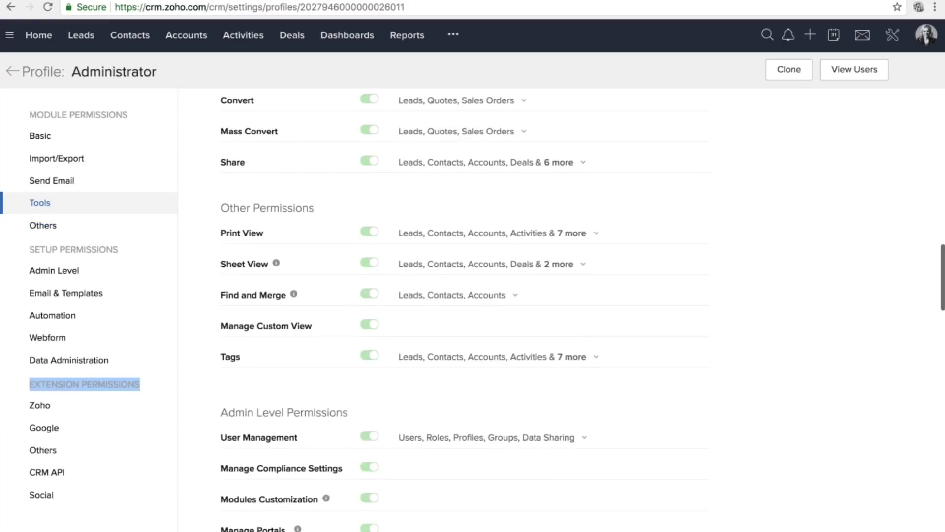
{"action": "scroll", "coordinate": [462, 305], "scroll_direction": "up", "scroll_amount": 5}
{"action": "scroll", "coordinate": [463, 305], "scroll_direction": "up", "scroll_amount": 4}
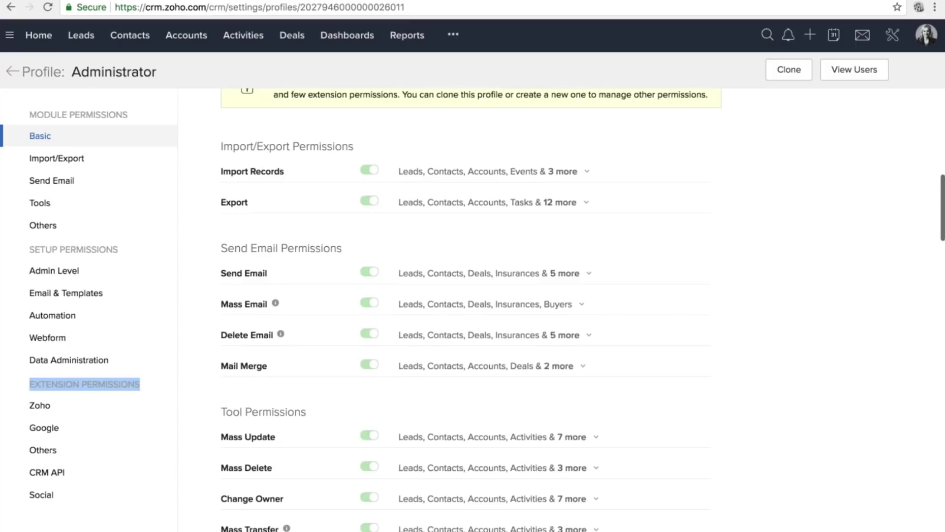
{"action": "scroll", "coordinate": [463, 305], "scroll_direction": "up", "scroll_amount": 1}
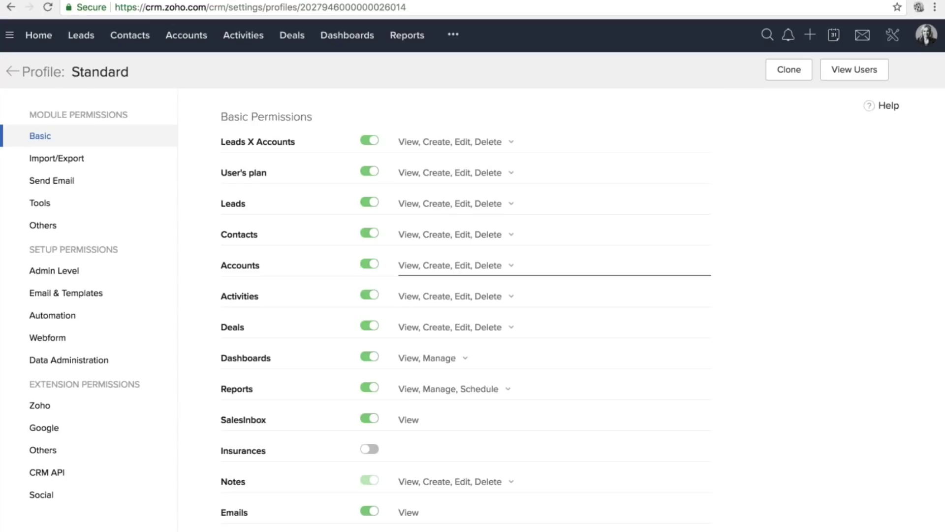
Review the Standard profile's permissions up to Admin Level Permissions, then return to the Profiles list.
{"action": "scroll", "coordinate": [561, 305], "scroll_direction": "down", "scroll_amount": 1}
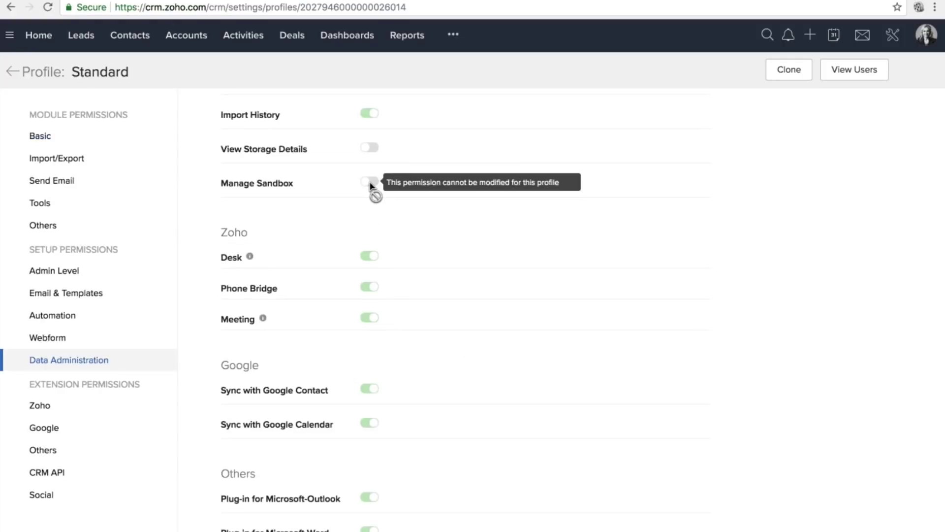
{"action": "scroll", "coordinate": [370, 186], "scroll_direction": "up", "scroll_amount": 1}
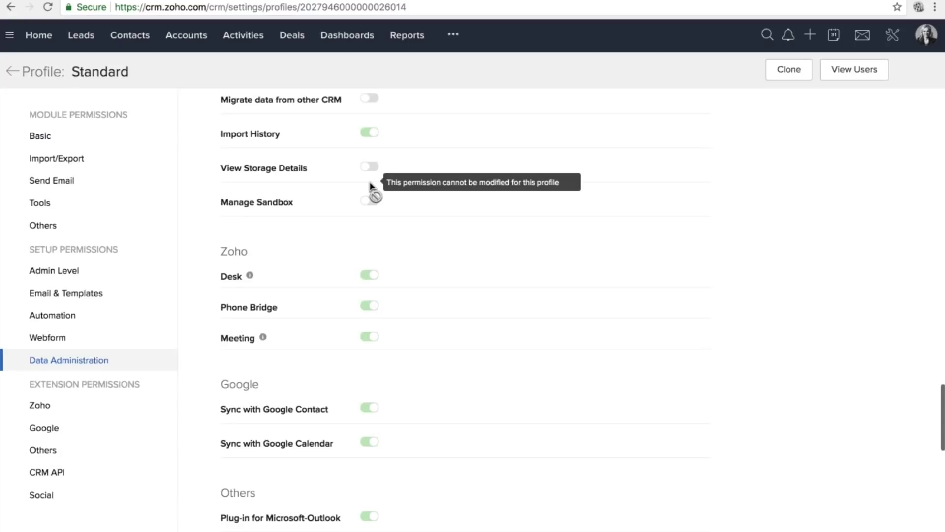
{"action": "scroll", "coordinate": [370, 186], "scroll_direction": "up", "scroll_amount": 3}
{"action": "scroll", "coordinate": [370, 186], "scroll_direction": "up", "scroll_amount": 8}
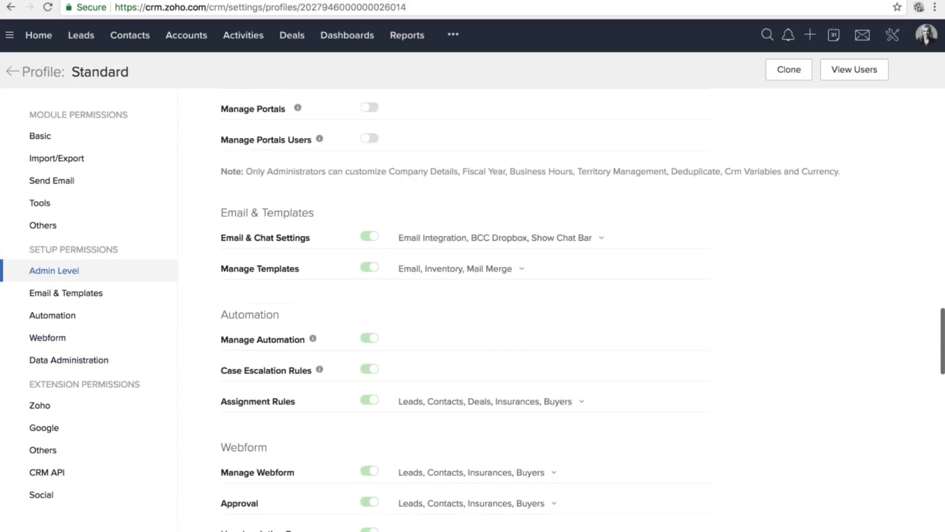
{"action": "scroll", "coordinate": [387, 223], "scroll_direction": "up", "scroll_amount": 3}
{"action": "left_click_drag", "start_coordinate": [221, 129], "coordinate": [360, 141]}
{"action": "left_click", "coordinate": [360, 142]}
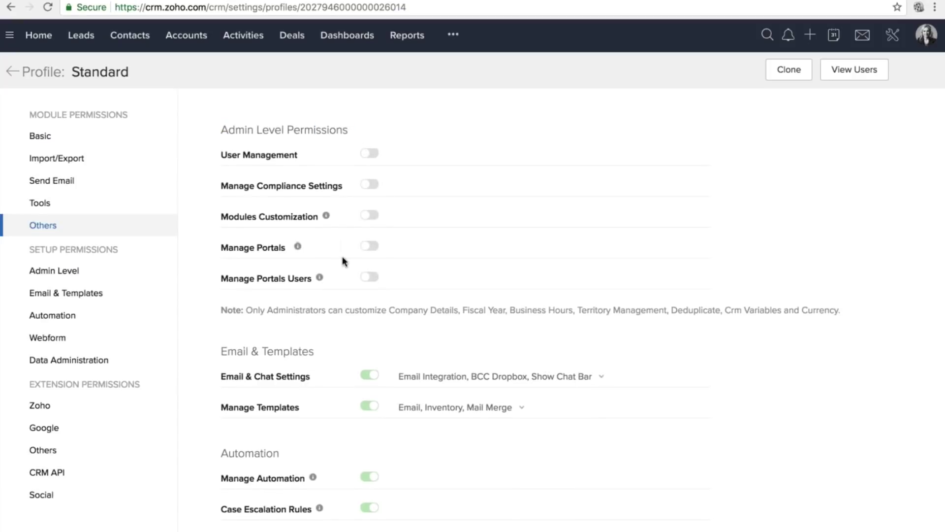
{"action": "scroll", "coordinate": [343, 261], "scroll_direction": "up", "scroll_amount": 7}
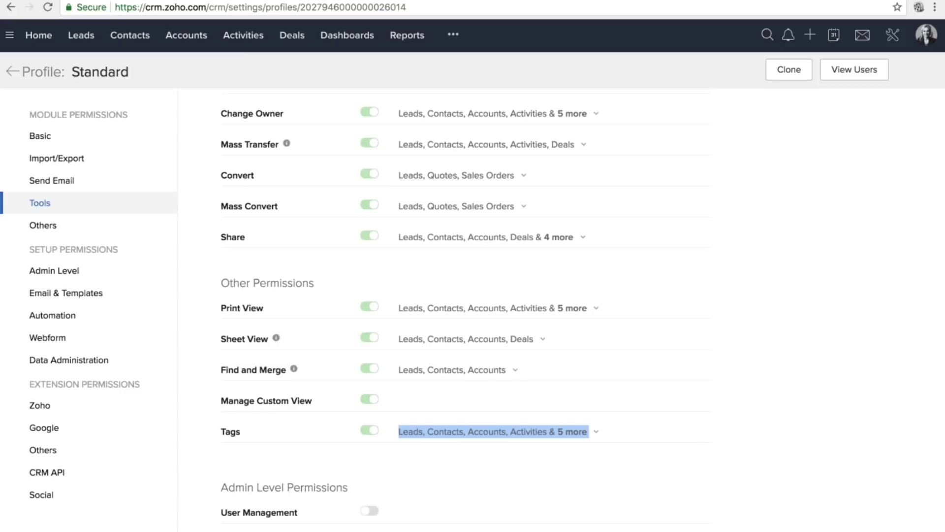
{"action": "left_click", "coordinate": [13, 71]}
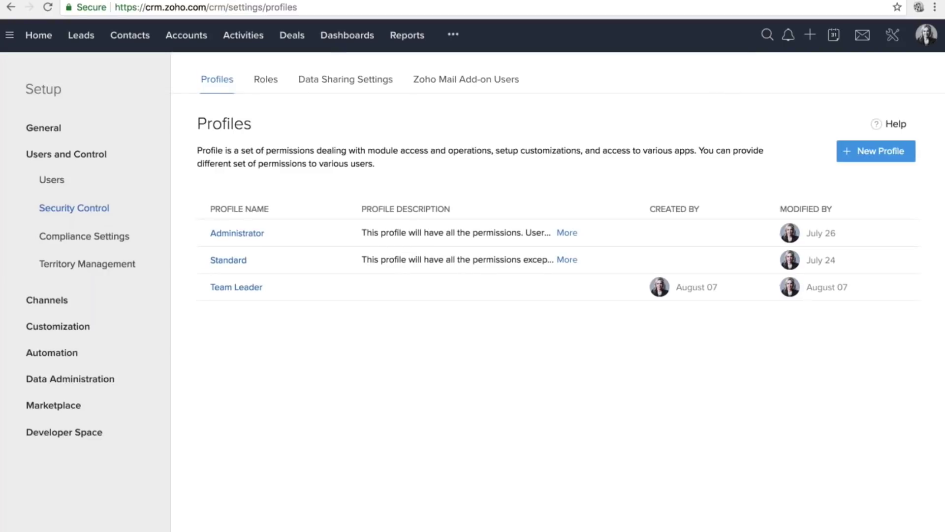
{"action": "left_click", "coordinate": [259, 259]}
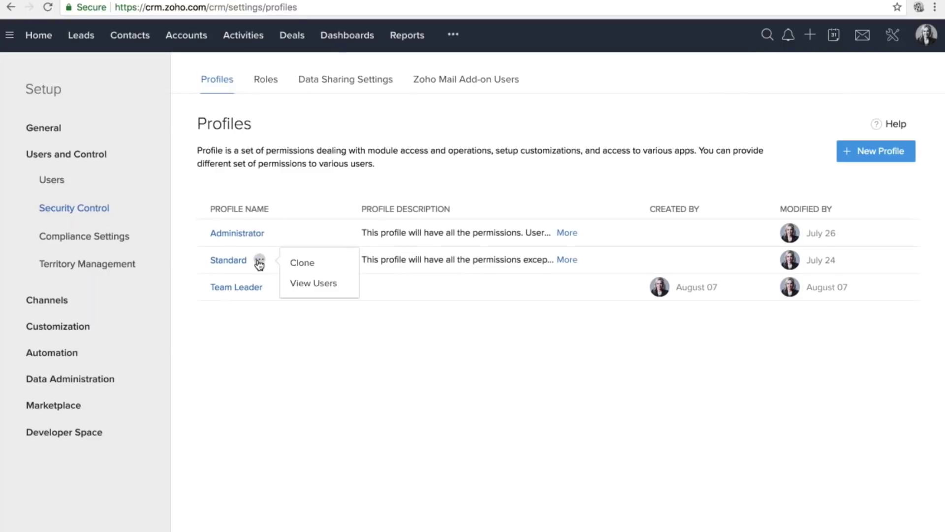
{"action": "left_click", "coordinate": [305, 263]}
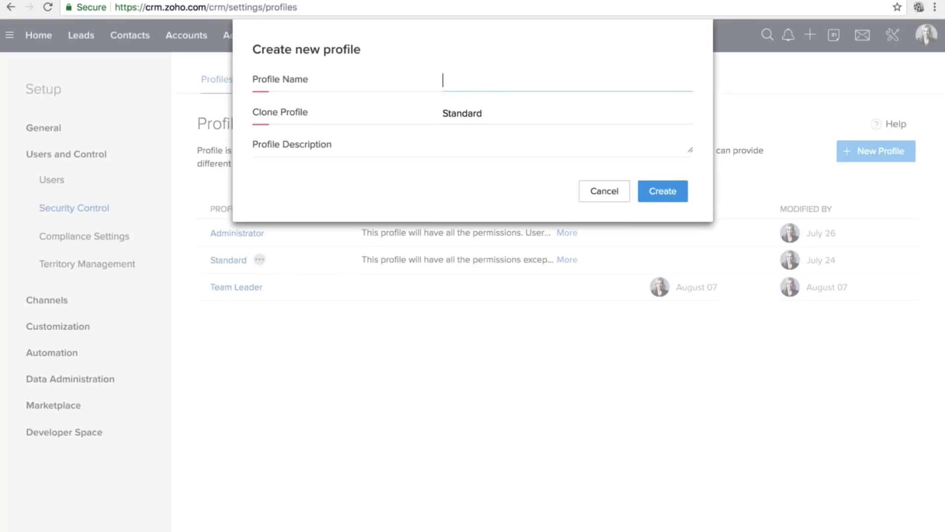
{"action": "type", "text": "Team Leader"}
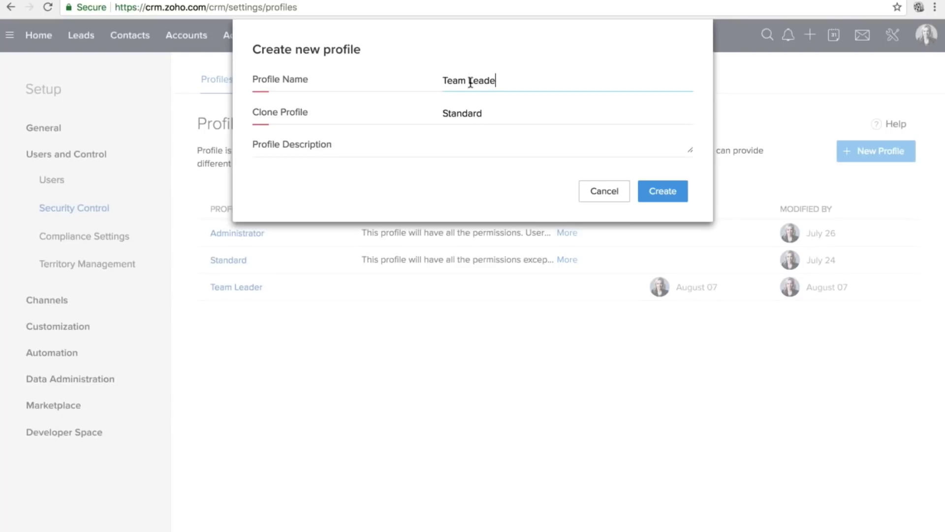
{"action": "left_click", "coordinate": [613, 194]}
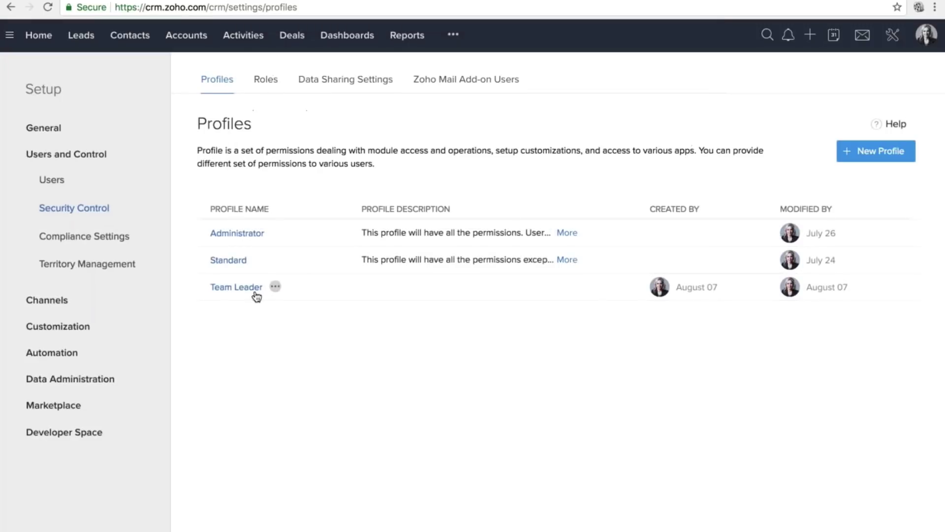
{"action": "left_click", "coordinate": [251, 292]}
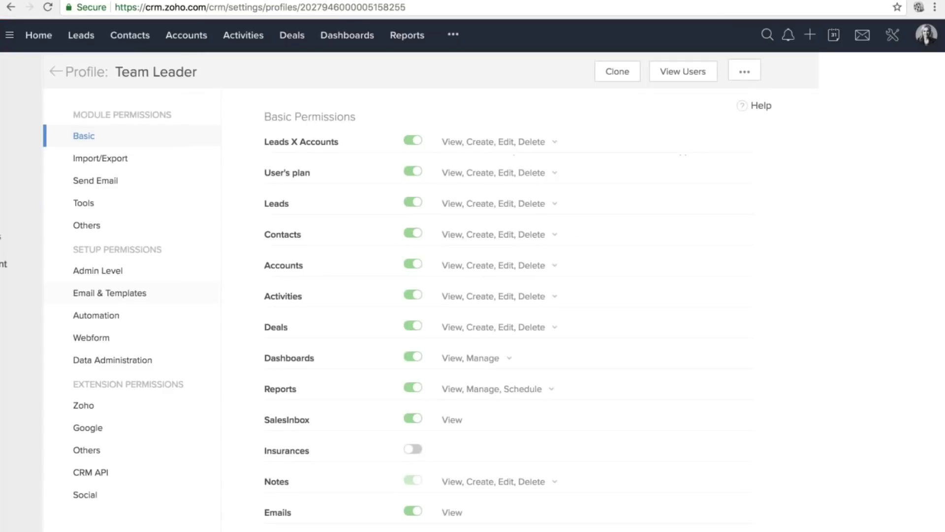
In Team Leader's Admin Level permissions, toggle User Management and compliance settings permissions.
{"action": "scroll", "coordinate": [372, 352], "scroll_direction": "down", "scroll_amount": 1}
{"action": "scroll", "coordinate": [370, 353], "scroll_direction": "up", "scroll_amount": 1}
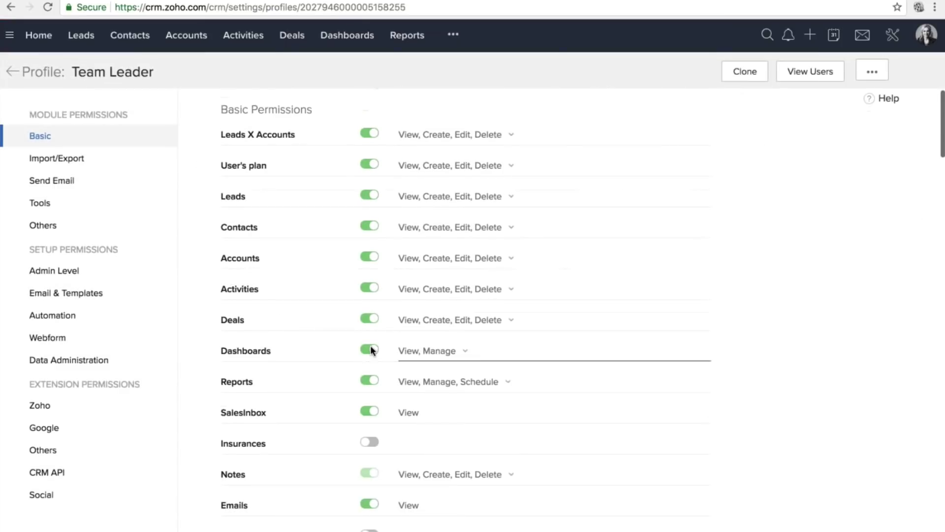
{"action": "scroll", "coordinate": [372, 353], "scroll_direction": "down", "scroll_amount": 7}
{"action": "scroll", "coordinate": [370, 345], "scroll_direction": "down", "scroll_amount": 4}
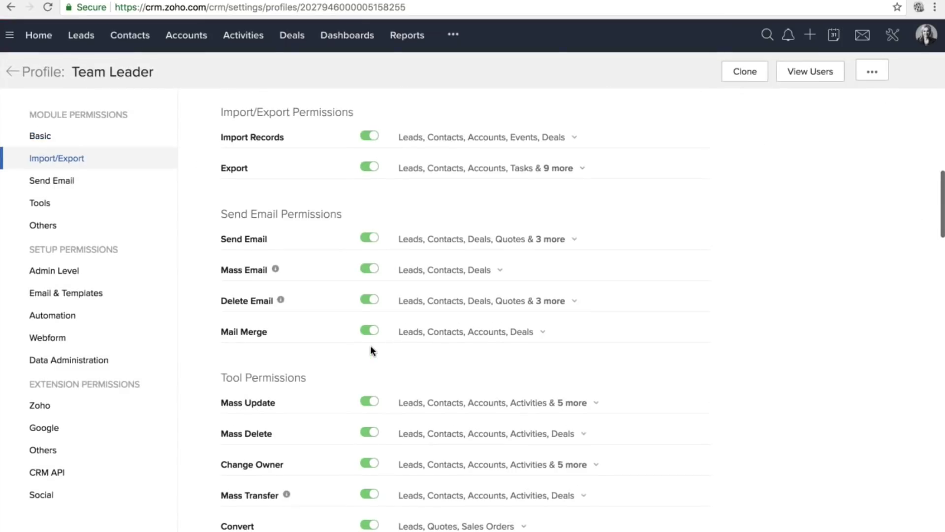
{"action": "left_click", "coordinate": [69, 270]}
{"action": "left_click", "coordinate": [369, 254]}
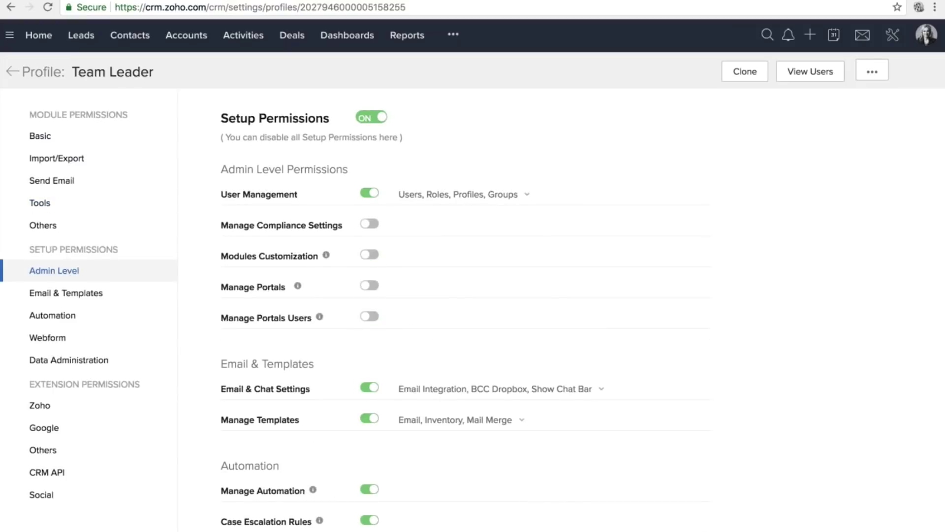
{"action": "left_click", "coordinate": [373, 195]}
{"action": "left_click", "coordinate": [373, 195]}
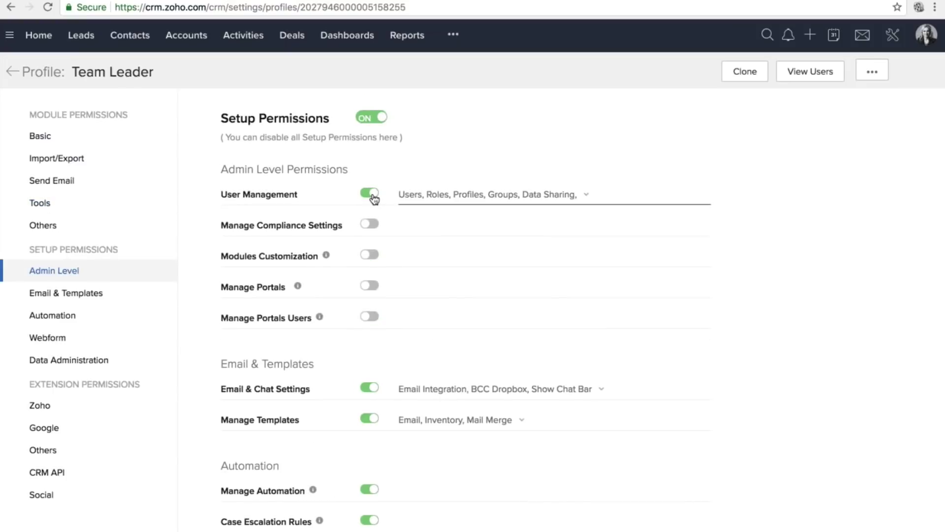
{"action": "left_click", "coordinate": [372, 195]}
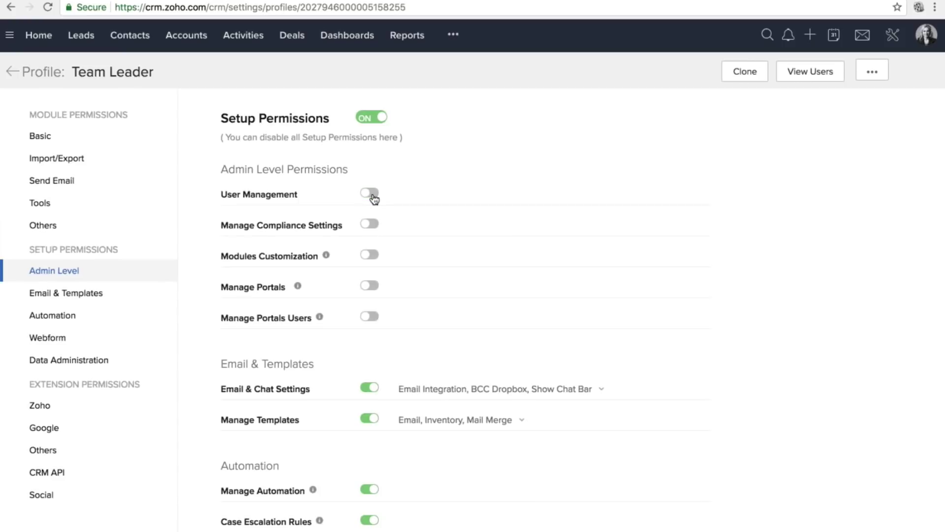
{"action": "left_click", "coordinate": [370, 224]}
{"action": "left_click", "coordinate": [369, 224]}
Grant Modules Customization and Manage Portals to the Team Leader profile.
{"action": "scroll", "coordinate": [465, 310], "scroll_direction": "down", "scroll_amount": 1}
{"action": "scroll", "coordinate": [369, 221], "scroll_direction": "down", "scroll_amount": 3}
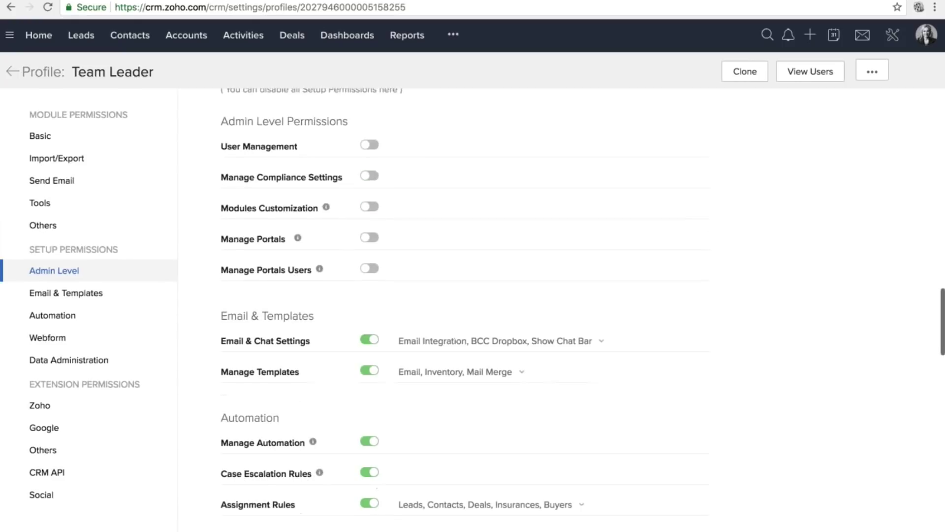
{"action": "left_click", "coordinate": [369, 207]}
{"action": "left_click", "coordinate": [369, 237]}
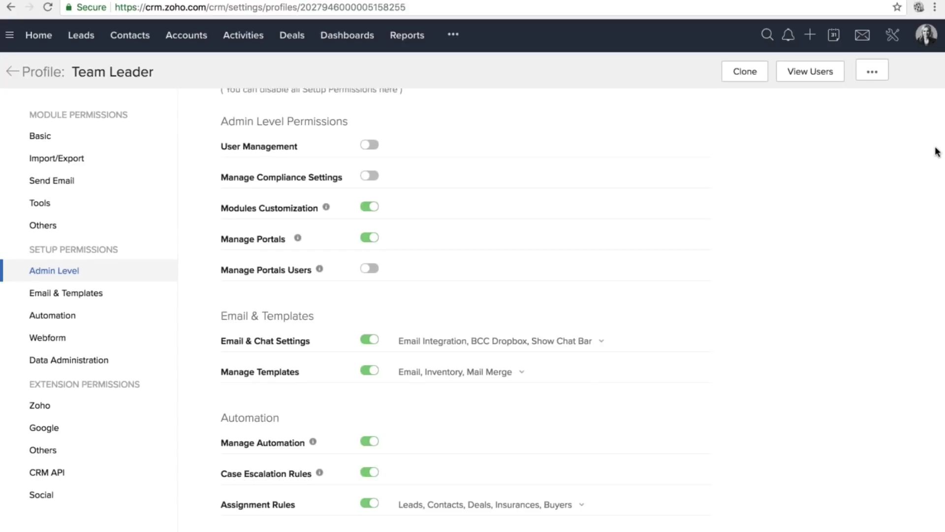
Check Leads X Accounts access, removing then restoring its Edit and Delete permissions.
{"action": "scroll", "coordinate": [546, 248], "scroll_direction": "up", "scroll_amount": 10}
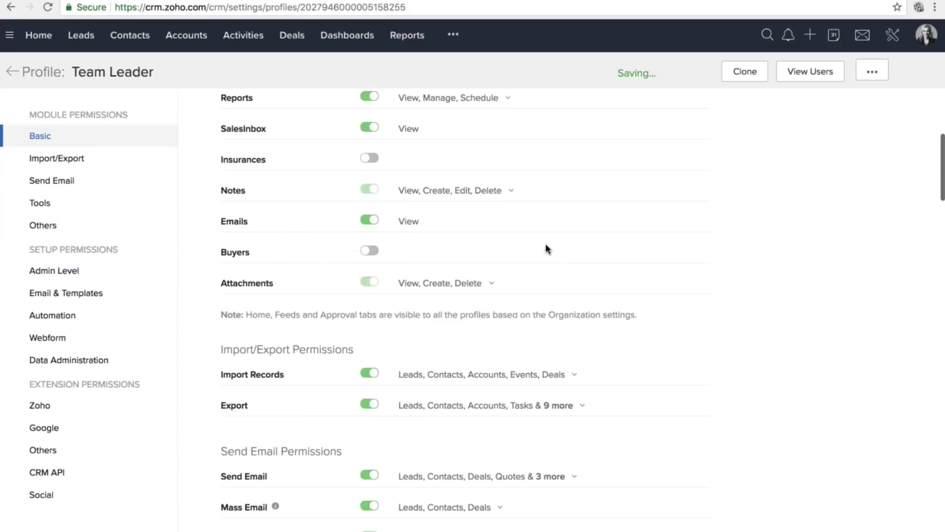
{"action": "scroll", "coordinate": [545, 246], "scroll_direction": "up", "scroll_amount": 5}
{"action": "left_click", "coordinate": [473, 142]}
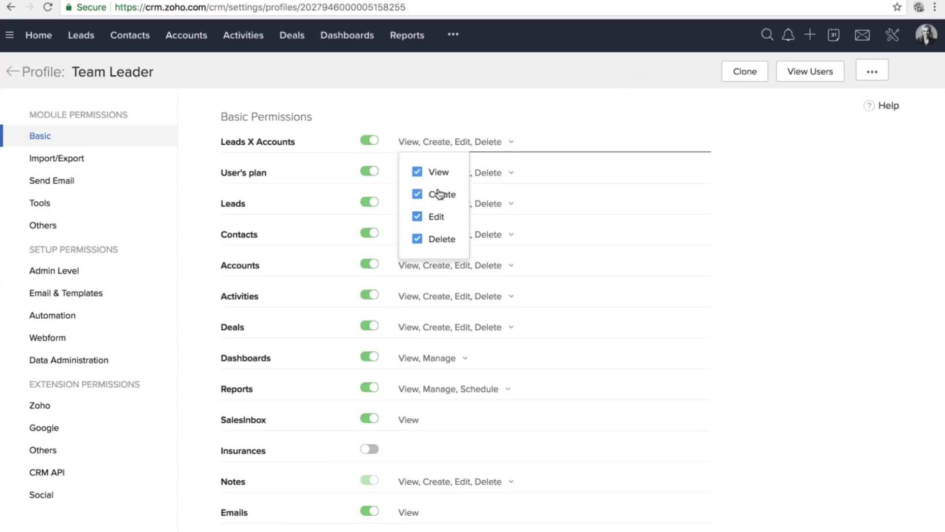
{"action": "left_click", "coordinate": [436, 217]}
{"action": "left_click", "coordinate": [417, 239]}
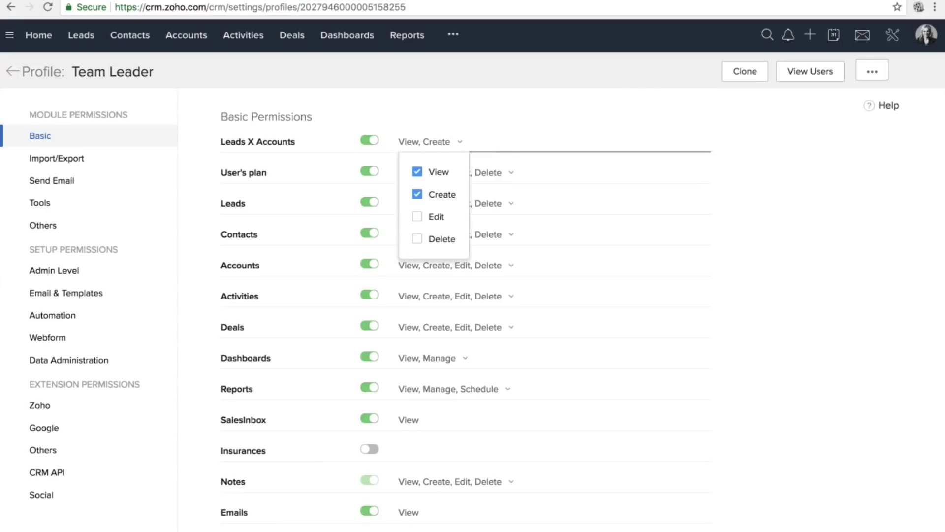
{"action": "left_click", "coordinate": [417, 239]}
{"action": "left_click", "coordinate": [417, 216]}
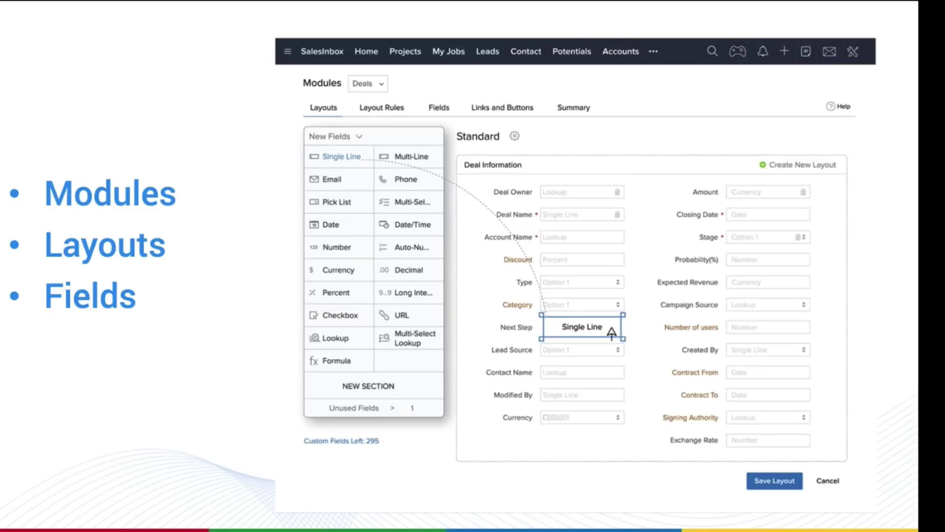
Move from the Modules, Layouts and Fields slide back to Zoho CRM's Profiles page.
{"action": "left_click_drag", "start_coordinate": [428, 35], "coordinate": [21, 40]}
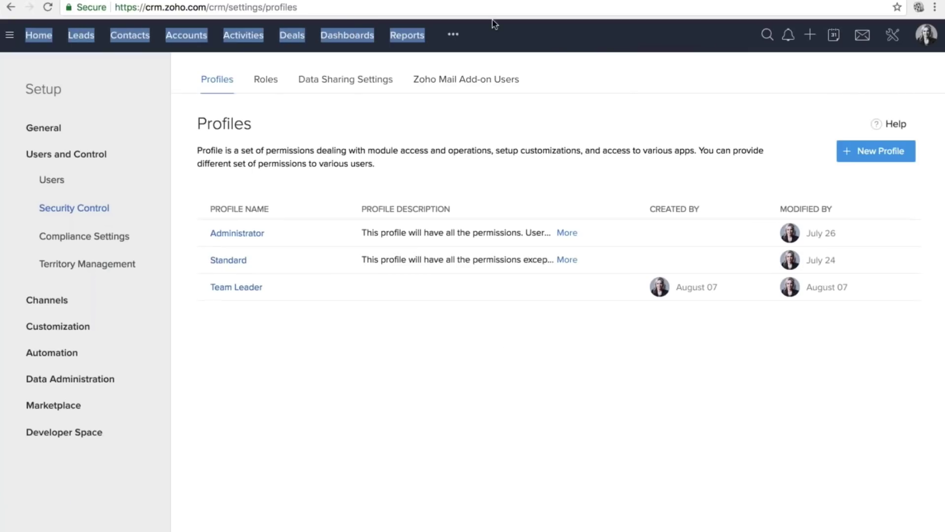
Look over the full ••• list of modules, then close it.
{"action": "left_click", "coordinate": [453, 34]}
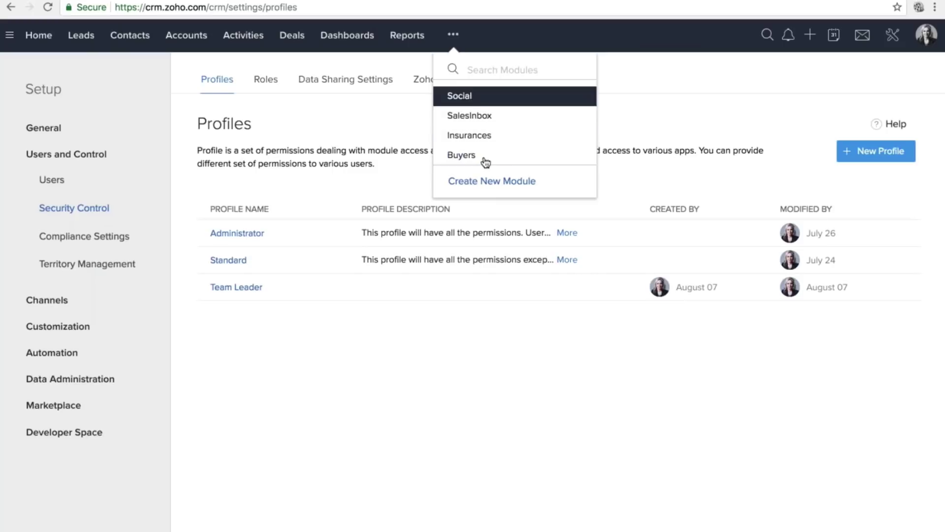
{"action": "left_click", "coordinate": [645, 68]}
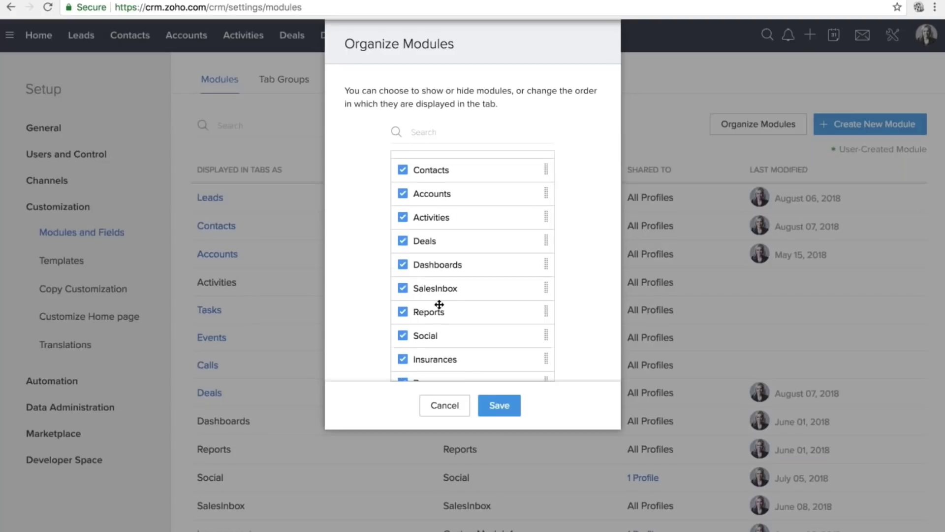
Move Reports ahead of Dashboards, save the tab order, and show the Leads module's options.
{"action": "left_click_drag", "start_coordinate": [436, 308], "coordinate": [437, 259]}
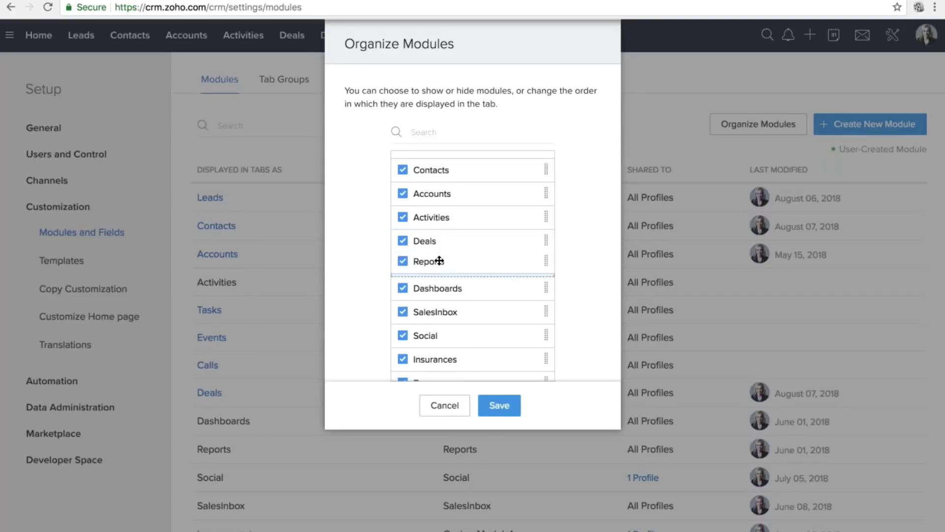
{"action": "left_click", "coordinate": [497, 405]}
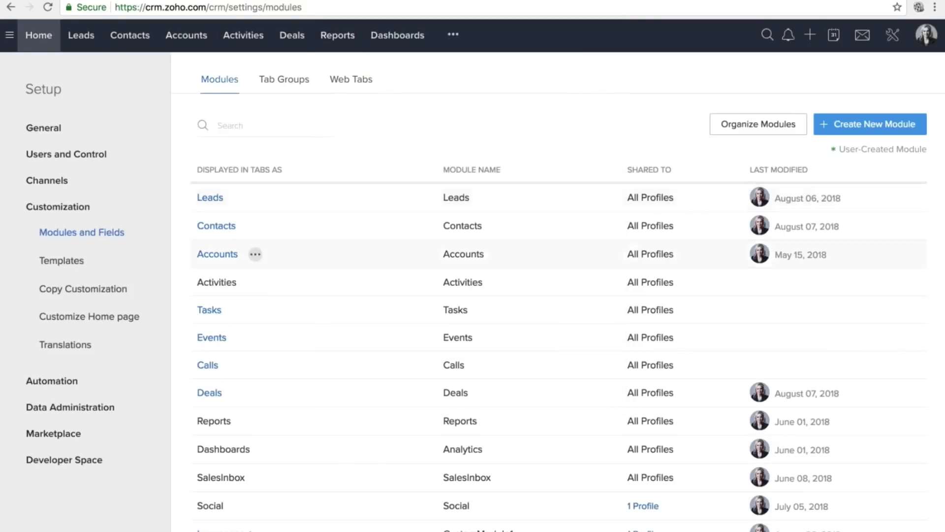
{"action": "left_click", "coordinate": [241, 198]}
{"action": "left_click", "coordinate": [241, 197]}
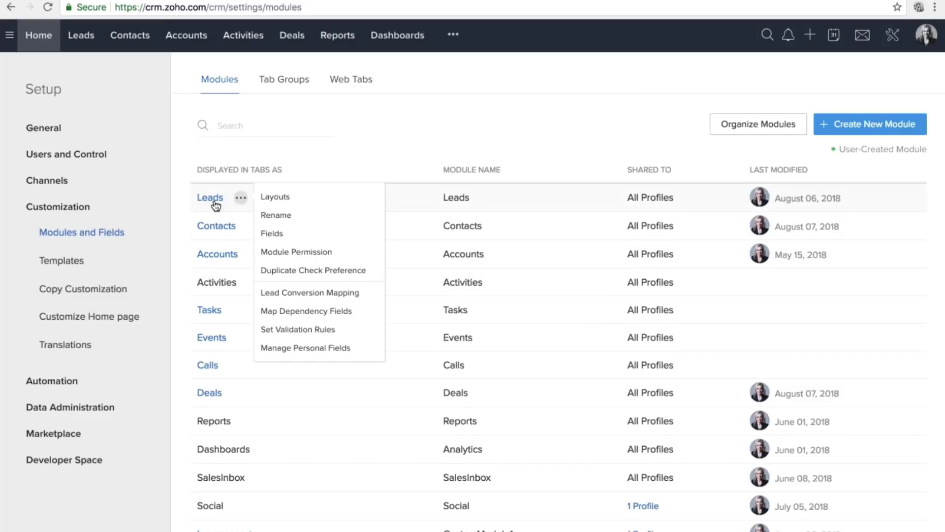
{"action": "left_click", "coordinate": [276, 214]}
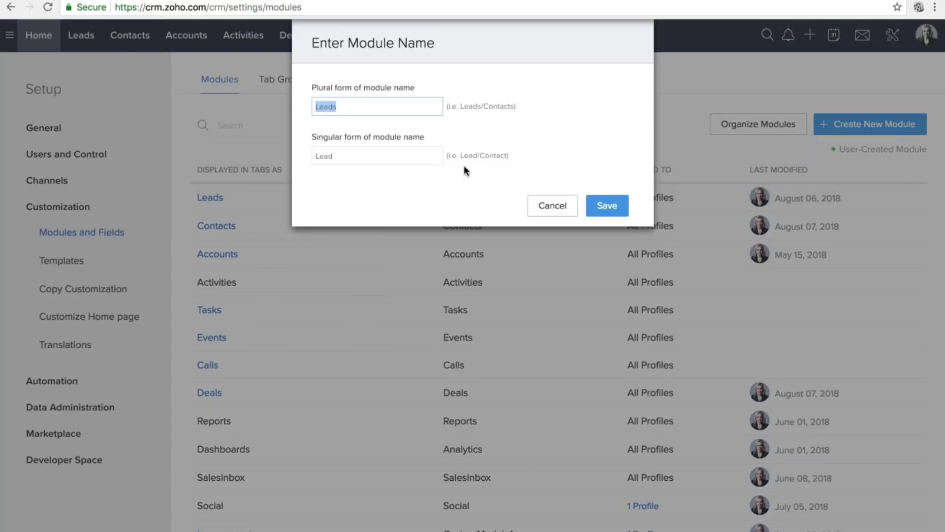
{"action": "type", "text": "Pro"}
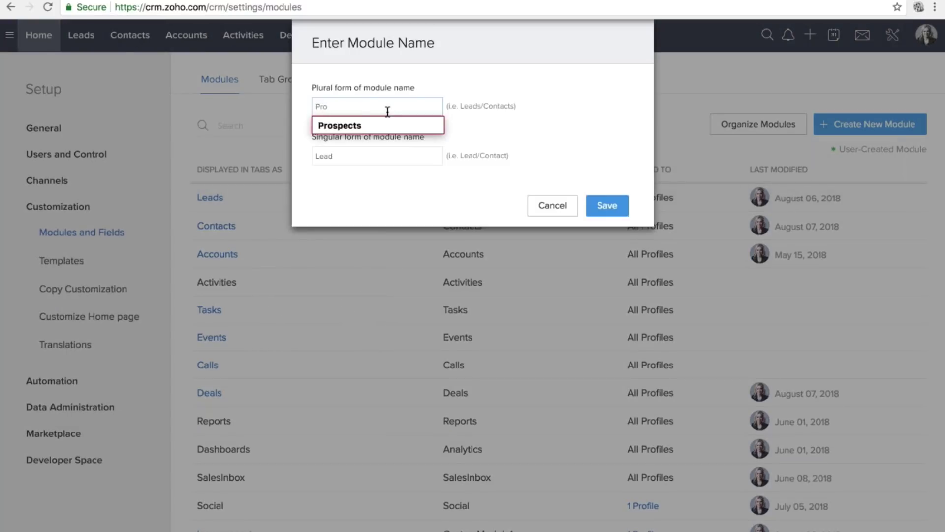
{"action": "left_click", "coordinate": [430, 182]}
{"action": "left_click", "coordinate": [541, 204]}
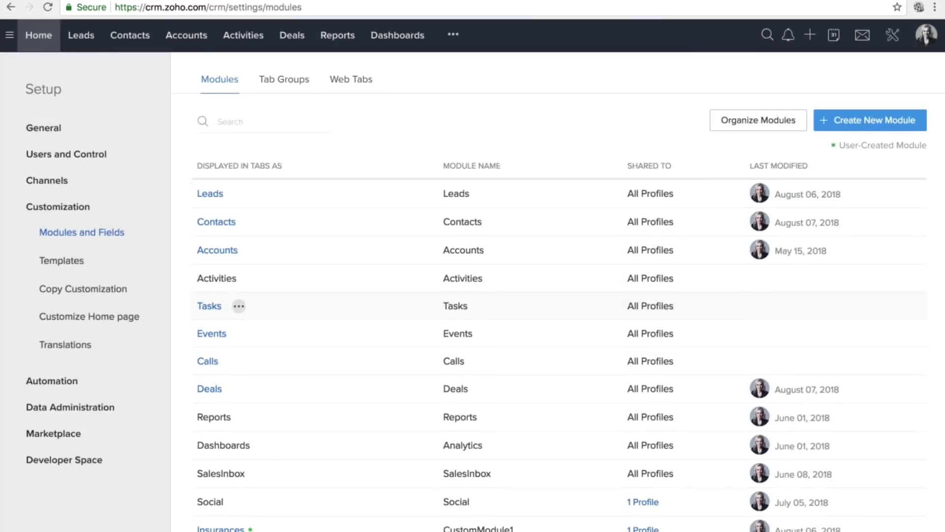
{"action": "scroll", "coordinate": [213, 350], "scroll_direction": "down", "scroll_amount": 1}
{"action": "left_click", "coordinate": [239, 345]}
{"action": "scroll", "coordinate": [269, 363], "scroll_direction": "down", "scroll_amount": 1}
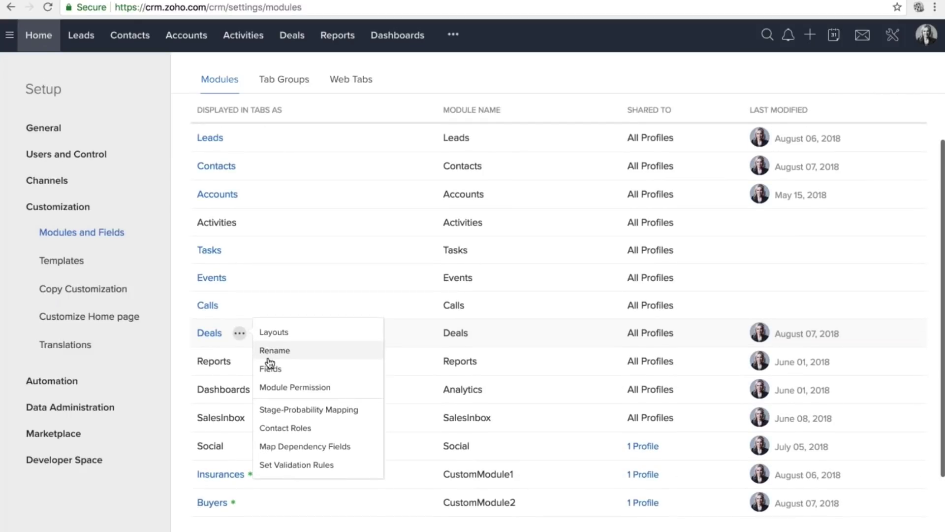
{"action": "scroll", "coordinate": [270, 363], "scroll_direction": "down", "scroll_amount": 2}
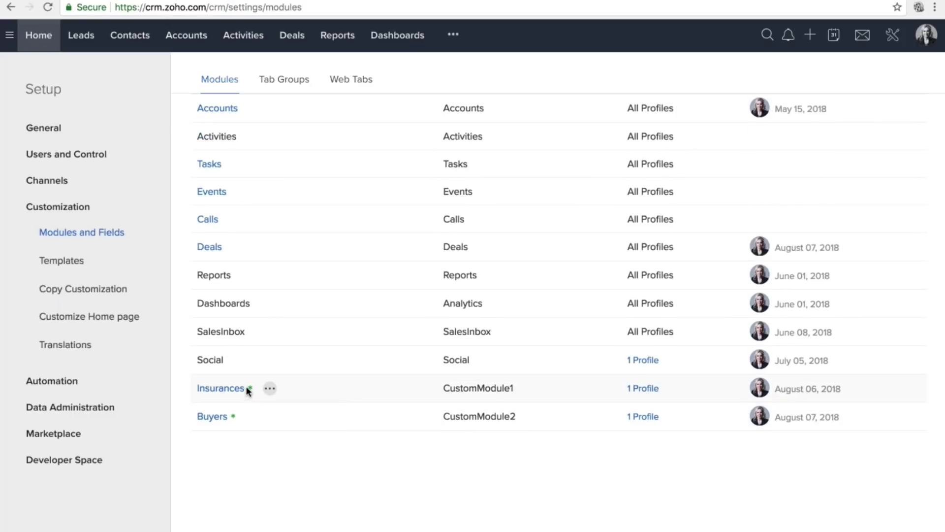
{"action": "left_click", "coordinate": [222, 418]}
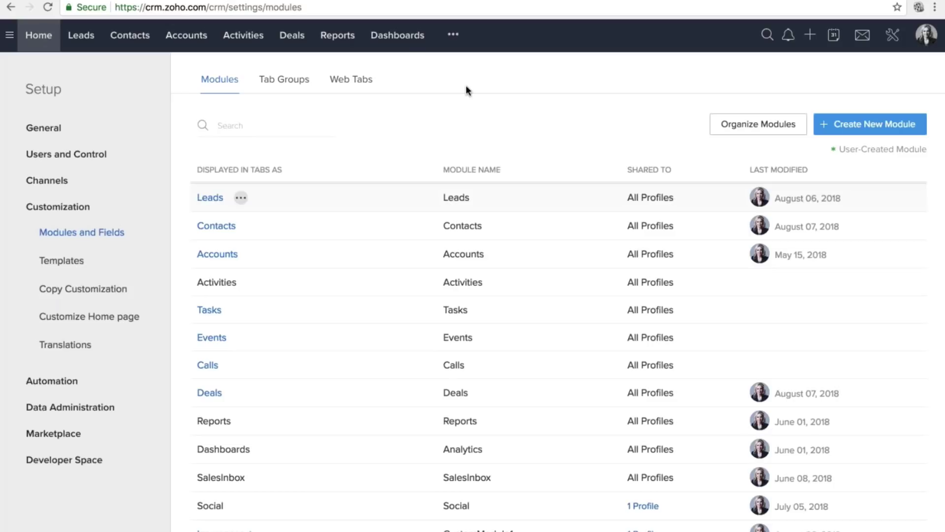
Create a new module named Buyers with Buyer as its singular name.
{"action": "left_click", "coordinate": [868, 129]}
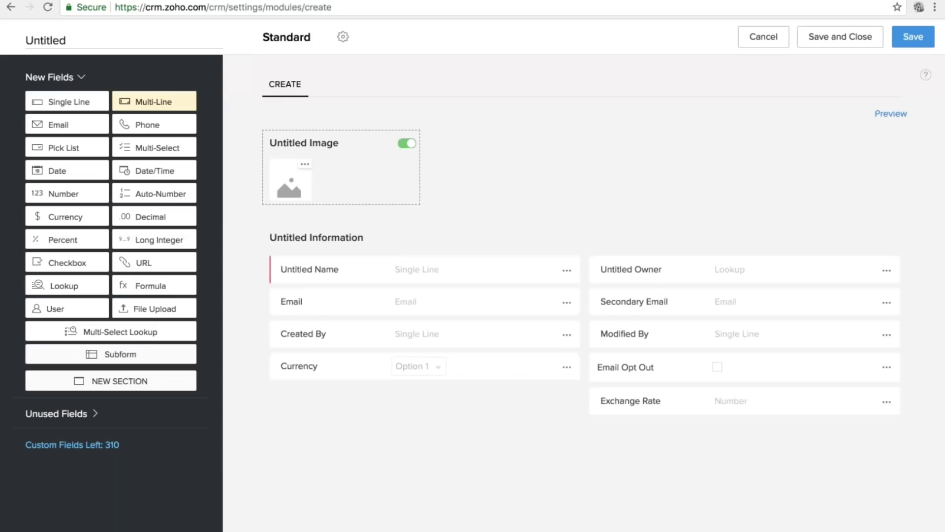
{"action": "left_click", "coordinate": [73, 43]}
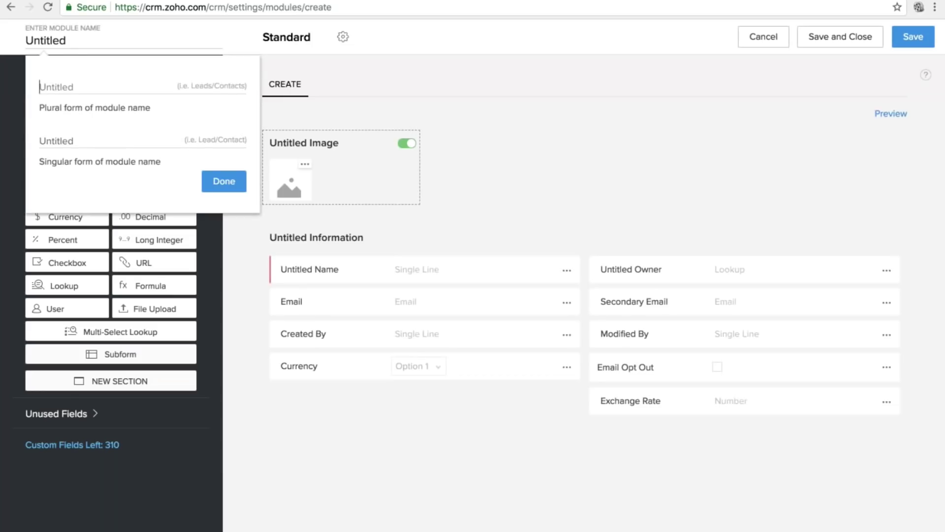
{"action": "type", "text": "Buyers"}
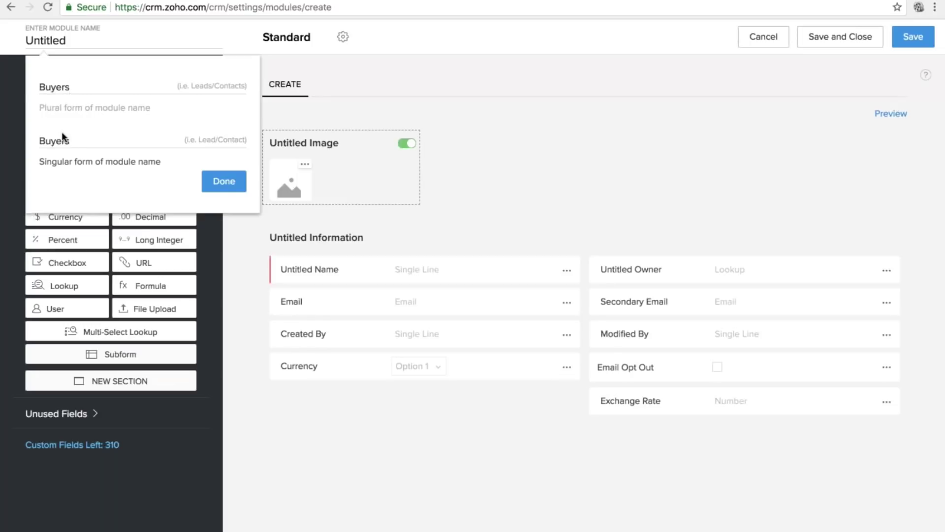
{"action": "left_click", "coordinate": [79, 139]}
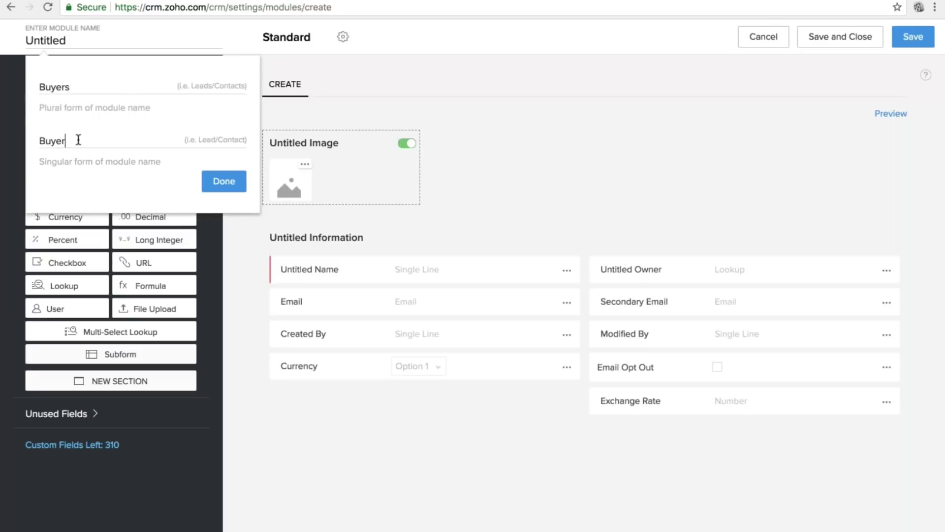
{"action": "left_click", "coordinate": [217, 191]}
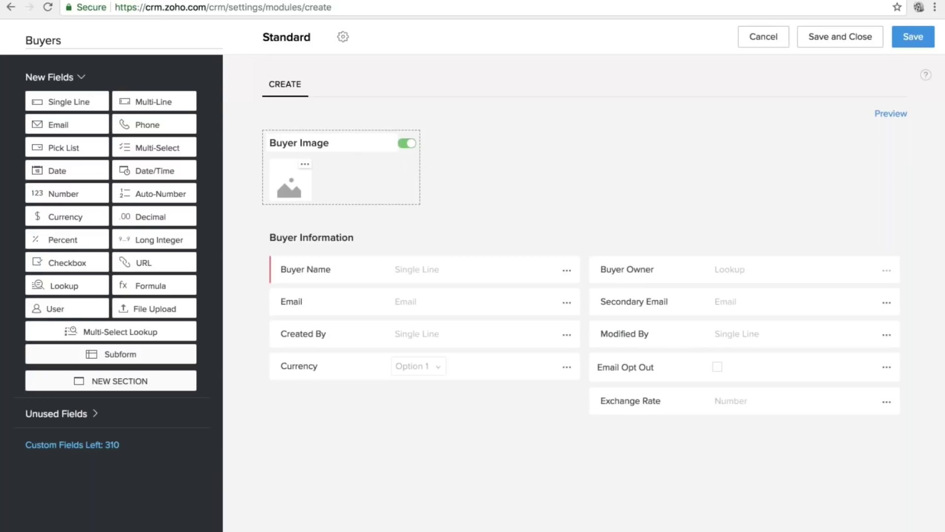
Check the Buyer Image options, then switch the Buyer Image area off.
{"action": "left_click", "coordinate": [305, 163]}
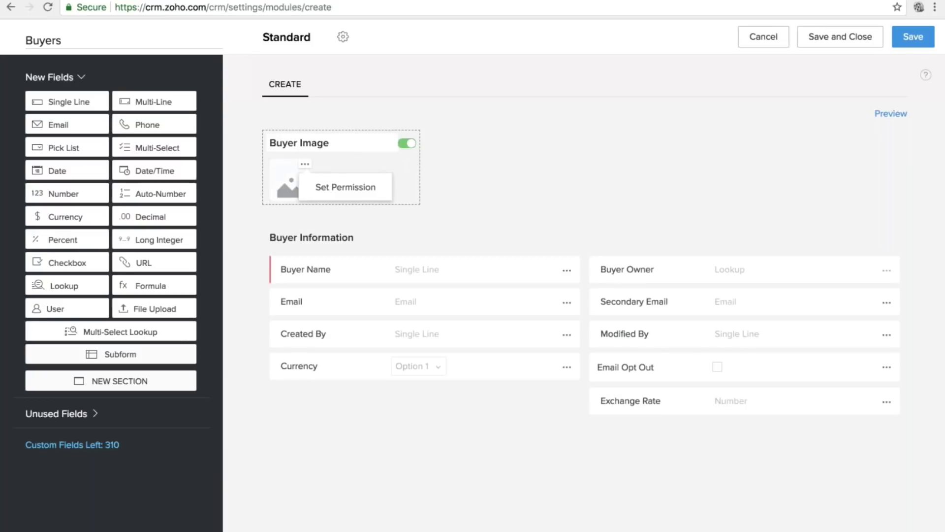
{"action": "left_click", "coordinate": [515, 168]}
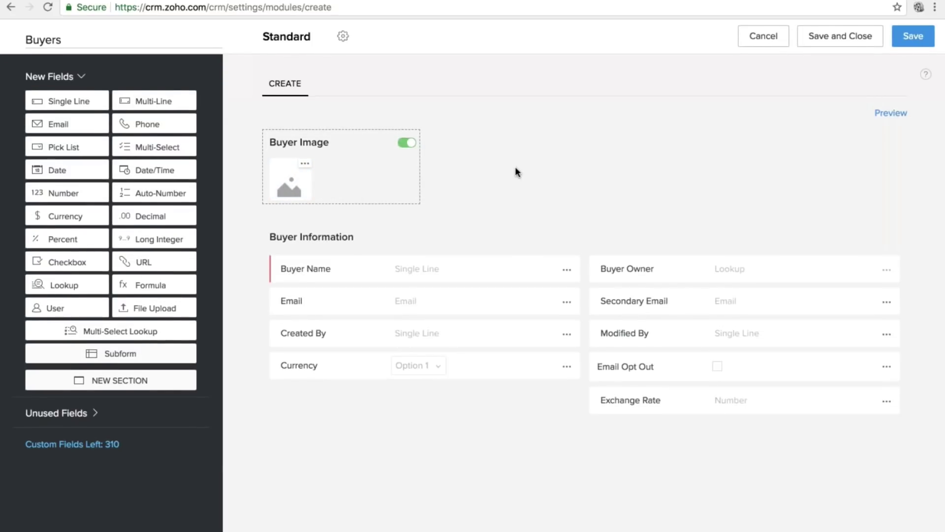
{"action": "left_click", "coordinate": [408, 144]}
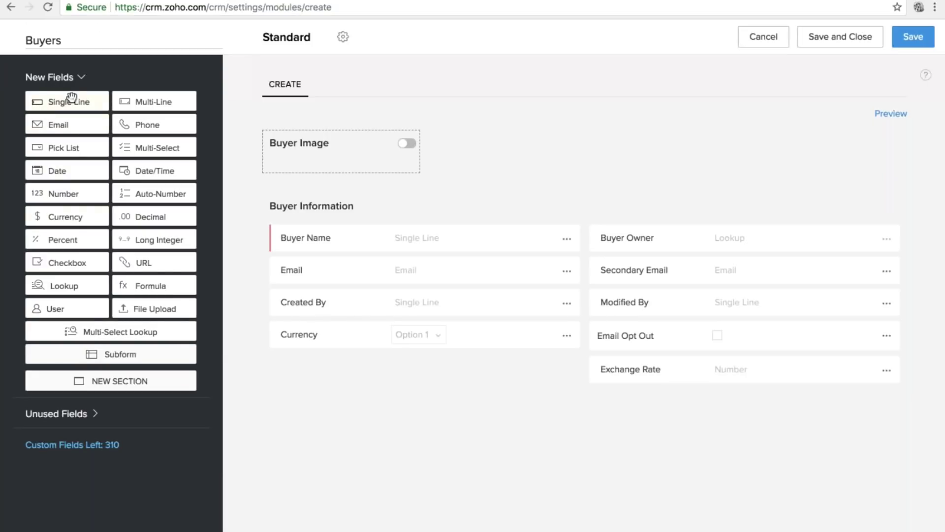
{"action": "left_click_drag", "start_coordinate": [69, 98], "coordinate": [315, 280]}
{"action": "left_click", "coordinate": [565, 270]}
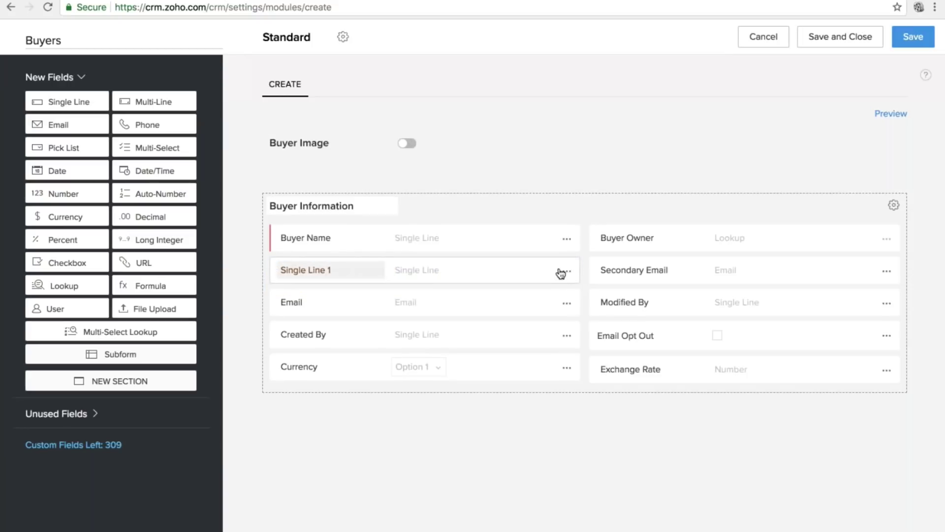
{"action": "left_click_drag", "start_coordinate": [559, 272], "coordinate": [289, 325]}
{"action": "left_click_drag", "start_coordinate": [427, 427], "coordinate": [361, 233]}
{"action": "left_click", "coordinate": [361, 234]}
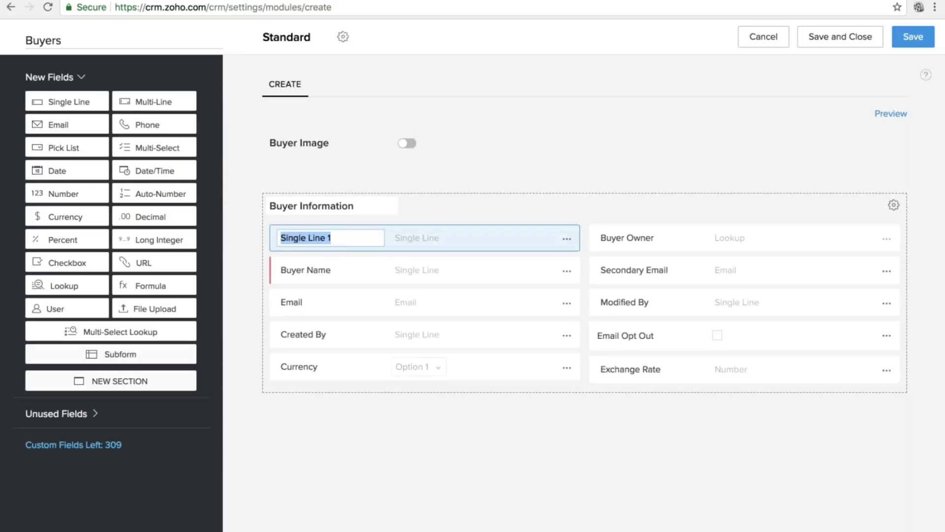
{"action": "type", "text": "nAME"}
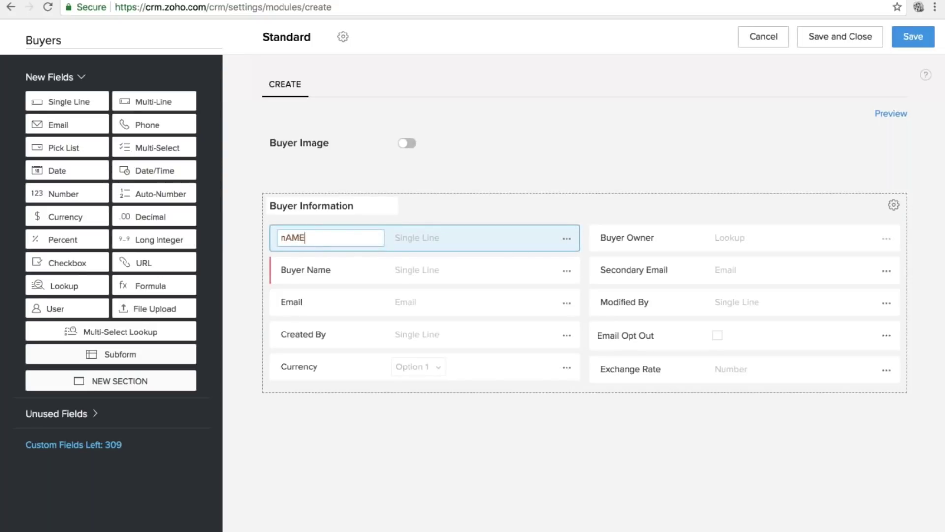
{"action": "left_click", "coordinate": [566, 238]}
{"action": "left_click", "coordinate": [541, 321]}
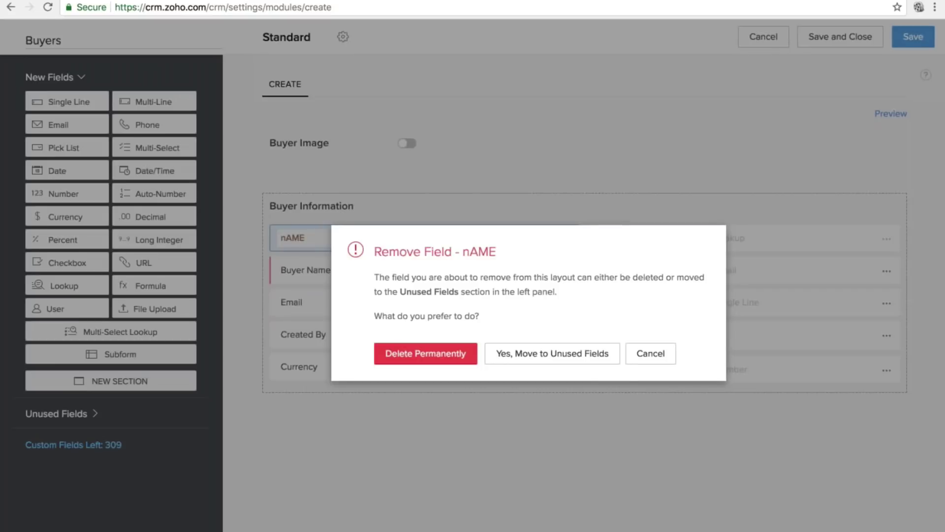
{"action": "key", "text": "Return"}
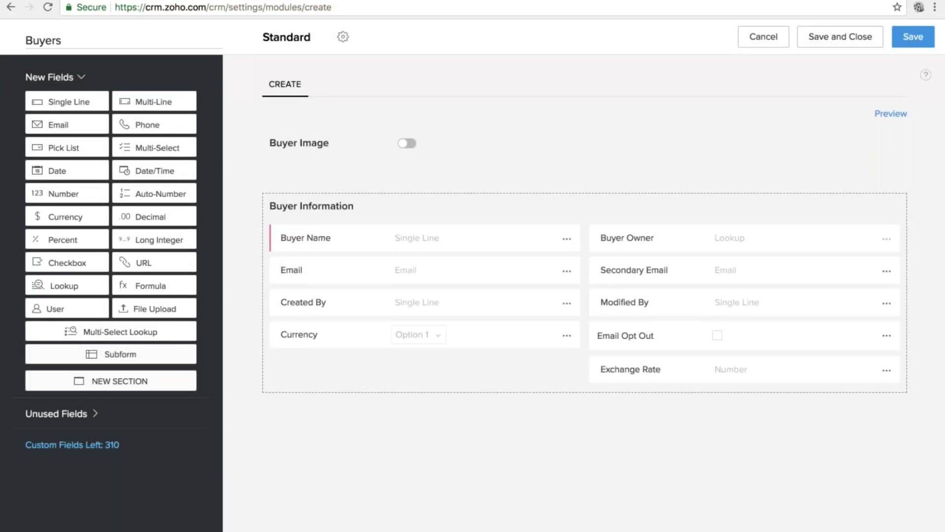
{"action": "left_click_drag", "start_coordinate": [25, 414], "coordinate": [89, 414]}
{"action": "left_click", "coordinate": [93, 413]}
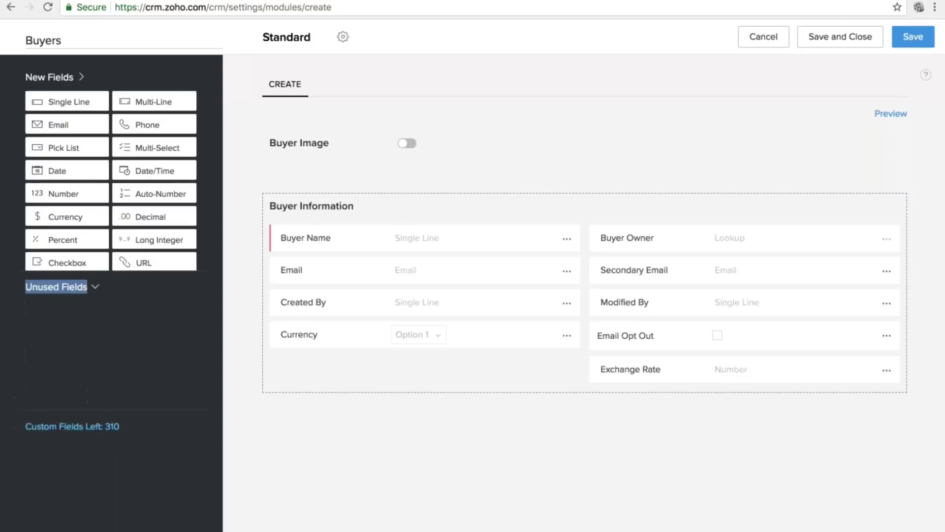
{"action": "left_click", "coordinate": [60, 110]}
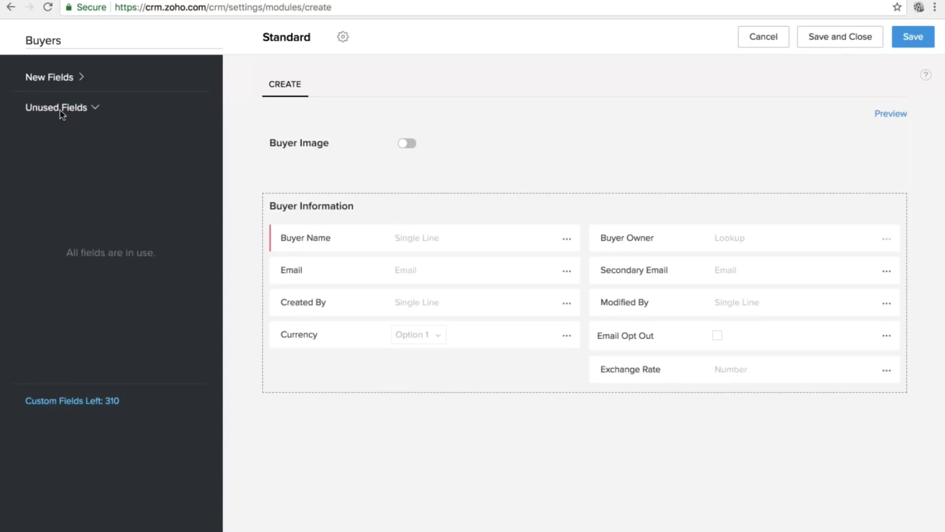
{"action": "left_click", "coordinate": [59, 77]}
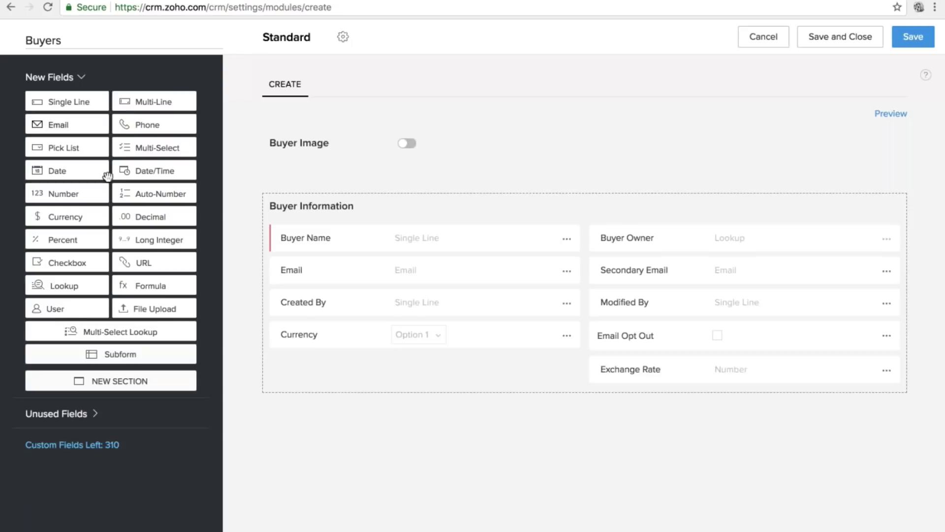
Add a Buyer Type pick list below Buyer Name with options Residential and Commercial.
{"action": "left_click_drag", "start_coordinate": [82, 149], "coordinate": [374, 260]}
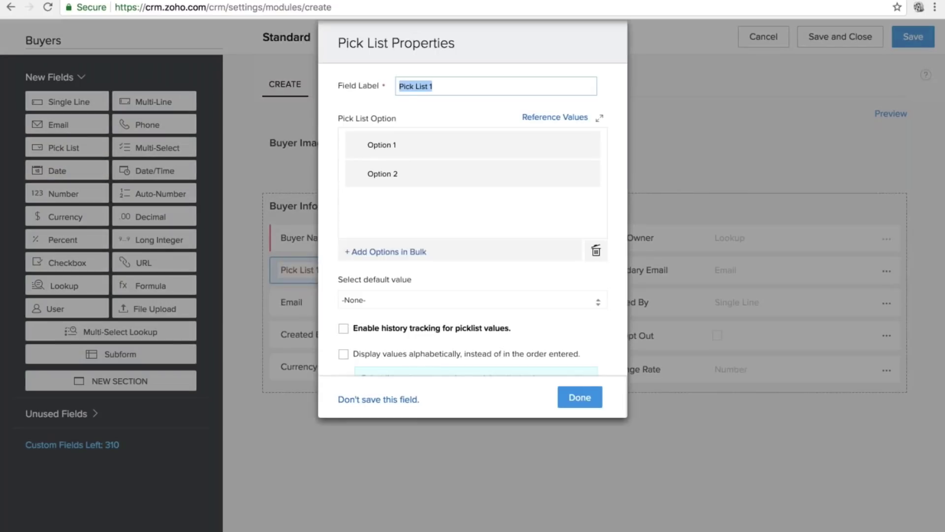
{"action": "type", "text": "bUYE"}
{"action": "key", "text": "BackSpace"}
{"action": "key", "text": "BackSpace"}
{"action": "key", "text": "BackSpace"}
{"action": "key", "text": "BackSpace"}
{"action": "type", "text": "Buyer Type"}
{"action": "left_click", "coordinate": [388, 145]}
{"action": "type", "text": "R"}
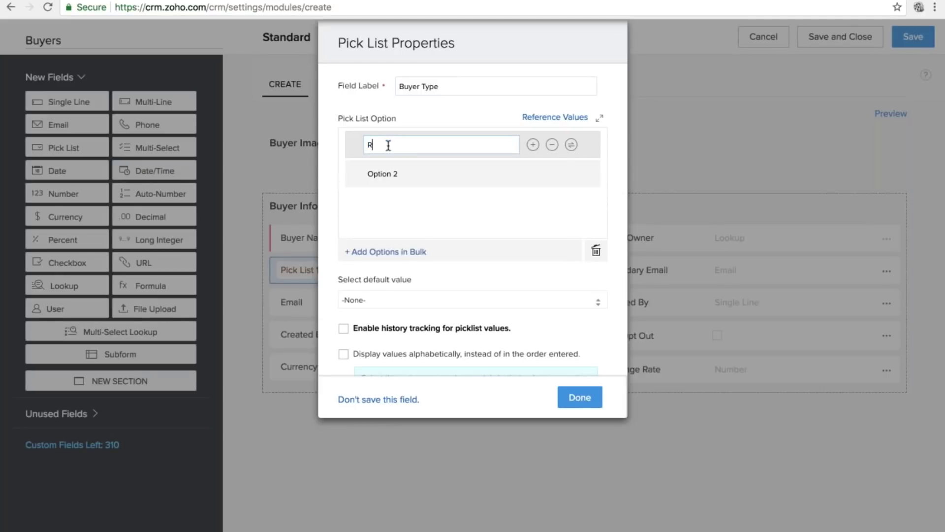
{"action": "type", "text": "esidential"}
{"action": "left_click", "coordinate": [393, 169]}
{"action": "type", "text": "c"}
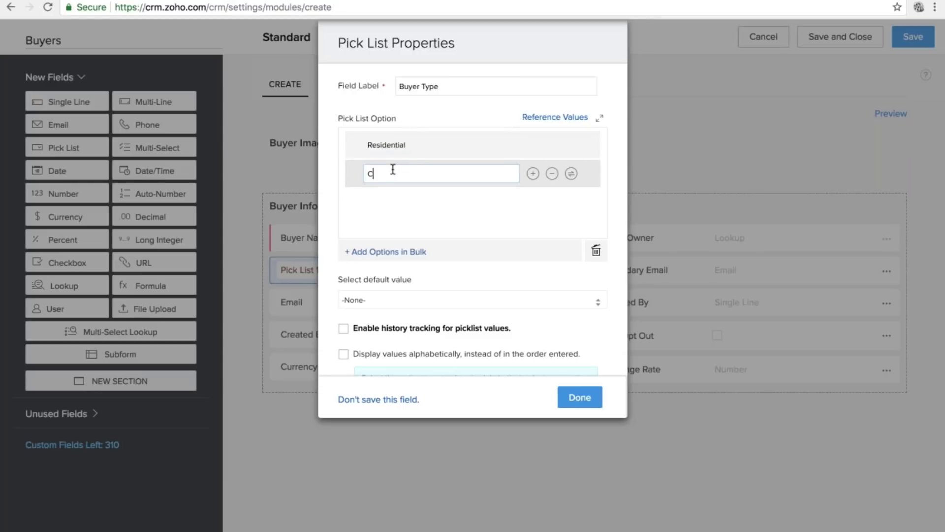
{"action": "type", "text": "ommercial"}
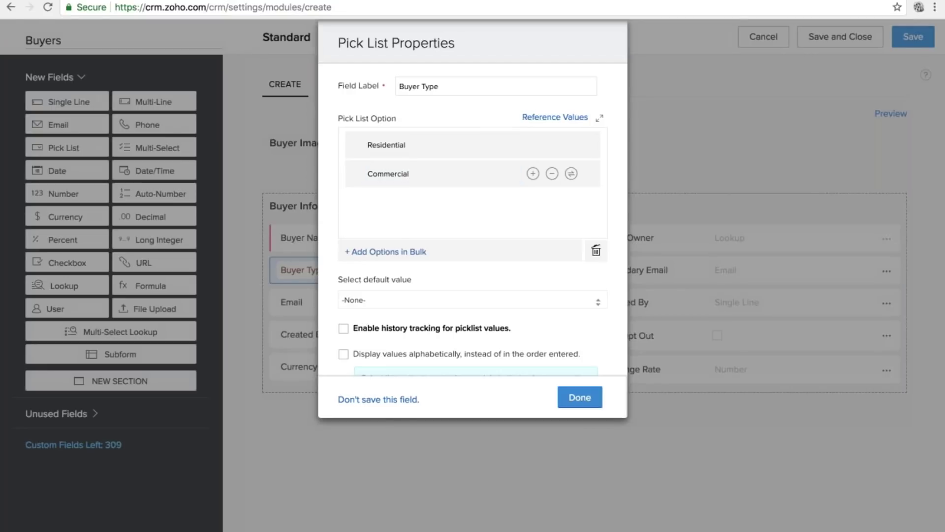
{"action": "left_click", "coordinate": [580, 397]}
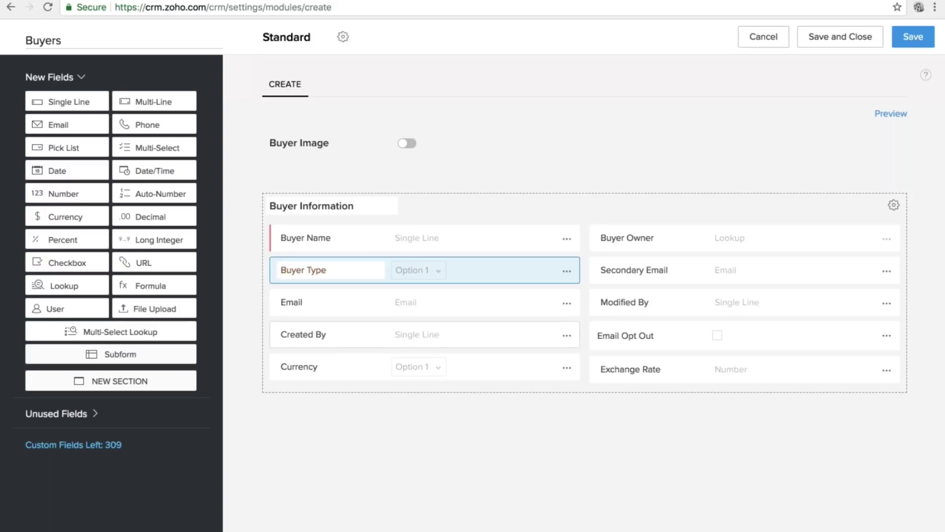
{"action": "double_click", "coordinate": [149, 444]}
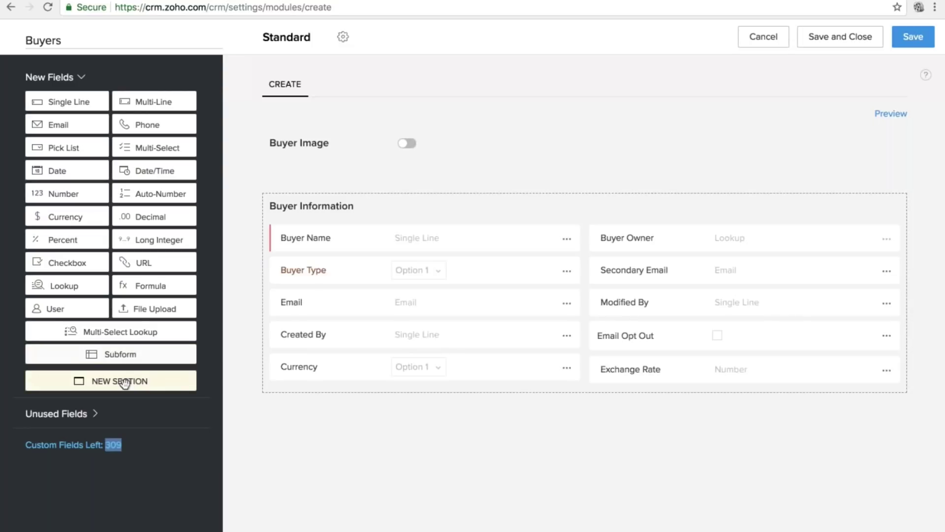
Add a new section below Buyer Information and name it Property History.
{"action": "left_click_drag", "start_coordinate": [124, 383], "coordinate": [481, 418]}
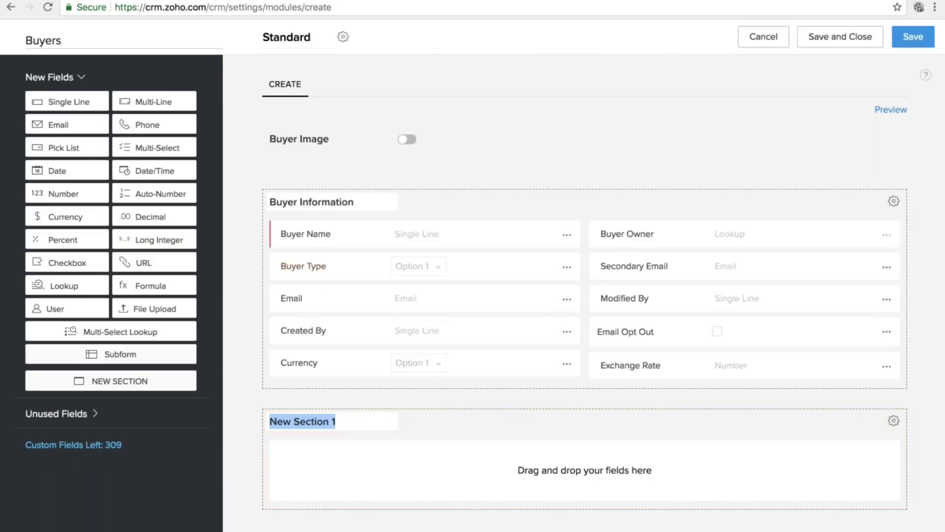
{"action": "triple_click", "coordinate": [327, 202]}
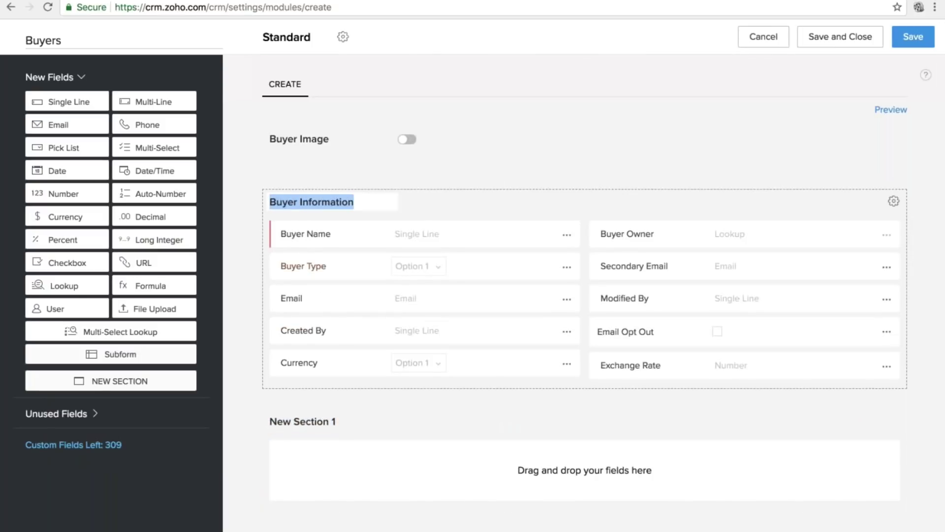
{"action": "triple_click", "coordinate": [308, 422]}
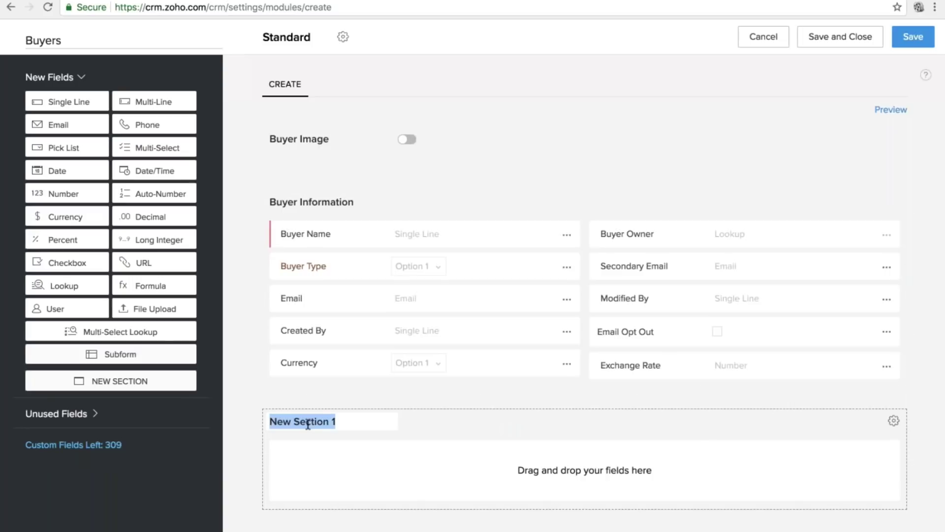
{"action": "type", "text": "P"}
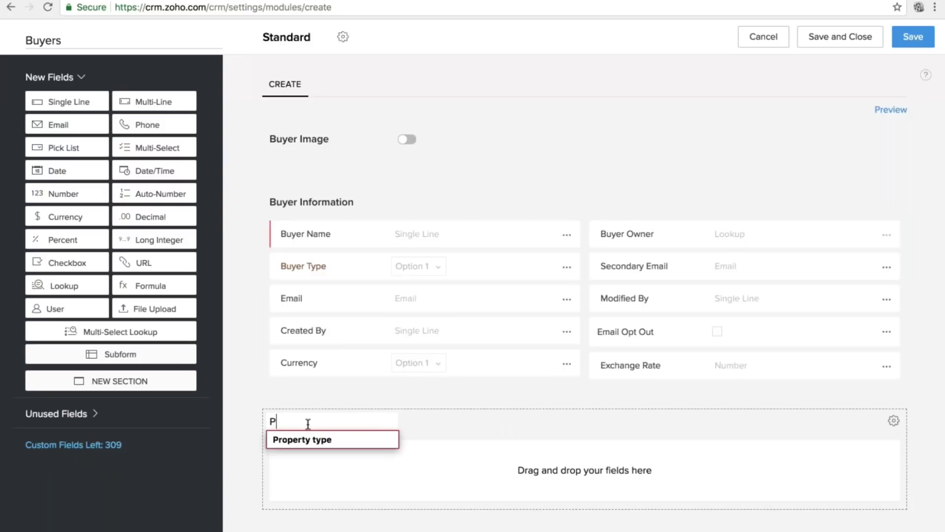
{"action": "type", "text": "r"}
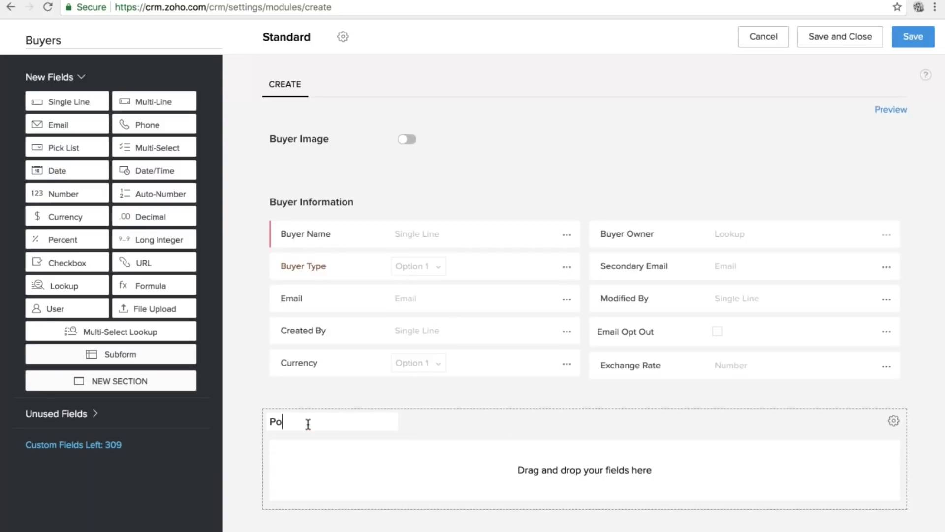
{"action": "key", "text": "BackSpace"}
{"action": "type", "text": "r"}
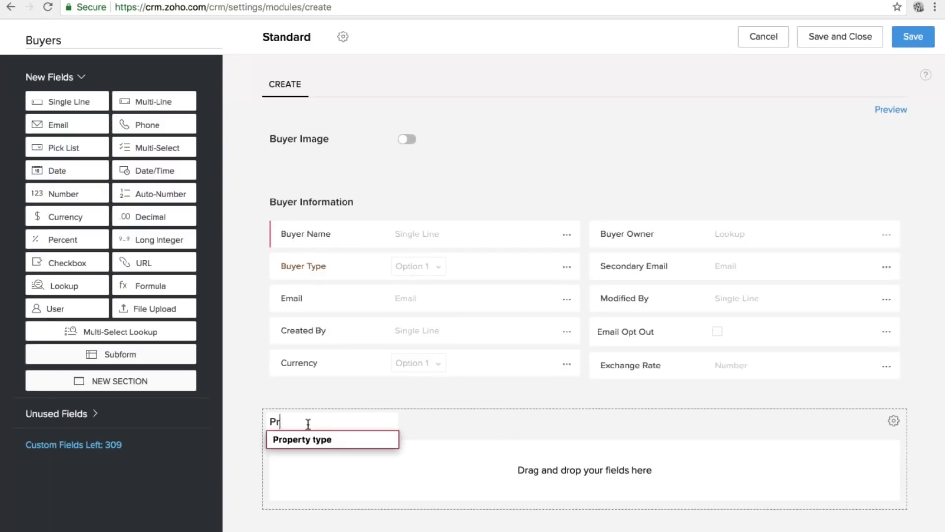
{"action": "type", "text": "operty Hist"}
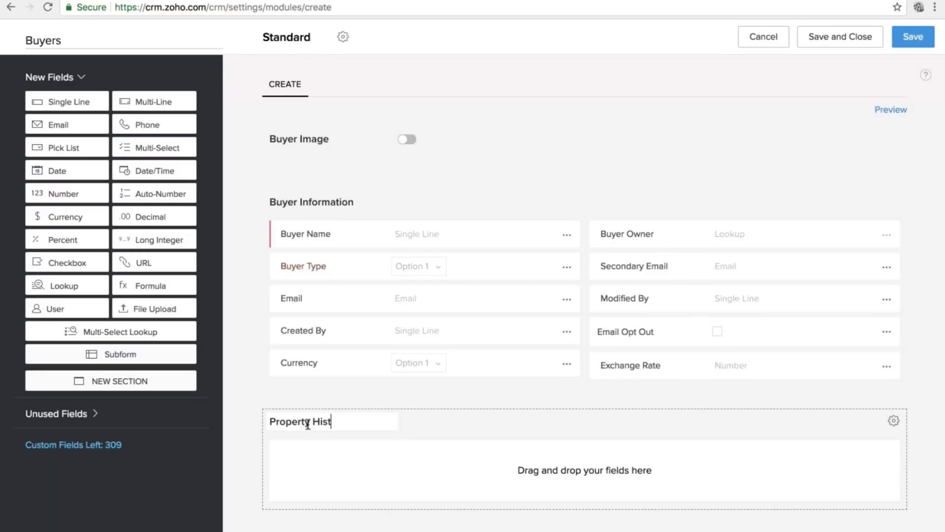
{"action": "type", "text": "ory"}
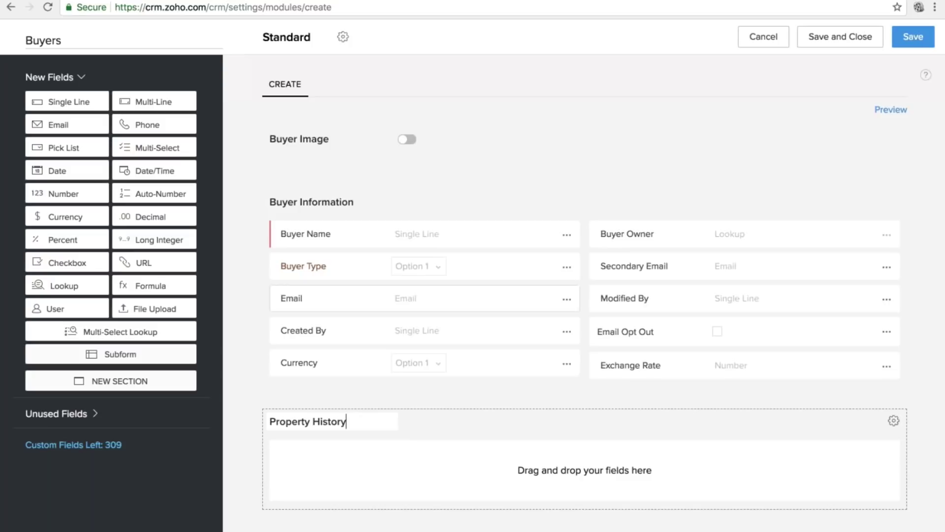
Add a Single Line 'Property Name' field and a Date/Time 'YOP' field to Property History.
{"action": "left_click_drag", "start_coordinate": [67, 101], "coordinate": [316, 463]}
{"action": "type", "text": "pr"}
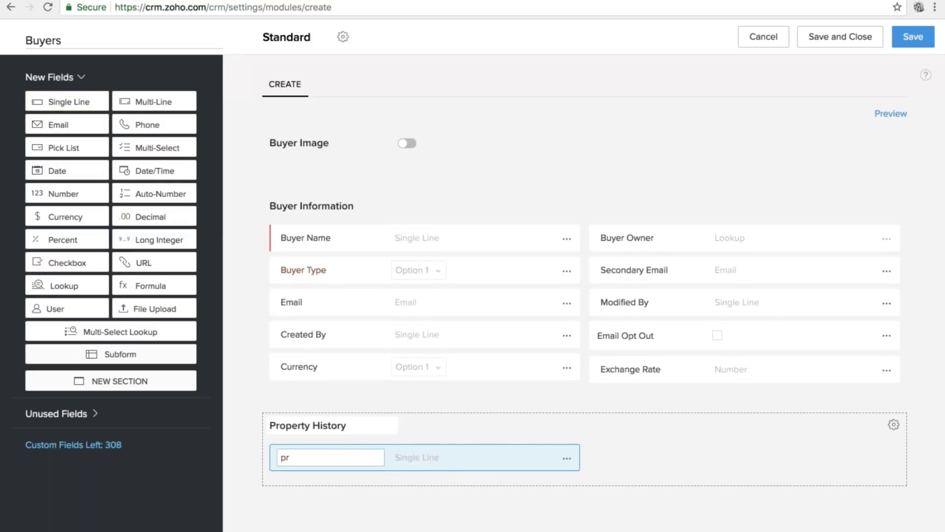
{"action": "key", "text": "BackSpace"}
{"action": "key", "text": "BackSpace"}
{"action": "type", "text": "Property Name"}
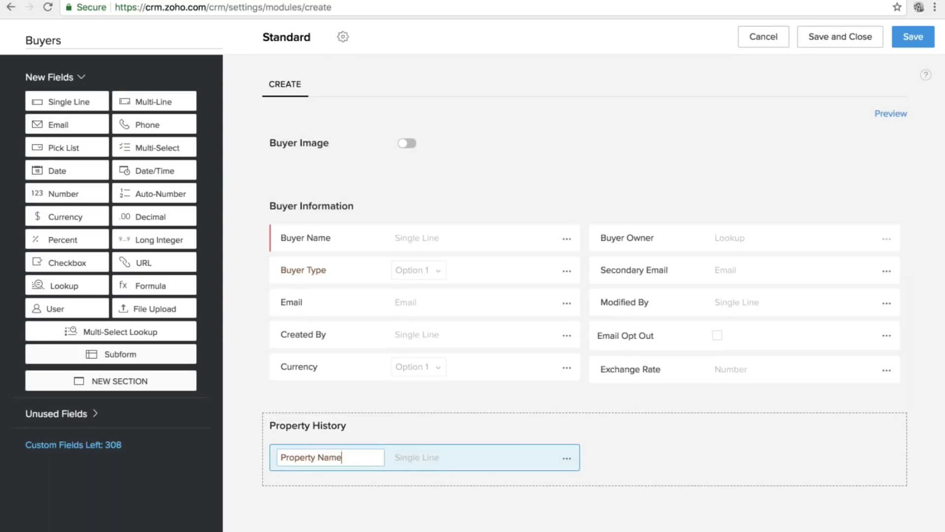
{"action": "key", "text": "Return"}
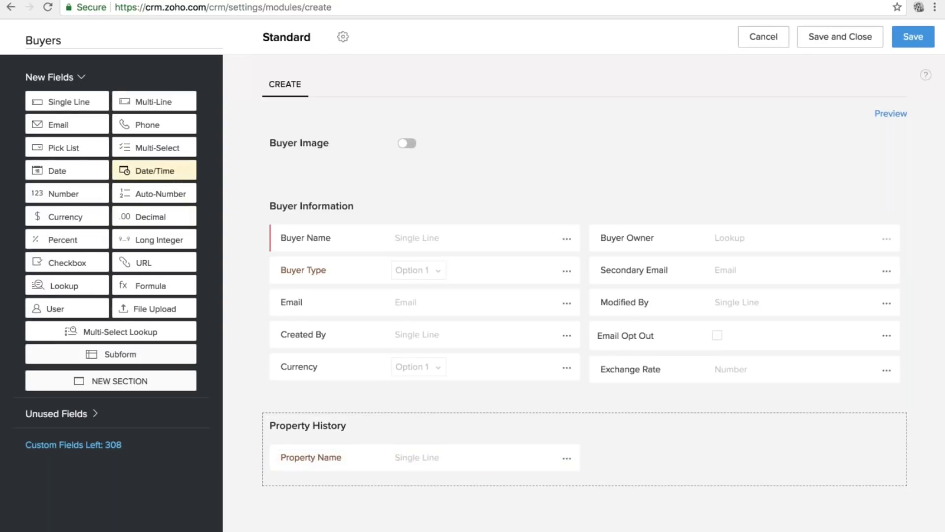
{"action": "left_click_drag", "start_coordinate": [154, 170], "coordinate": [837, 460]}
{"action": "type", "text": "YO"}
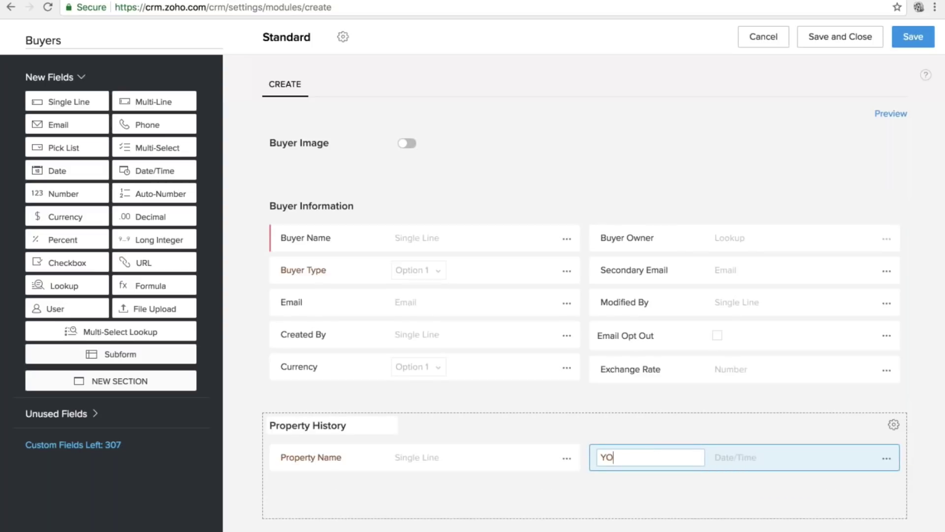
{"action": "type", "text": "P"}
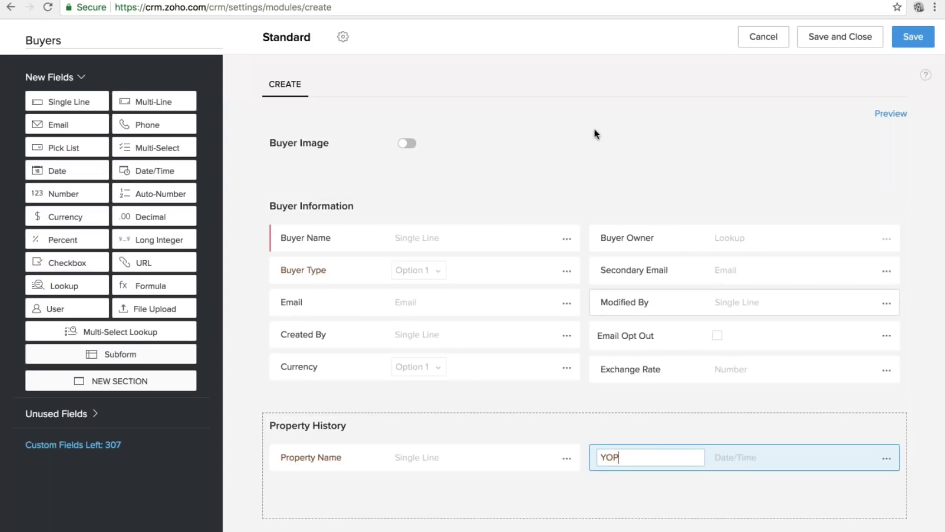
{"action": "key", "text": "Return"}
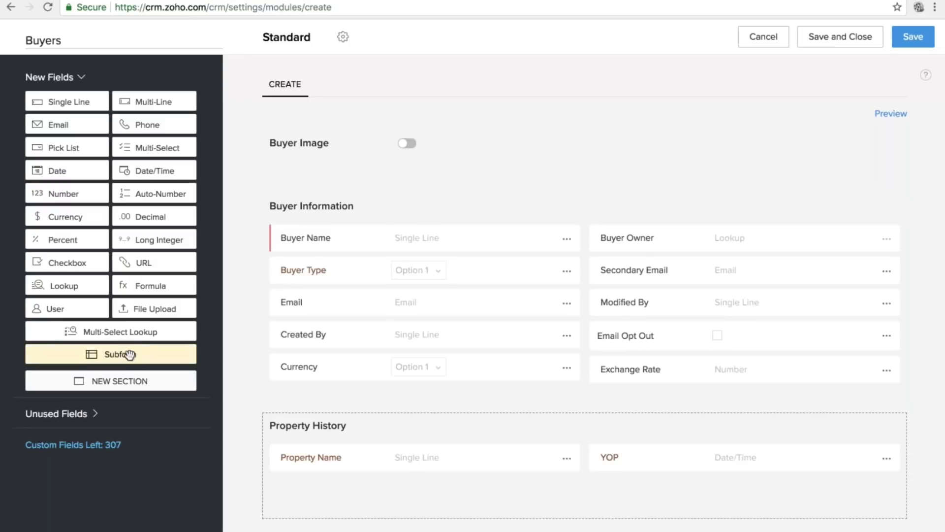
Drop a subform into the Buyers layout, then remove it again.
{"action": "left_click_drag", "start_coordinate": [131, 355], "coordinate": [423, 384]}
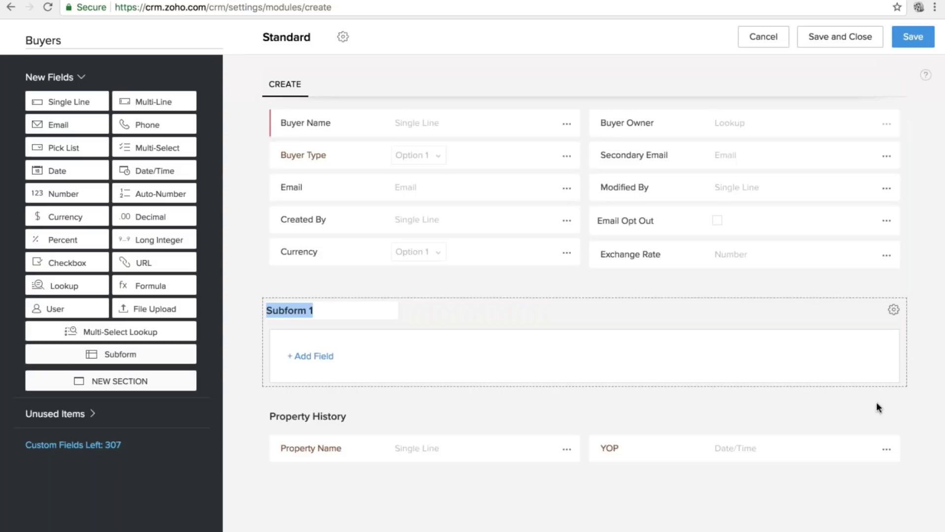
{"action": "left_click", "coordinate": [893, 309]}
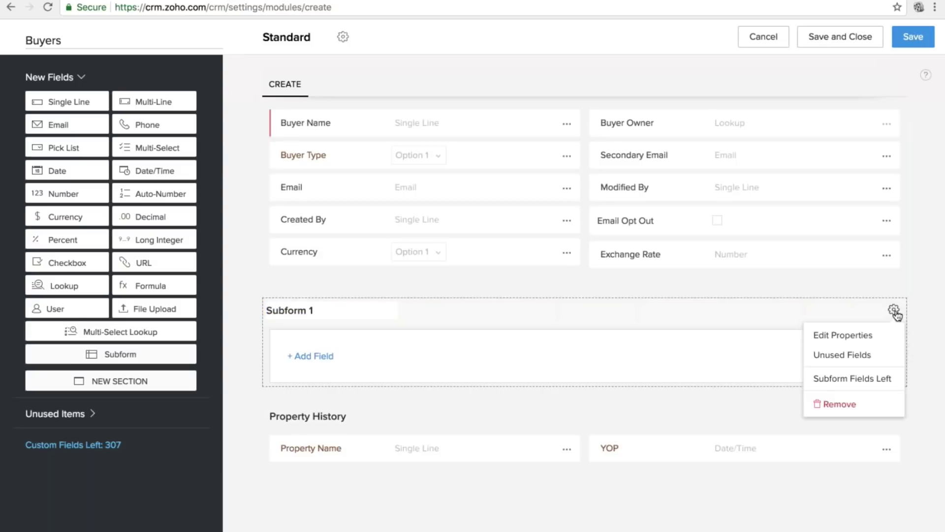
{"action": "left_click", "coordinate": [852, 406]}
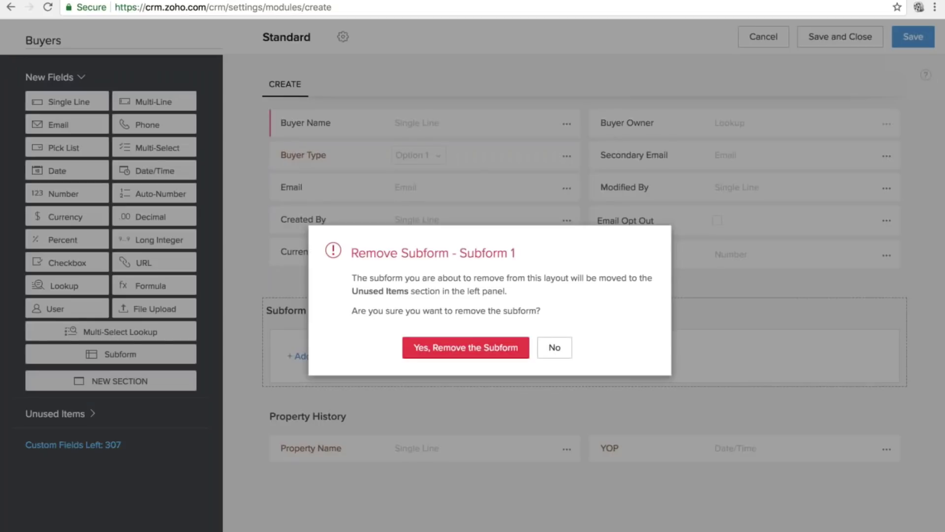
{"action": "left_click", "coordinate": [466, 347]}
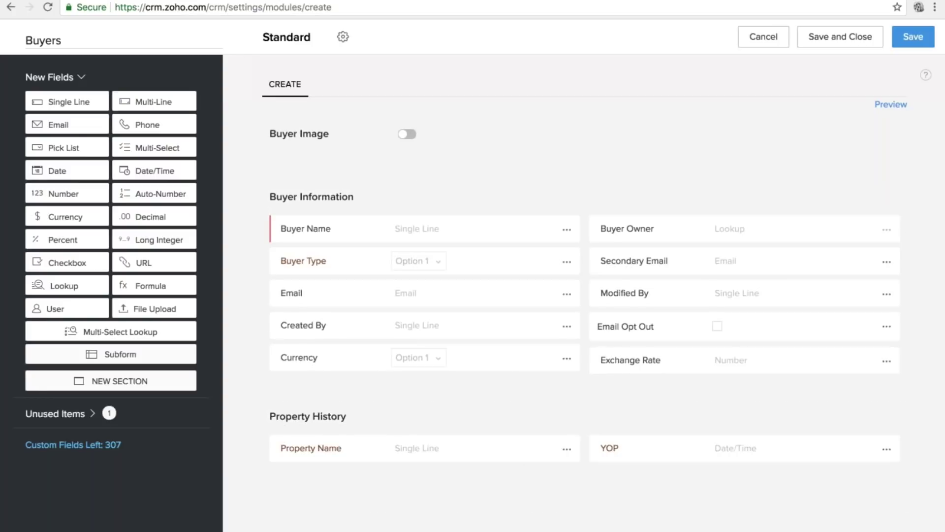
Save the new Buyers module, granting Administrator access in the Module Permission dialog.
{"action": "left_click", "coordinate": [344, 38]}
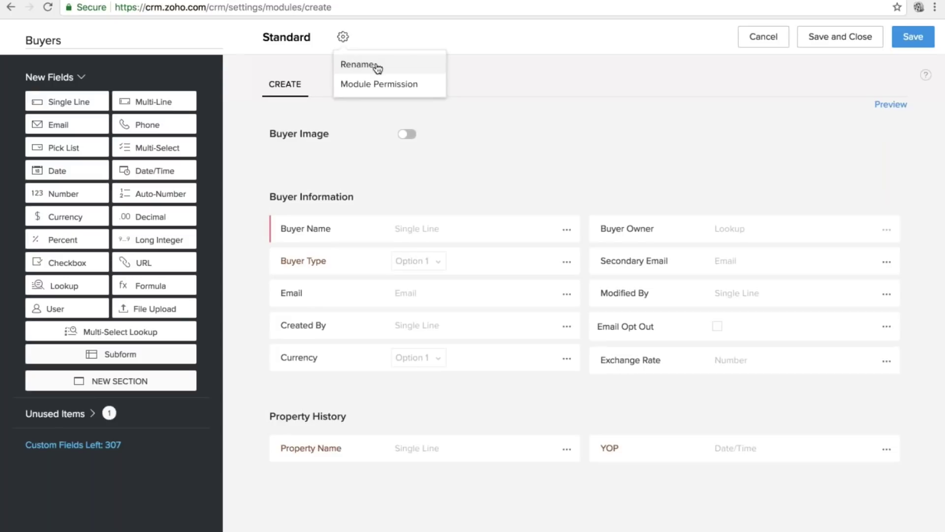
{"action": "left_click", "coordinate": [509, 86]}
{"action": "left_click", "coordinate": [913, 37]}
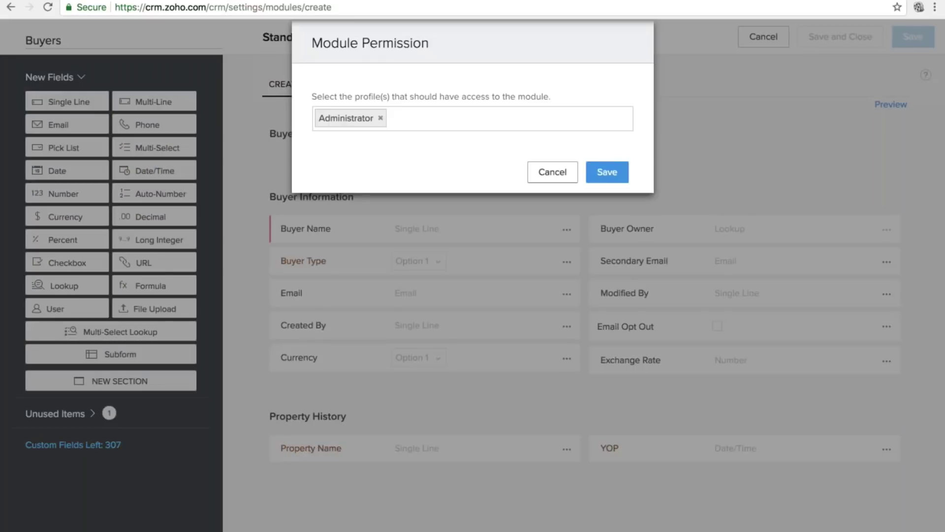
{"action": "left_click", "coordinate": [607, 173]}
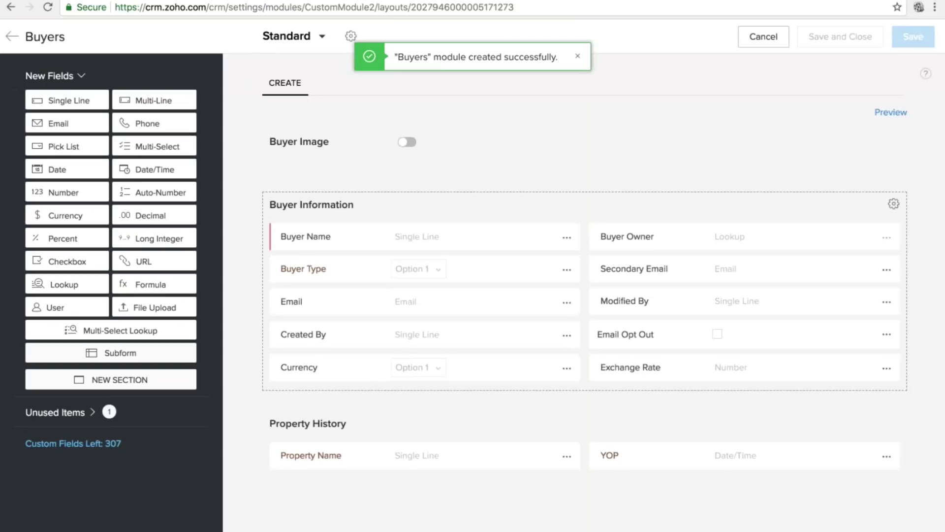
Create a Buyers layout named Residential without Property History, adding a blank section below Buyer Information.
{"action": "left_click", "coordinate": [322, 37]}
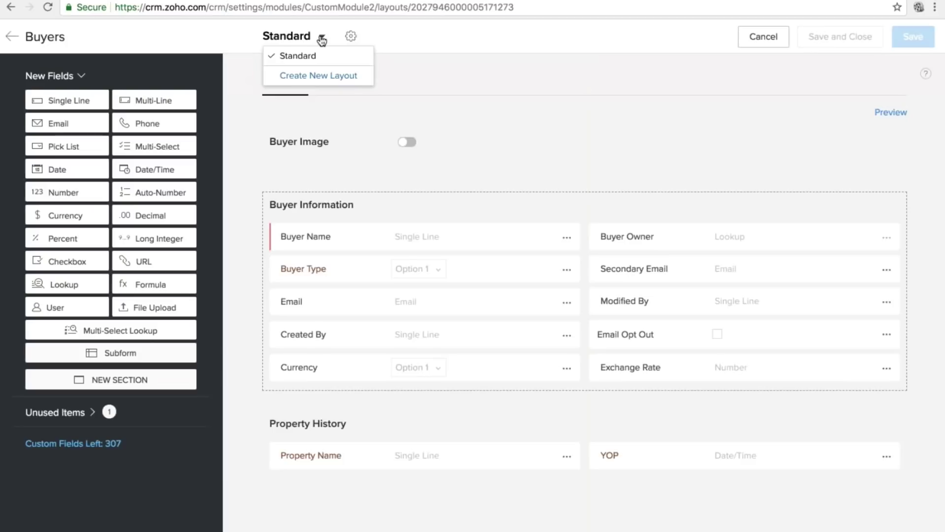
{"action": "left_click", "coordinate": [310, 76]}
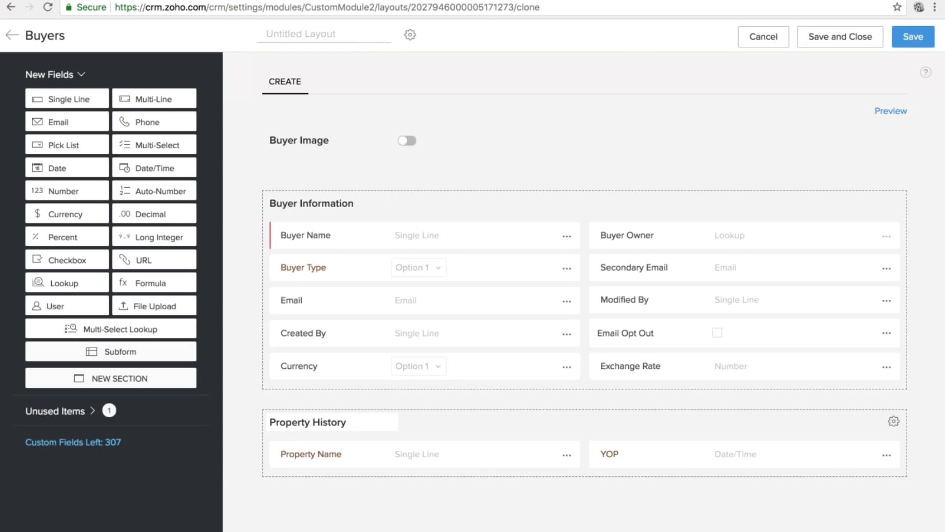
{"action": "left_click", "coordinate": [894, 421]}
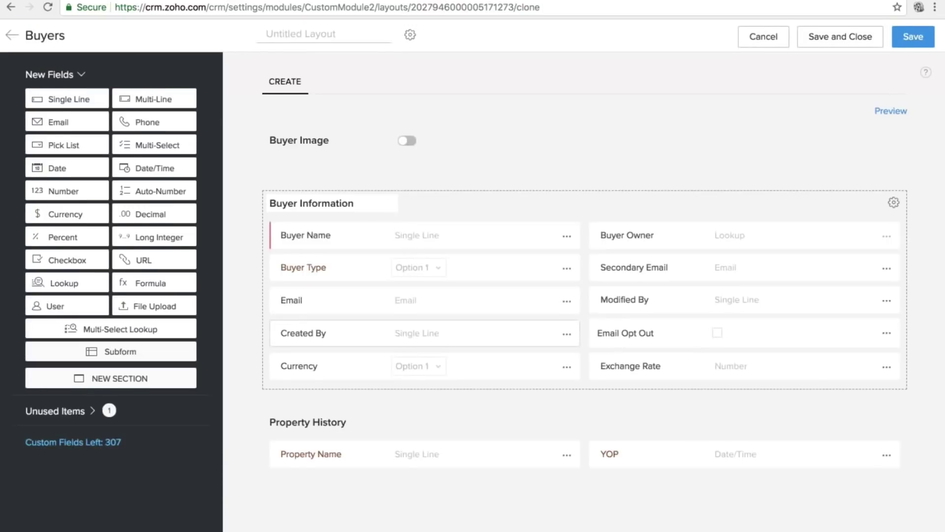
{"action": "left_click", "coordinate": [893, 419]}
{"action": "scroll", "coordinate": [832, 487], "scroll_direction": "down", "scroll_amount": 2}
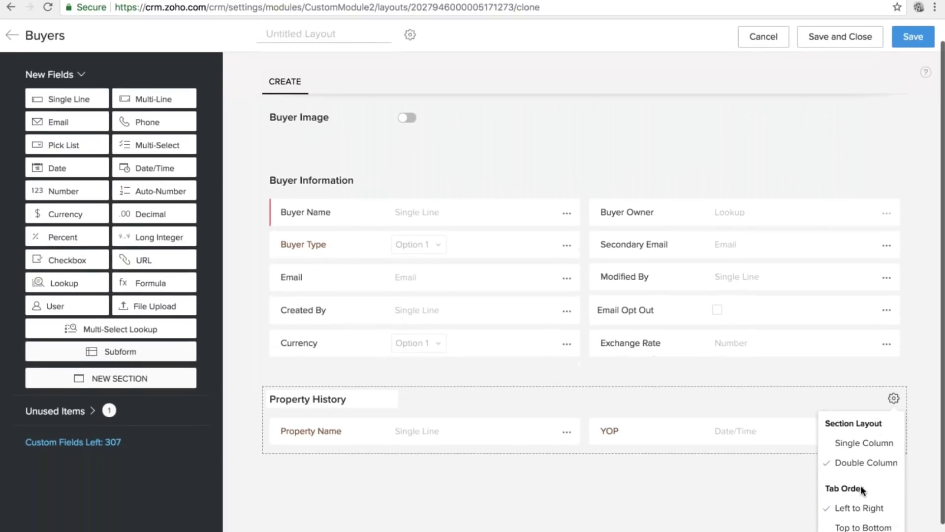
{"action": "left_click", "coordinate": [850, 524]}
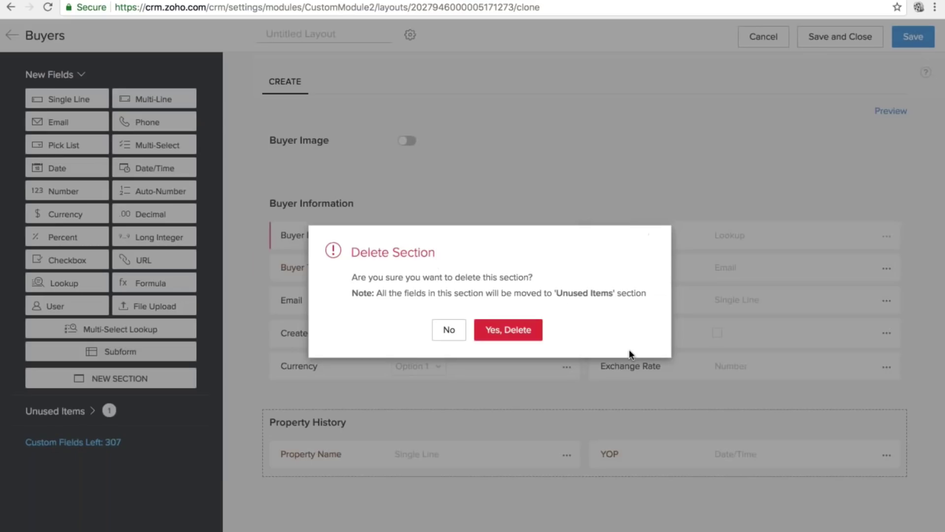
{"action": "left_click", "coordinate": [508, 329]}
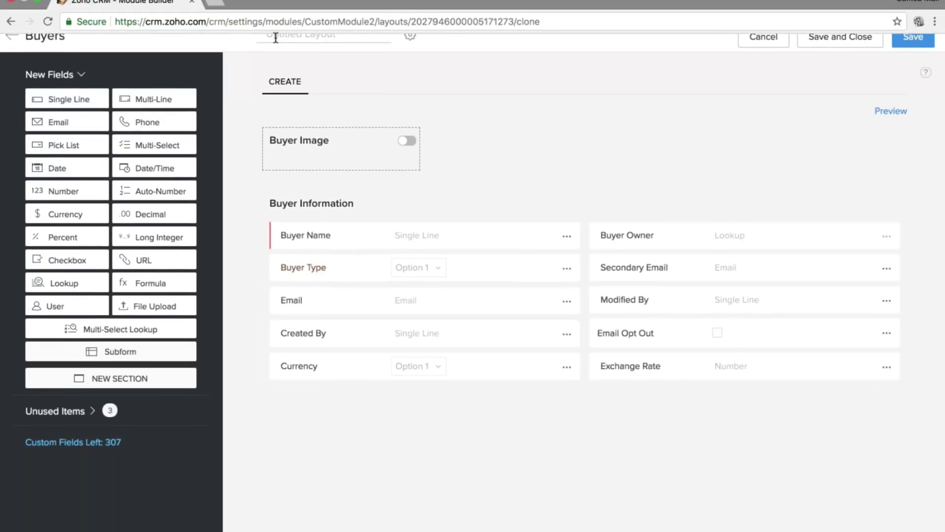
{"action": "type", "text": "Residential"}
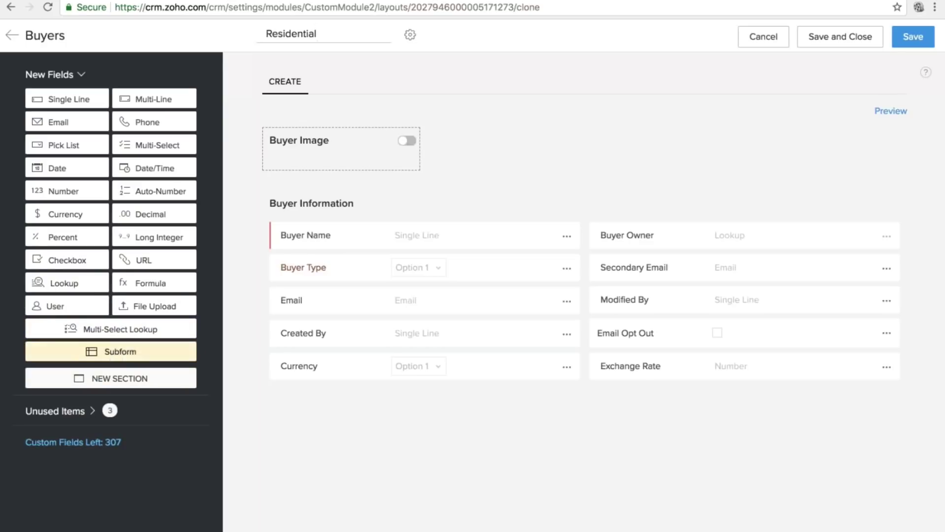
{"action": "left_click_drag", "start_coordinate": [120, 378], "coordinate": [437, 409]}
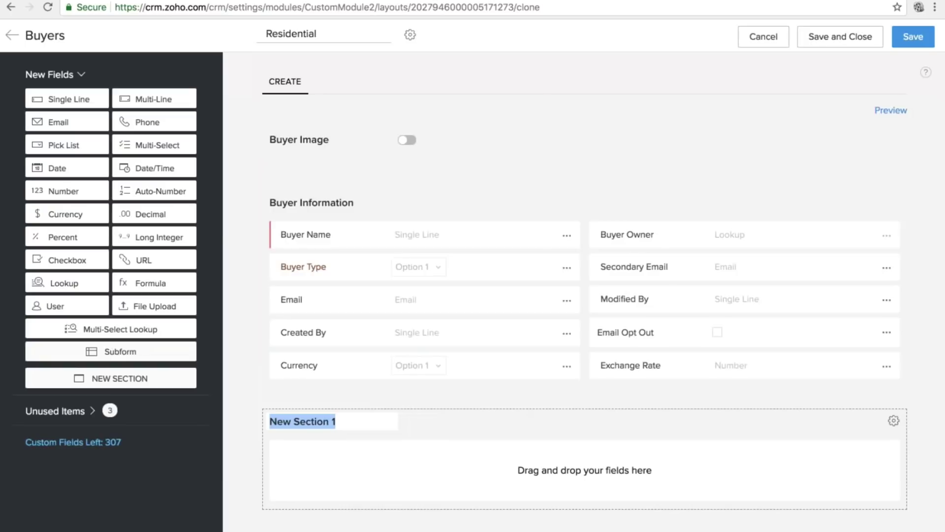
Name the new section Document.
{"action": "type", "text": "D"}
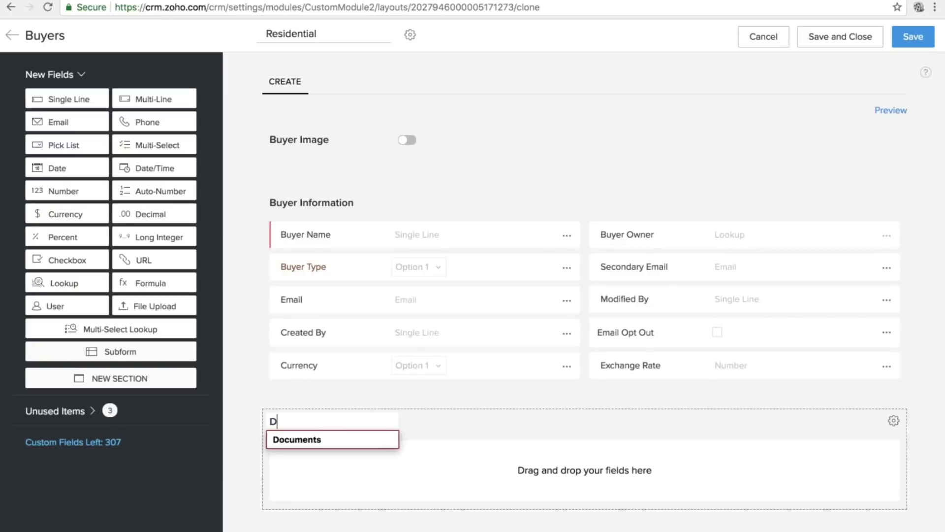
{"action": "type", "text": "ocuments"}
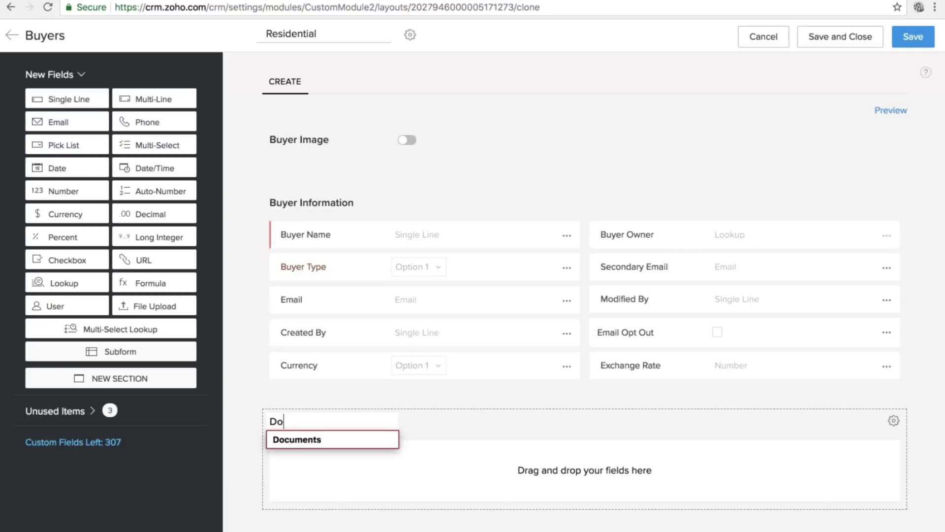
{"action": "type", "text": "cuments"}
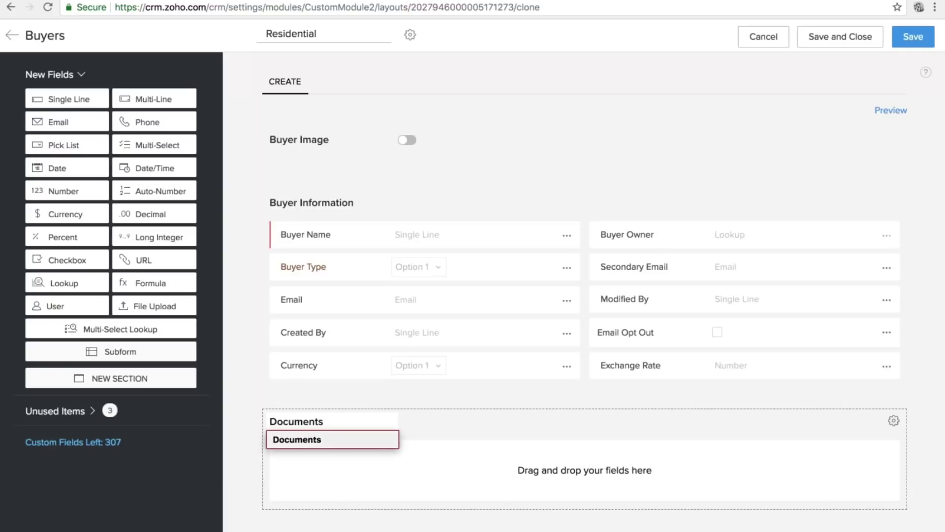
{"action": "key", "text": "BackSpace"}
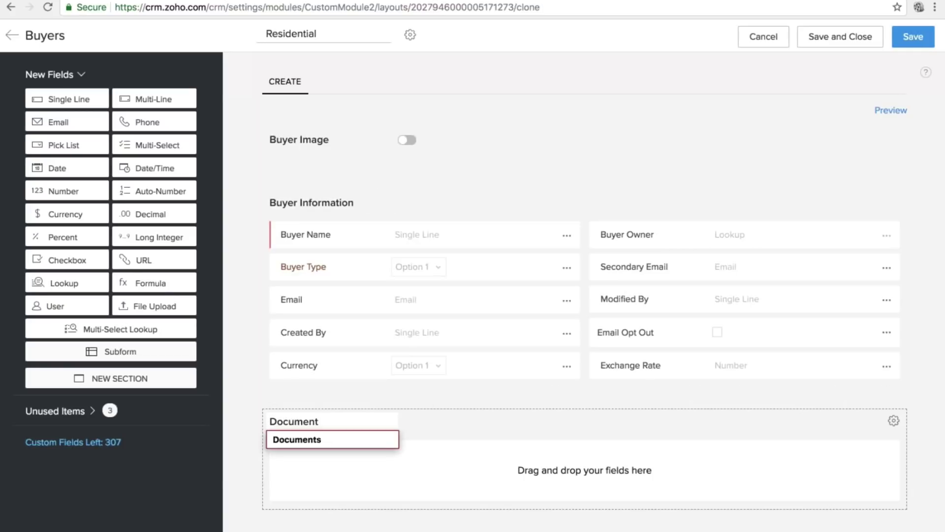
Add a URL field labelled Google Link to the Document section.
{"action": "left_click_drag", "start_coordinate": [147, 262], "coordinate": [320, 456]}
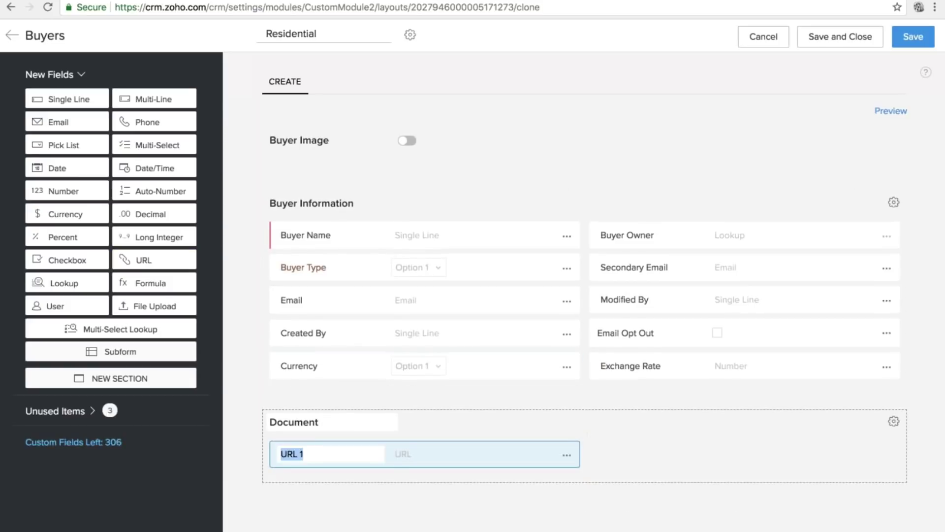
{"action": "type", "text": "Ur"}
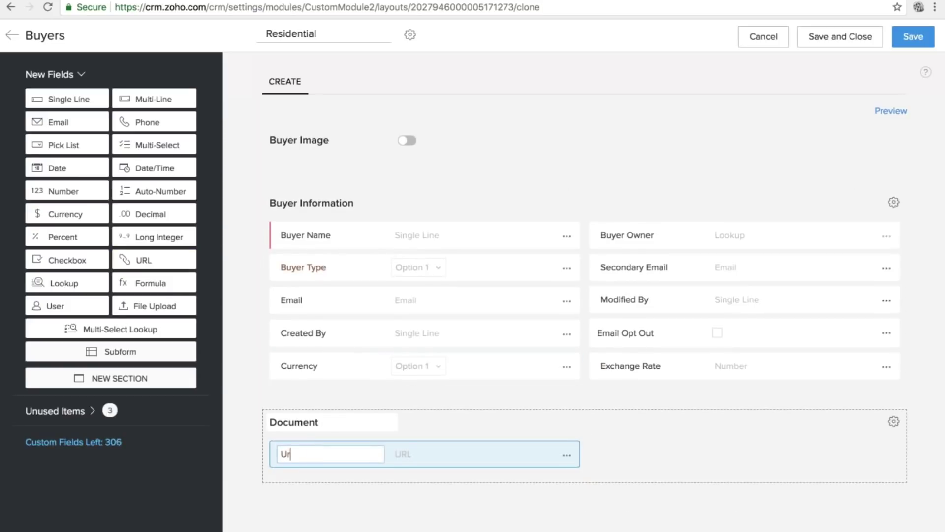
{"action": "key", "text": "BackSpace"}
{"action": "type", "text": "Google Link"}
{"action": "left_click", "coordinate": [624, 462]}
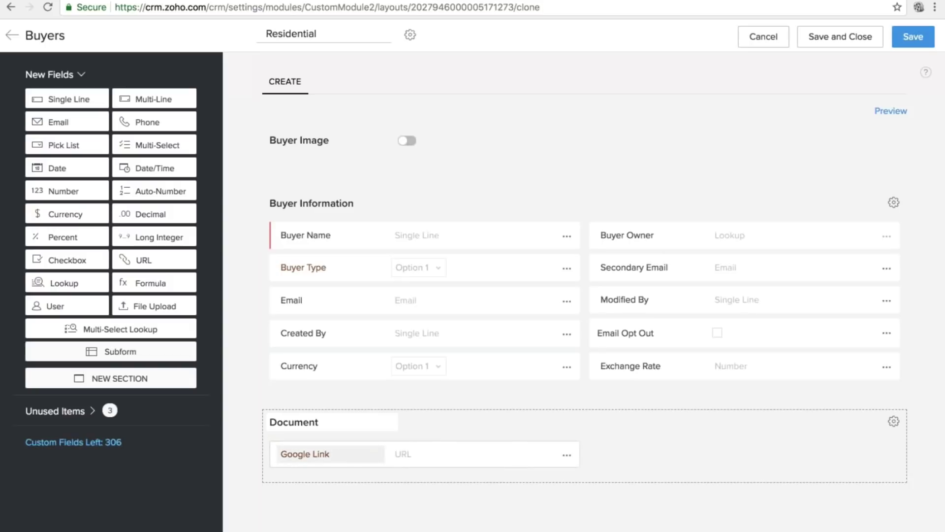
{"action": "double_click", "coordinate": [289, 35]}
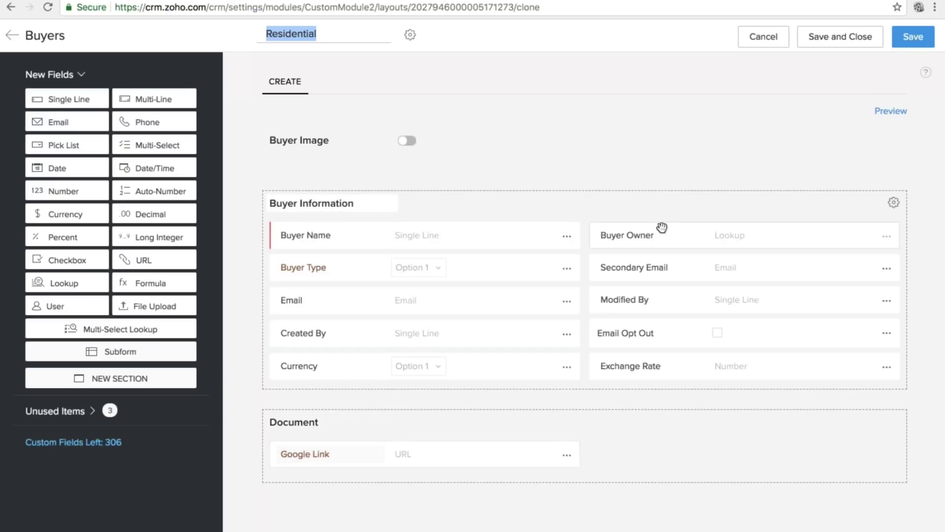
Save the Residential layout, then create a new Buyers layout cloned from Residential.
{"action": "left_click", "coordinate": [913, 39]}
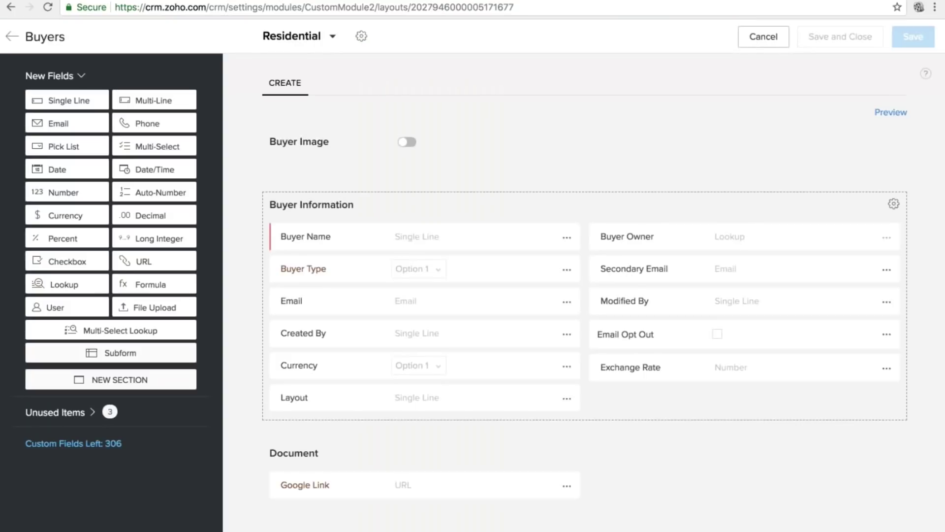
{"action": "left_click", "coordinate": [334, 37]}
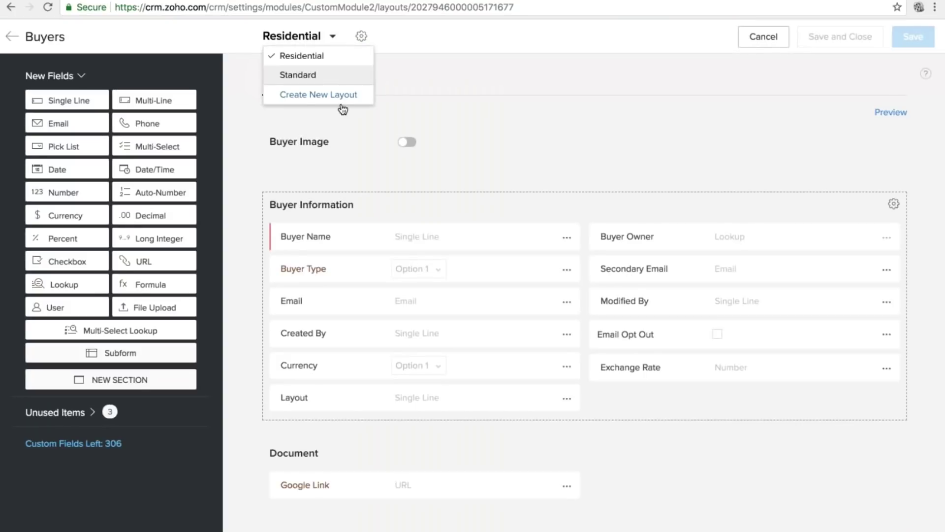
{"action": "left_click", "coordinate": [342, 101]}
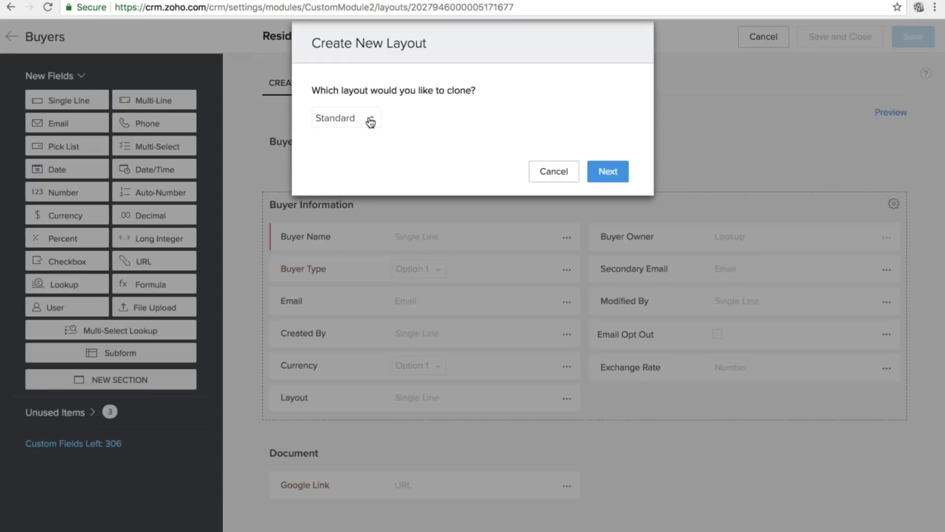
{"action": "left_click", "coordinate": [370, 122]}
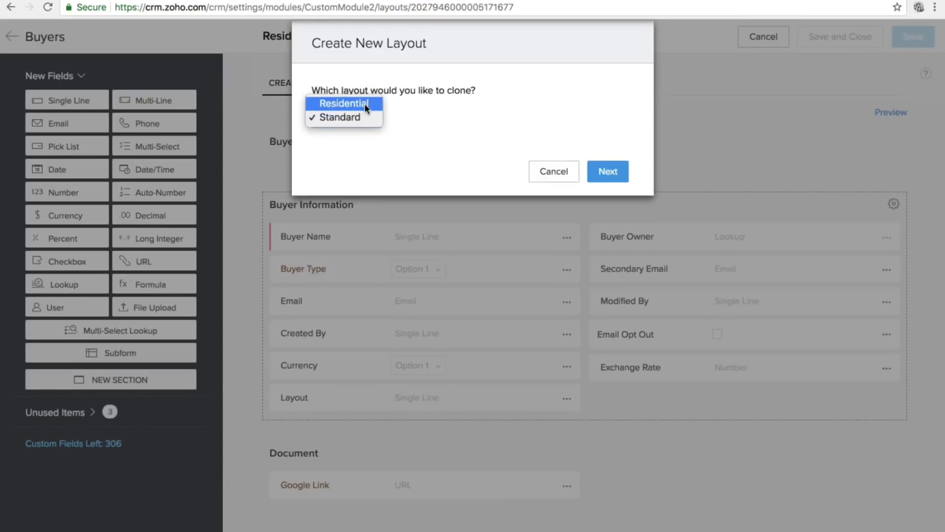
{"action": "left_click", "coordinate": [364, 104]}
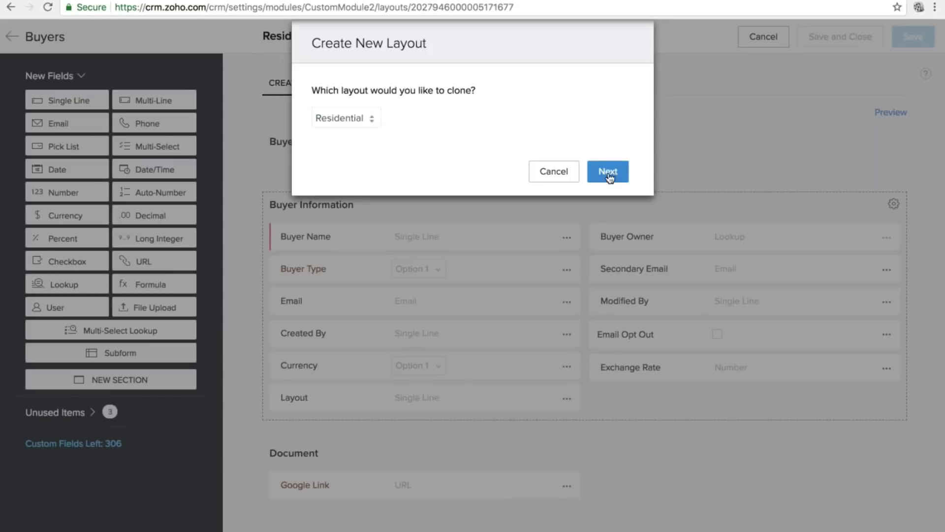
{"action": "left_click", "coordinate": [610, 178]}
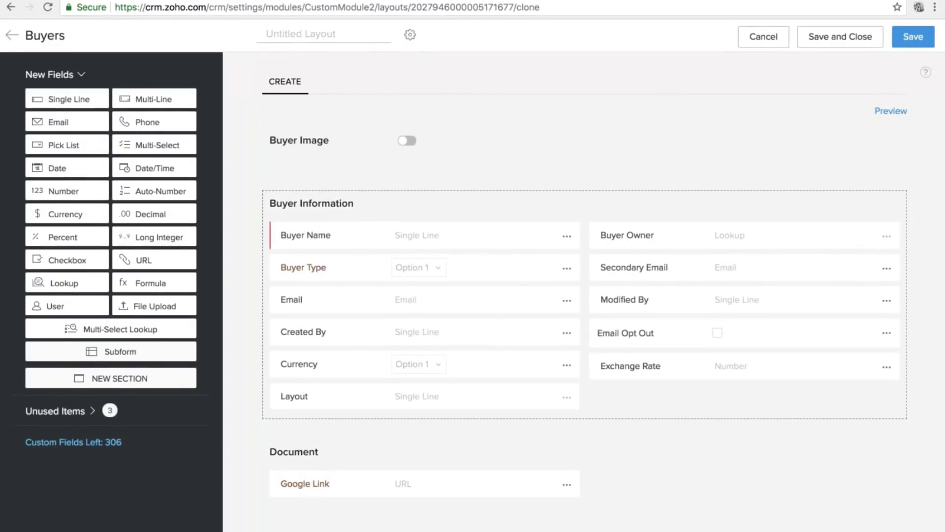
Name the cloned layout Commercial and delete its Document section.
{"action": "type", "text": "Commercial"}
{"action": "scroll", "coordinate": [793, 489], "scroll_direction": "down", "scroll_amount": 1}
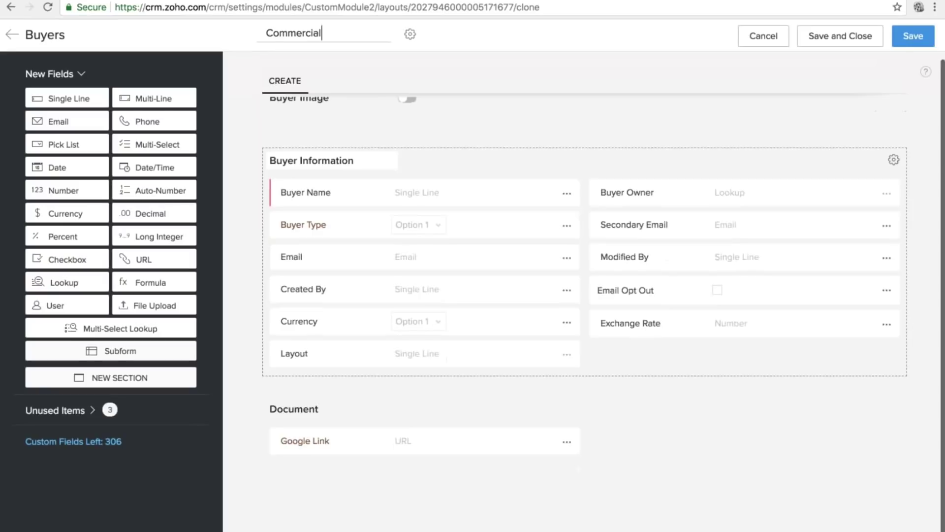
{"action": "left_click", "coordinate": [51, 7]}
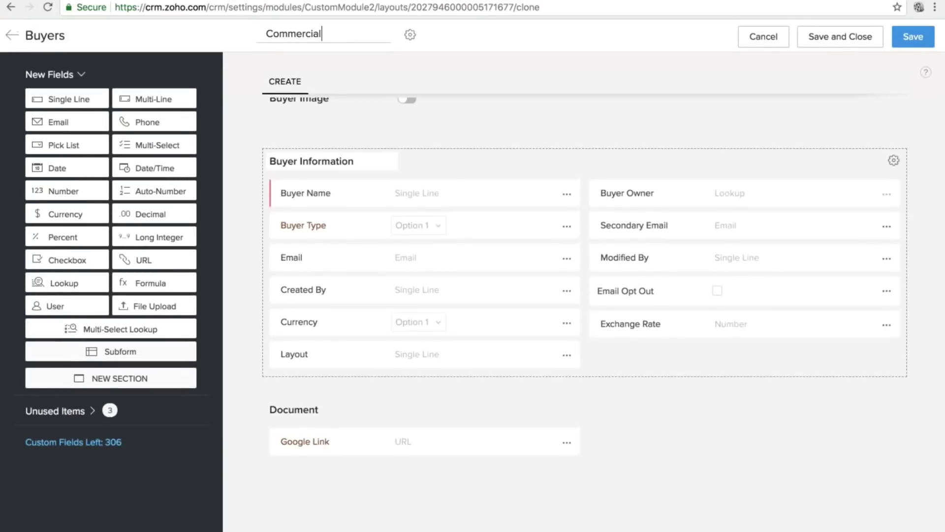
{"action": "left_click", "coordinate": [894, 411]}
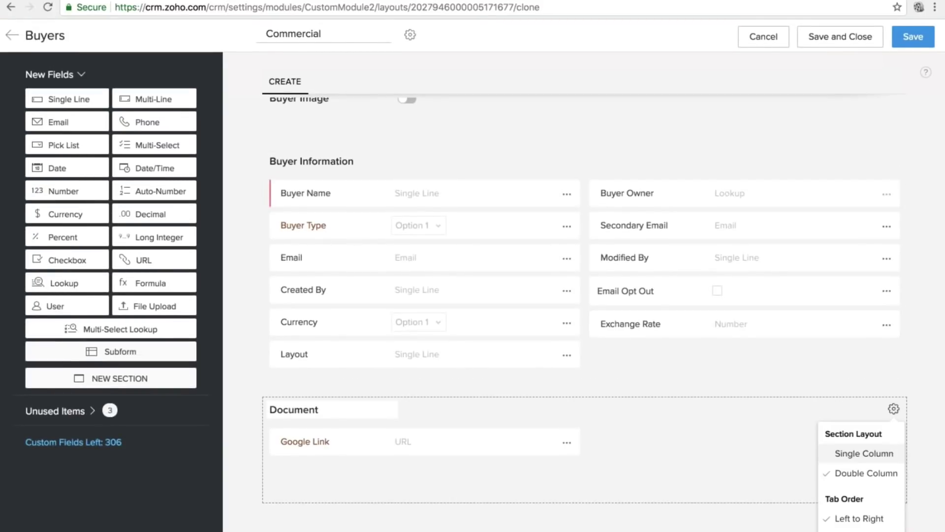
{"action": "scroll", "coordinate": [866, 473], "scroll_direction": "down", "scroll_amount": 1}
{"action": "left_click", "coordinate": [850, 513]}
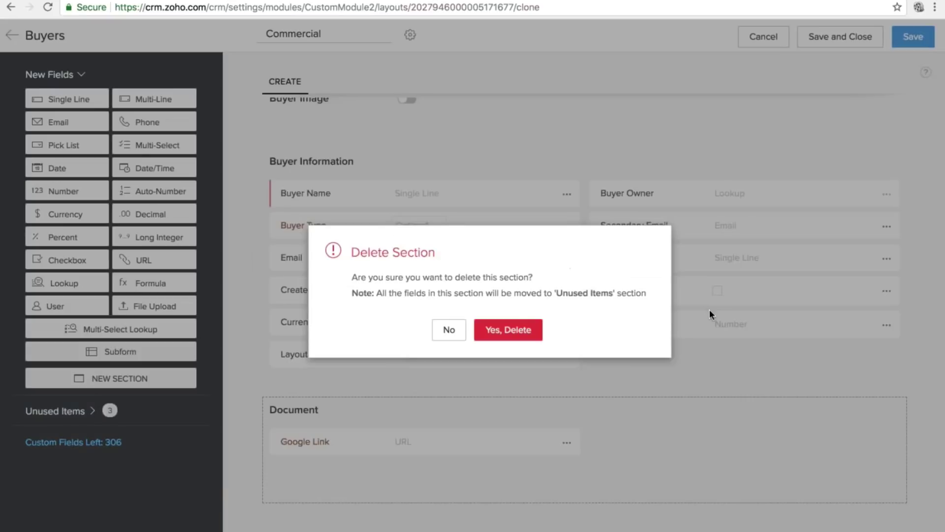
{"action": "left_click", "coordinate": [508, 330]}
Place a File Upload field below Exchange Rate and drop in a new subform.
{"action": "left_click_drag", "start_coordinate": [120, 329], "coordinate": [388, 467]}
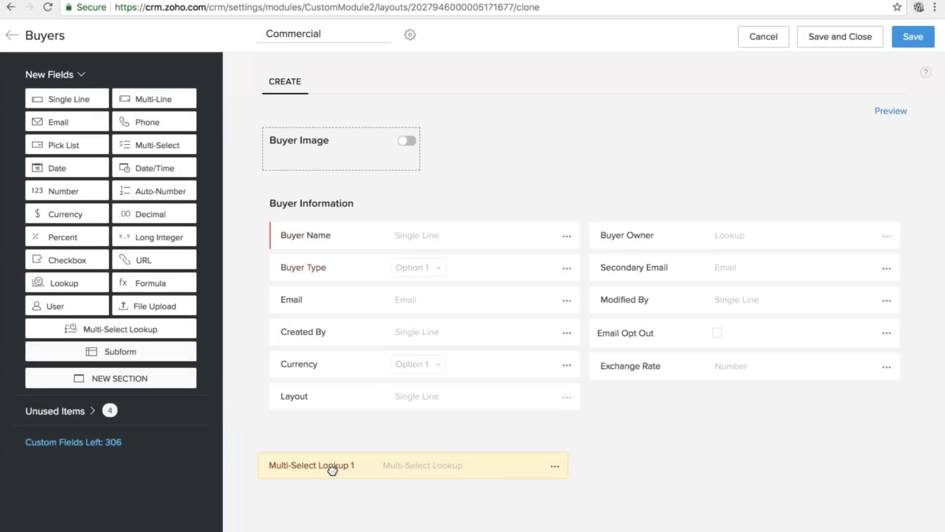
{"action": "left_click_drag", "start_coordinate": [353, 437], "coordinate": [162, 338]}
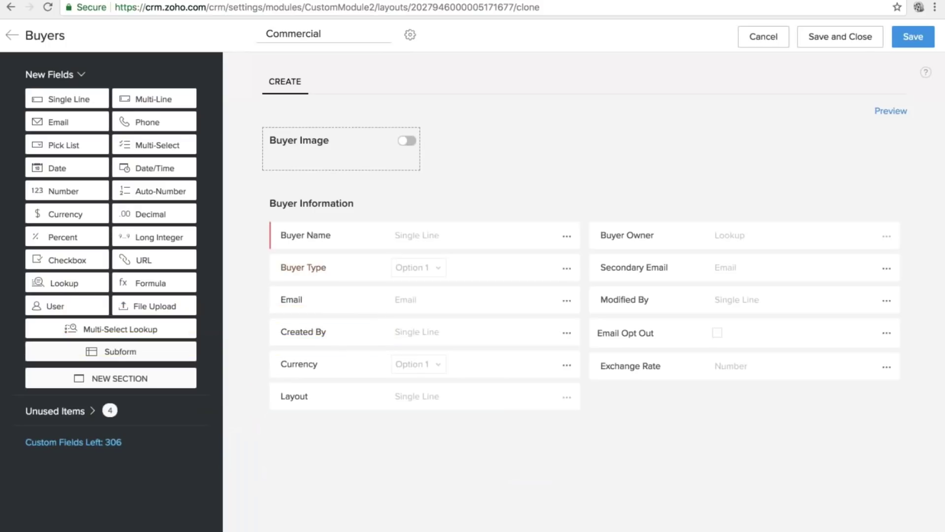
{"action": "left_click_drag", "start_coordinate": [178, 306], "coordinate": [393, 436]}
{"action": "left_click_drag", "start_coordinate": [162, 306], "coordinate": [679, 419]}
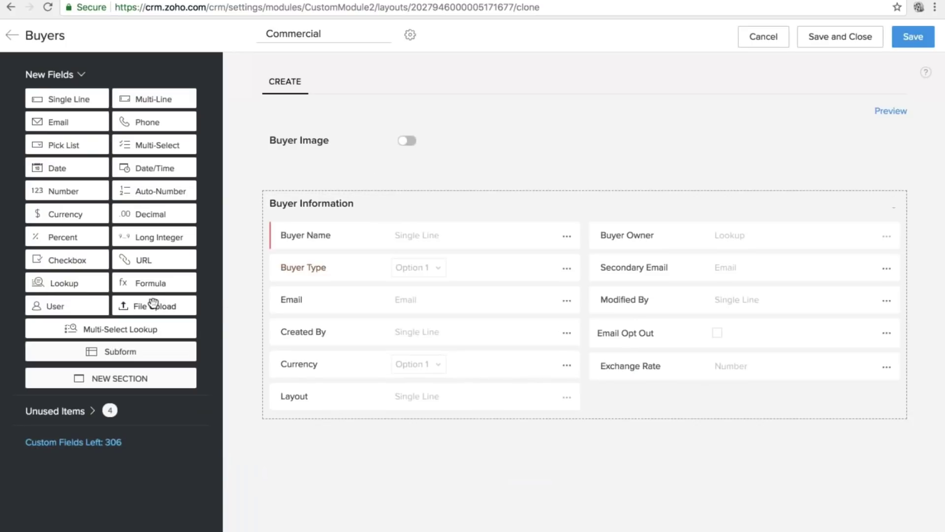
{"action": "left_click_drag", "start_coordinate": [154, 304], "coordinate": [639, 407]}
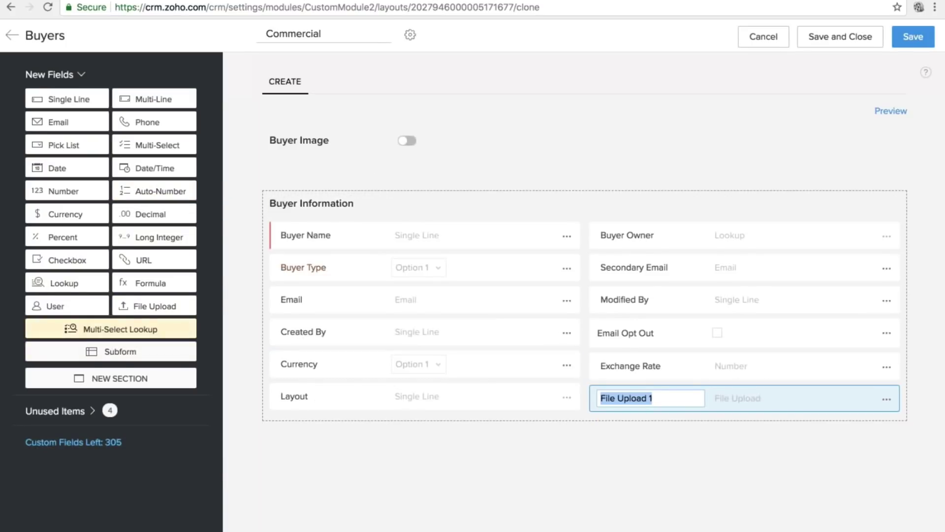
{"action": "left_click_drag", "start_coordinate": [118, 358], "coordinate": [386, 432]}
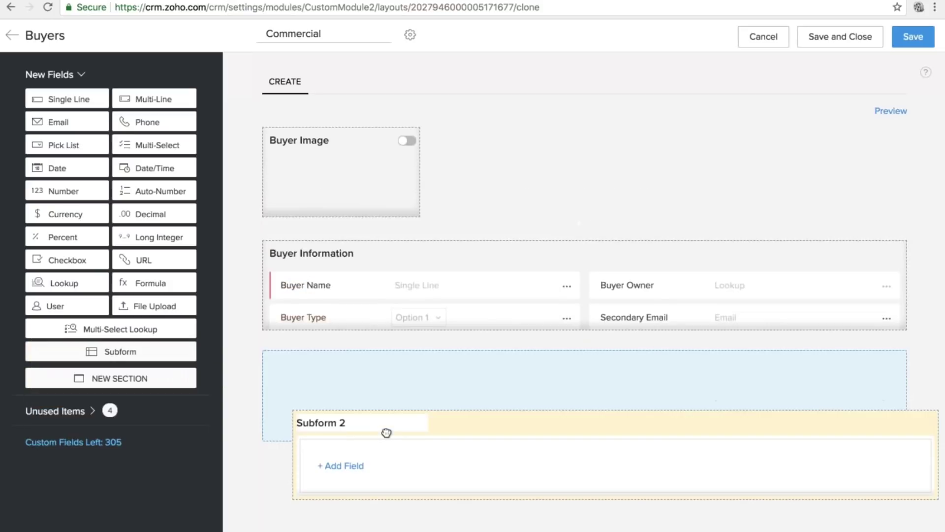
Name the subform 'property details' and add a single-line column called Name.
{"action": "type", "text": "prope"}
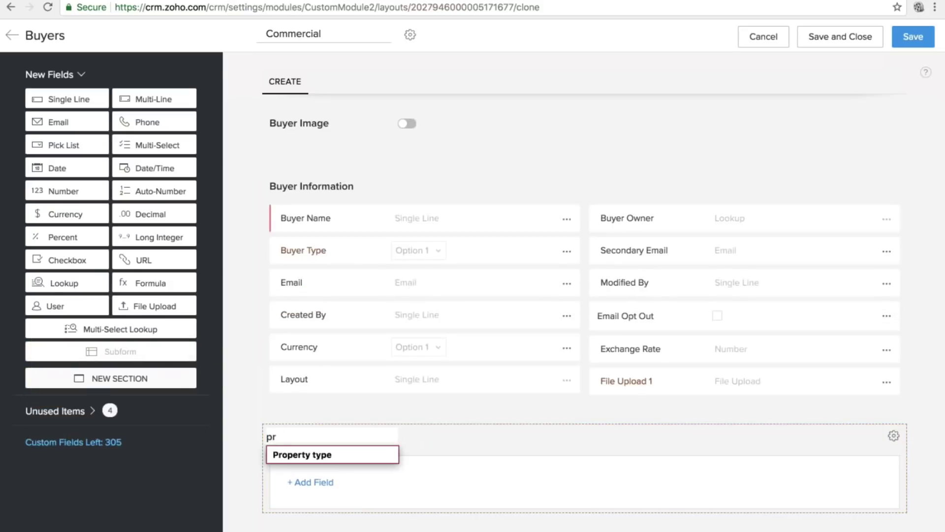
{"action": "type", "text": "details"}
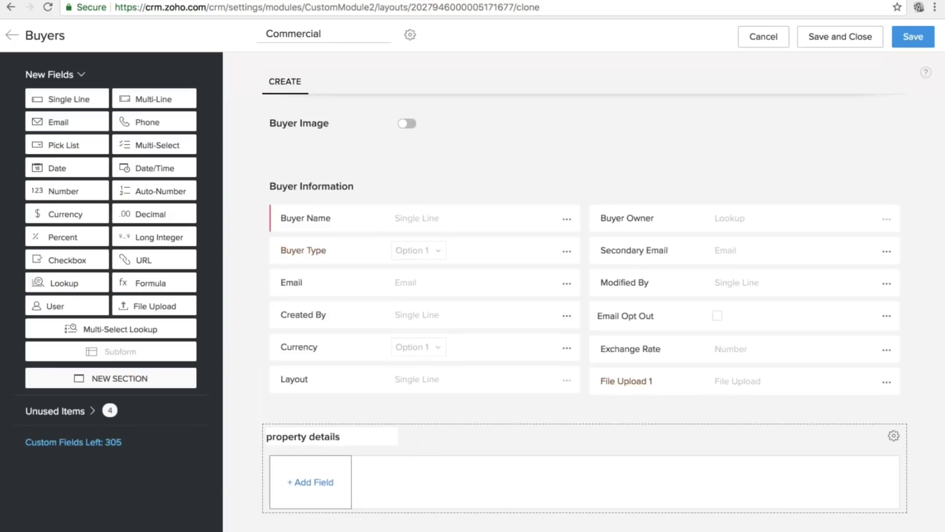
{"action": "left_click", "coordinate": [315, 485]}
{"action": "left_click", "coordinate": [315, 487]}
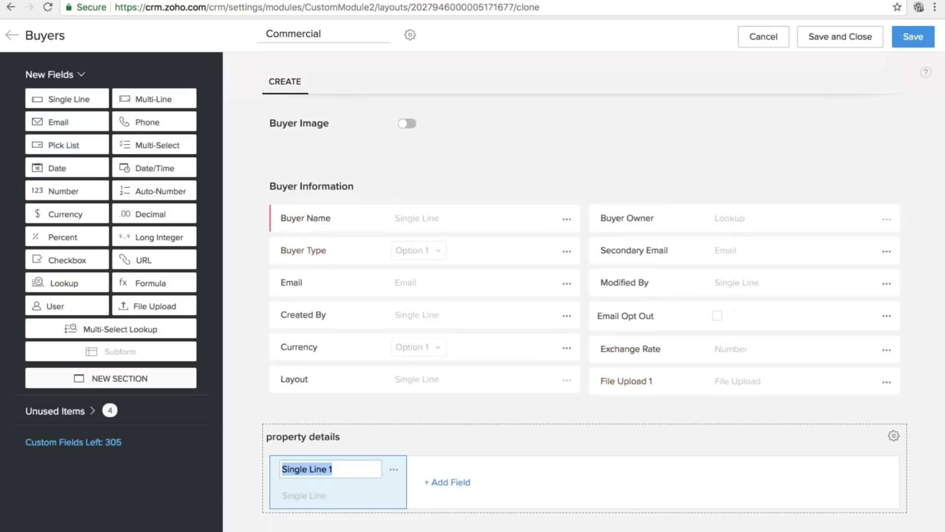
{"action": "type", "text": "Nme"}
{"action": "key", "text": "BackSpace"}
{"action": "key", "text": "BackSpace"}
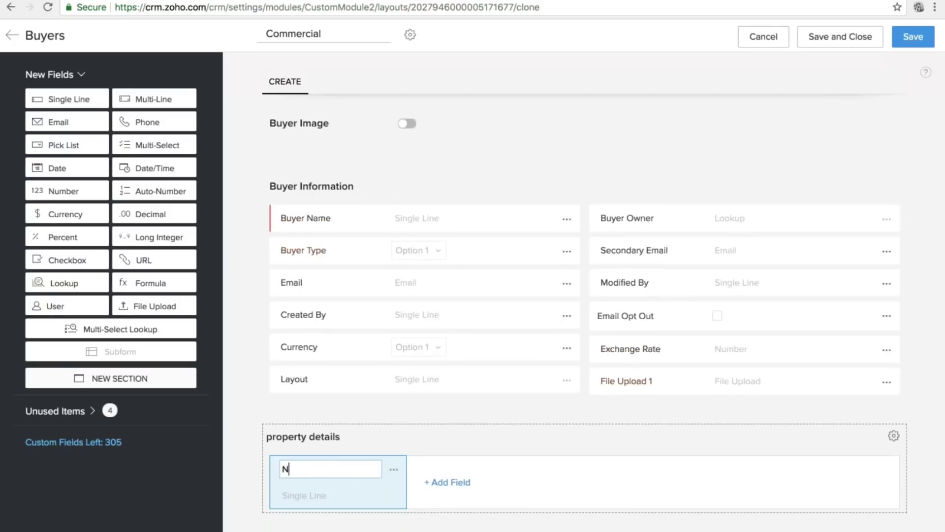
{"action": "type", "text": "amem"}
{"action": "key", "text": "BackSpace"}
{"action": "key", "text": "BackSpace"}
{"action": "key", "text": "BackSpace"}
{"action": "type", "text": "me"}
{"action": "left_click", "coordinate": [437, 414]}
Add a Date/Time column YOP and a Currency column Amount Paid to the subform.
{"action": "left_click", "coordinate": [466, 490]}
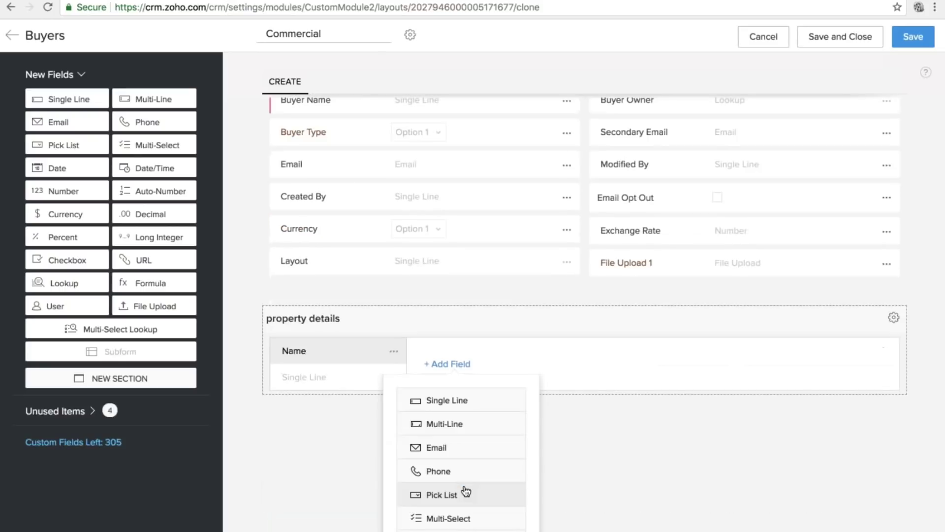
{"action": "scroll", "coordinate": [465, 490], "scroll_direction": "down", "scroll_amount": 3}
{"action": "left_click", "coordinate": [456, 511]}
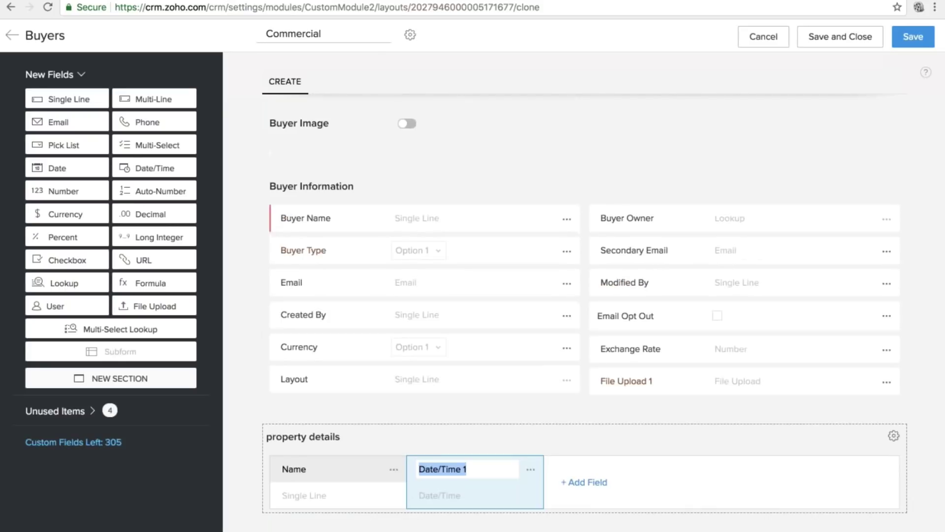
{"action": "type", "text": "YOP"}
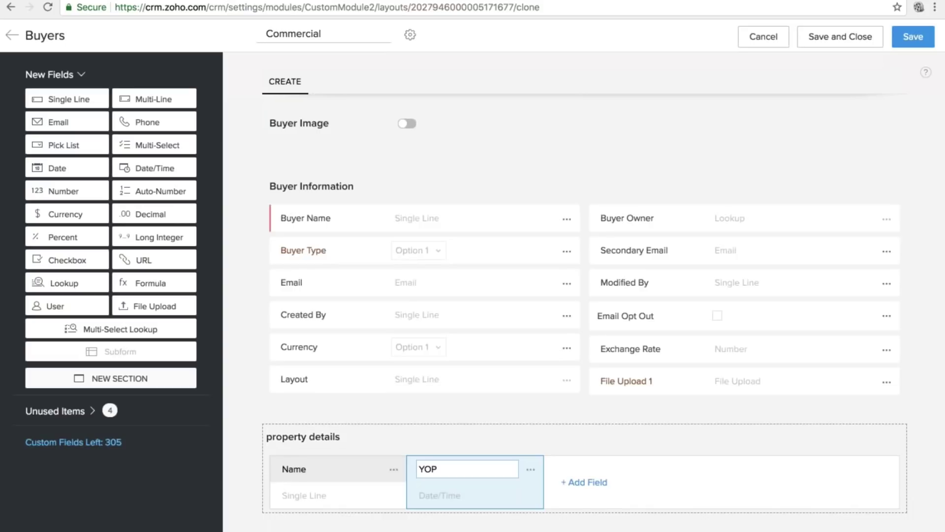
{"action": "left_click", "coordinate": [585, 483]}
{"action": "scroll", "coordinate": [594, 485], "scroll_direction": "down", "scroll_amount": 5}
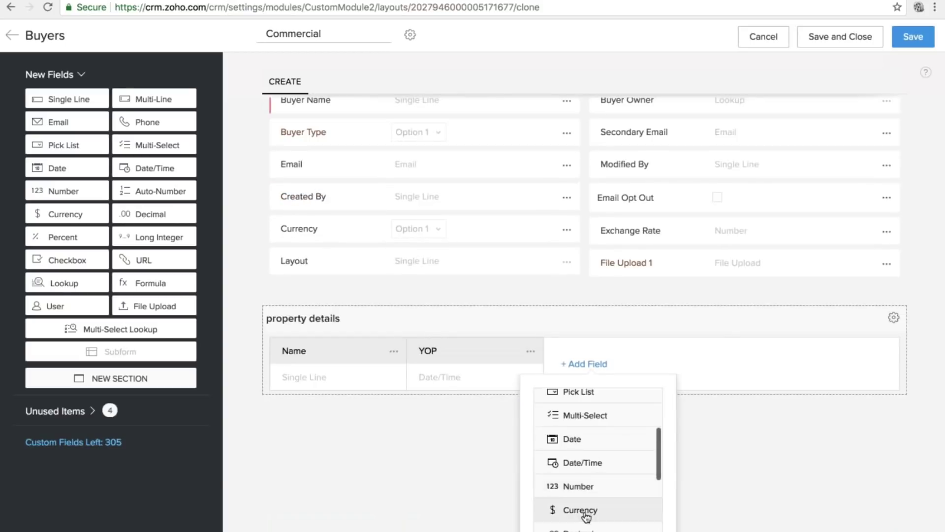
{"action": "left_click", "coordinate": [594, 512]}
{"action": "type", "text": "A"}
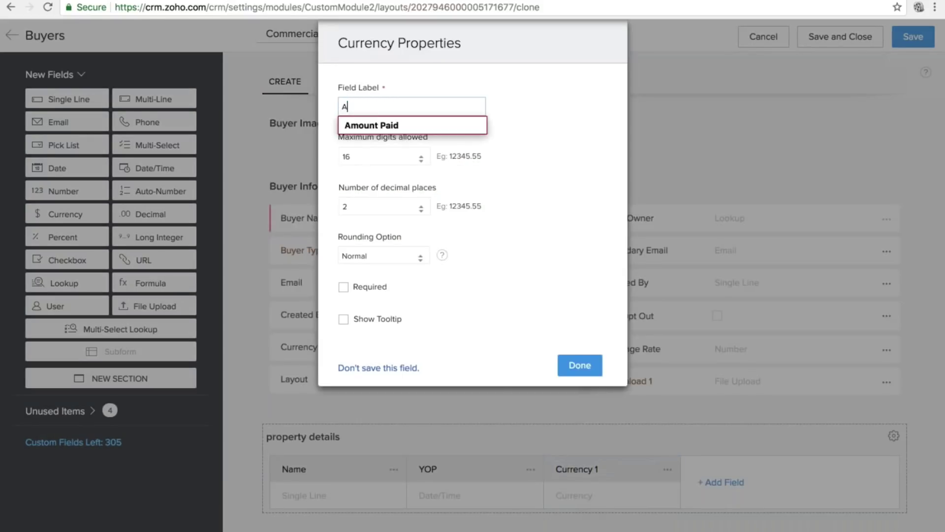
{"action": "key", "text": "Down"}
{"action": "key", "text": "Return"}
{"action": "left_click", "coordinate": [579, 364]}
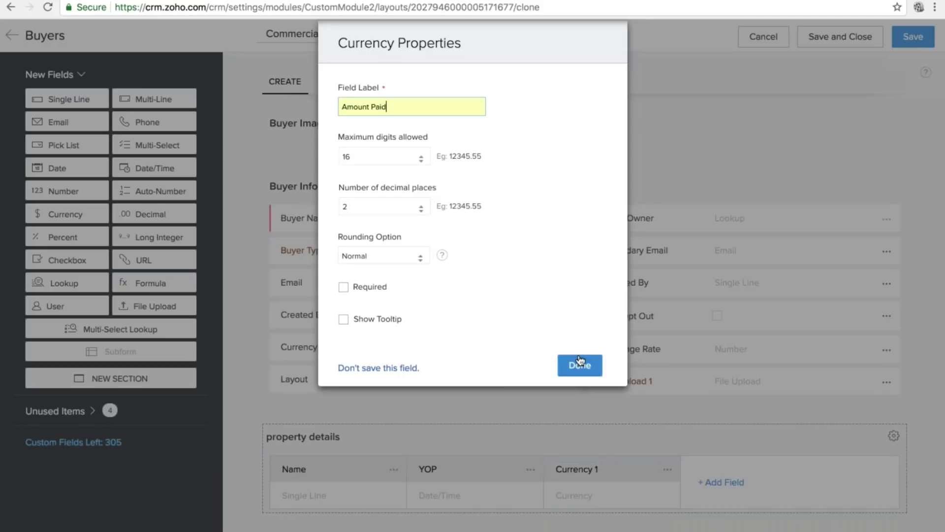
Add a Percent column labelled Discount to the subform.
{"action": "left_click", "coordinate": [719, 435]}
{"action": "scroll", "coordinate": [717, 480], "scroll_direction": "down", "scroll_amount": 3}
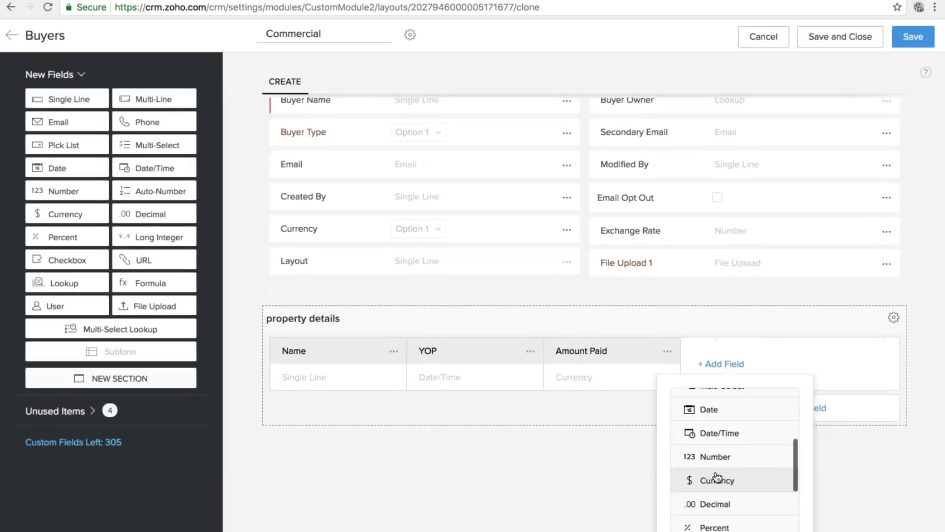
{"action": "left_click", "coordinate": [709, 516]}
{"action": "type", "text": "DA"}
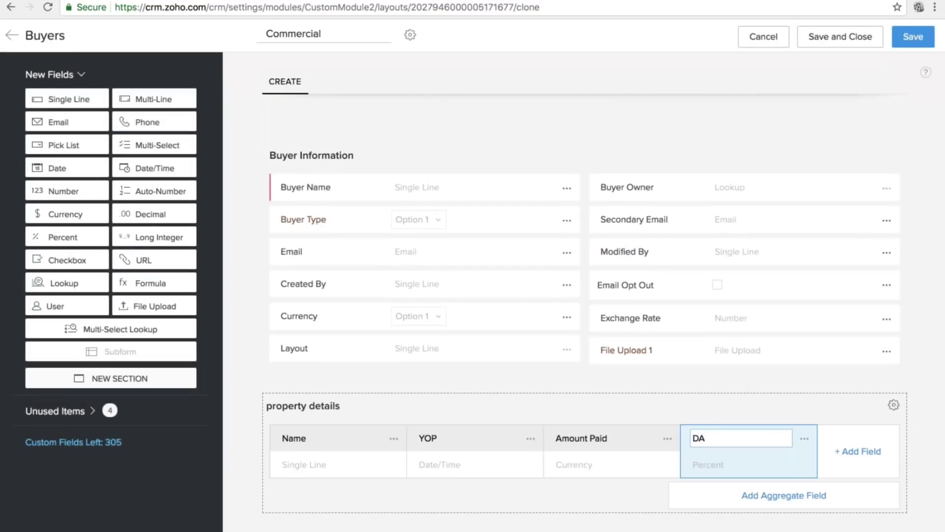
{"action": "key", "text": "BackSpace"}
{"action": "type", "text": "iscount"}
Save the Commercial layout with Administrator access and return to the Buyers layouts list.
{"action": "left_click", "coordinate": [831, 118]}
{"action": "left_click", "coordinate": [913, 36]}
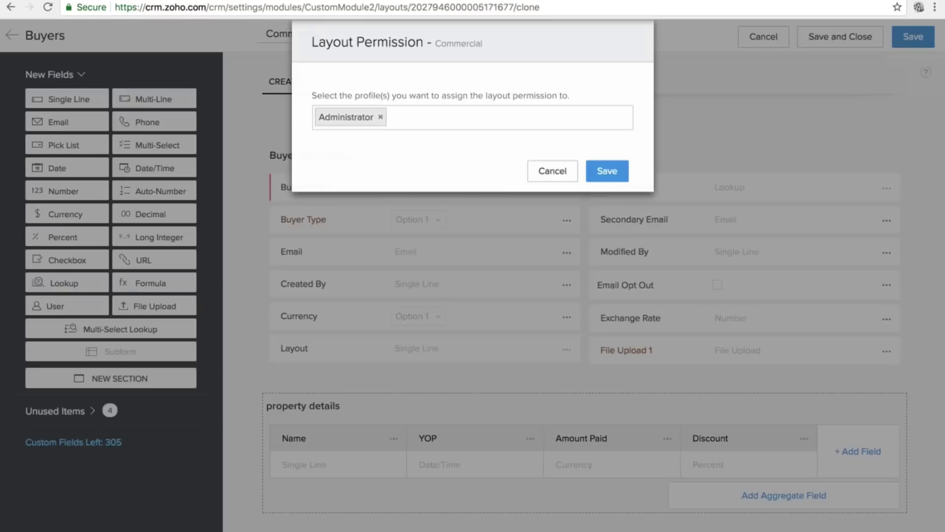
{"action": "left_click", "coordinate": [607, 172]}
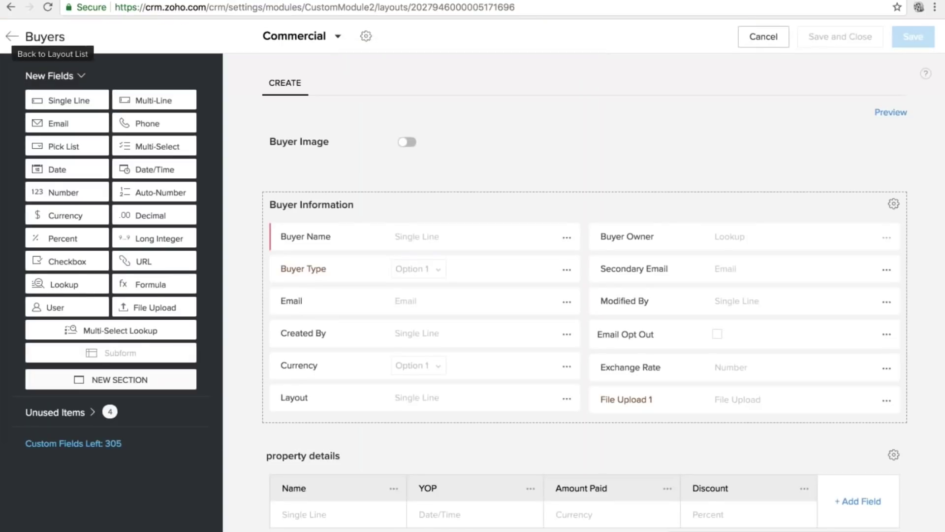
{"action": "left_click", "coordinate": [12, 36]}
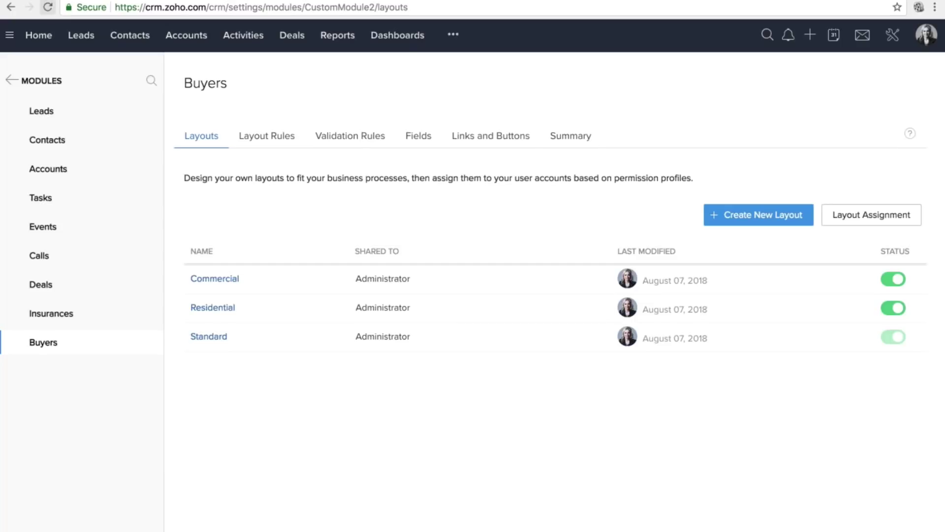
{"action": "left_click", "coordinate": [454, 42]}
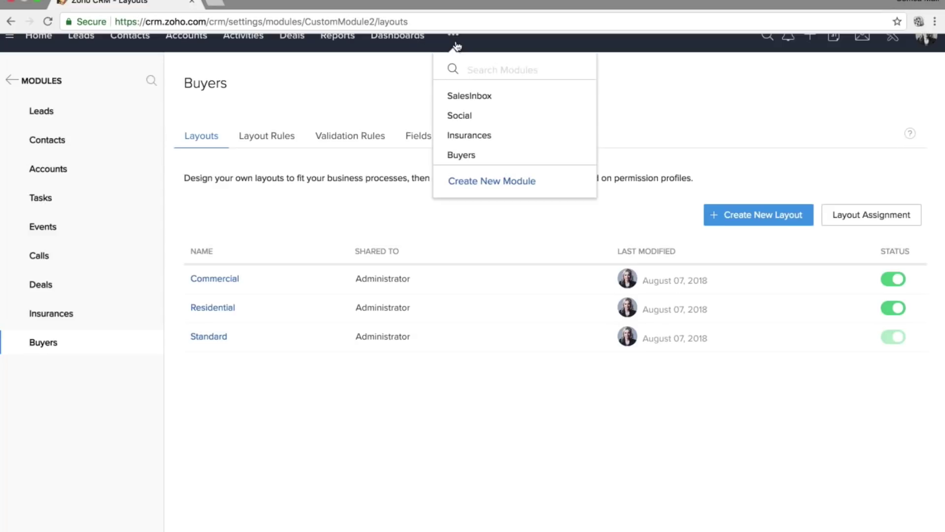
Open Buyers and start a new Standard-layout buyer record, entering the buyer's name.
{"action": "left_click", "coordinate": [461, 155]}
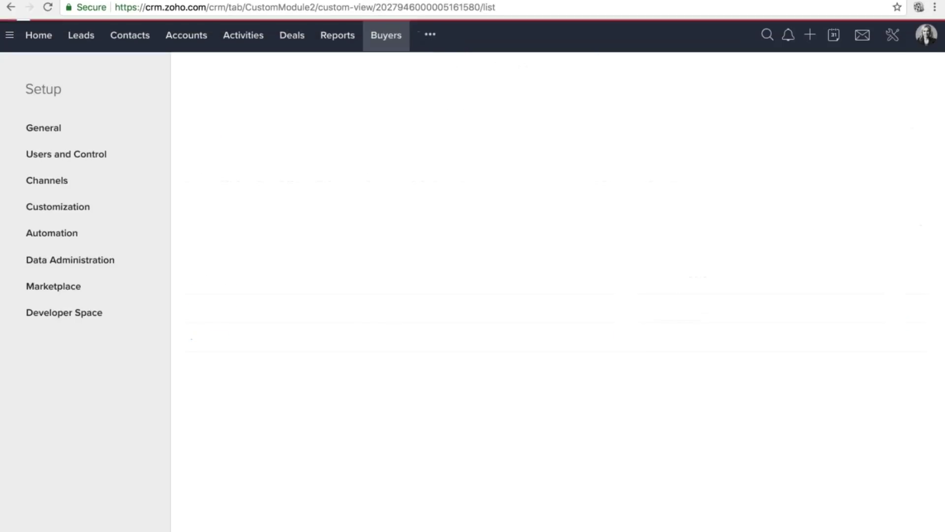
{"action": "left_click", "coordinate": [427, 234]}
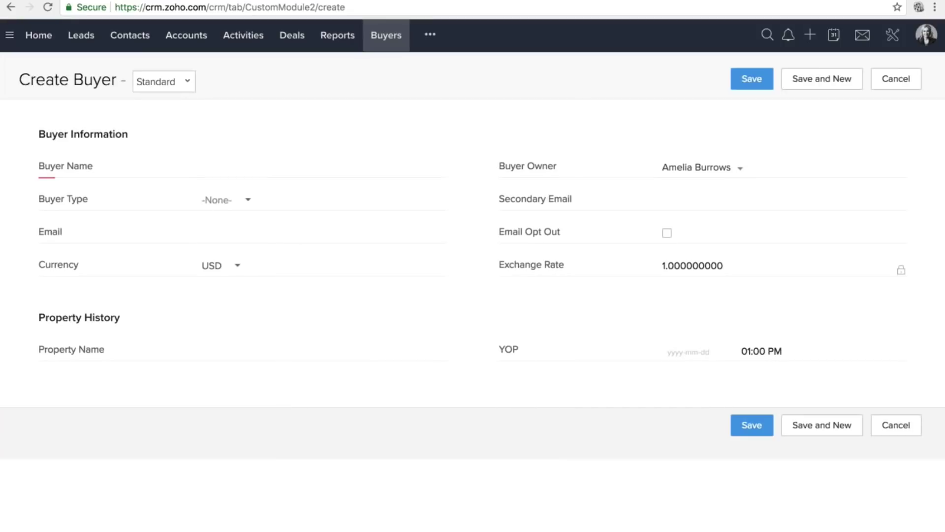
{"action": "left_click", "coordinate": [278, 166]}
{"action": "type", "text": "Li"}
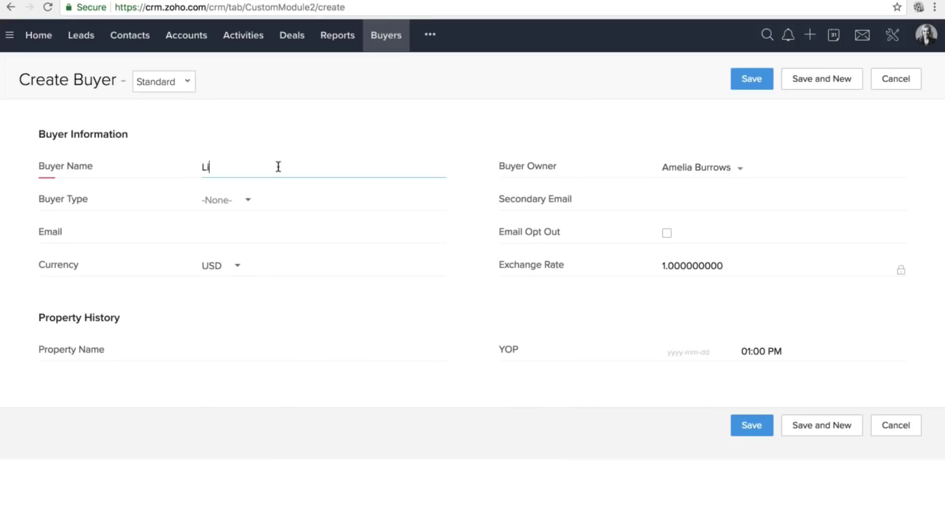
{"action": "type", "text": "nda"}
{"action": "left_click_drag", "start_coordinate": [148, 276], "coordinate": [71, 161]}
{"action": "double_click", "coordinate": [72, 161]}
{"action": "left_click", "coordinate": [72, 161]}
{"action": "double_click", "coordinate": [206, 167]}
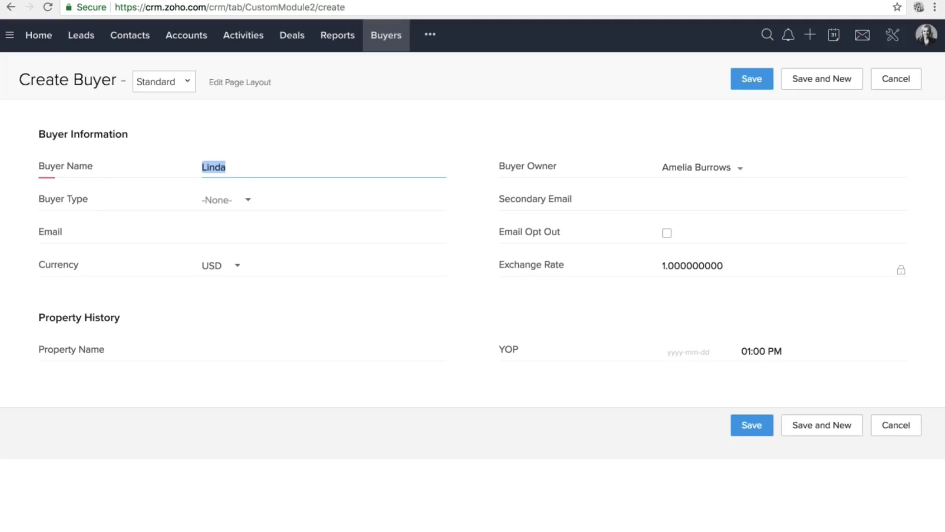
{"action": "left_click", "coordinate": [186, 82]}
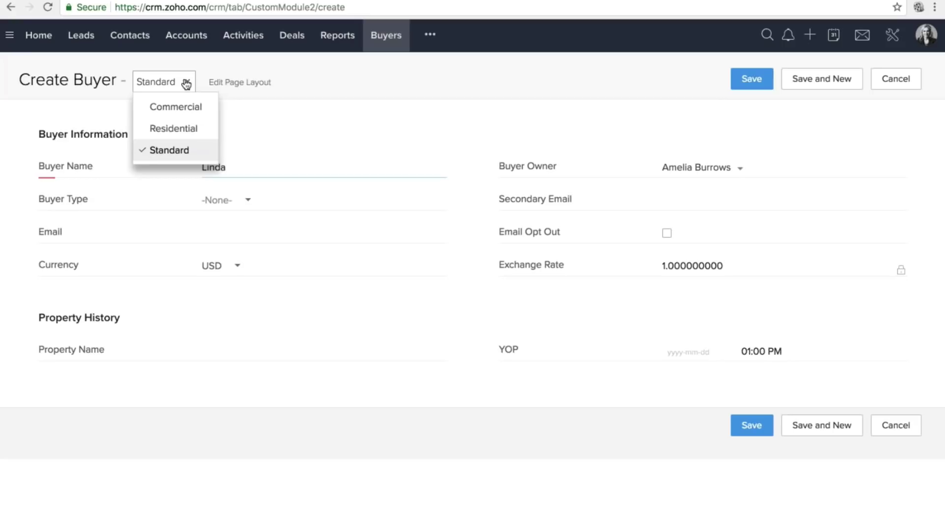
Switch the new buyer record to the Residential layout and re-enter the buyer's name.
{"action": "left_click", "coordinate": [173, 128]}
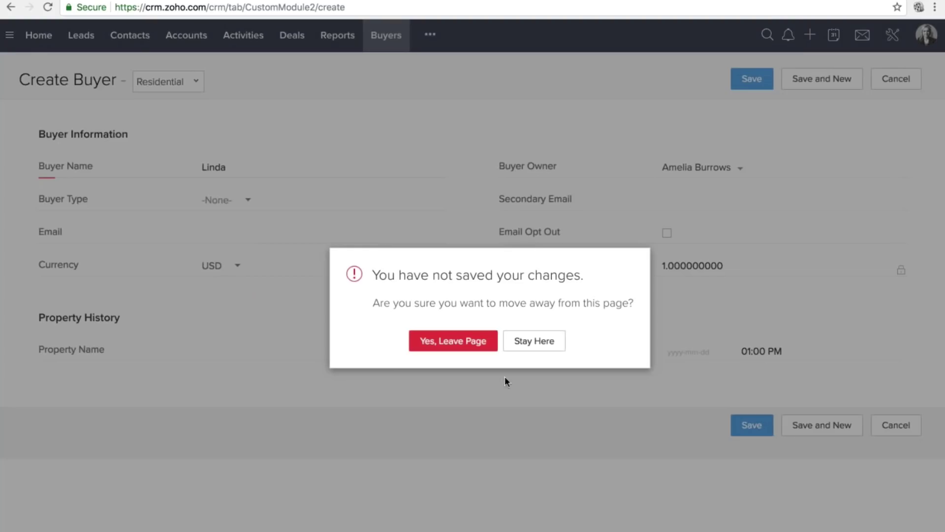
{"action": "left_click", "coordinate": [453, 341]}
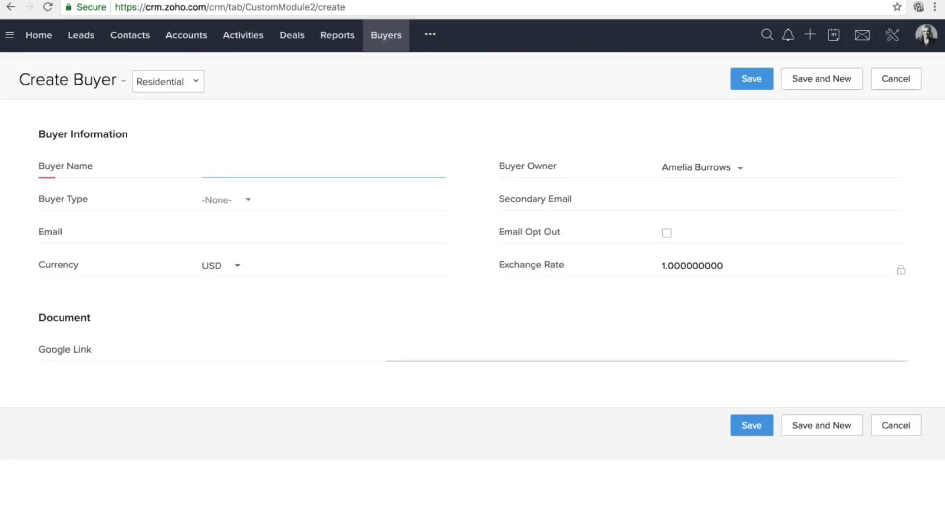
{"action": "type", "text": "Li"}
{"action": "key", "text": "Down"}
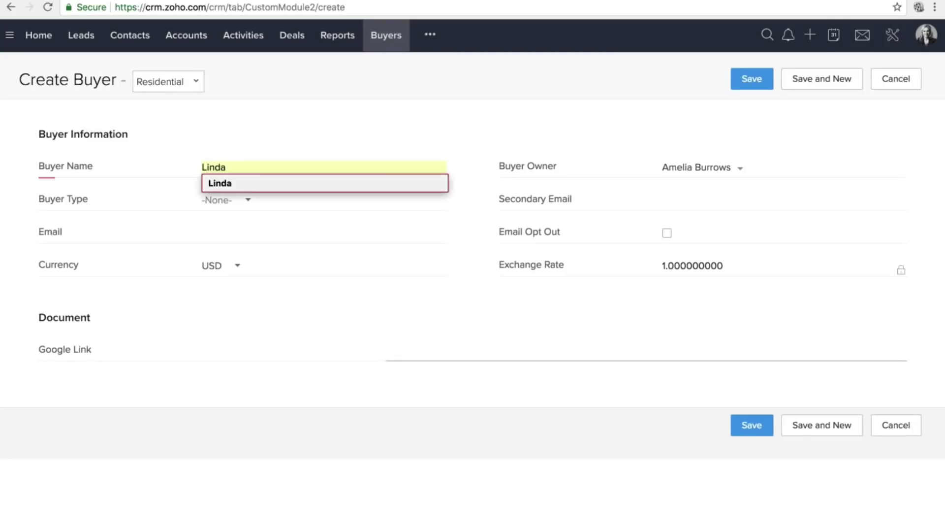
{"action": "key", "text": "Return"}
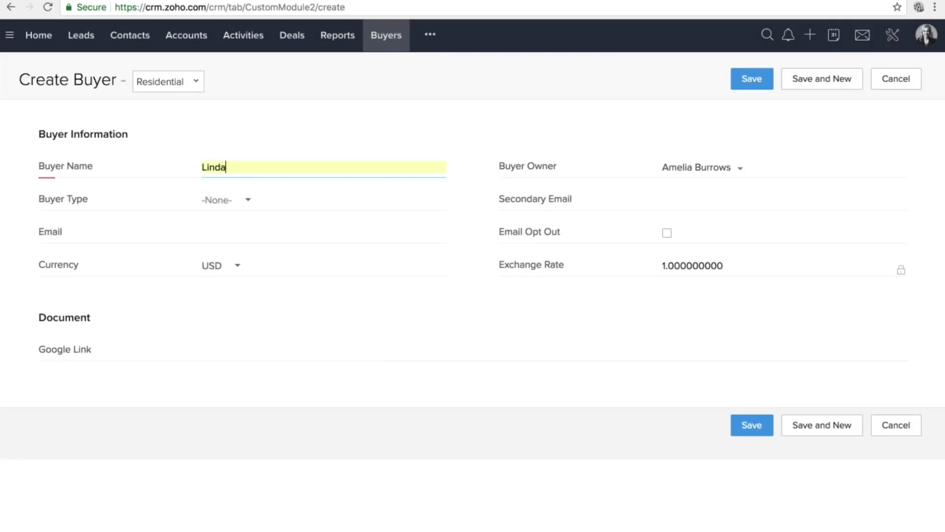
Save the Residential buyer record, review it, and go back to All Buyers.
{"action": "left_click", "coordinate": [751, 424]}
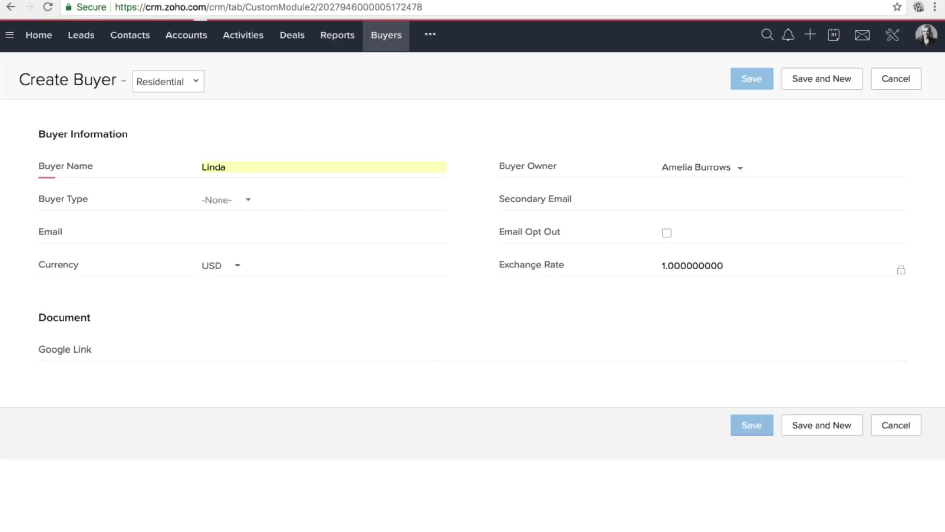
{"action": "scroll", "coordinate": [427, 449], "scroll_direction": "down", "scroll_amount": 8}
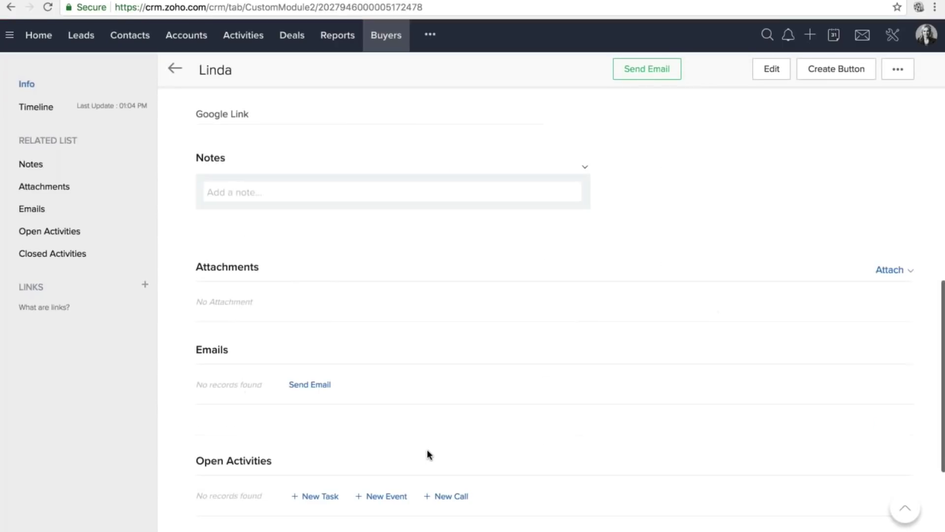
{"action": "scroll", "coordinate": [427, 449], "scroll_direction": "up", "scroll_amount": 7}
{"action": "scroll", "coordinate": [426, 453], "scroll_direction": "down", "scroll_amount": 6}
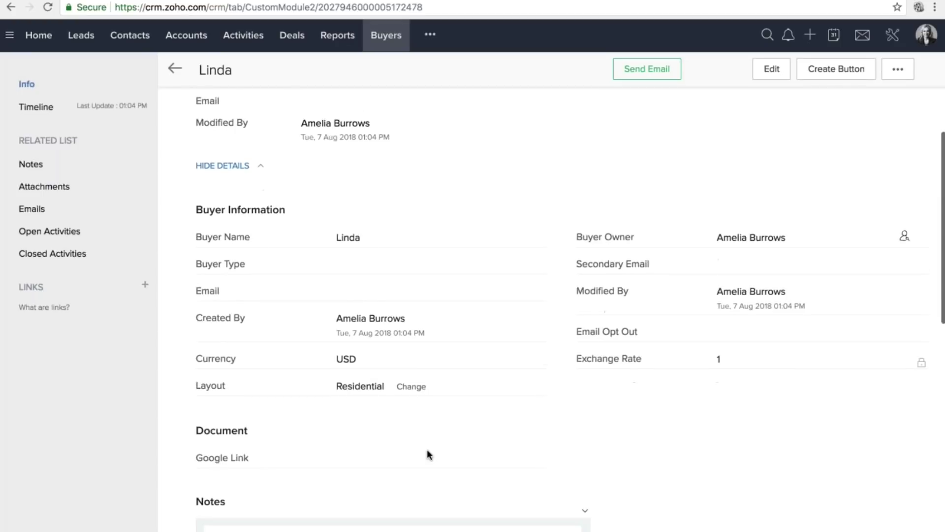
{"action": "left_click", "coordinate": [175, 68]}
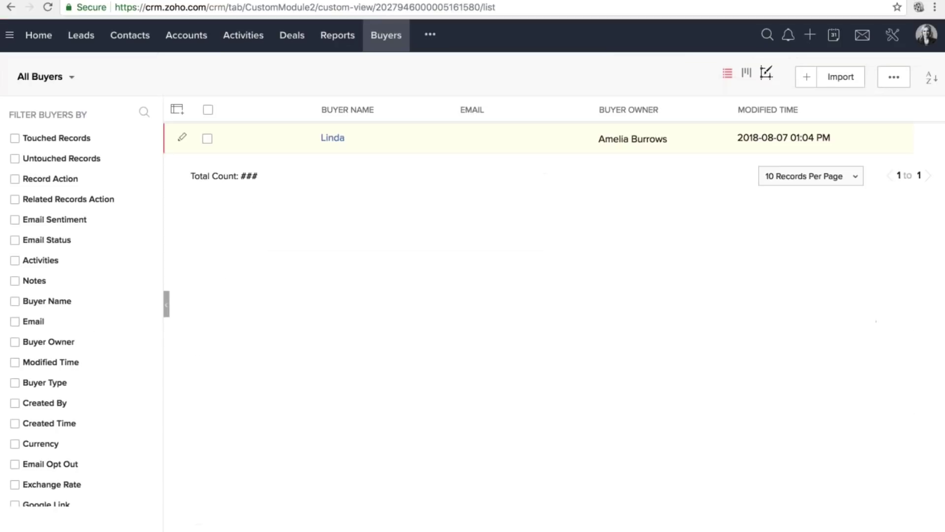
Go through Setup > Modules and Fields > Buyers to open the Commercial layout editor.
{"action": "left_click", "coordinate": [339, 138]}
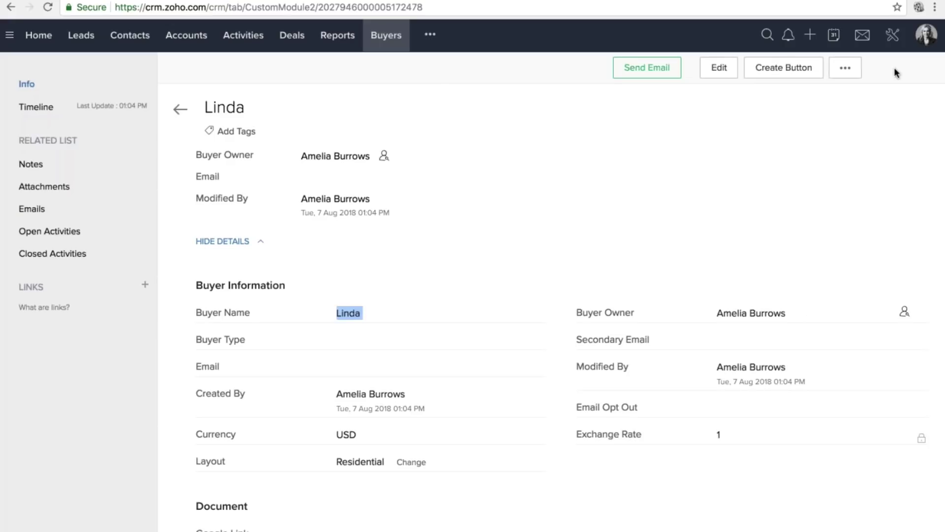
{"action": "left_click", "coordinate": [892, 36]}
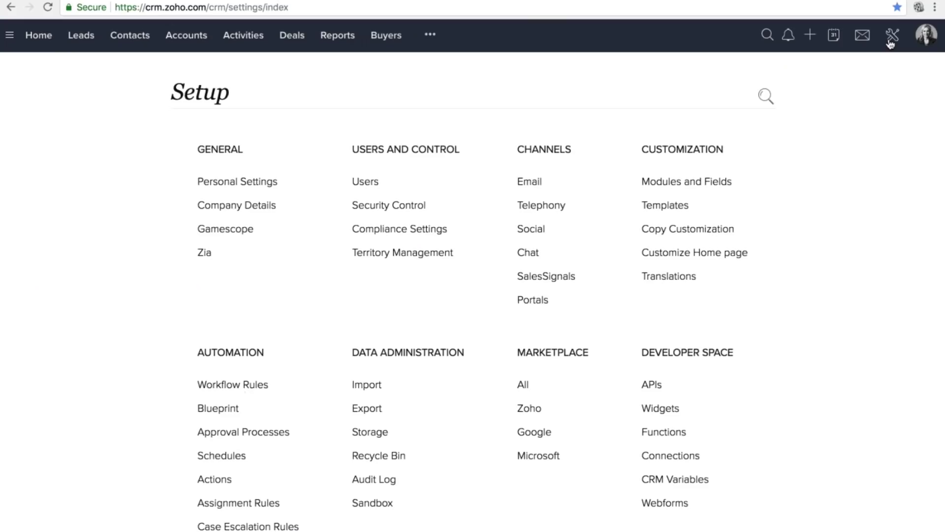
{"action": "left_click", "coordinate": [682, 182]}
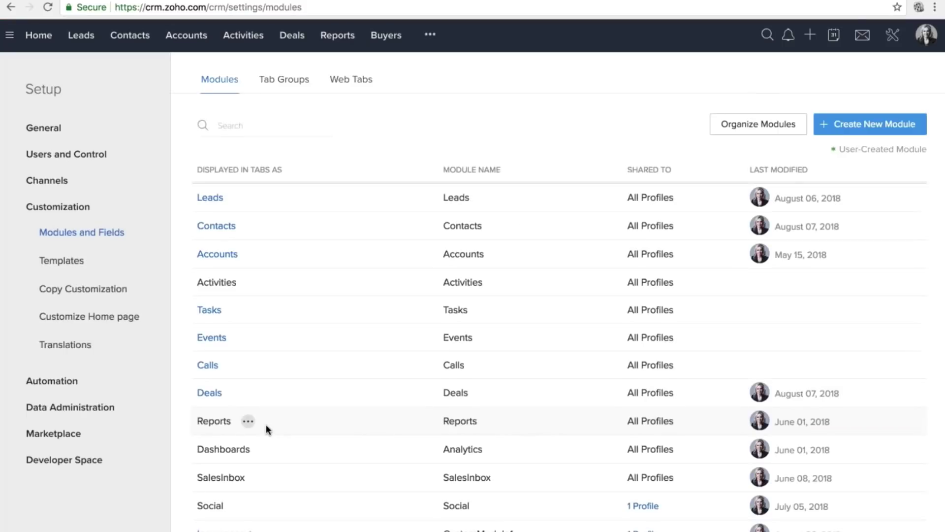
{"action": "scroll", "coordinate": [266, 430], "scroll_direction": "down", "scroll_amount": 3}
{"action": "left_click", "coordinate": [212, 416]}
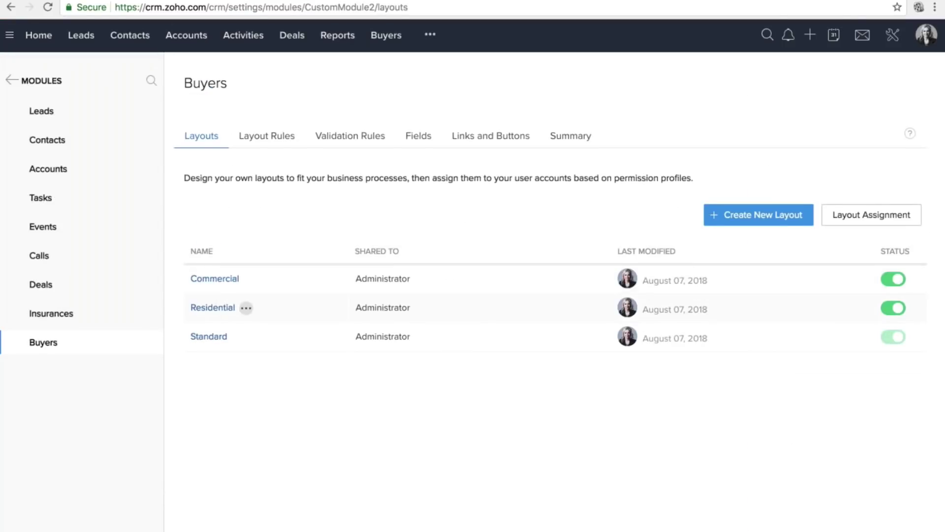
{"action": "left_click", "coordinate": [213, 307]}
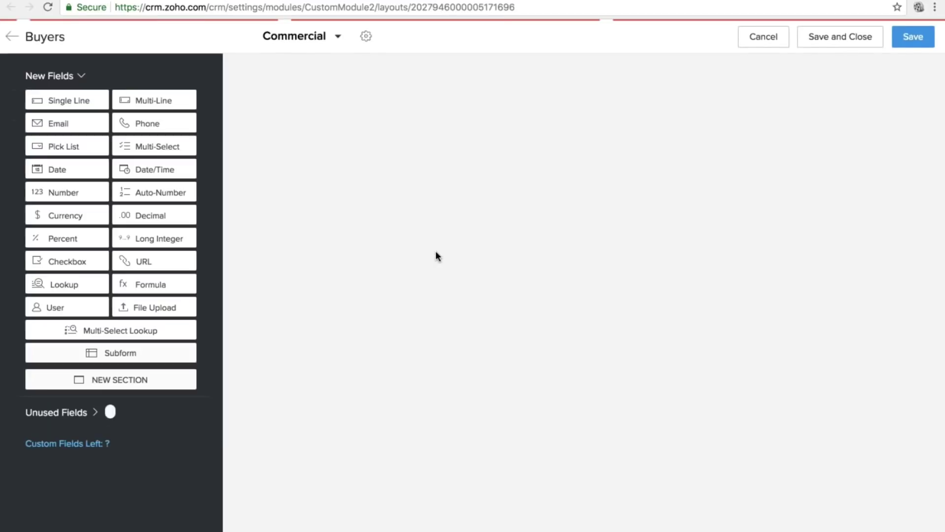
Open the Email field's options in the Residential layout twice and dismiss them without changes.
{"action": "scroll", "coordinate": [565, 250], "scroll_direction": "down", "scroll_amount": 1}
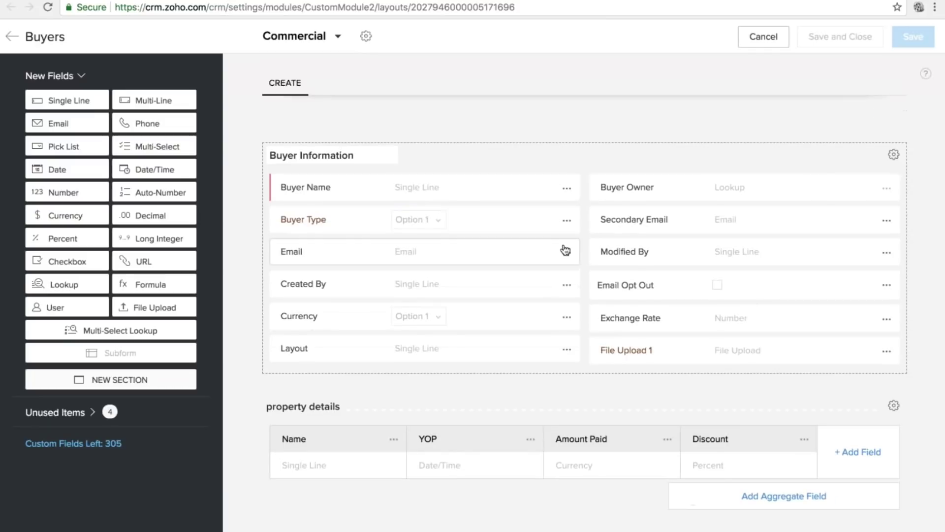
{"action": "left_click", "coordinate": [566, 251]}
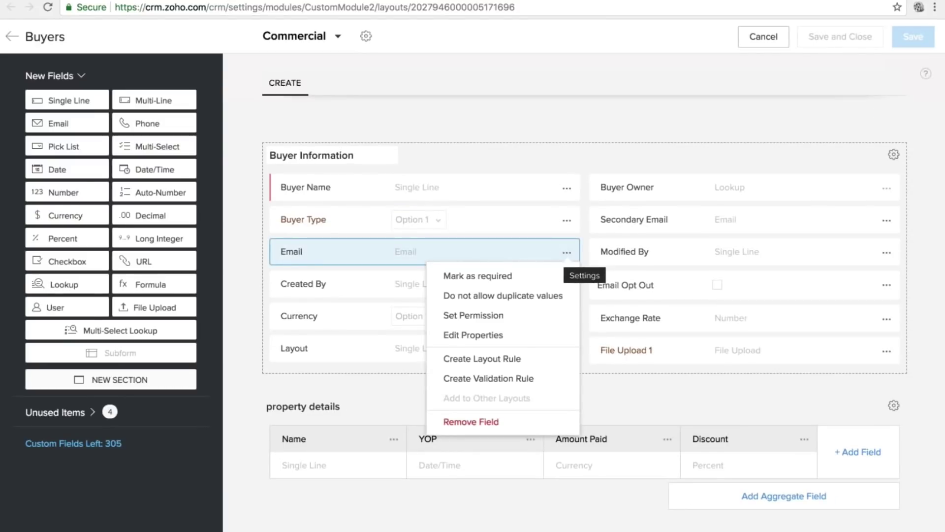
{"action": "key", "text": "Escape"}
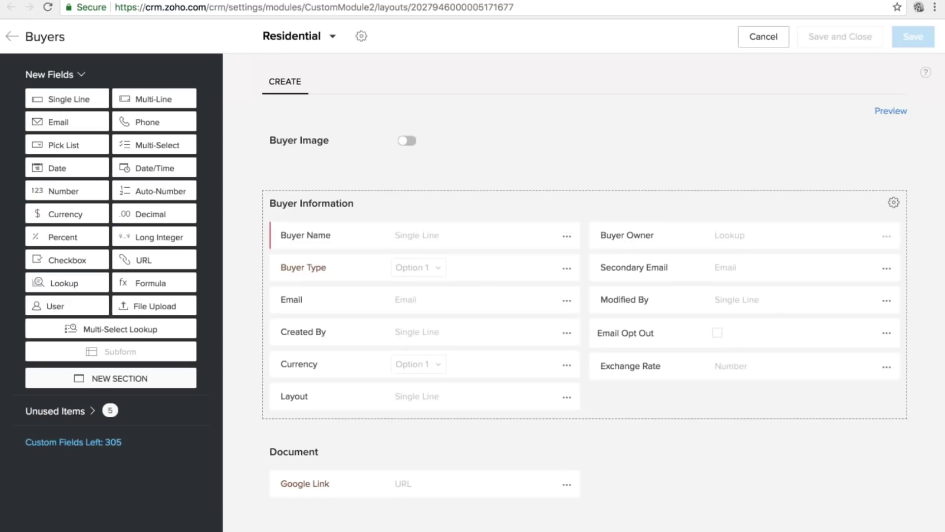
{"action": "left_click", "coordinate": [566, 300]}
{"action": "key", "text": "Escape"}
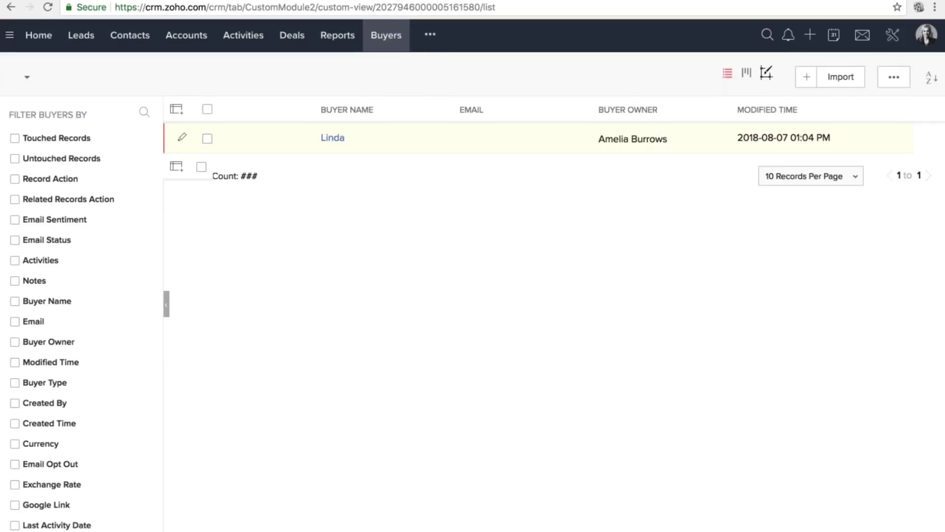
Start a new buyer on the Commercial layout and open that layout's editor.
{"action": "left_click", "coordinate": [807, 79]}
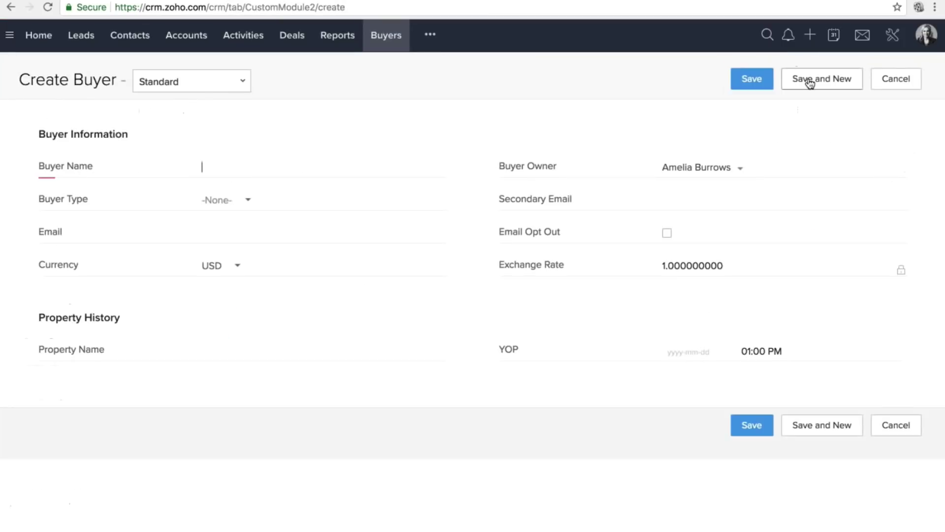
{"action": "left_click", "coordinate": [188, 83]}
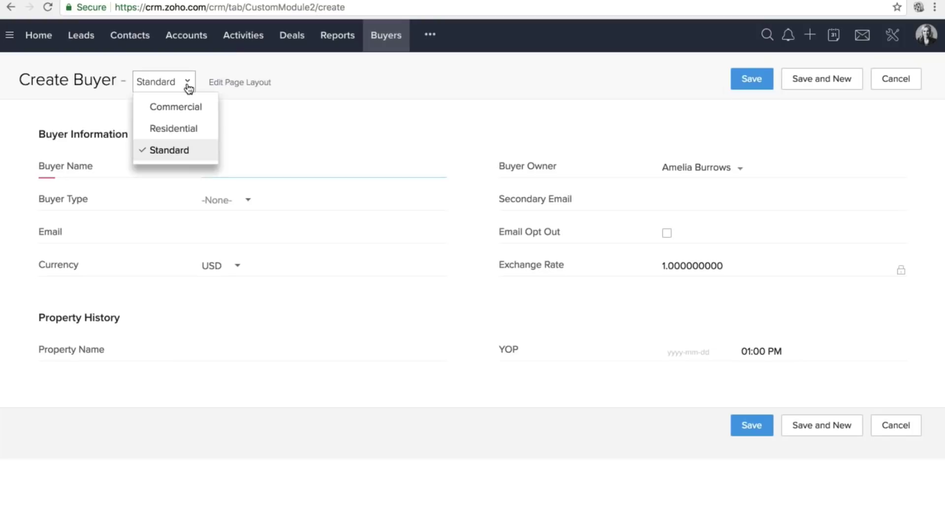
{"action": "left_click", "coordinate": [192, 109]}
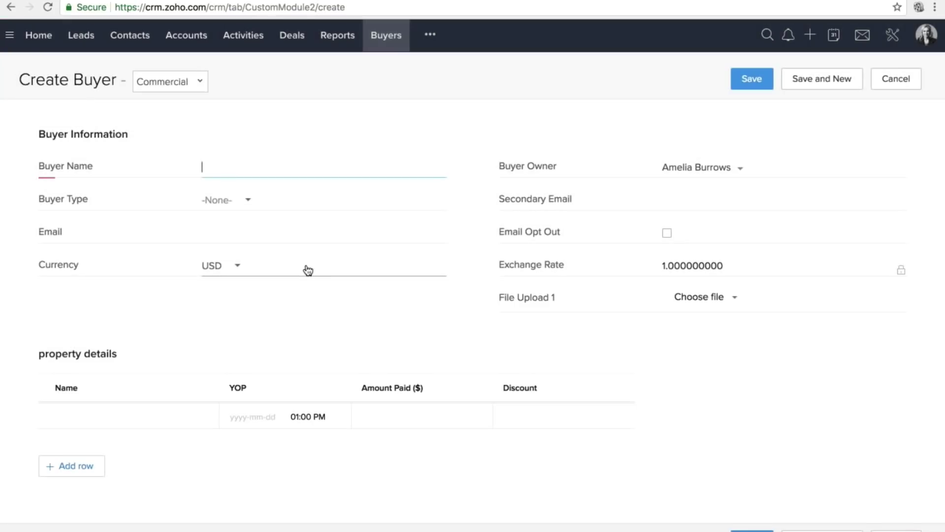
{"action": "left_click", "coordinate": [254, 83]}
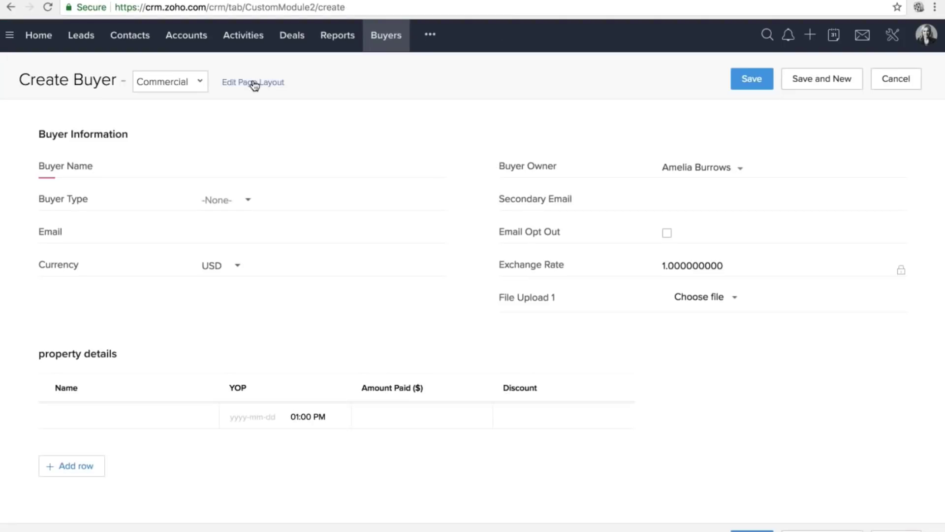
{"action": "left_click", "coordinate": [221, 84]}
Mark Email as required in the Commercial layout and save it.
{"action": "scroll", "coordinate": [573, 253], "scroll_direction": "down", "scroll_amount": 1}
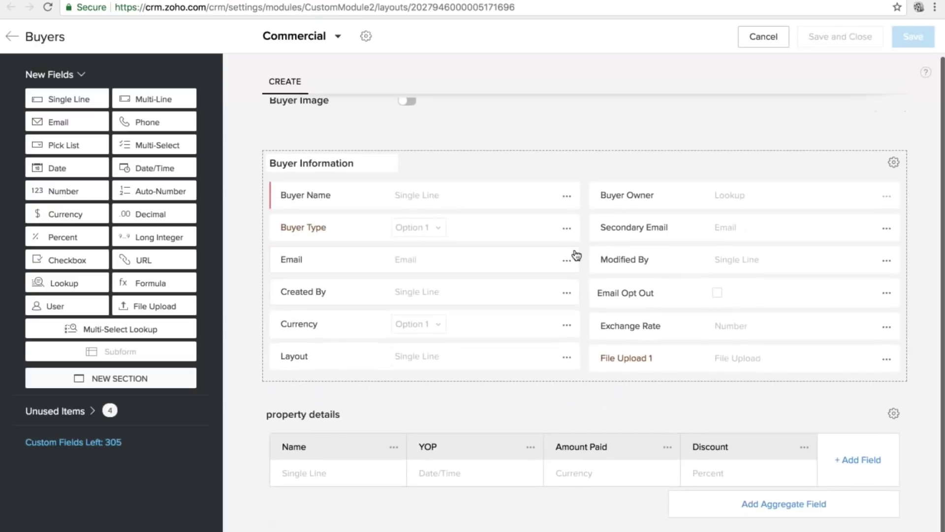
{"action": "left_click", "coordinate": [567, 260]}
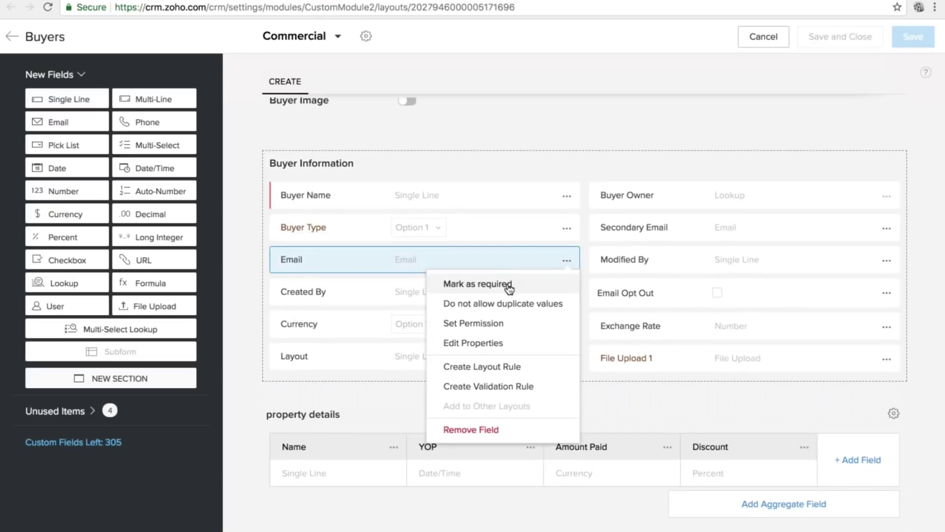
{"action": "left_click", "coordinate": [485, 280]}
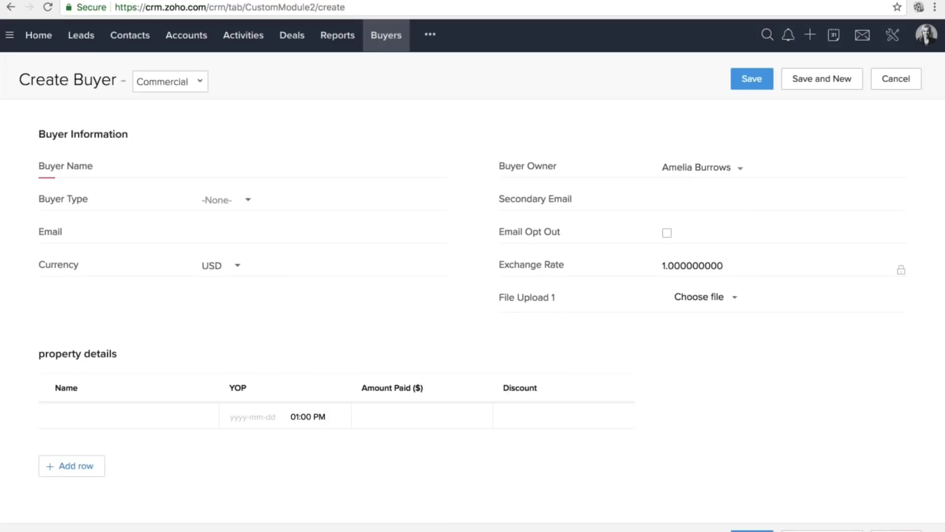
{"action": "left_click", "coordinate": [53, 4]}
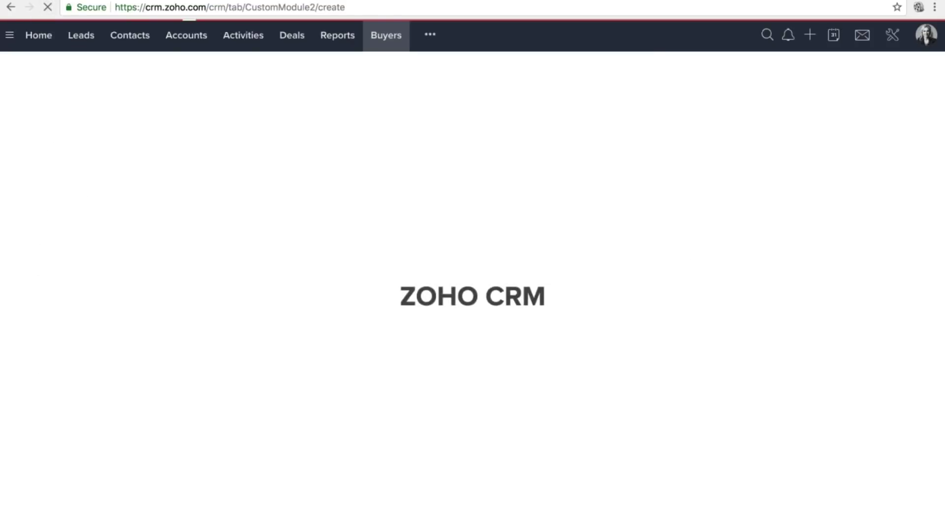
Switch the form to Commercial and fill in the buyer's name and e-mail address.
{"action": "left_click", "coordinate": [158, 81]}
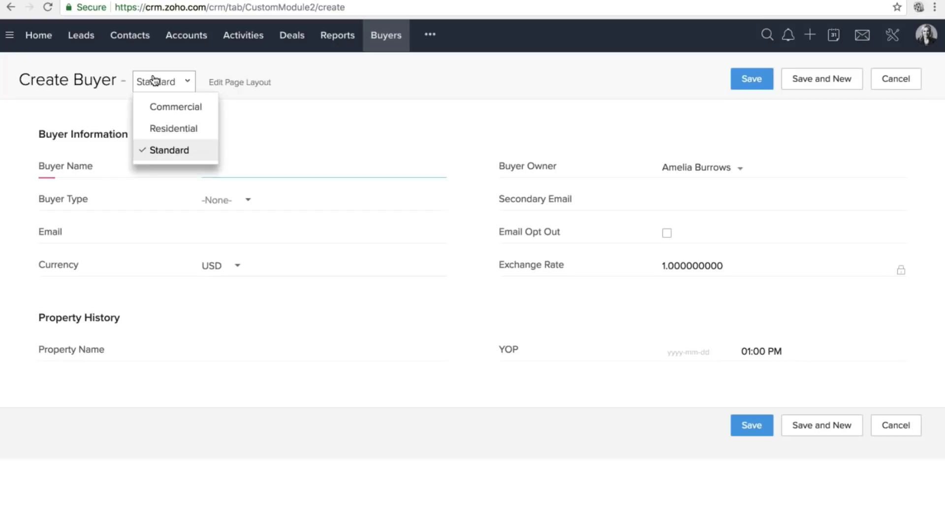
{"action": "left_click", "coordinate": [171, 106]}
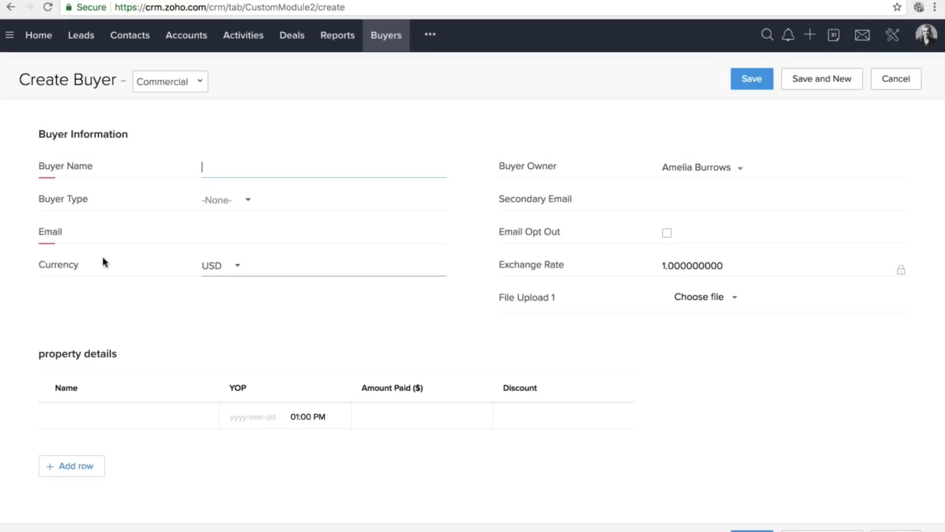
{"action": "left_click", "coordinate": [45, 235]}
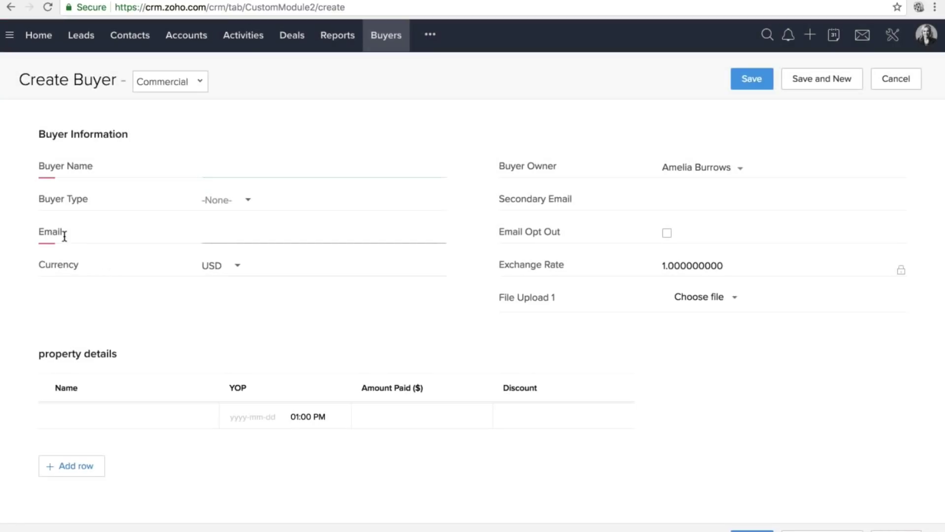
{"action": "left_click_drag", "start_coordinate": [38, 166], "coordinate": [87, 170]}
{"action": "left_click", "coordinate": [208, 166]}
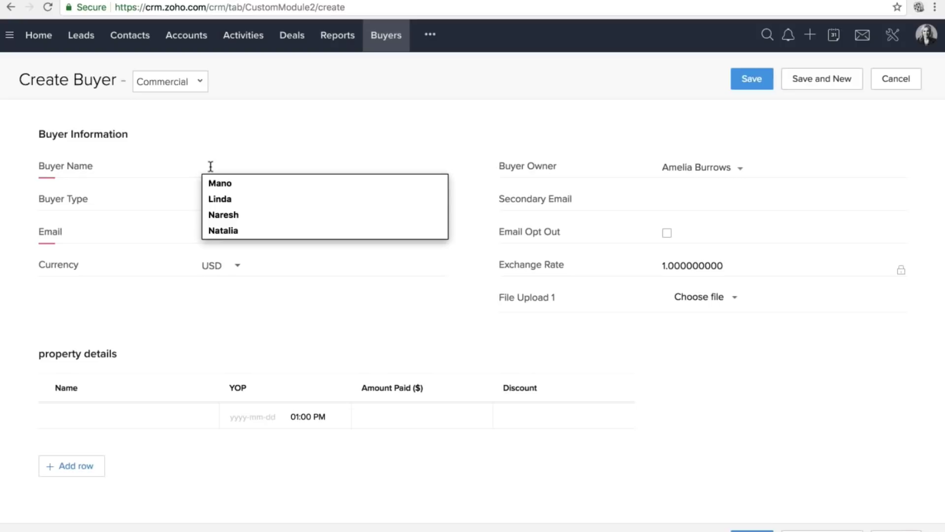
{"action": "type", "text": "Rachel"}
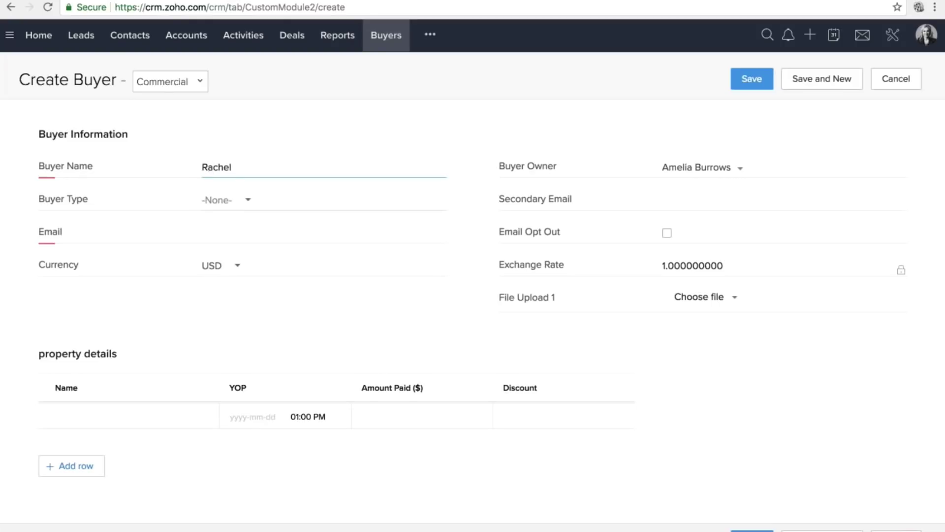
{"action": "left_click", "coordinate": [255, 225]}
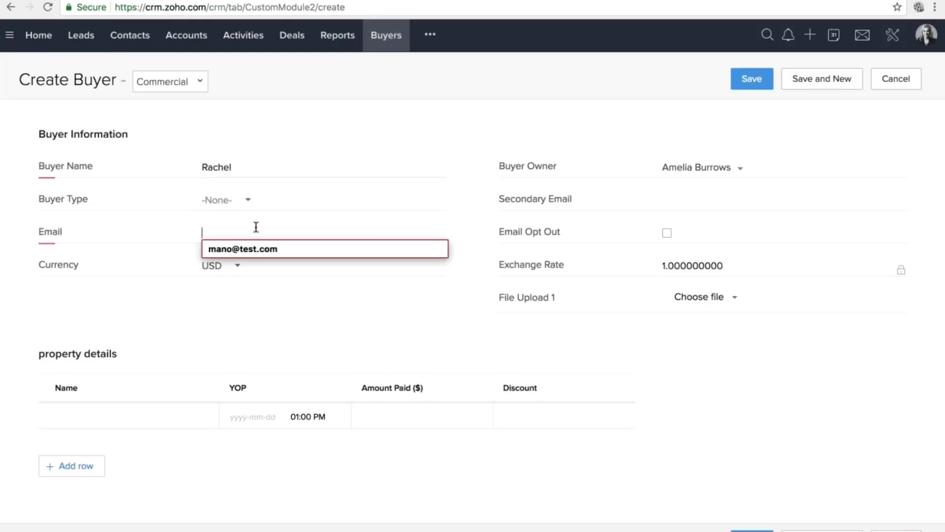
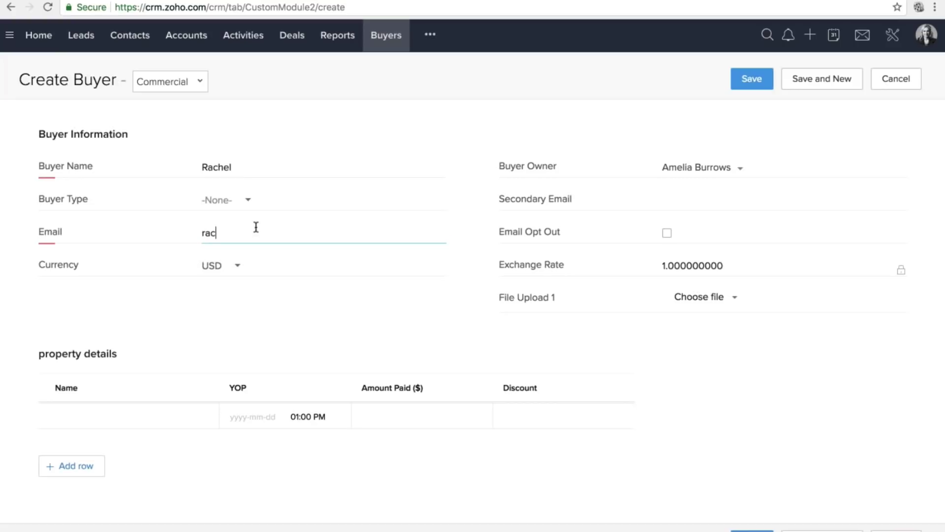
Clear the Email field to confirm the required-field error appears.
{"action": "key", "text": "ctrl+a"}
{"action": "type", "text": "c"}
{"action": "key", "text": "BackSpace"}
{"action": "left_click", "coordinate": [751, 79]}
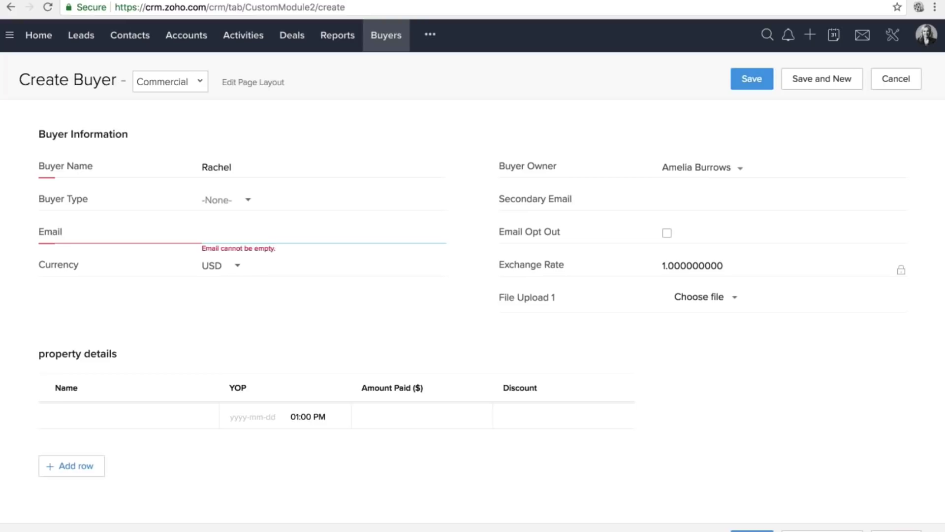
Re-enter the buyer's e-mail address and save the Commercial buyer record.
{"action": "double_click", "coordinate": [234, 249]}
{"action": "type", "text": "Commercial"}
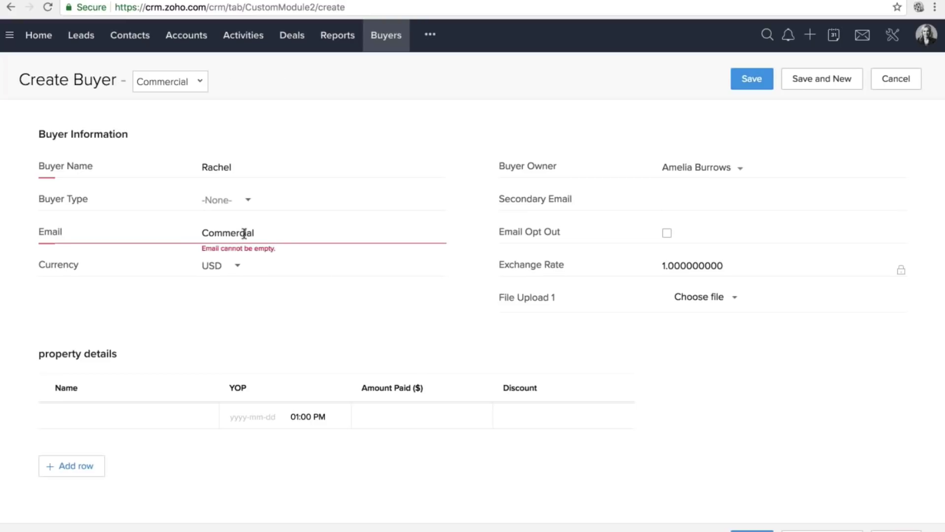
{"action": "double_click", "coordinate": [244, 233]}
{"action": "left_click", "coordinate": [752, 78]}
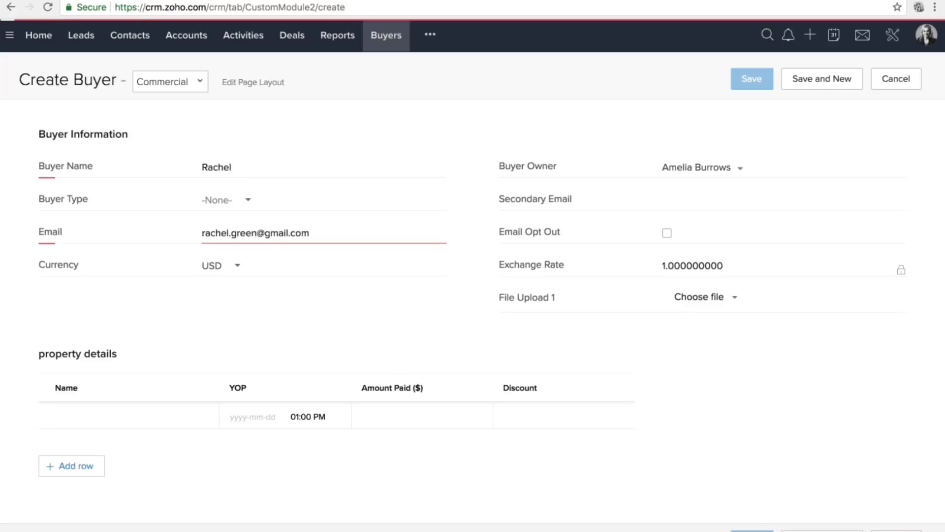
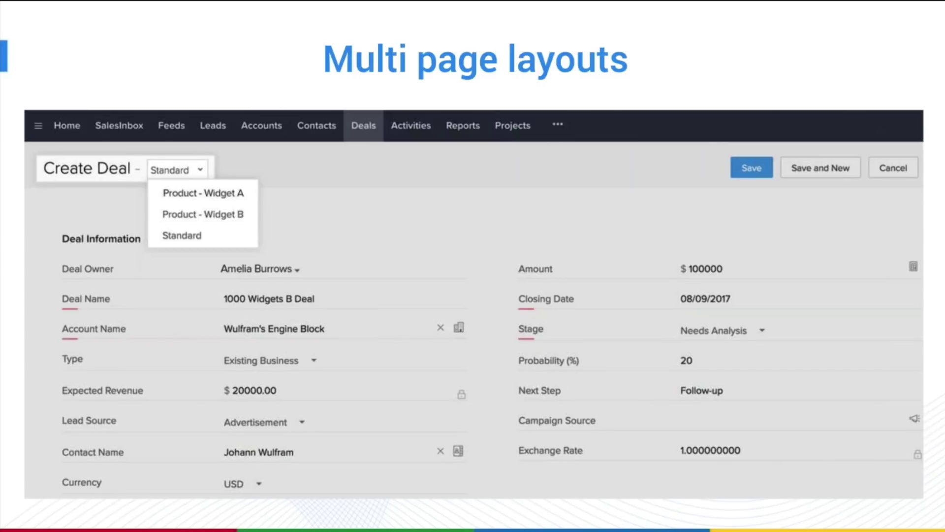
Advance the presentation from the Multi page layouts slide to the Subforms slide.
{"action": "key", "text": "Right"}
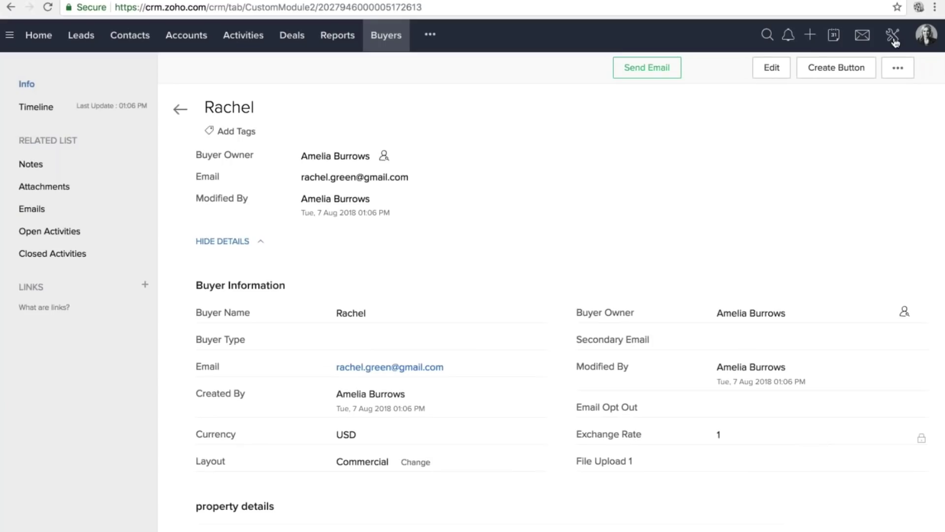
Open the Buyers module's Layouts page under Setup's Modules and Fields.
{"action": "left_click", "coordinate": [893, 37]}
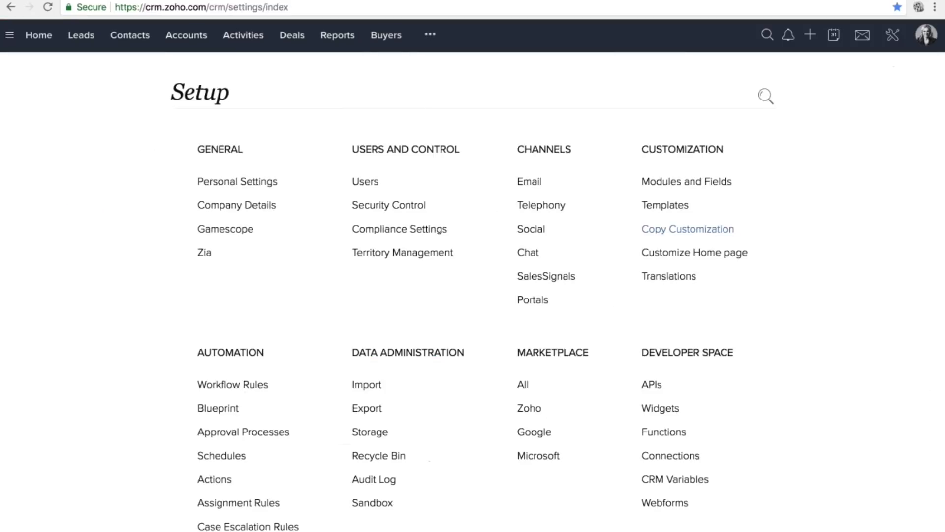
{"action": "left_click", "coordinate": [681, 183]}
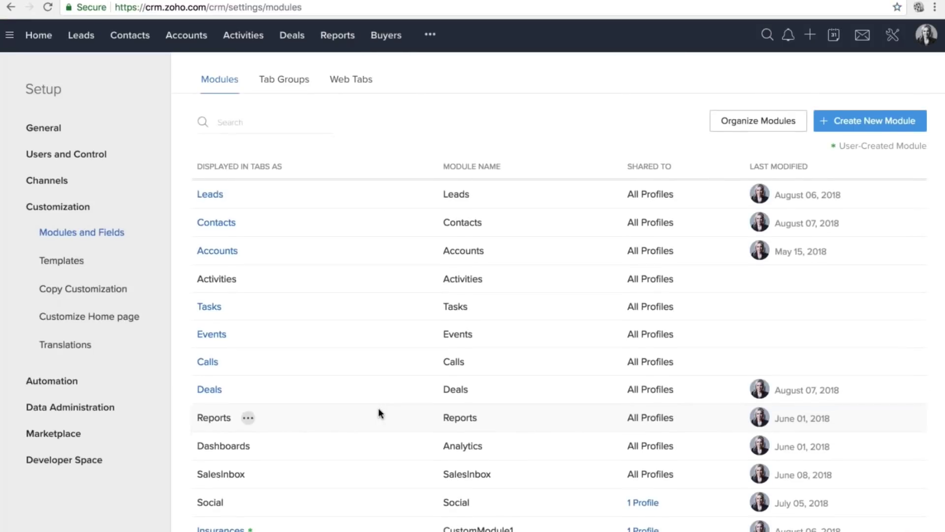
{"action": "scroll", "coordinate": [379, 413], "scroll_direction": "down", "scroll_amount": 3}
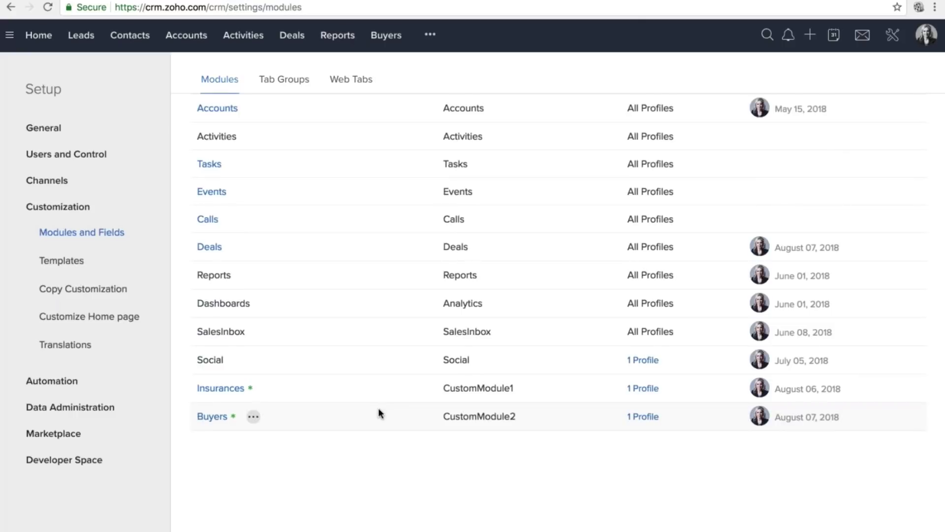
{"action": "left_click", "coordinate": [253, 416]}
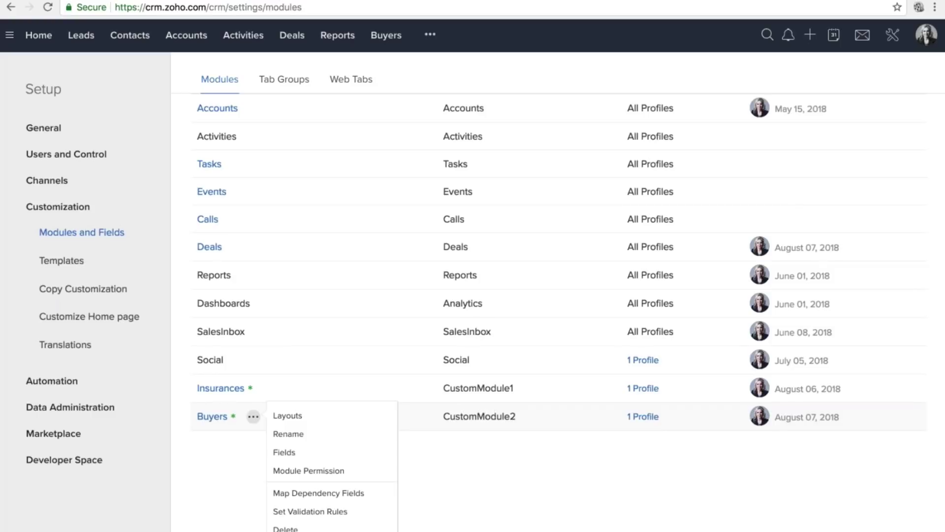
{"action": "left_click", "coordinate": [287, 416]}
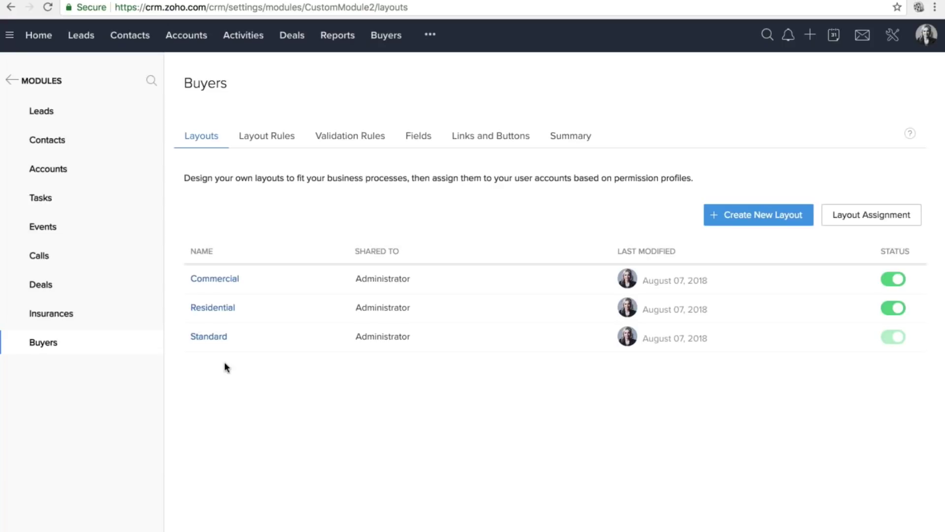
{"action": "left_click", "coordinate": [214, 278]}
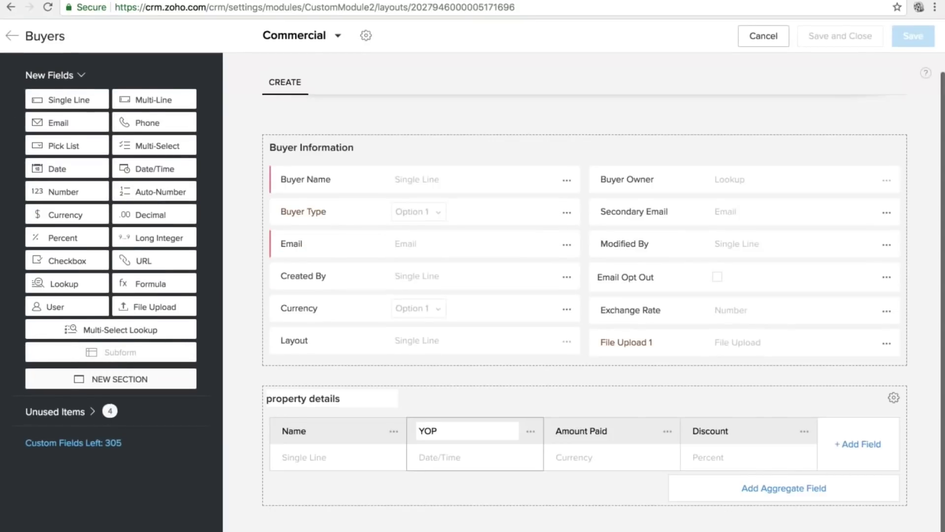
{"action": "left_click", "coordinate": [315, 399]}
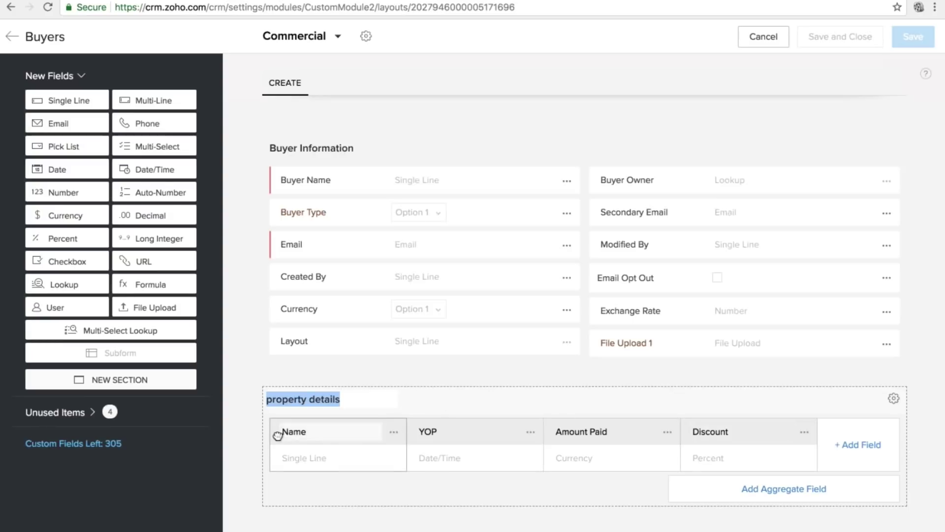
{"action": "left_click", "coordinate": [294, 431]}
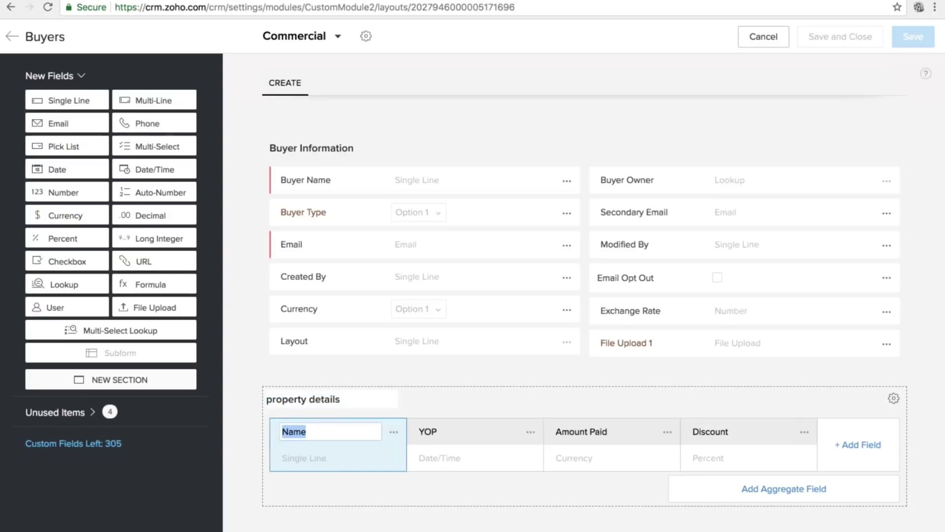
{"action": "key", "text": "Tab"}
{"action": "key", "text": "Tab"}
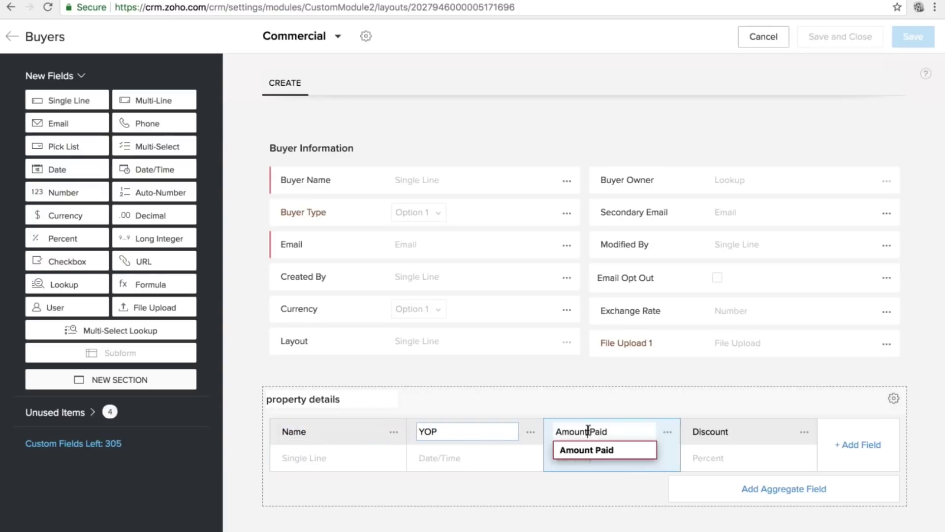
{"action": "key", "text": "Tab"}
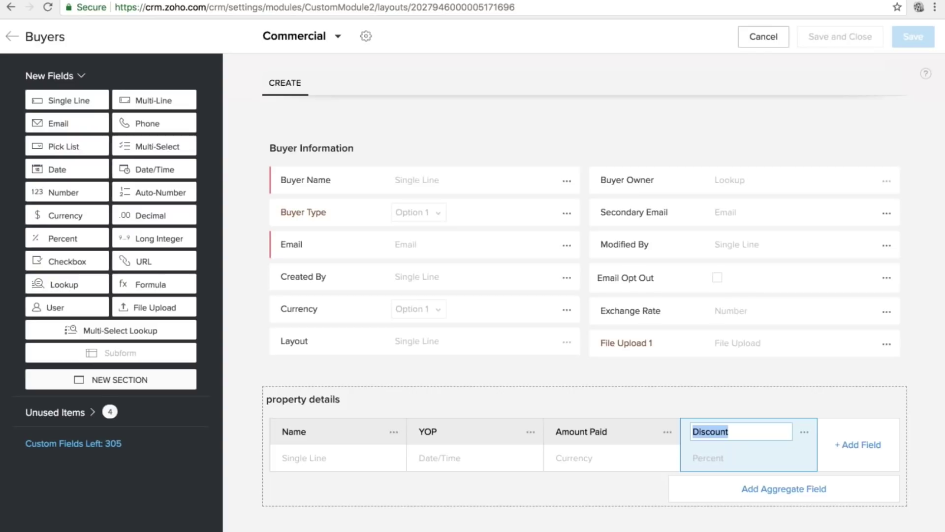
{"action": "left_click", "coordinate": [12, 37]}
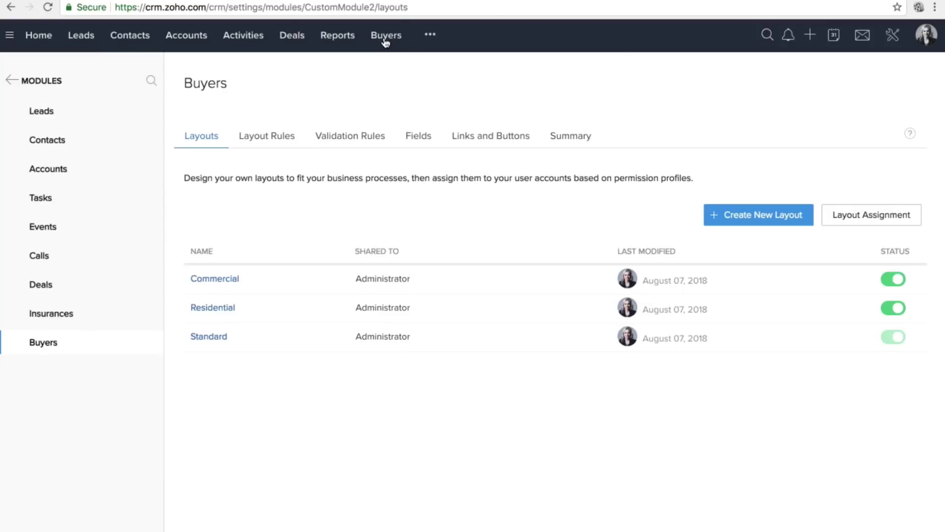
Start a new buyer record in the Commercial layout and enter the buyer's name.
{"action": "left_click", "coordinate": [386, 35]}
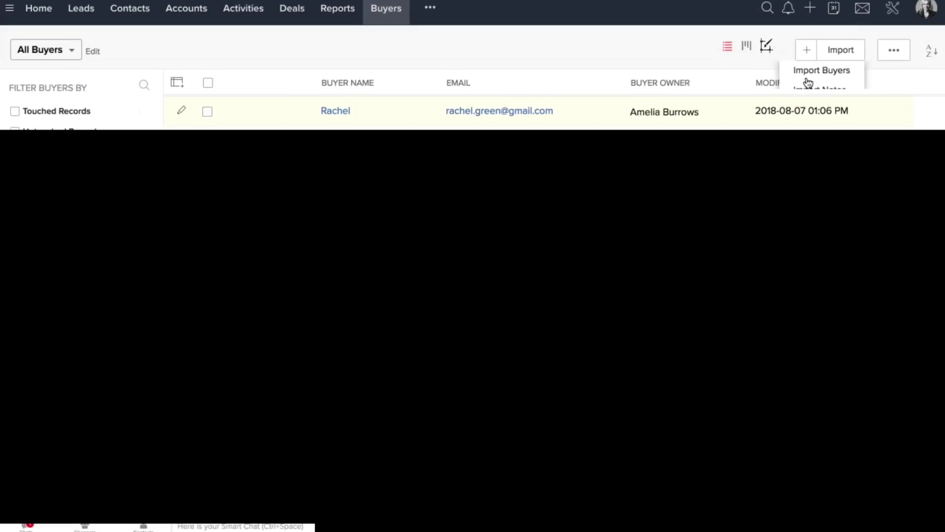
{"action": "left_click", "coordinate": [812, 83]}
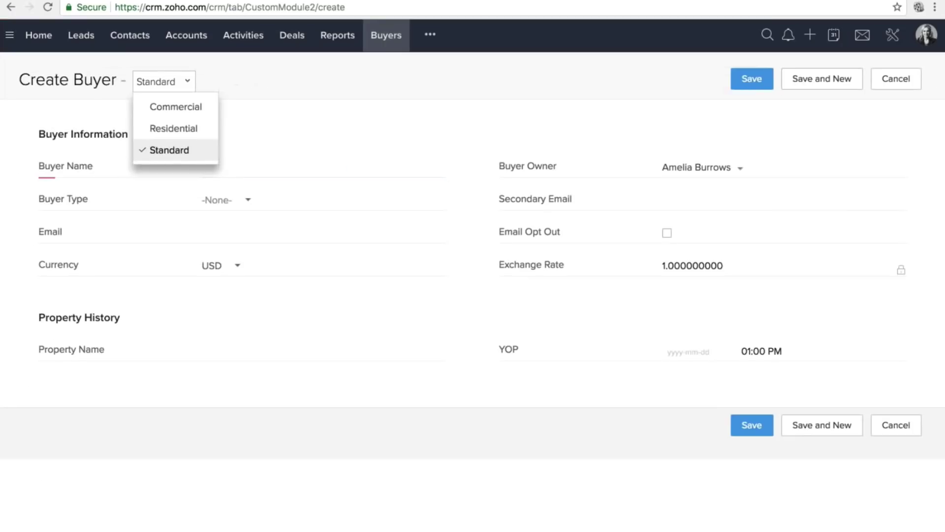
{"action": "left_click", "coordinate": [180, 107]}
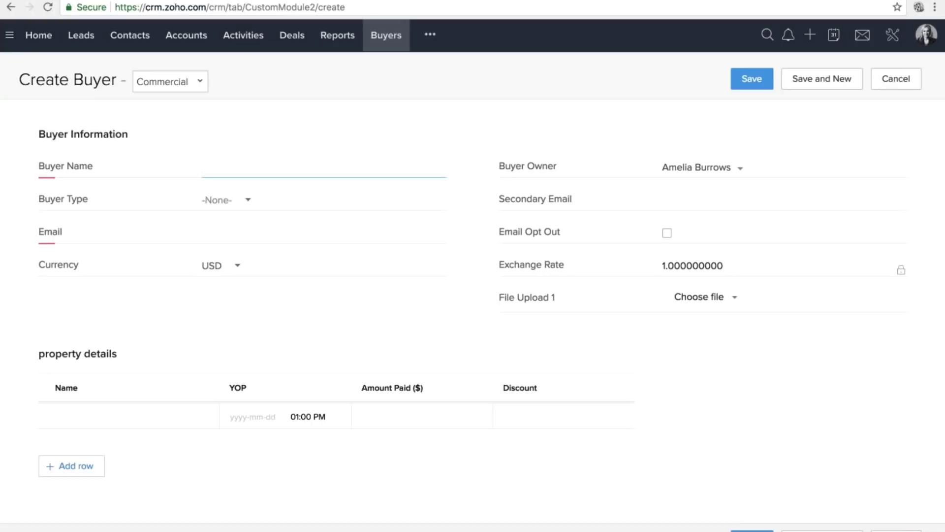
{"action": "type", "text": "Anna"}
Set Buyer Type to Commercial and fill in the buyer's e-mail address.
{"action": "left_click", "coordinate": [240, 203]}
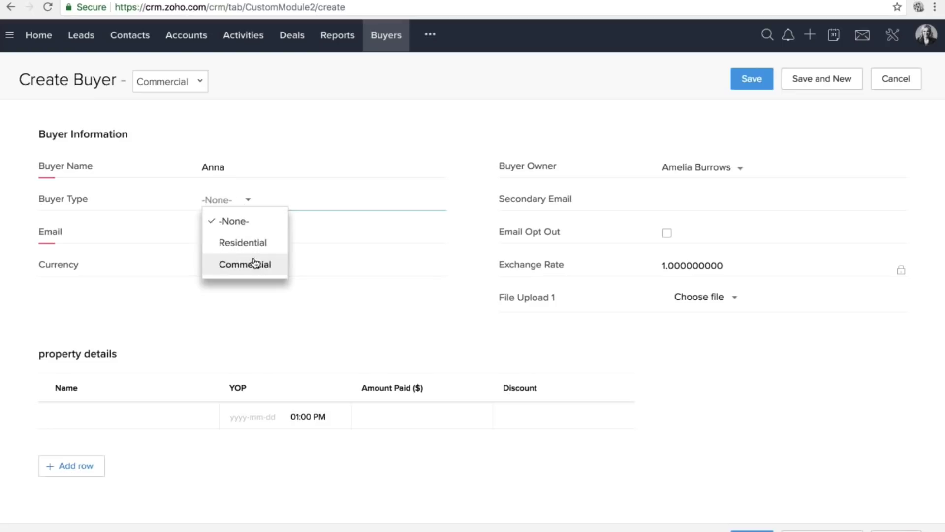
{"action": "left_click", "coordinate": [254, 263]}
{"action": "left_click", "coordinate": [243, 226]}
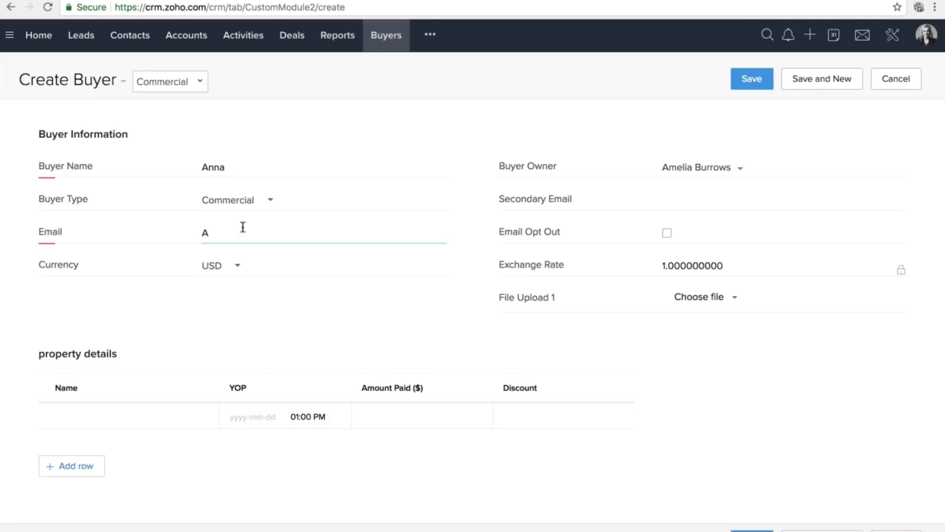
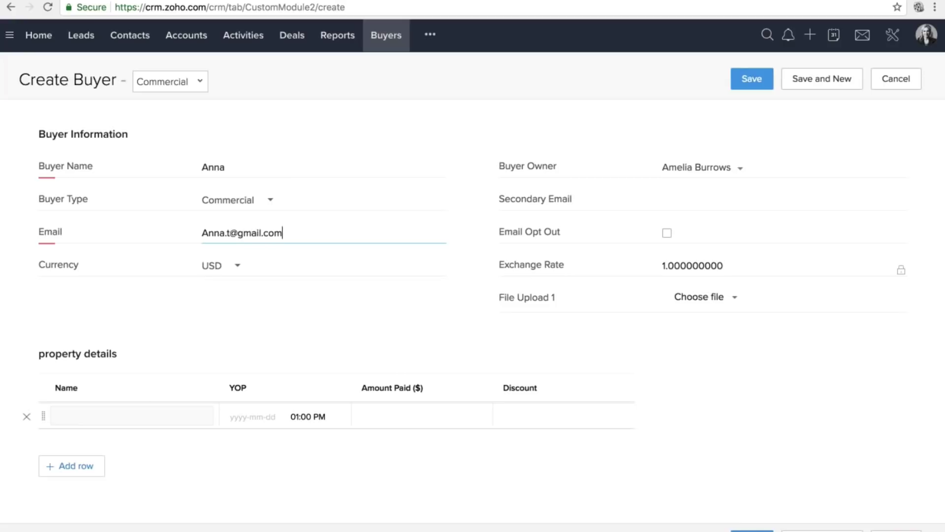
{"action": "left_click", "coordinate": [140, 407]}
{"action": "left_click_drag", "start_coordinate": [38, 354], "coordinate": [120, 358]}
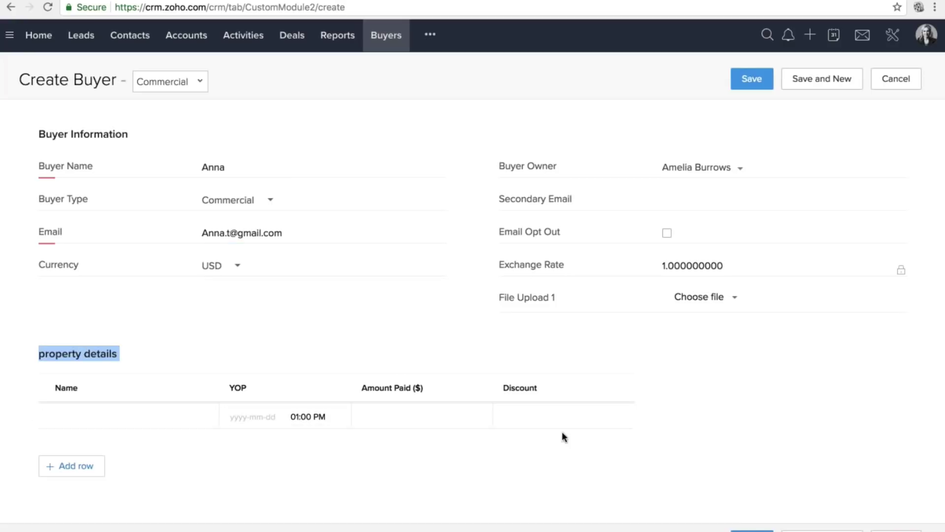
Fill the first property row: Orichid Palace, YOP 2006-03-01, amount paid 3000, discount 10.
{"action": "left_click", "coordinate": [98, 417]}
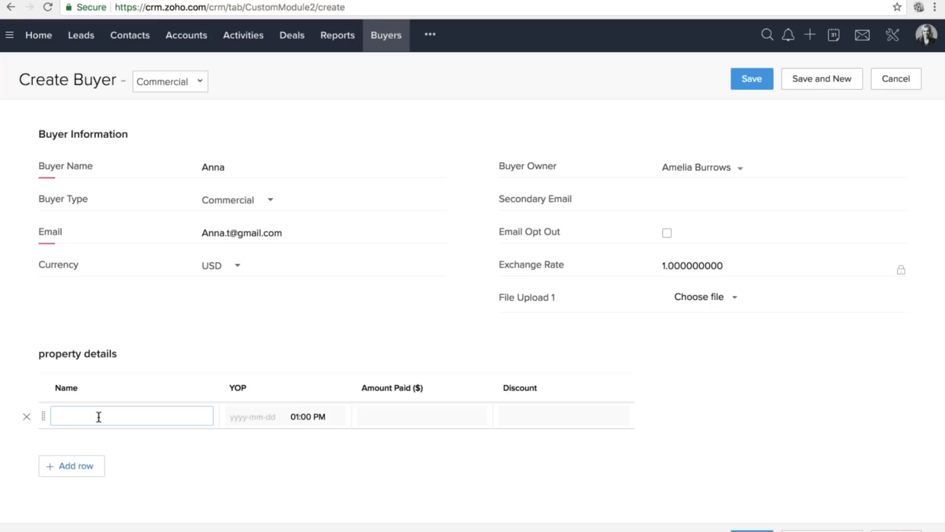
{"action": "type", "text": "Orichid Palace"}
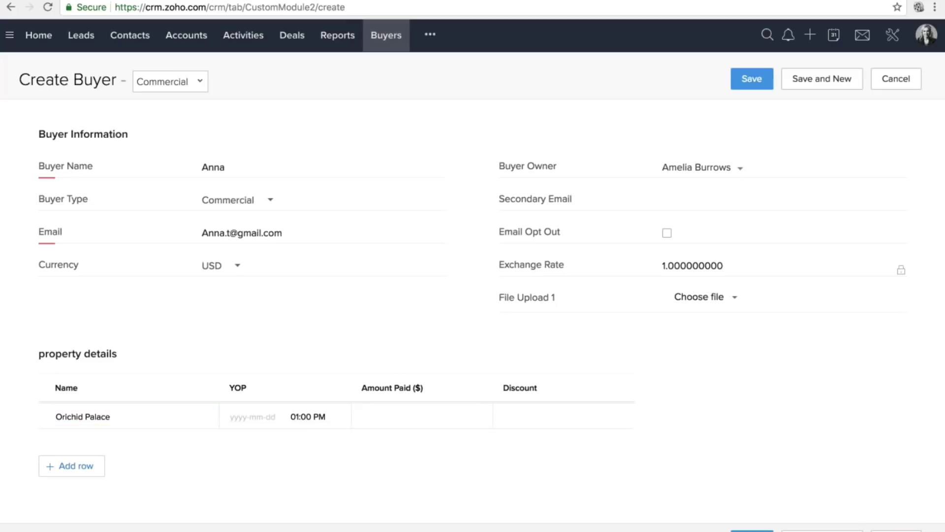
{"action": "left_click", "coordinate": [248, 416]}
{"action": "double_click", "coordinate": [239, 249]}
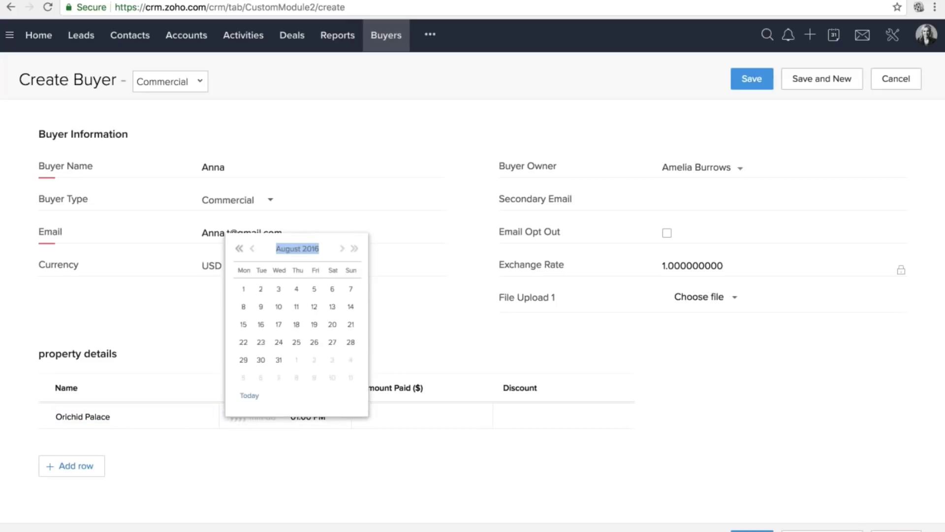
{"action": "left_click", "coordinate": [239, 248]}
{"action": "double_click", "coordinate": [239, 249]}
{"action": "left_click", "coordinate": [239, 248]}
{"action": "left_click", "coordinate": [240, 249]}
{"action": "left_click", "coordinate": [239, 249]}
{"action": "left_click", "coordinate": [240, 249]}
{"action": "left_click", "coordinate": [239, 249]}
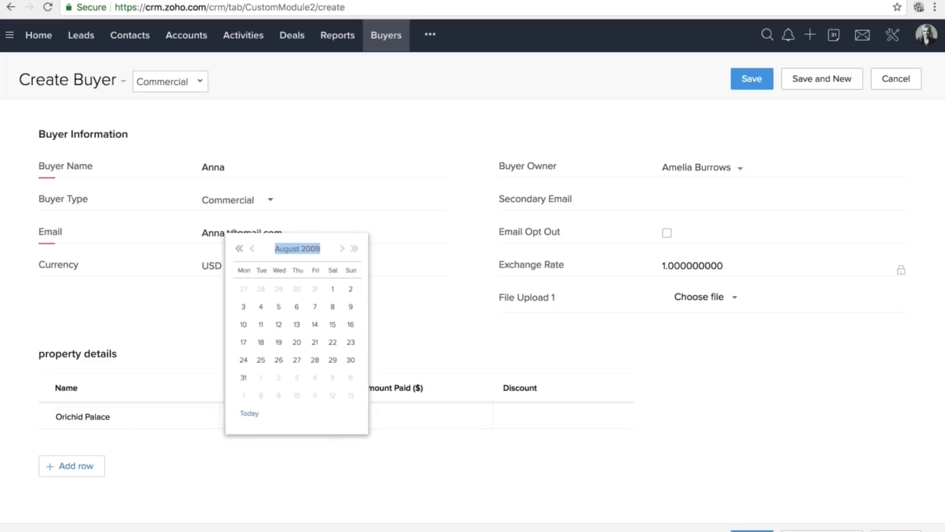
{"action": "left_click", "coordinate": [239, 249]}
{"action": "left_click", "coordinate": [240, 249]}
{"action": "left_click", "coordinate": [251, 249]}
{"action": "left_click", "coordinate": [251, 249]}
{"action": "left_click", "coordinate": [251, 249]}
{"action": "left_click", "coordinate": [251, 249]}
{"action": "left_click", "coordinate": [251, 249]}
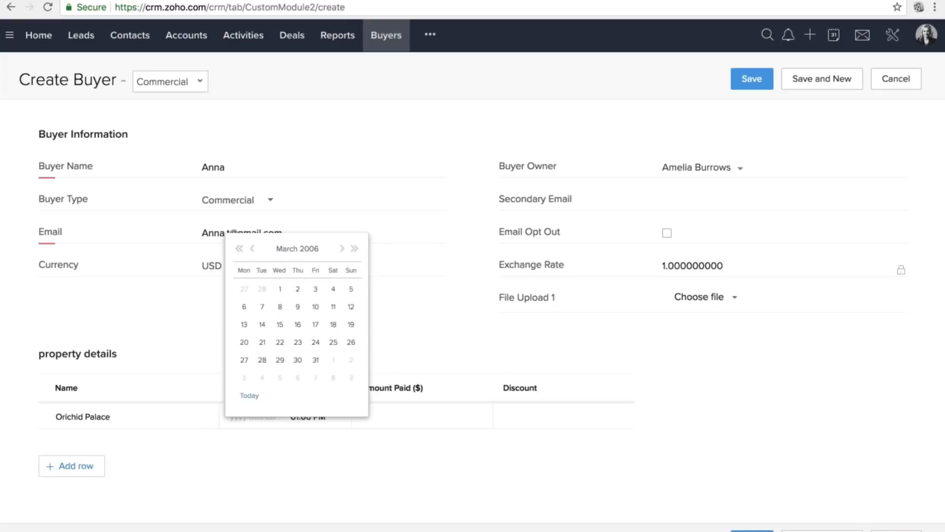
{"action": "left_click", "coordinate": [280, 289]}
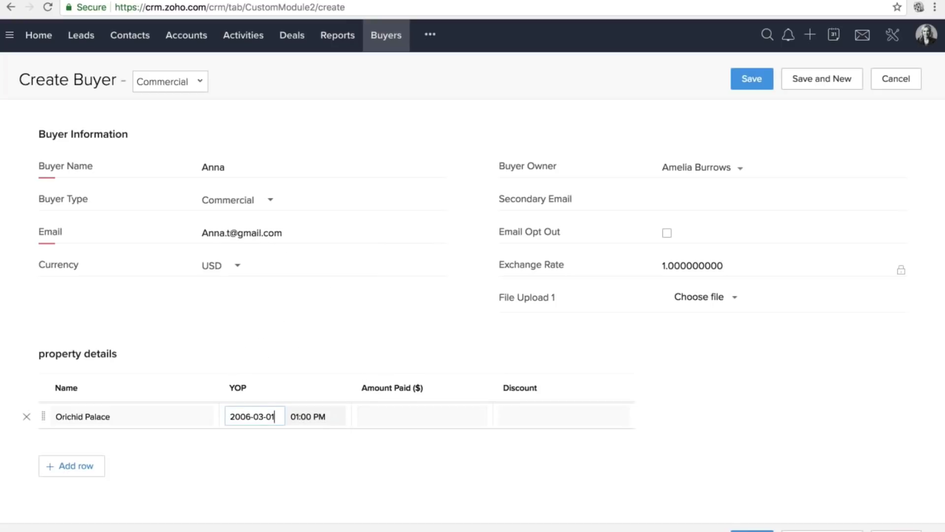
{"action": "left_click", "coordinate": [395, 416]}
{"action": "type", "text": "3"}
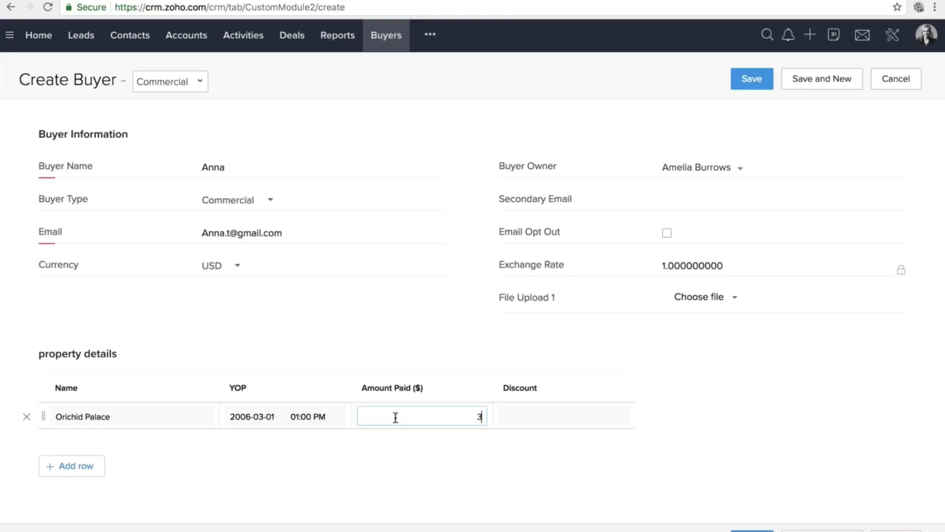
{"action": "type", "text": "000"}
{"action": "left_click", "coordinate": [537, 424]}
{"action": "type", "text": "12"}
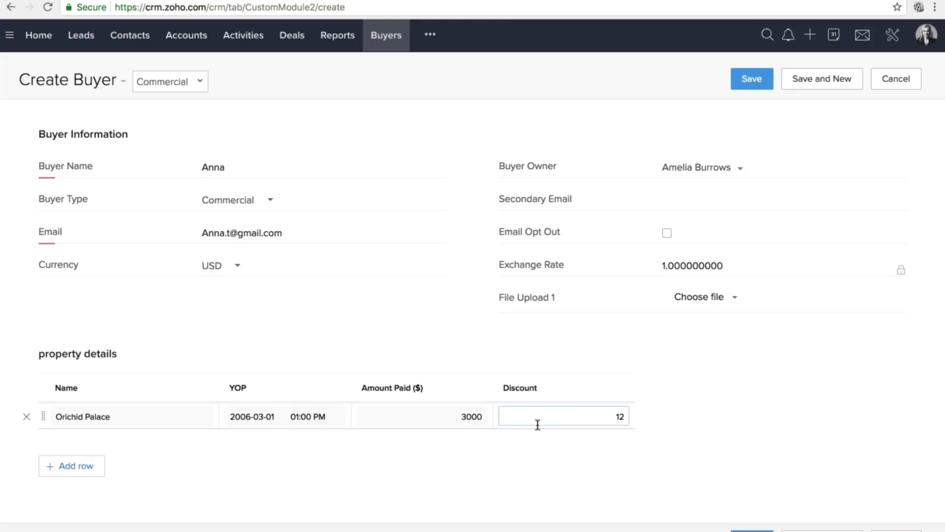
{"action": "key", "text": "BackSpace"}
{"action": "type", "text": "0"}
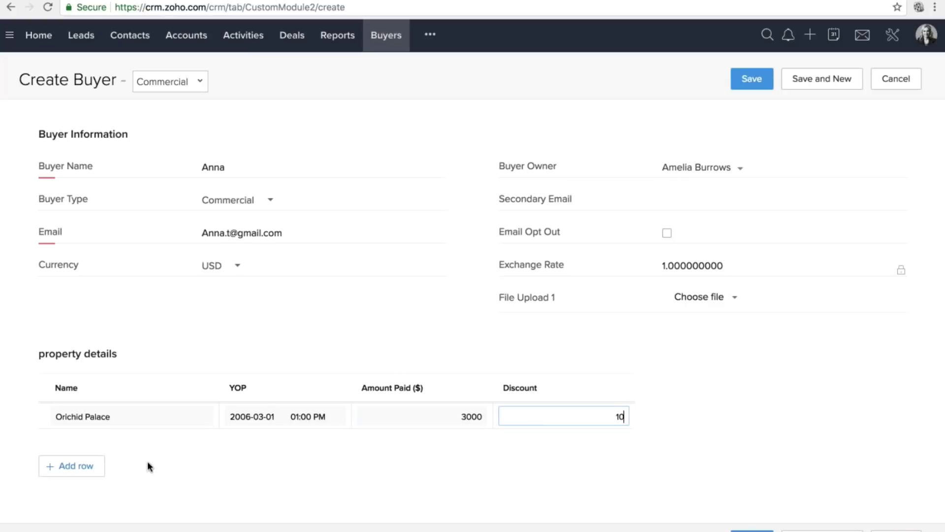
Add a second row: Tulip Gardens, purchased 2010-05-07, amount paid 3200, discount 15.
{"action": "left_click", "coordinate": [71, 465]}
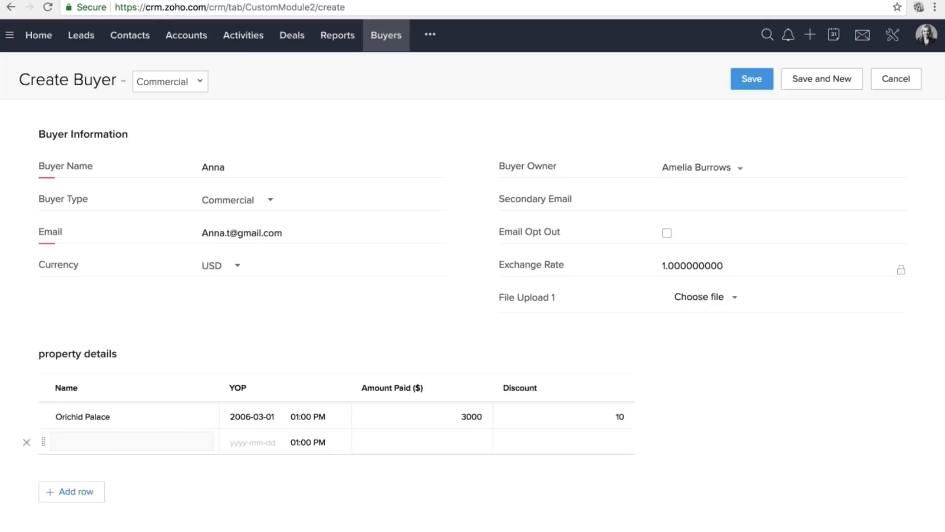
{"action": "left_click", "coordinate": [98, 443]}
{"action": "type", "text": "Tulip "}
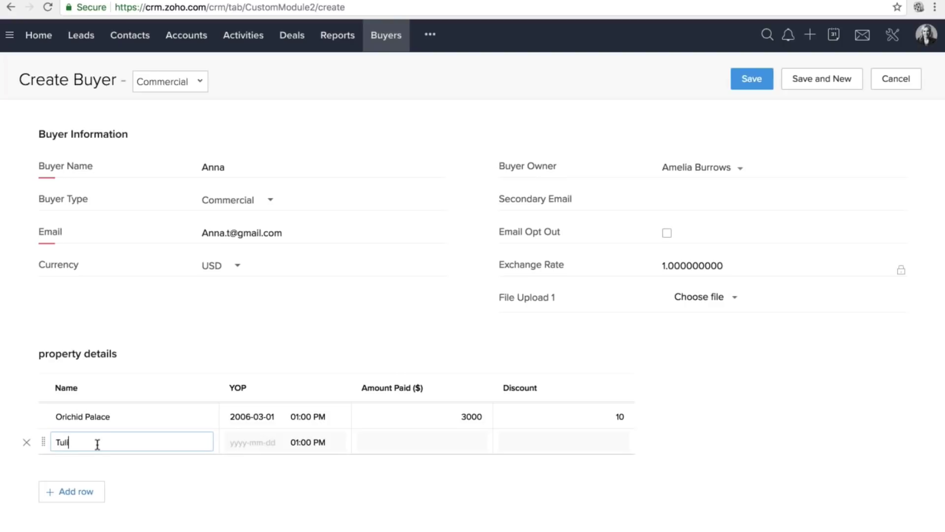
{"action": "type", "text": "Gardens"}
{"action": "key", "text": "Tab"}
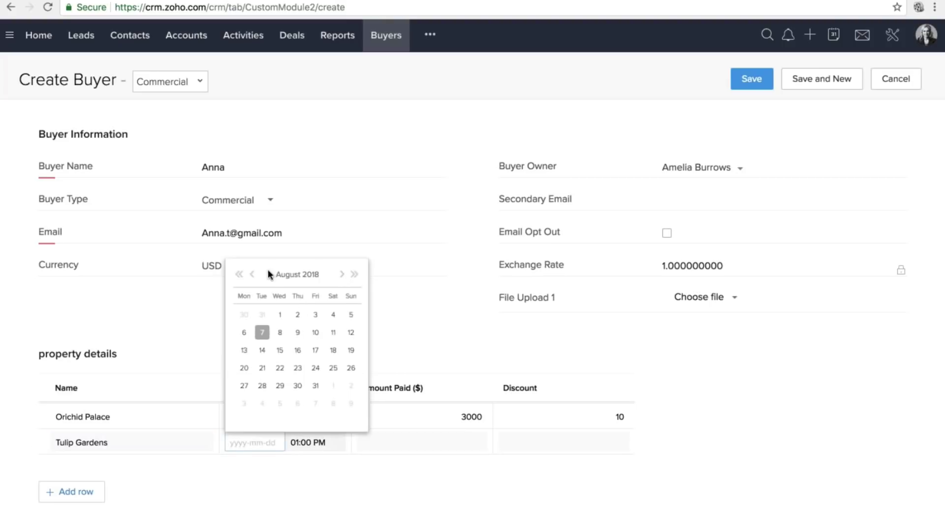
{"action": "left_click", "coordinate": [239, 273]}
{"action": "left_click", "coordinate": [239, 274]}
{"action": "left_click", "coordinate": [239, 273]}
{"action": "left_click", "coordinate": [240, 274]}
{"action": "left_click", "coordinate": [239, 274]}
{"action": "left_click", "coordinate": [239, 274]}
{"action": "left_click", "coordinate": [239, 273]}
{"action": "left_click", "coordinate": [239, 274]}
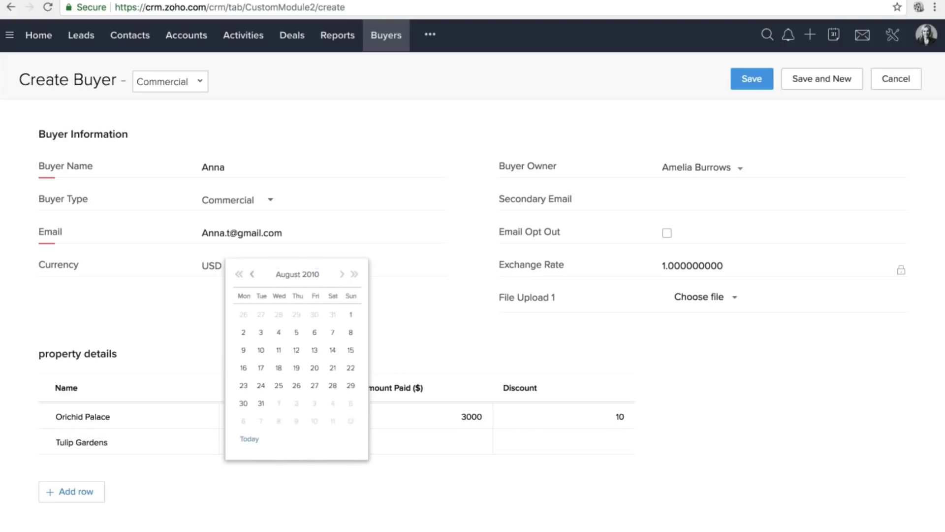
{"action": "left_click", "coordinate": [252, 274]}
{"action": "left_click", "coordinate": [252, 274]}
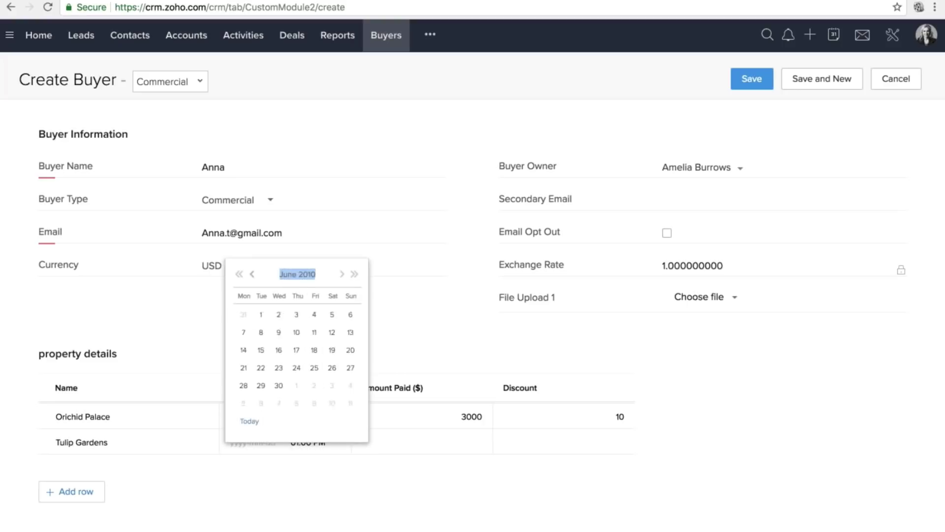
{"action": "left_click", "coordinate": [252, 273]}
{"action": "left_click", "coordinate": [314, 331]}
{"action": "left_click", "coordinate": [430, 436]}
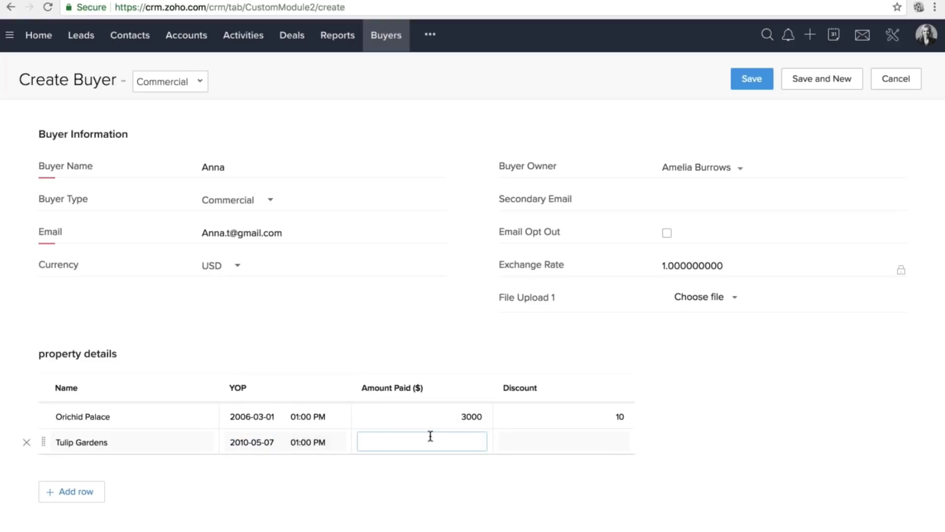
{"action": "type", "text": "4"}
{"action": "key", "text": "BackSpace"}
{"action": "type", "text": "3200"}
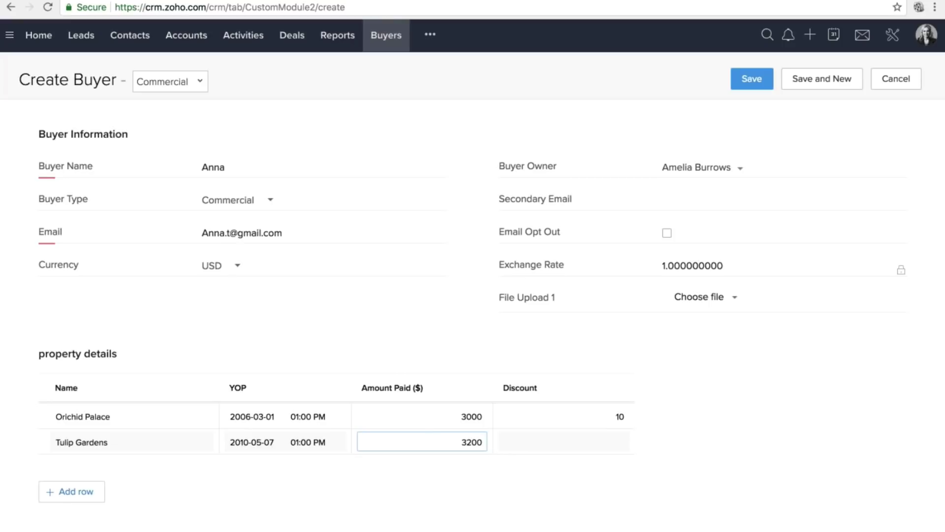
{"action": "left_click", "coordinate": [597, 442]}
{"action": "type", "text": "1"}
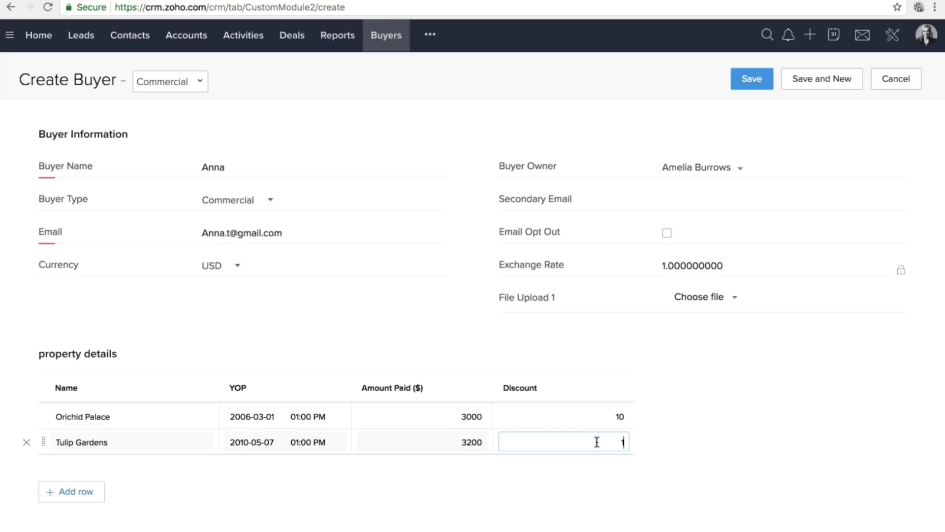
{"action": "type", "text": "5"}
Add a third property row named Rose farm with purchase date 2017-06-16.
{"action": "left_click", "coordinate": [71, 491]}
{"action": "left_click", "coordinate": [133, 465]}
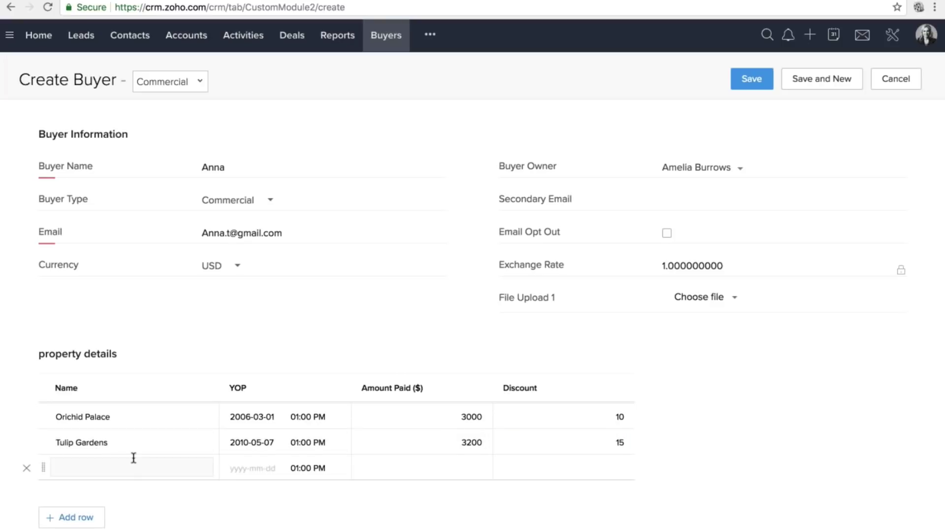
{"action": "type", "text": "Ros"}
{"action": "key", "text": "BackSpace"}
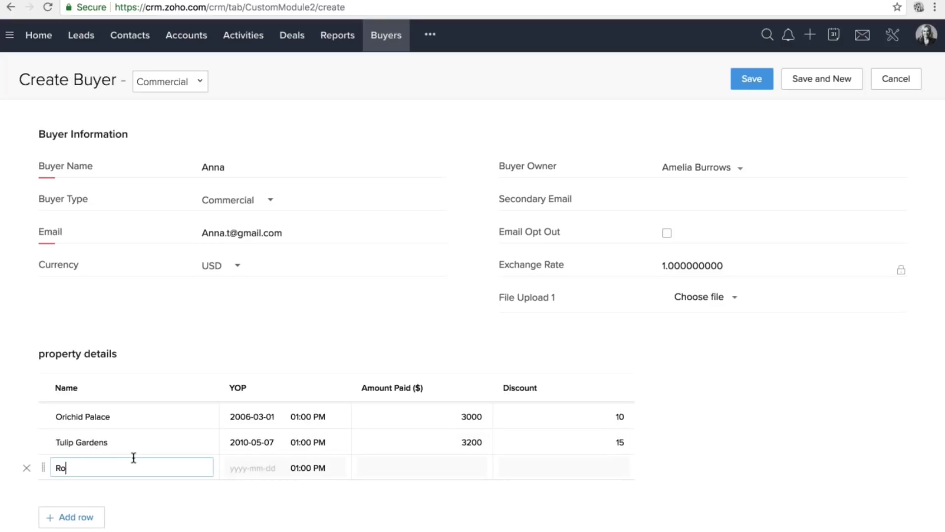
{"action": "type", "text": "se farm"}
{"action": "left_click", "coordinate": [252, 468]}
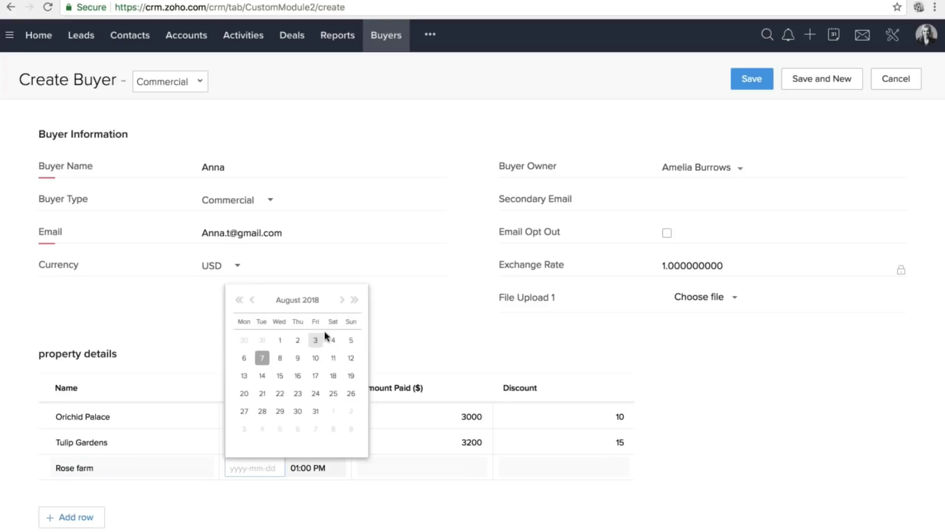
{"action": "left_click", "coordinate": [252, 300]}
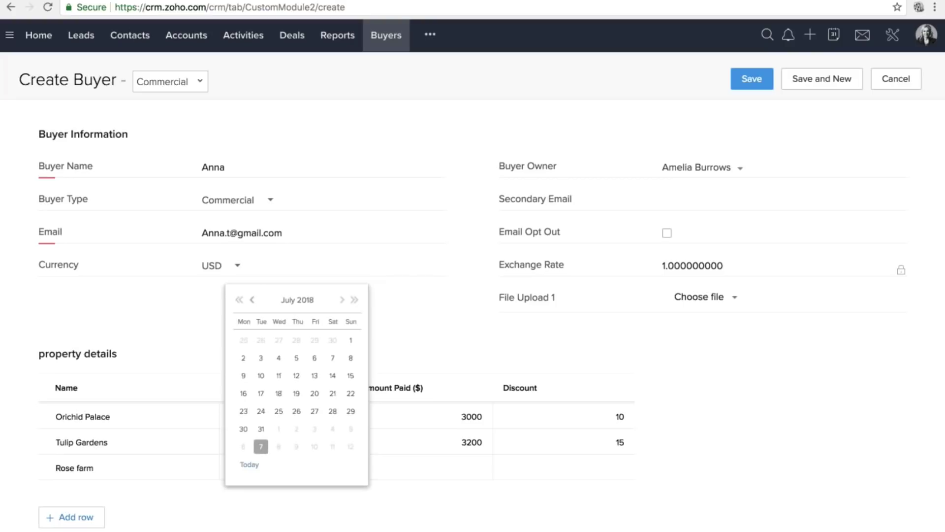
{"action": "left_click", "coordinate": [252, 299]}
{"action": "left_click", "coordinate": [239, 300]}
{"action": "left_click", "coordinate": [239, 300]}
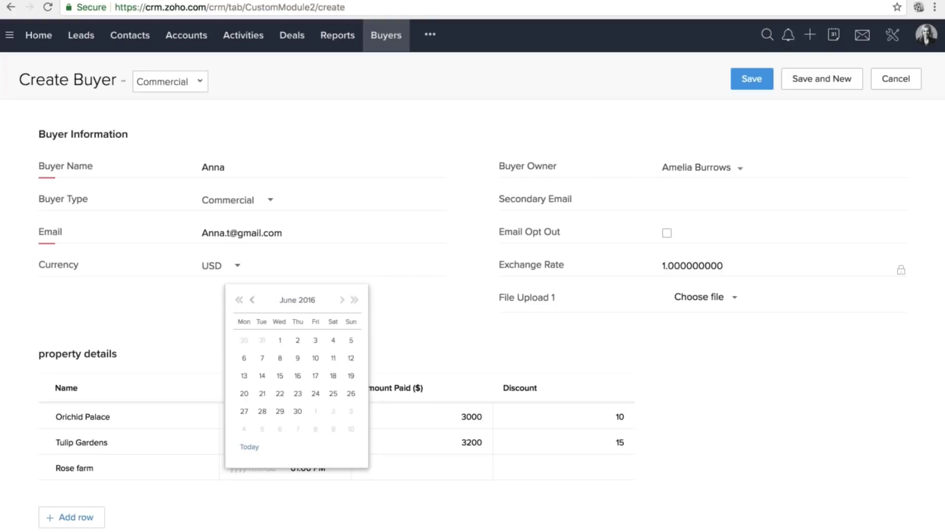
{"action": "left_click", "coordinate": [354, 299]}
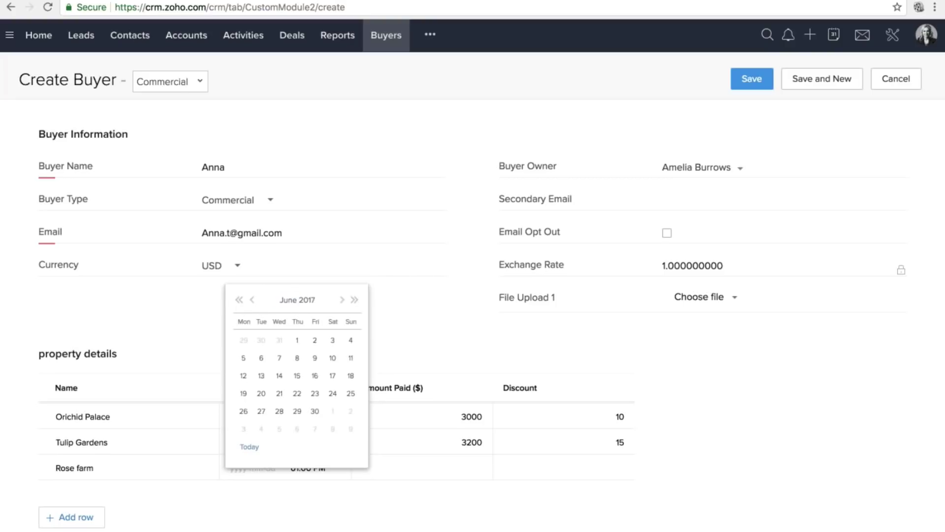
{"action": "left_click", "coordinate": [313, 376]}
Give Rose farm 3200 paid and 15 discount, then add an empty fourth row.
{"action": "left_click", "coordinate": [443, 465]}
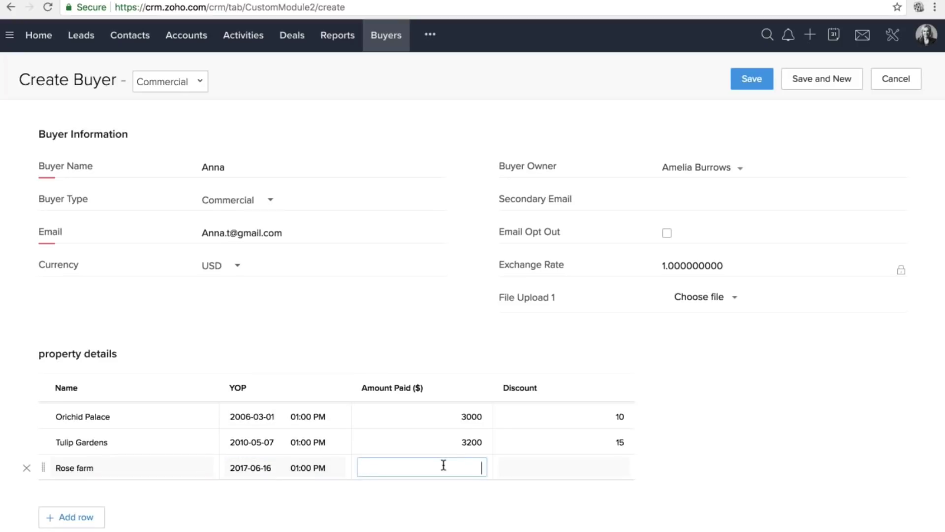
{"action": "type", "text": "320"}
{"action": "key", "text": "BackSpace"}
{"action": "type", "text": "00"}
{"action": "left_click", "coordinate": [607, 458]}
{"action": "type", "text": "15"}
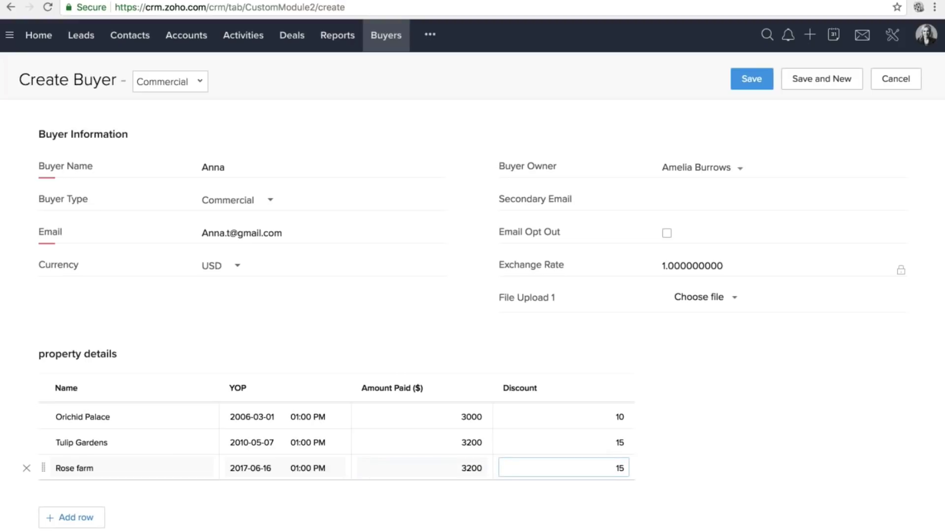
{"action": "left_click", "coordinate": [89, 514]}
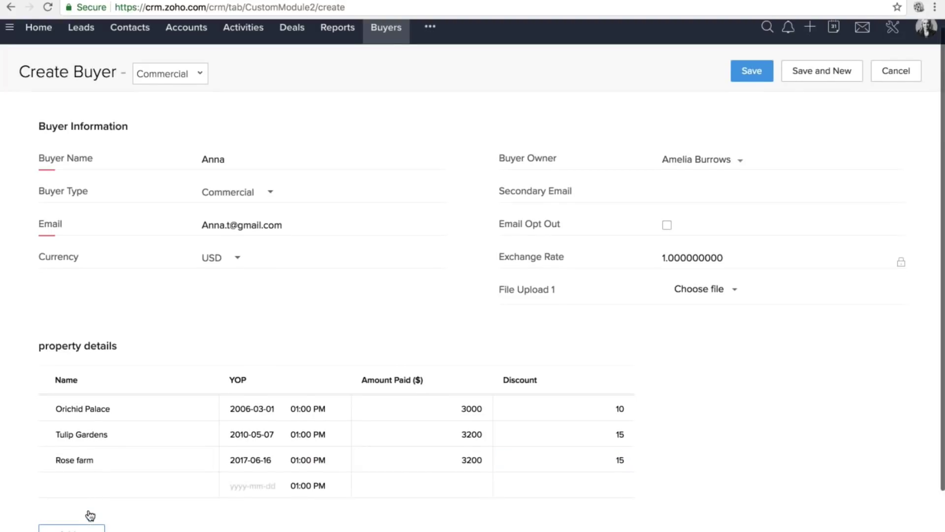
{"action": "left_click", "coordinate": [131, 469]}
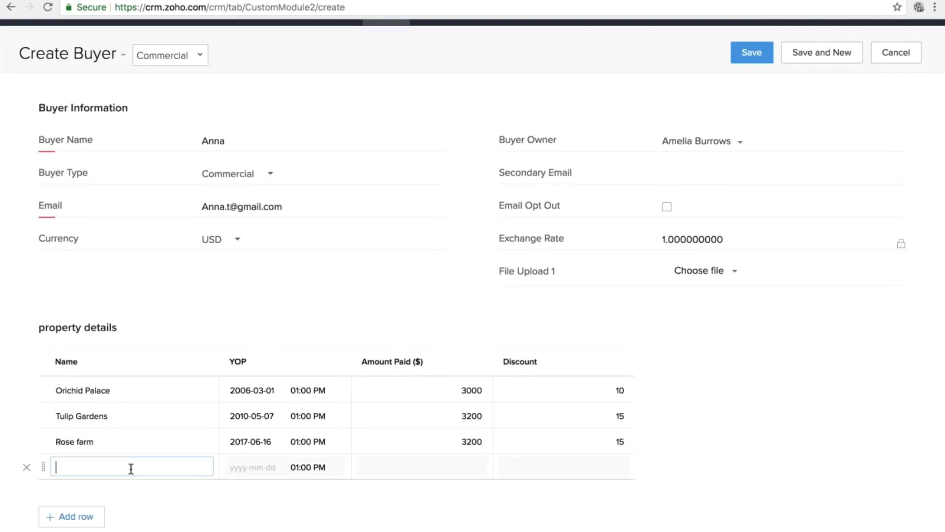
Fill the fourth row: Saffron, purchased 2018-08-22, amount paid 4000, discount 25.
{"action": "type", "text": "S"}
{"action": "type", "text": "ffr"}
{"action": "key", "text": "BackSpace"}
{"action": "key", "text": "BackSpace"}
{"action": "key", "text": "BackSpace"}
{"action": "type", "text": "affrom"}
{"action": "key", "text": "BackSpace"}
{"action": "type", "text": "n"}
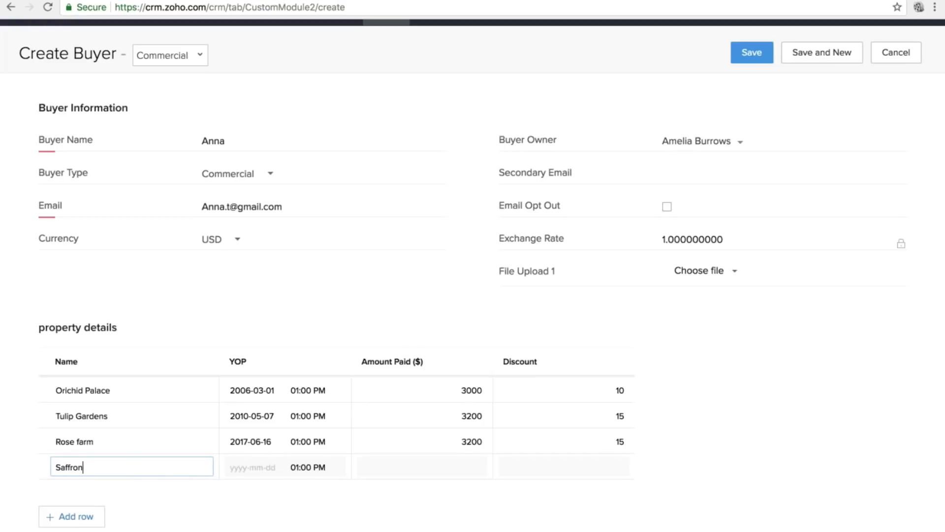
{"action": "left_click", "coordinate": [257, 468]}
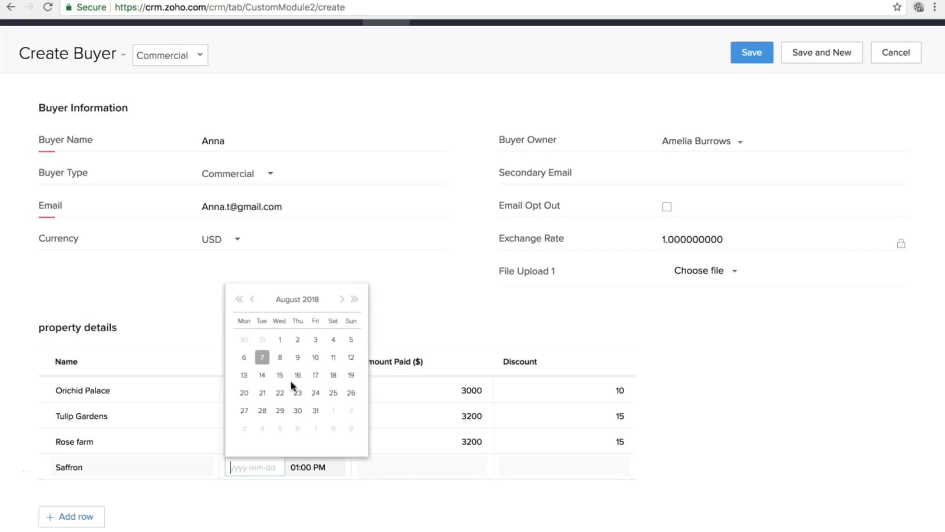
{"action": "left_click", "coordinate": [279, 393]}
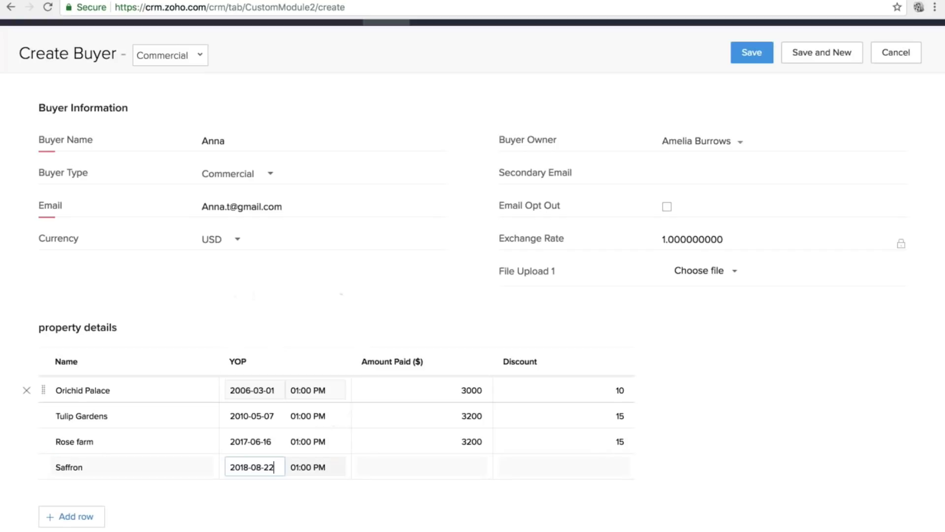
{"action": "left_click", "coordinate": [466, 464]}
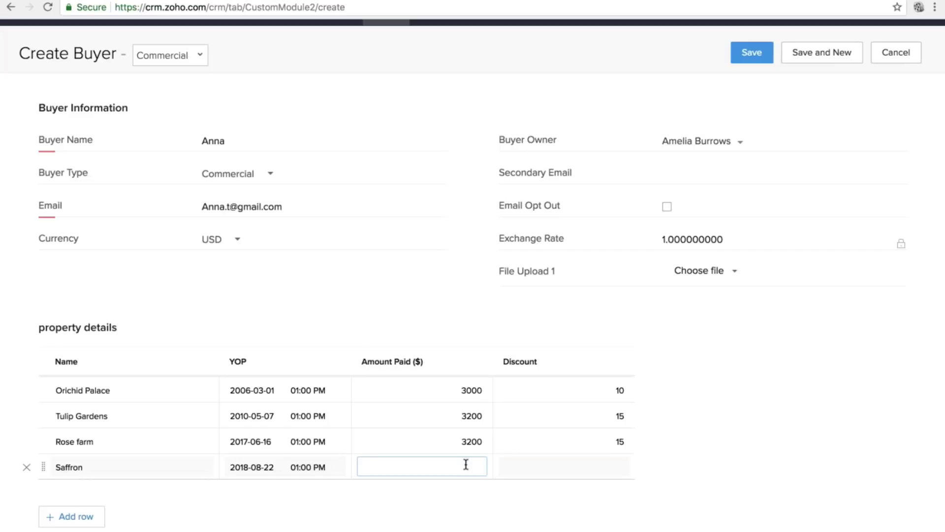
{"action": "type", "text": "4000"}
{"action": "left_click", "coordinate": [587, 472]}
{"action": "type", "text": "25"}
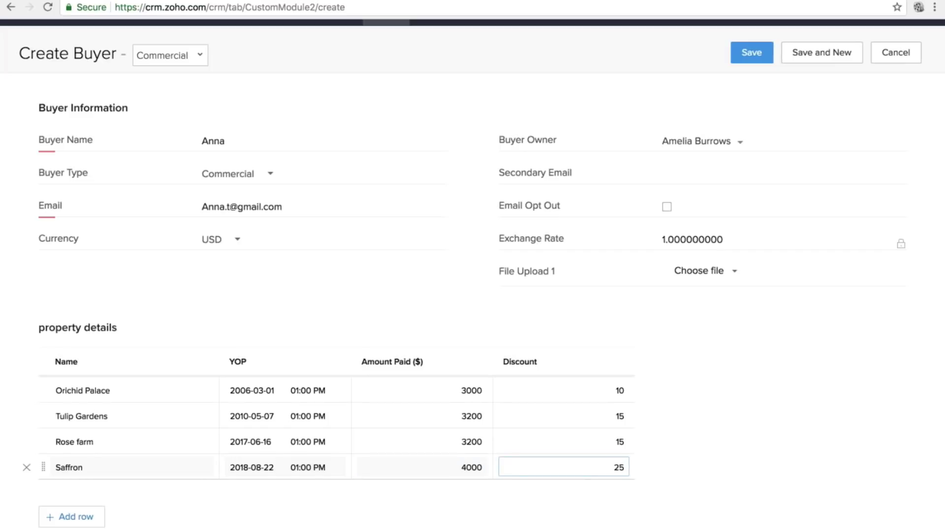
{"action": "left_click", "coordinate": [755, 441]}
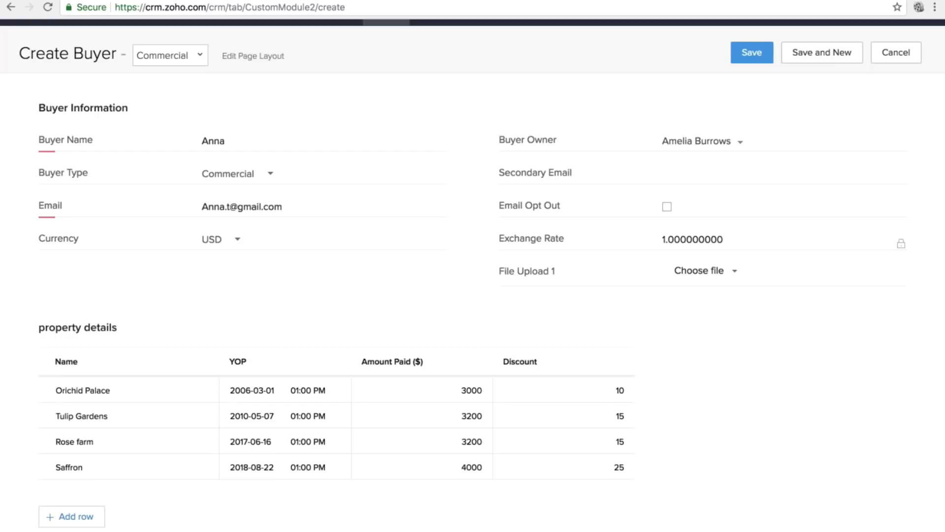
Save the buyer record and open its detail page from the Buyers list.
{"action": "left_click", "coordinate": [752, 53]}
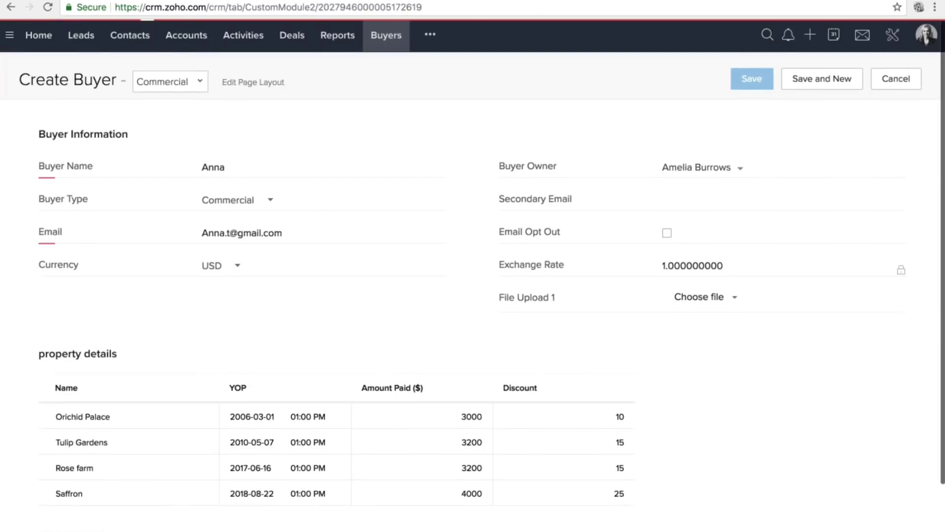
{"action": "left_click", "coordinate": [389, 36]}
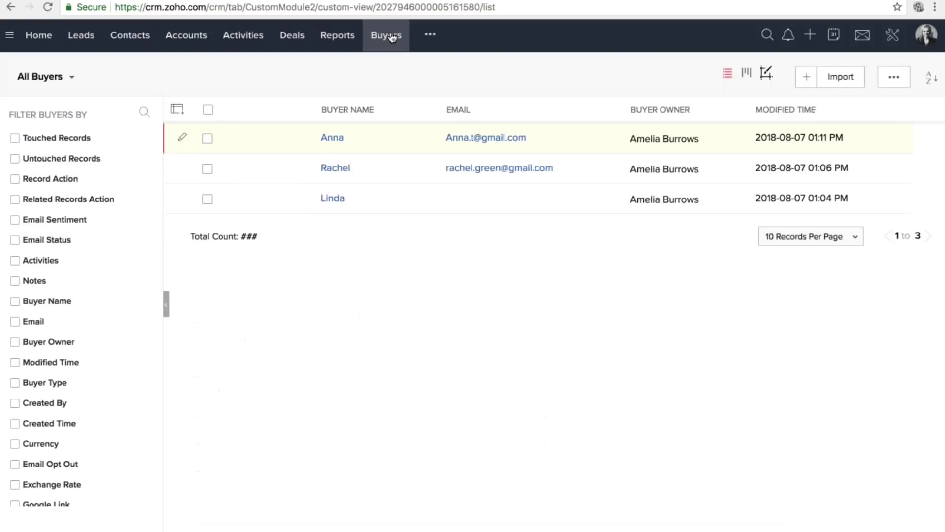
{"action": "left_click", "coordinate": [330, 139]}
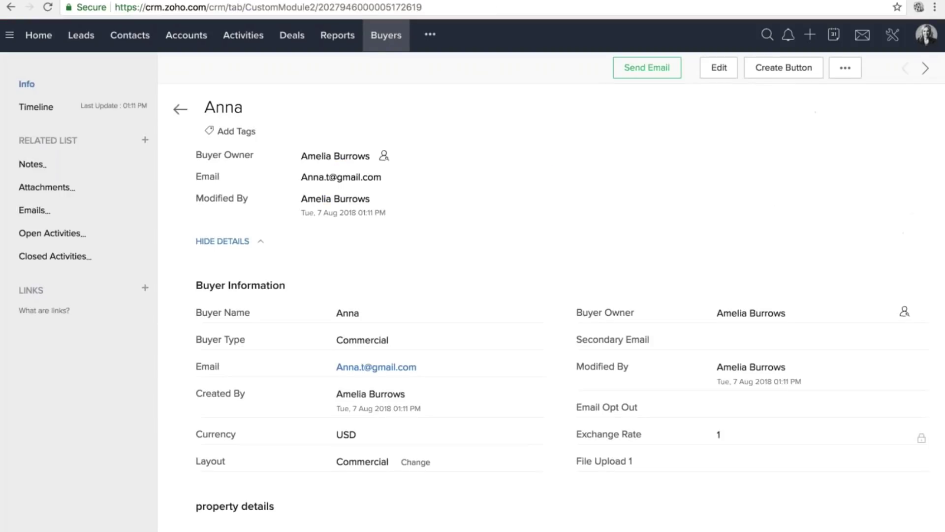
{"action": "scroll", "coordinate": [330, 307], "scroll_direction": "down", "scroll_amount": 5}
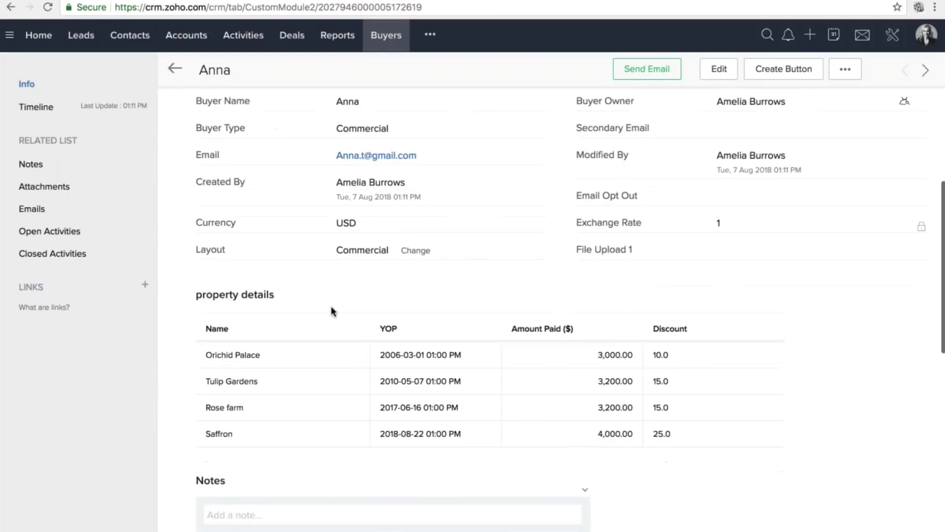
{"action": "scroll", "coordinate": [350, 314], "scroll_direction": "up", "scroll_amount": 3}
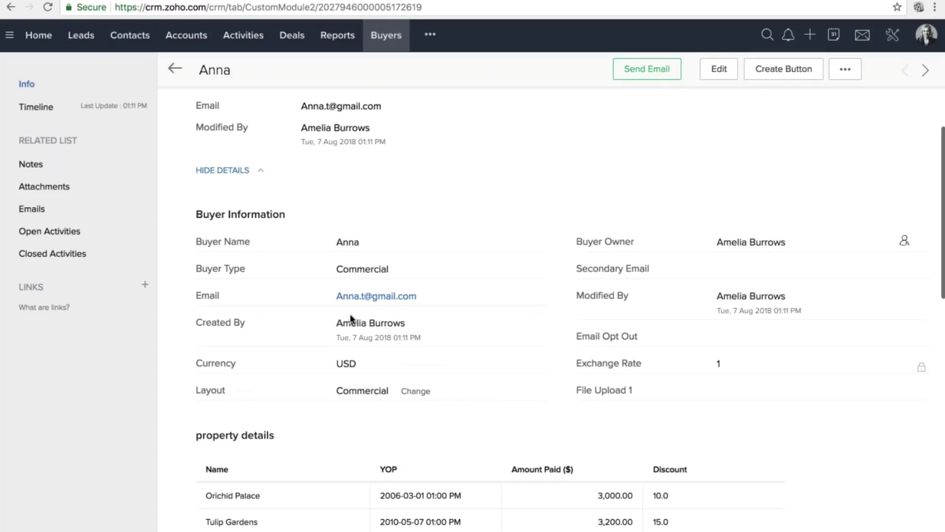
{"action": "scroll", "coordinate": [350, 314], "scroll_direction": "down", "scroll_amount": 2}
{"action": "scroll", "coordinate": [285, 383], "scroll_direction": "down", "scroll_amount": 4}
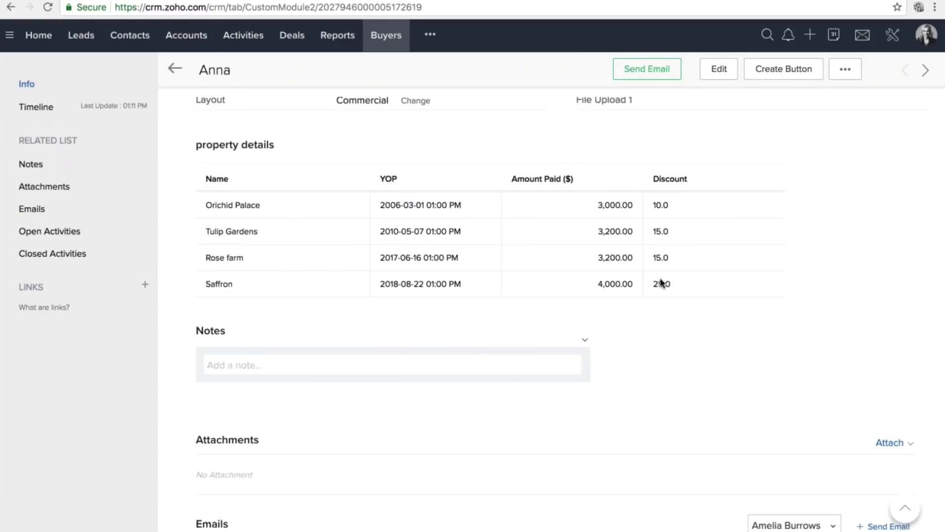
{"action": "scroll", "coordinate": [642, 170], "scroll_direction": "up", "scroll_amount": 1}
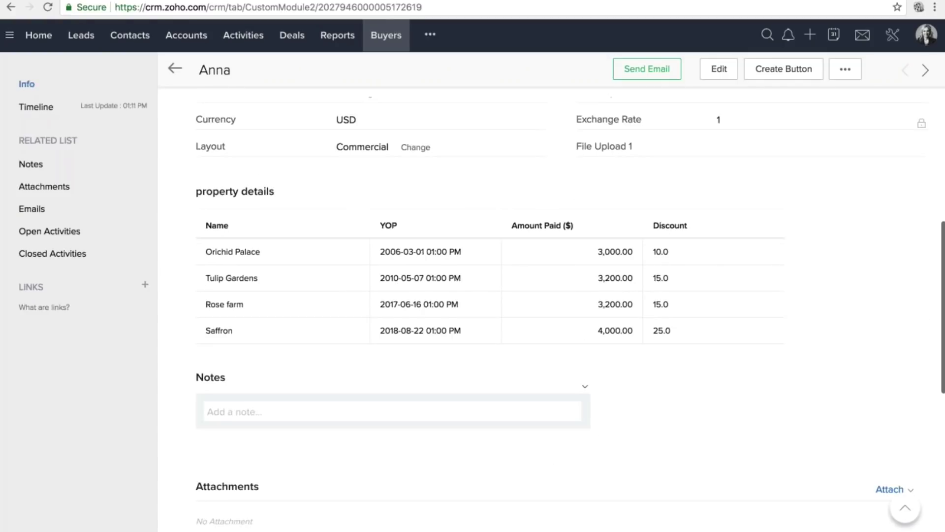
{"action": "scroll", "coordinate": [492, 295], "scroll_direction": "up", "scroll_amount": 5}
{"action": "scroll", "coordinate": [492, 296], "scroll_direction": "down", "scroll_amount": 12}
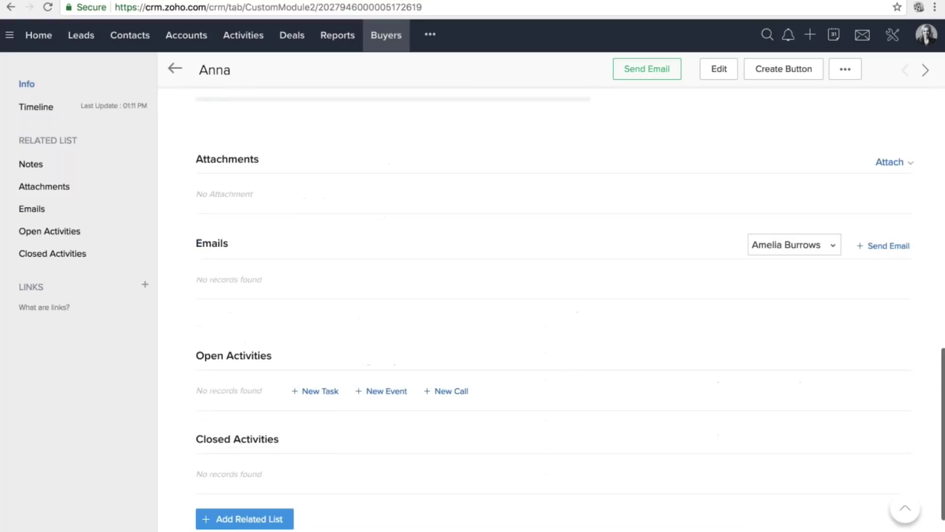
{"action": "scroll", "coordinate": [492, 295], "scroll_direction": "up", "scroll_amount": 9}
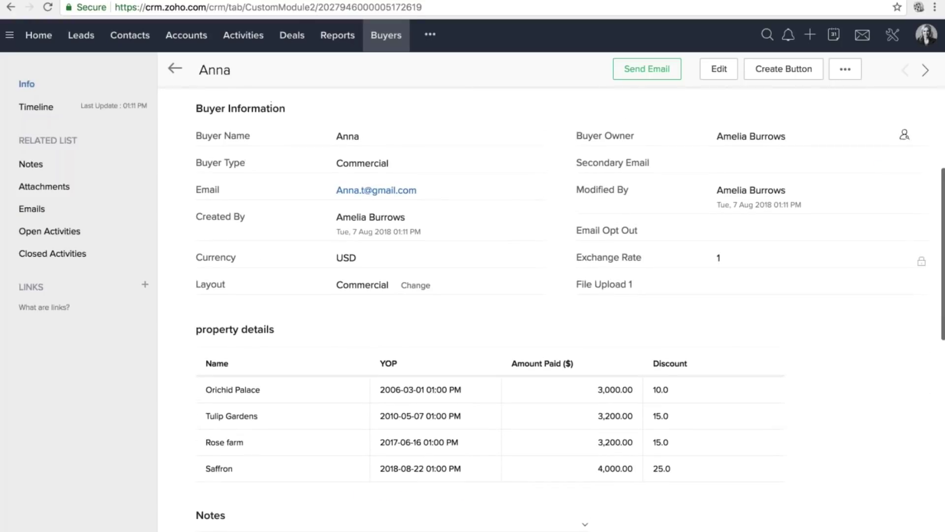
{"action": "scroll", "coordinate": [570, 316], "scroll_direction": "down", "scroll_amount": 3}
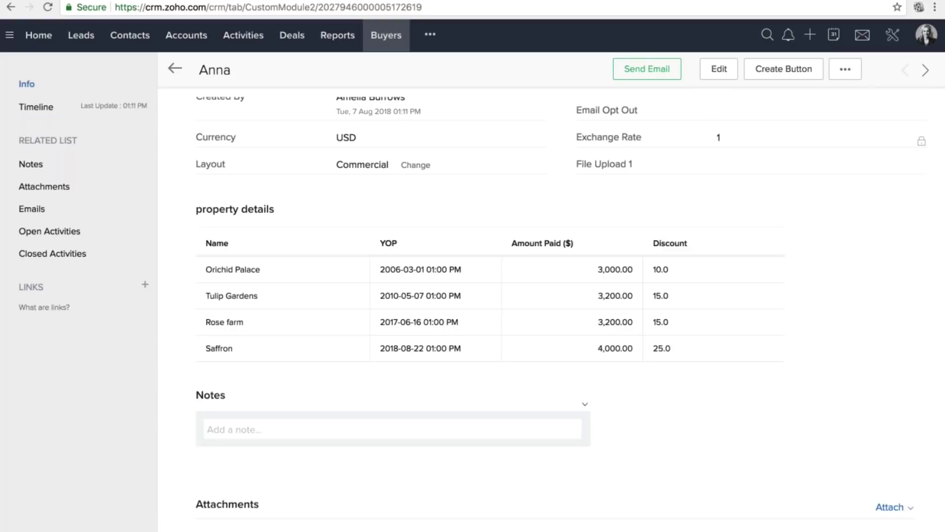
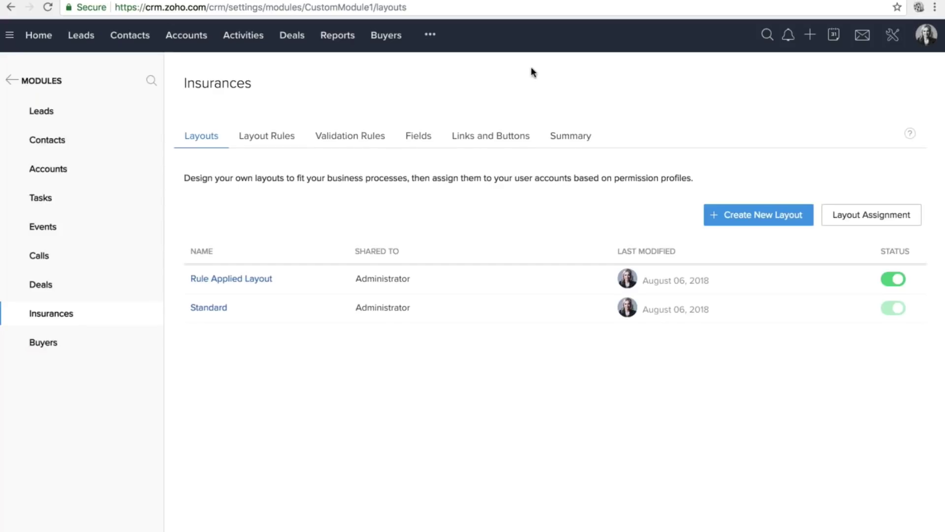
Go to the Insurances module from the extra-modules menu and start a new insurance record.
{"action": "left_click", "coordinate": [430, 35]}
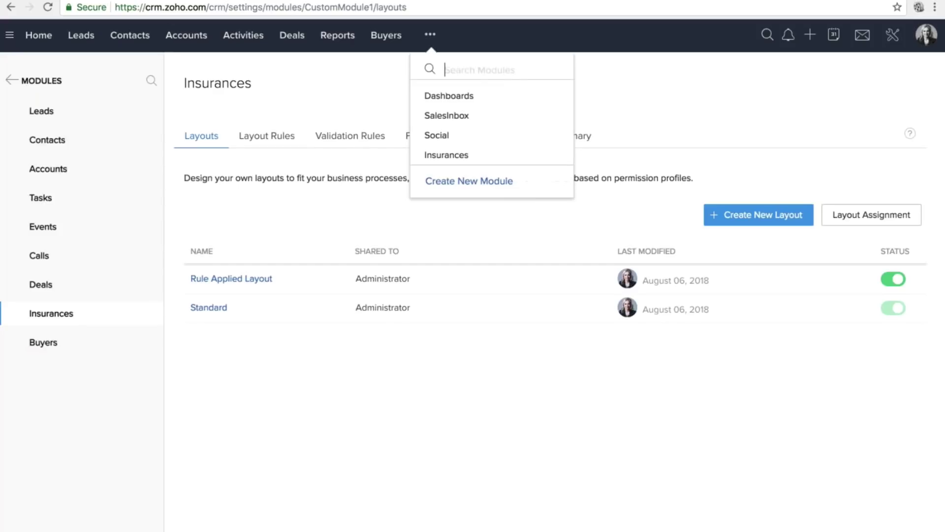
{"action": "left_click", "coordinate": [441, 157]}
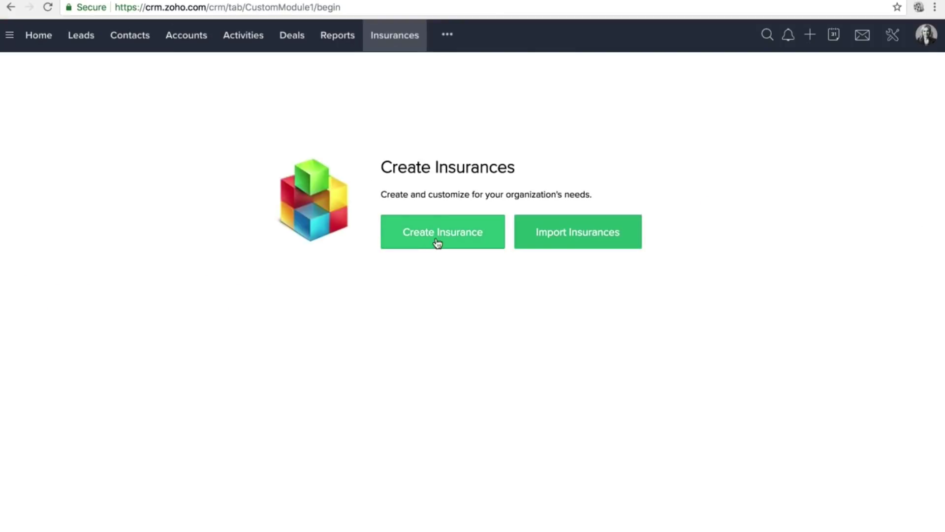
{"action": "left_click", "coordinate": [437, 241]}
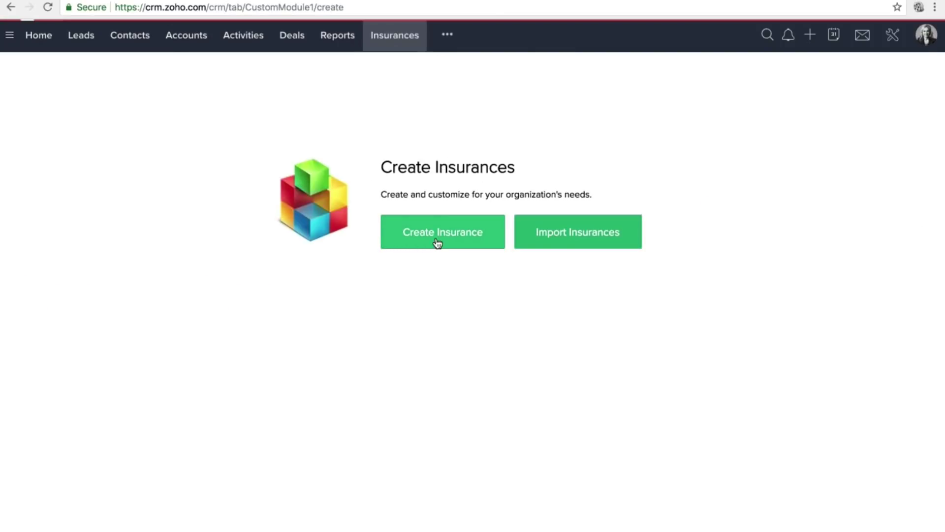
{"action": "left_click", "coordinate": [226, 173]}
{"action": "left_click", "coordinate": [300, 130]}
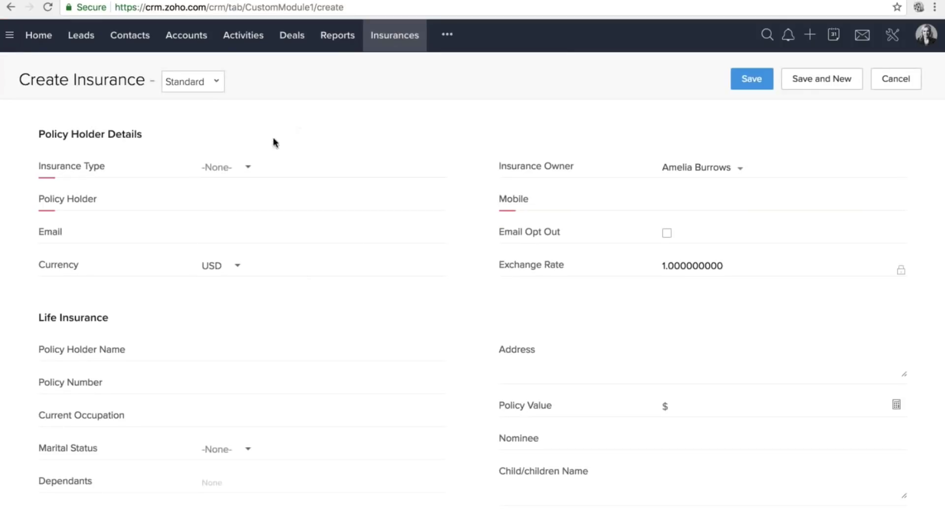
Set Insurance Type to Life Insurance and pick the policy holder from the suggestions.
{"action": "left_click", "coordinate": [219, 167]}
{"action": "left_click", "coordinate": [236, 210]}
{"action": "scroll", "coordinate": [246, 232], "scroll_direction": "down", "scroll_amount": 1}
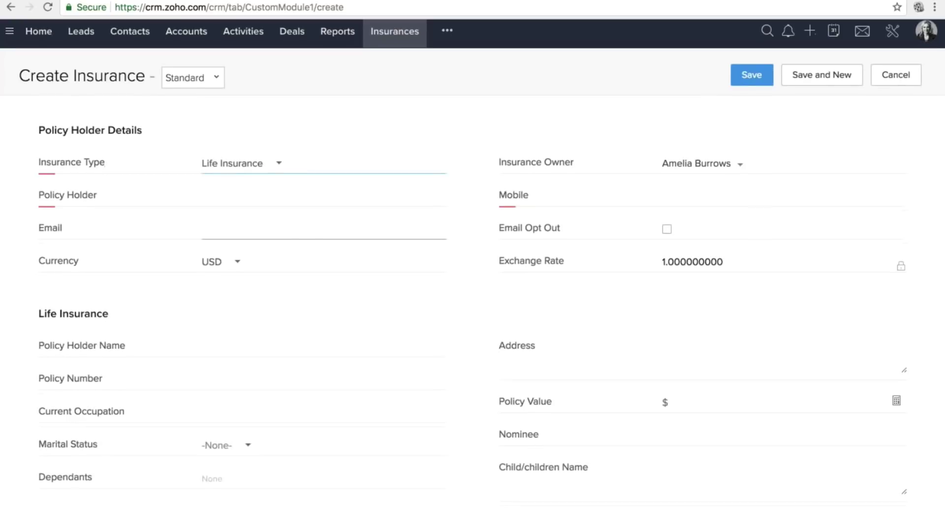
{"action": "scroll", "coordinate": [246, 232], "scroll_direction": "down", "scroll_amount": 2}
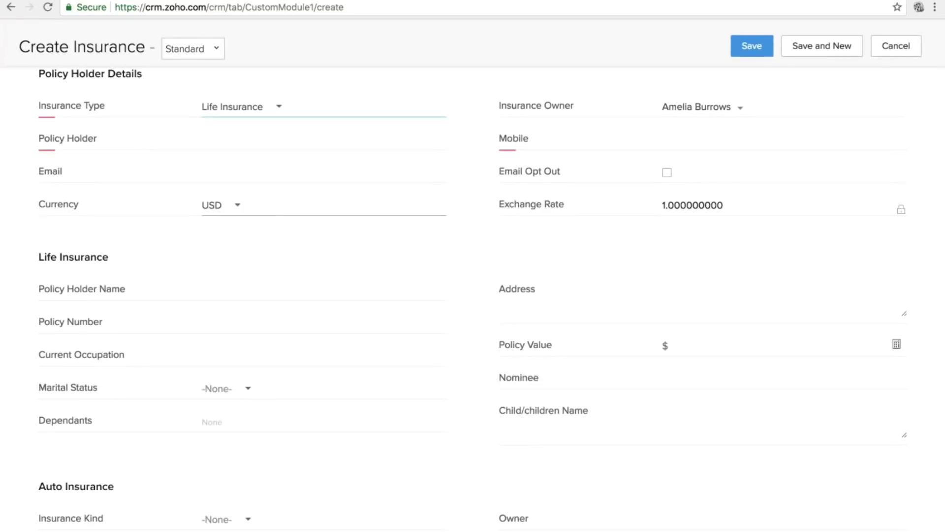
{"action": "left_click", "coordinate": [238, 141]}
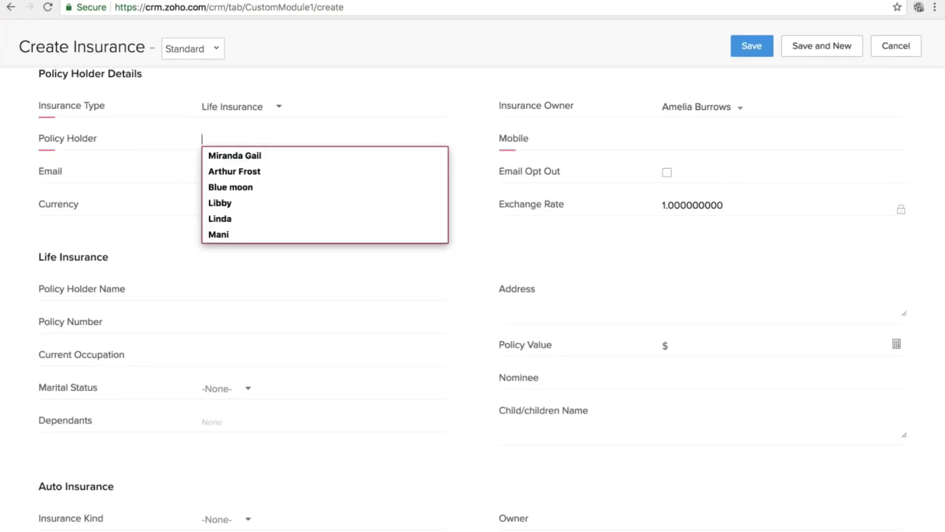
{"action": "left_click", "coordinate": [236, 155]}
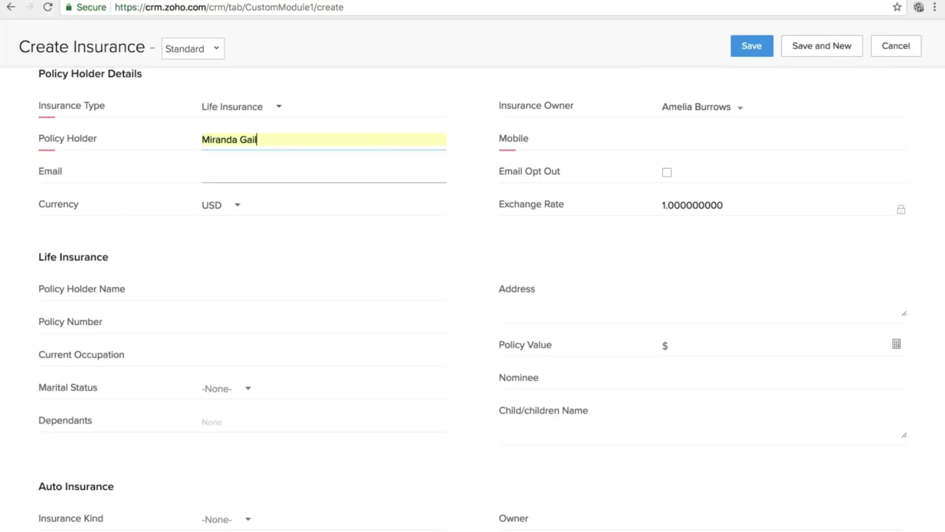
{"action": "scroll", "coordinate": [237, 160], "scroll_direction": "down", "scroll_amount": 1}
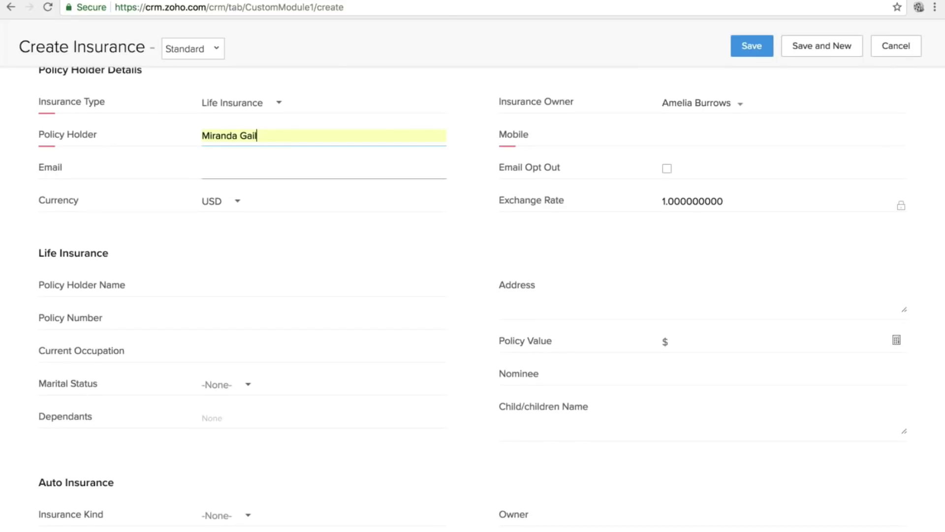
{"action": "scroll", "coordinate": [121, 180], "scroll_direction": "down", "scroll_amount": 6}
{"action": "scroll", "coordinate": [122, 180], "scroll_direction": "up", "scroll_amount": 5}
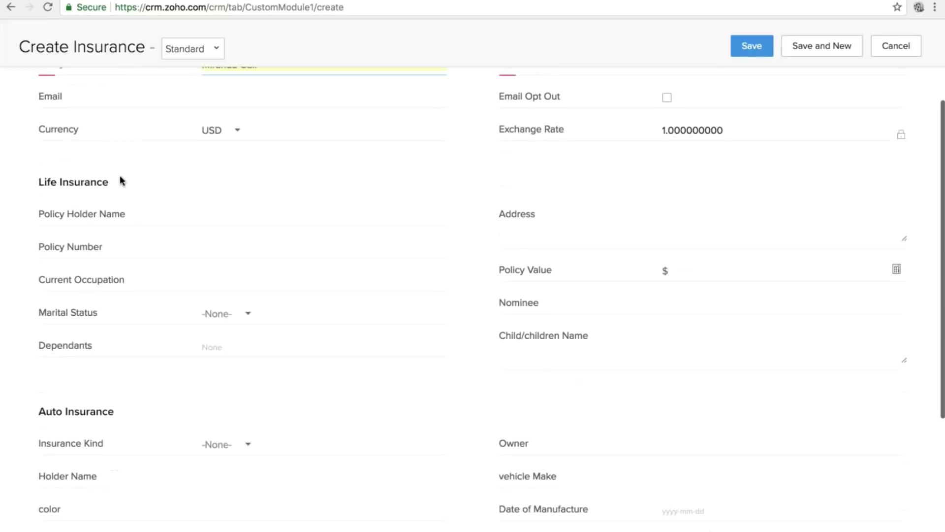
{"action": "scroll", "coordinate": [84, 205], "scroll_direction": "up", "scroll_amount": 4}
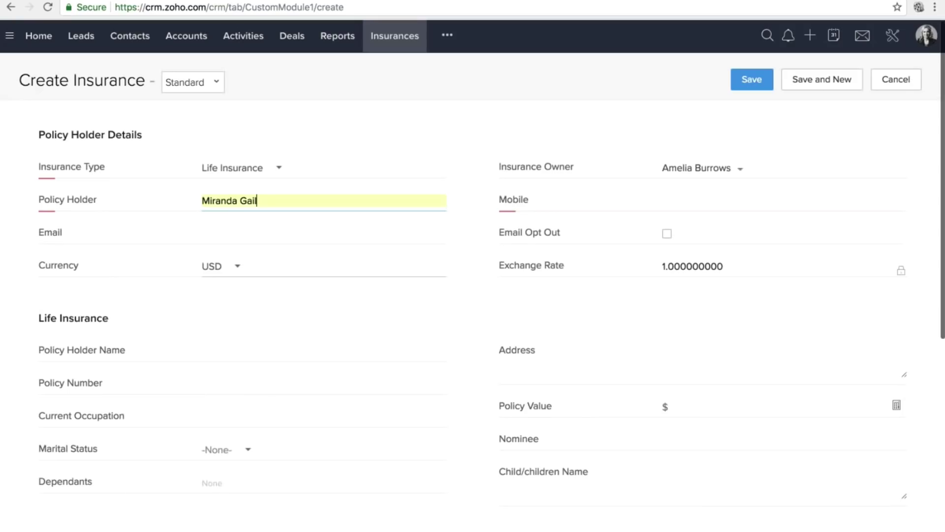
{"action": "scroll", "coordinate": [99, 211], "scroll_direction": "down", "scroll_amount": 5}
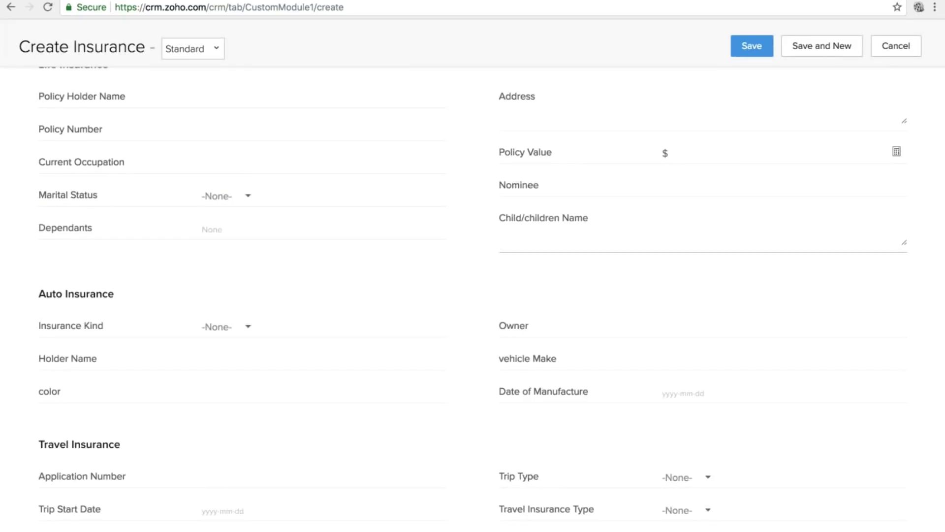
{"action": "scroll", "coordinate": [134, 142], "scroll_direction": "up", "scroll_amount": 5}
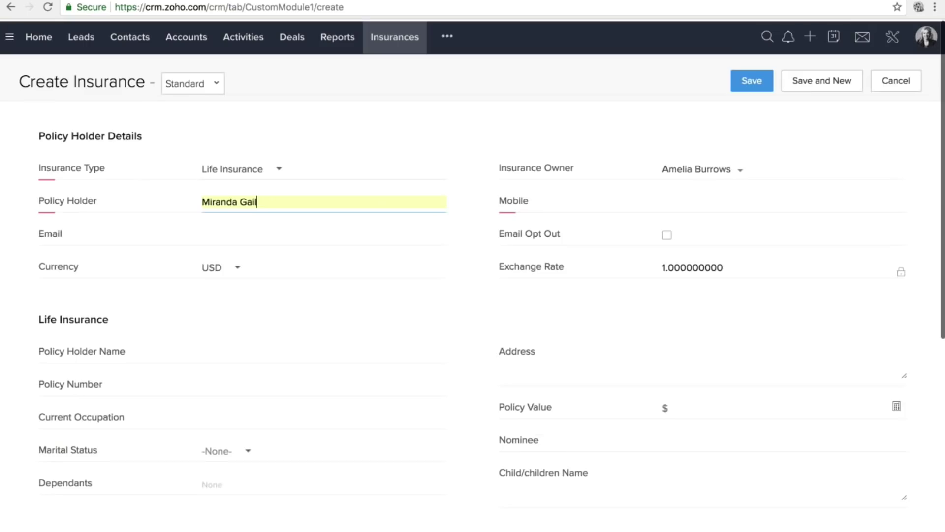
{"action": "scroll", "coordinate": [270, 269], "scroll_direction": "down", "scroll_amount": 2}
Enter the policy holder's name, policy number 1234532, occupation Marketing Agent, and Marital Status Single.
{"action": "left_click", "coordinate": [245, 256]}
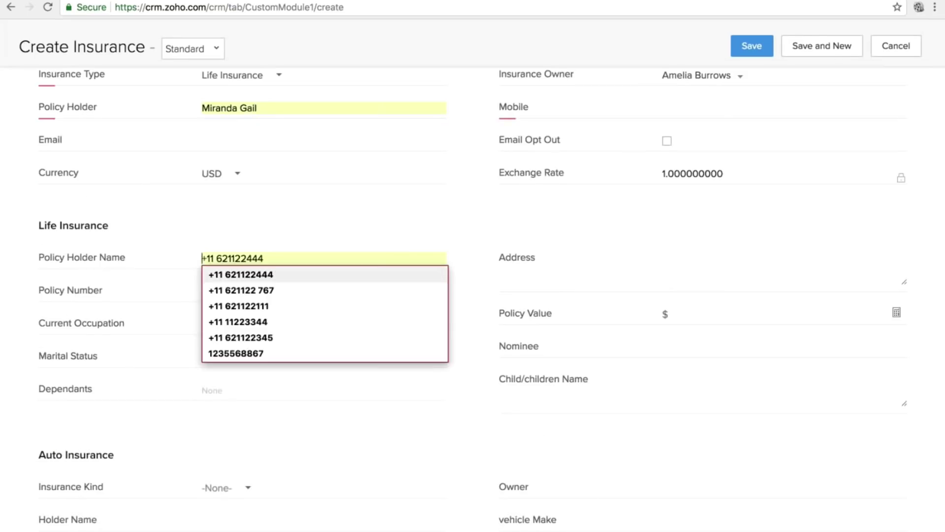
{"action": "type", "text": "M"}
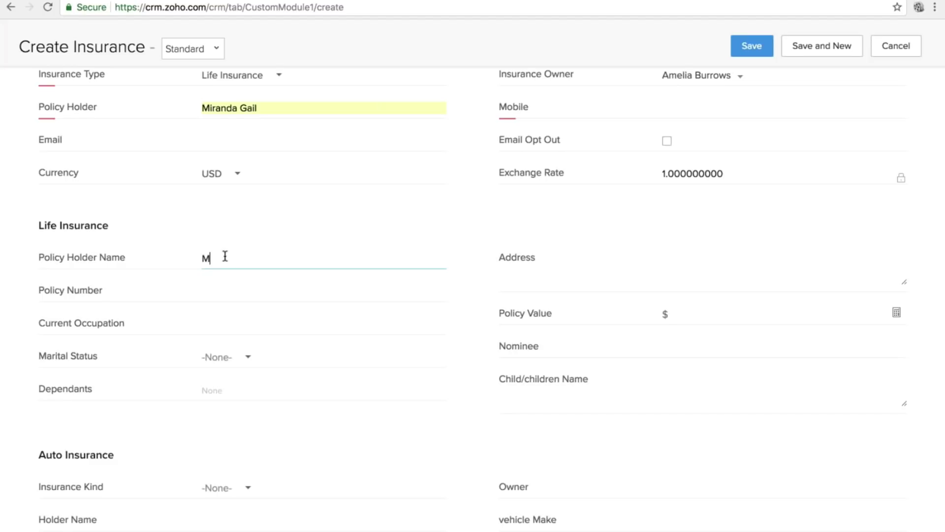
{"action": "type", "text": "iranda"}
{"action": "left_click", "coordinate": [271, 286]}
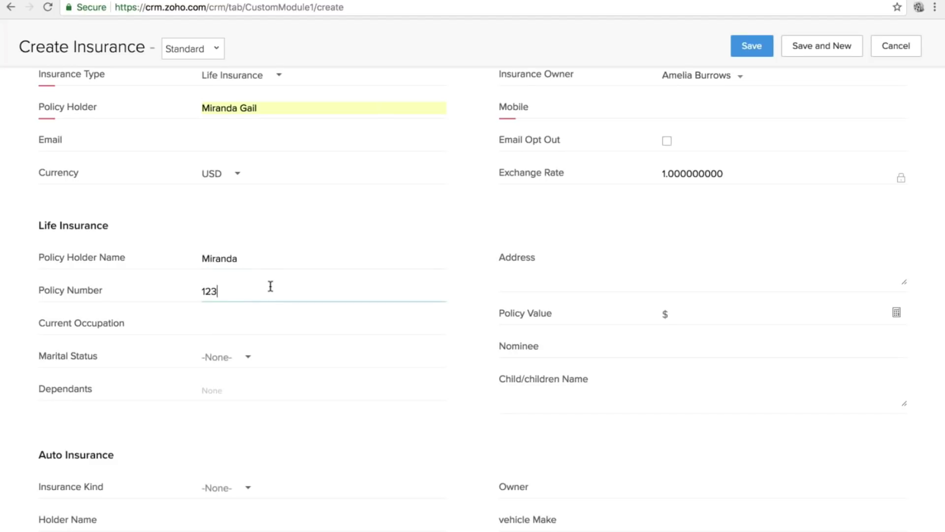
{"action": "left_click", "coordinate": [256, 326]}
{"action": "type", "text": "Mark"}
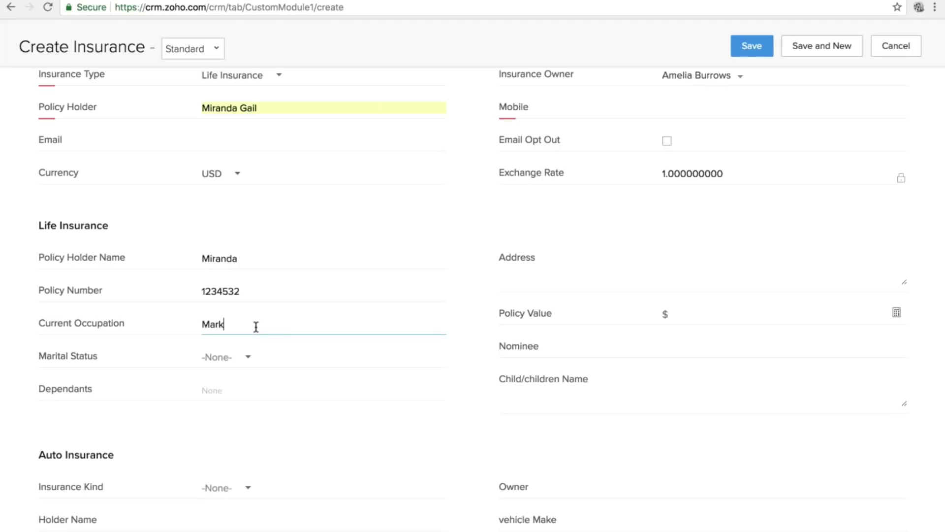
{"action": "type", "text": "eting Agent"}
{"action": "left_click", "coordinate": [219, 356]}
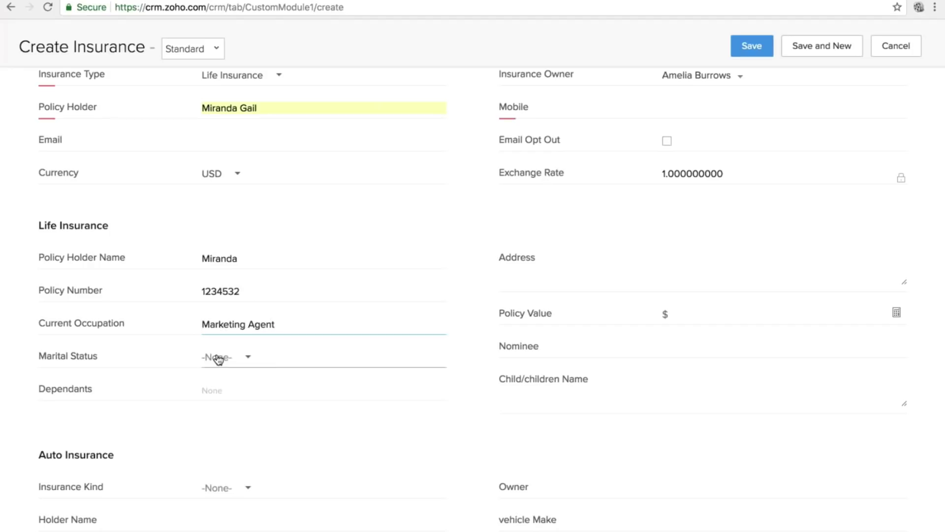
{"action": "left_click", "coordinate": [239, 403]}
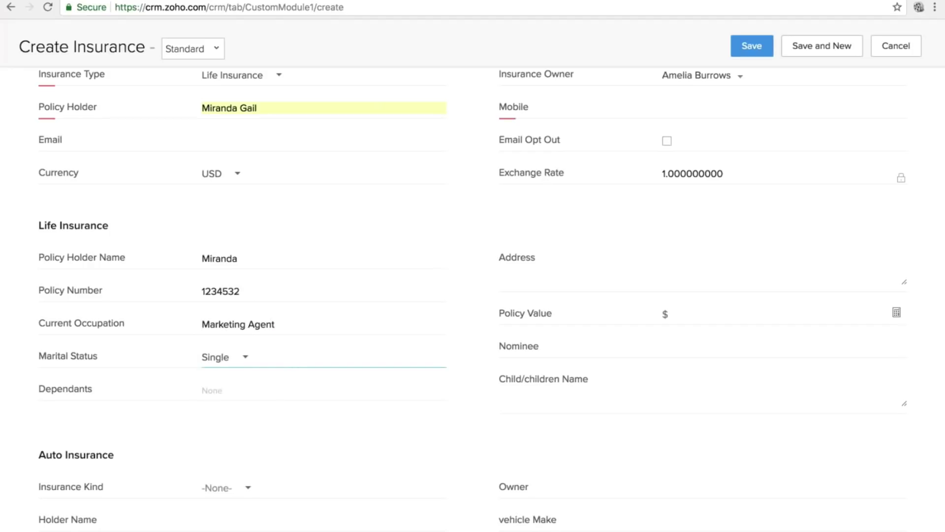
Attempt to save, then fill in the missing mobile number.
{"action": "left_click", "coordinate": [752, 46]}
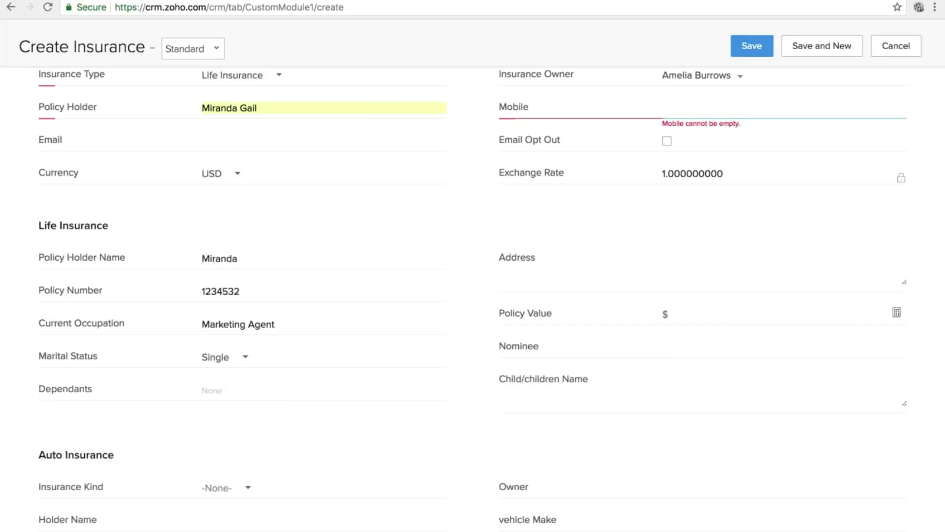
{"action": "scroll", "coordinate": [501, 226], "scroll_direction": "down", "scroll_amount": 6}
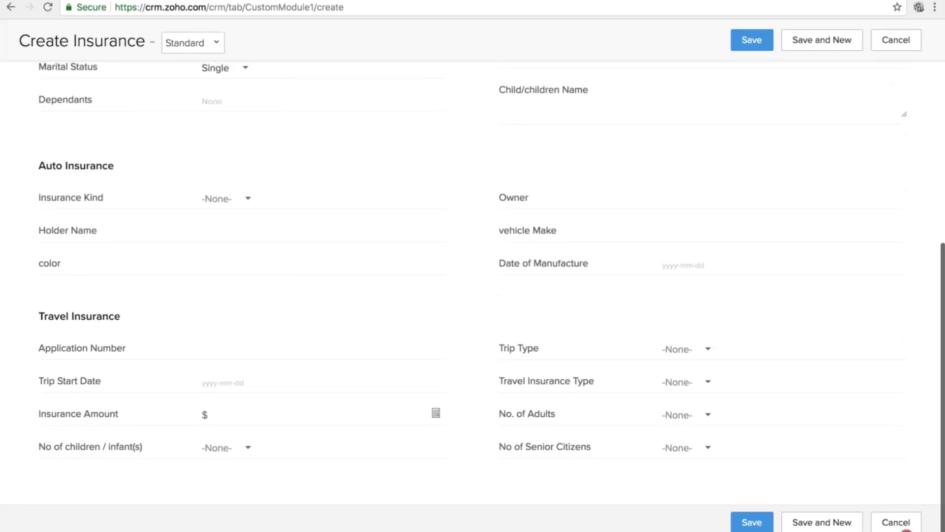
{"action": "scroll", "coordinate": [472, 276], "scroll_direction": "up", "scroll_amount": 8}
{"action": "scroll", "coordinate": [472, 295], "scroll_direction": "down", "scroll_amount": 7}
{"action": "scroll", "coordinate": [473, 295], "scroll_direction": "up", "scroll_amount": 7}
{"action": "left_click", "coordinate": [782, 203]}
{"action": "scroll", "coordinate": [472, 275], "scroll_direction": "down", "scroll_amount": 1}
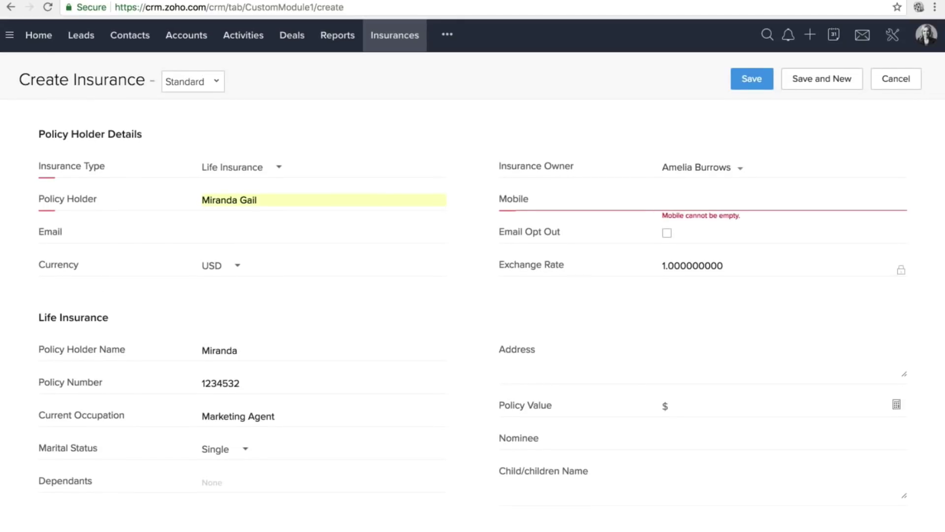
{"action": "type", "text": "12344432"}
Save the Life Insurance record and start another insurance form on the Rule Applied Layout.
{"action": "left_click", "coordinate": [748, 79]}
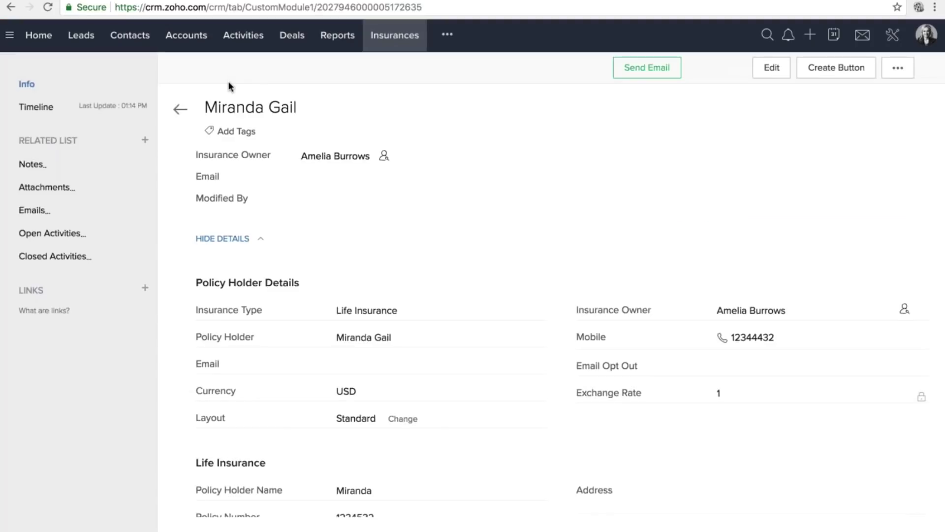
{"action": "left_click", "coordinate": [178, 110]}
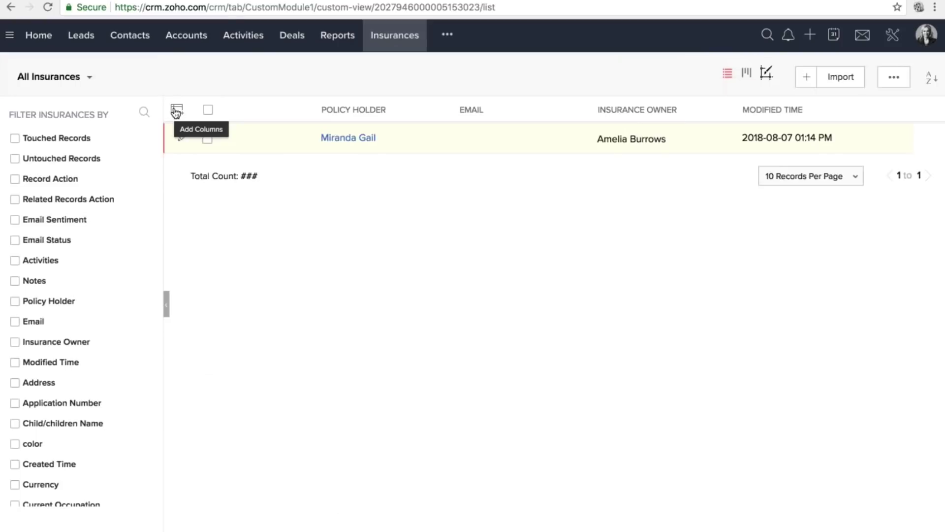
{"action": "left_click", "coordinate": [806, 79]}
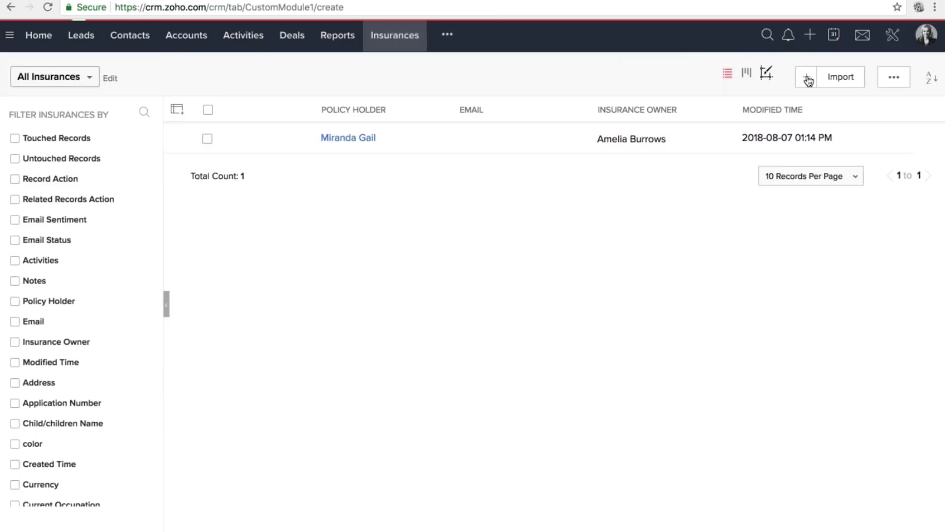
{"action": "left_click", "coordinate": [212, 84]}
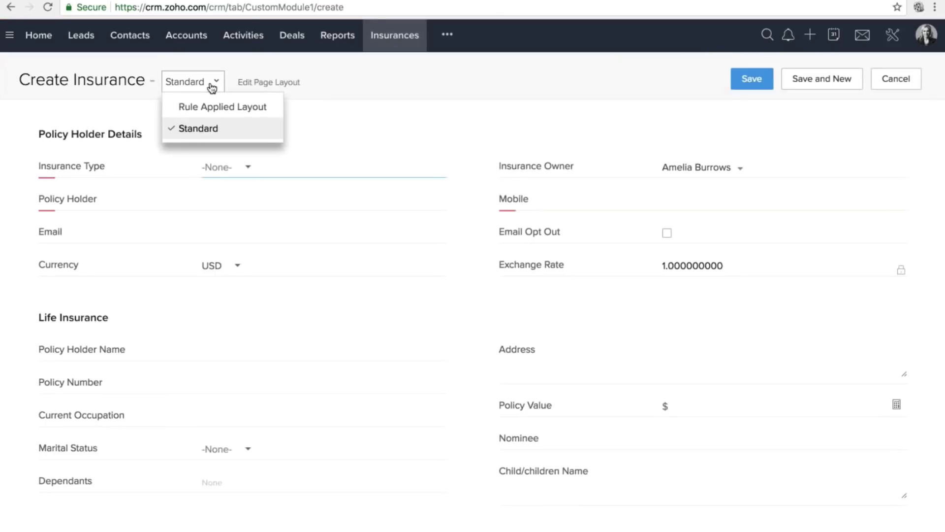
{"action": "left_click", "coordinate": [213, 108]}
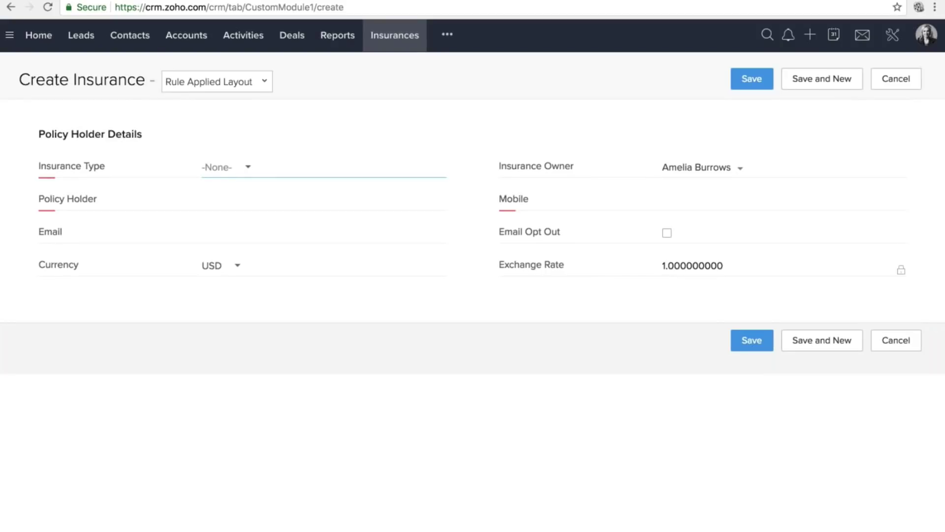
Try Insurance Type as Life, Auto, then Travel Insurance, glancing at the layout choices.
{"action": "left_click", "coordinate": [224, 167]}
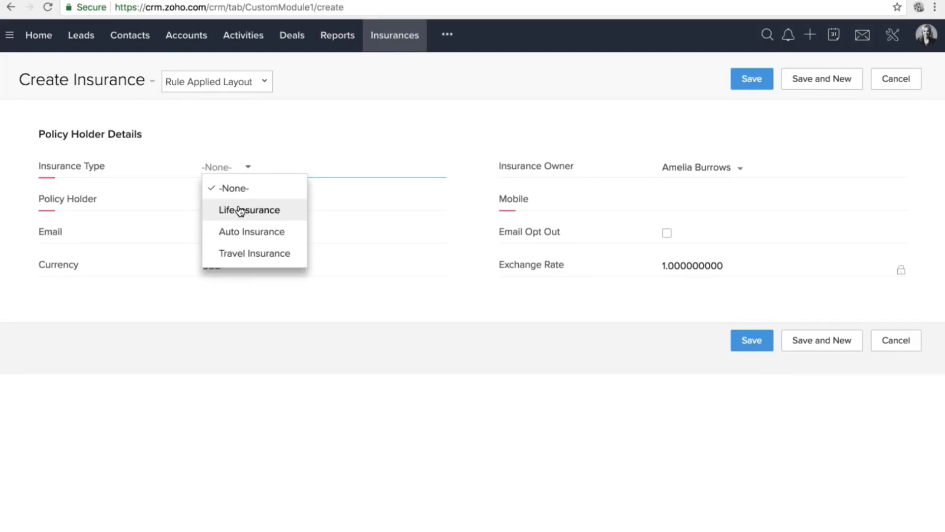
{"action": "left_click", "coordinate": [240, 209]}
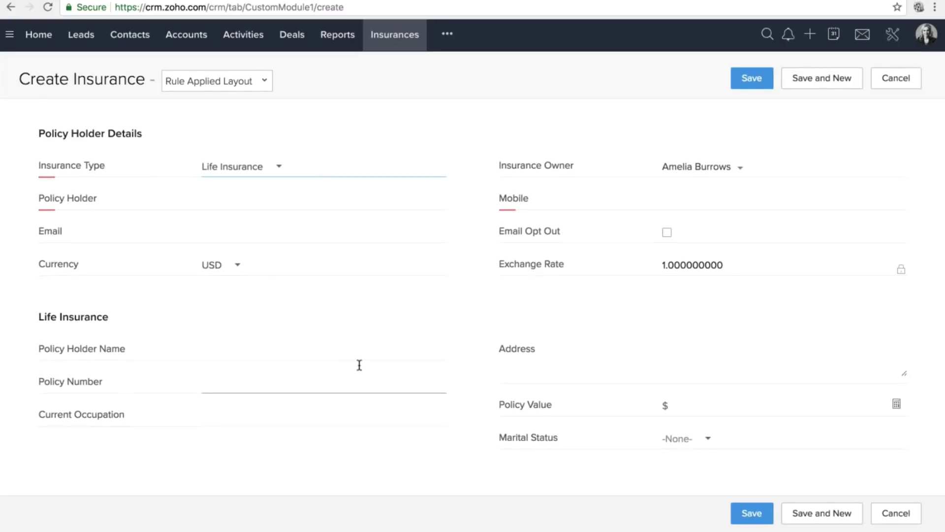
{"action": "left_click", "coordinate": [246, 167]}
{"action": "left_click", "coordinate": [251, 232]}
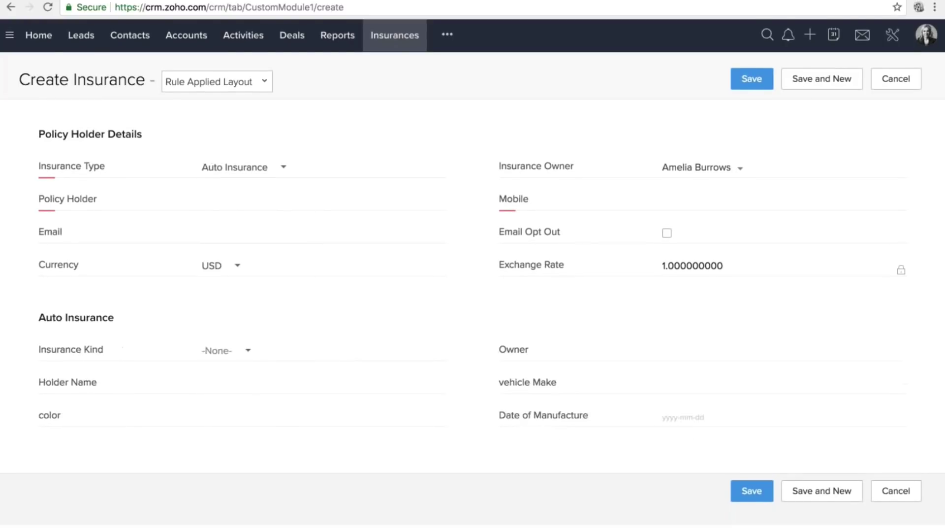
{"action": "left_click", "coordinate": [266, 169]}
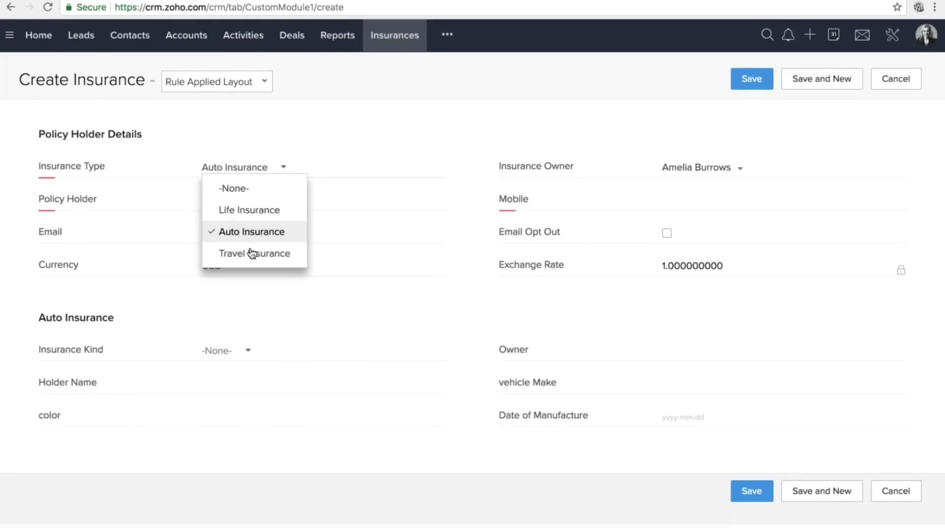
{"action": "left_click", "coordinate": [251, 252]}
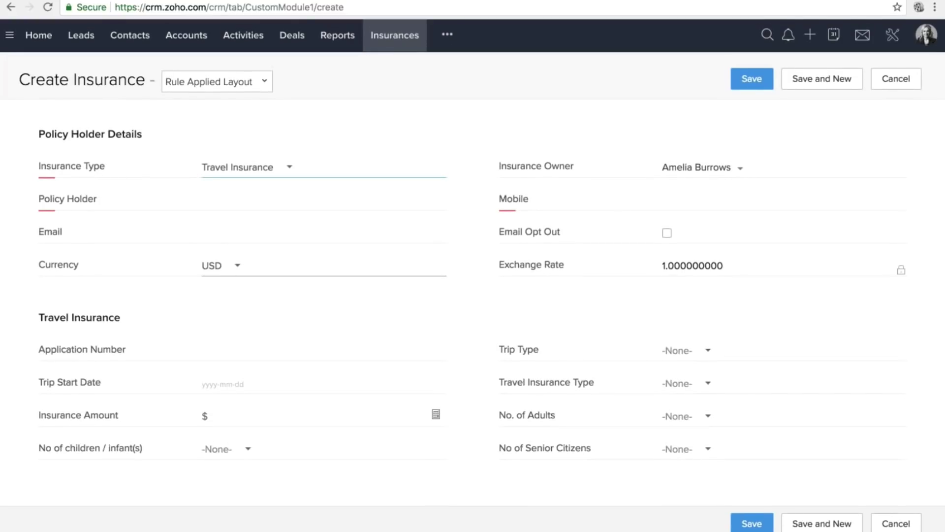
{"action": "left_click", "coordinate": [258, 80]}
{"action": "left_click", "coordinate": [316, 150]}
Switch back to Life Insurance and set Marital Status to Married.
{"action": "left_click", "coordinate": [246, 167]}
{"action": "left_click", "coordinate": [249, 208]}
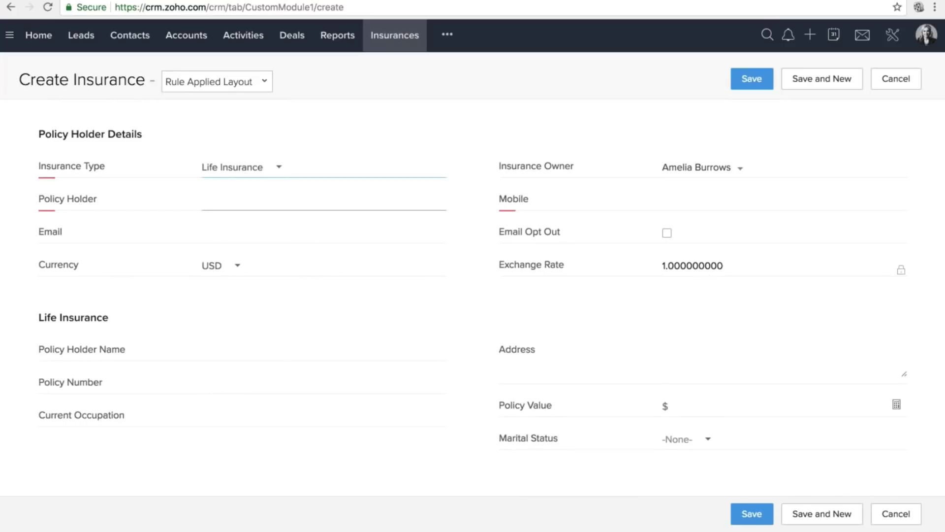
{"action": "left_click", "coordinate": [683, 439]}
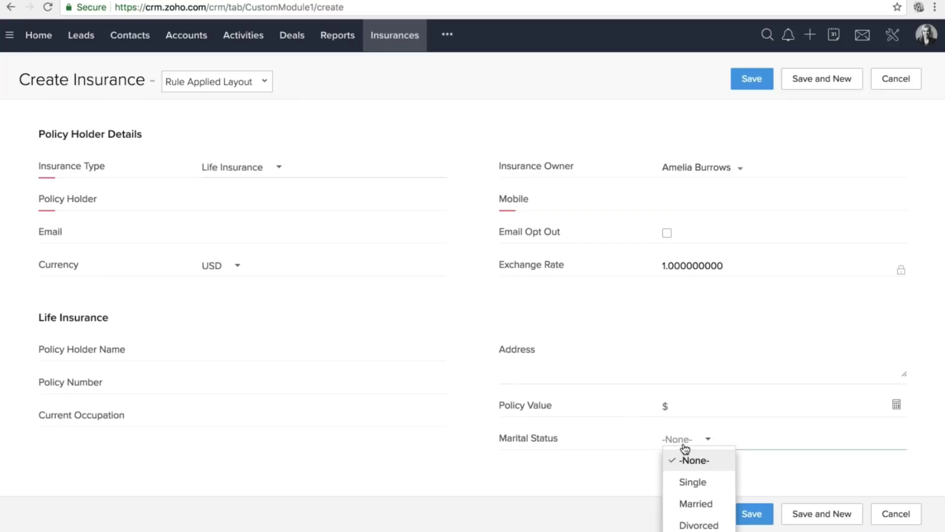
{"action": "key", "text": "Down"}
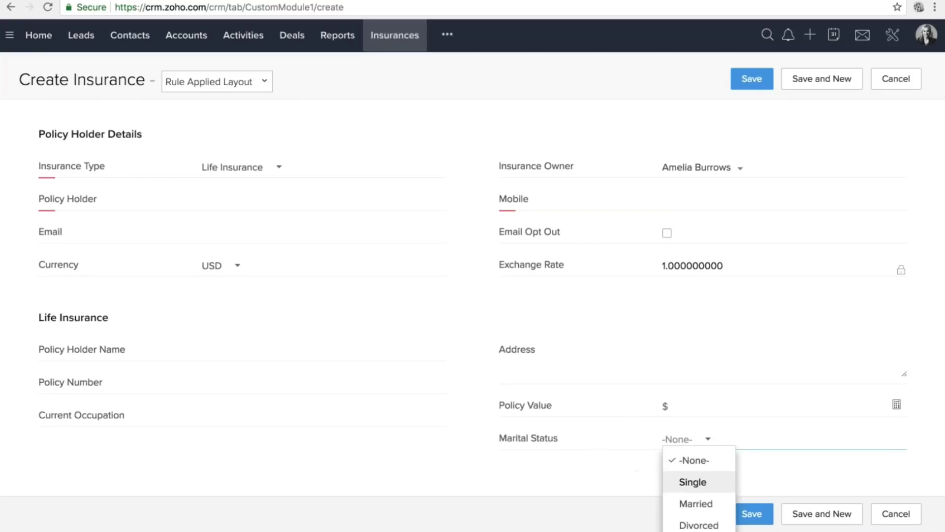
{"action": "key", "text": "Down"}
{"action": "key", "text": "Return"}
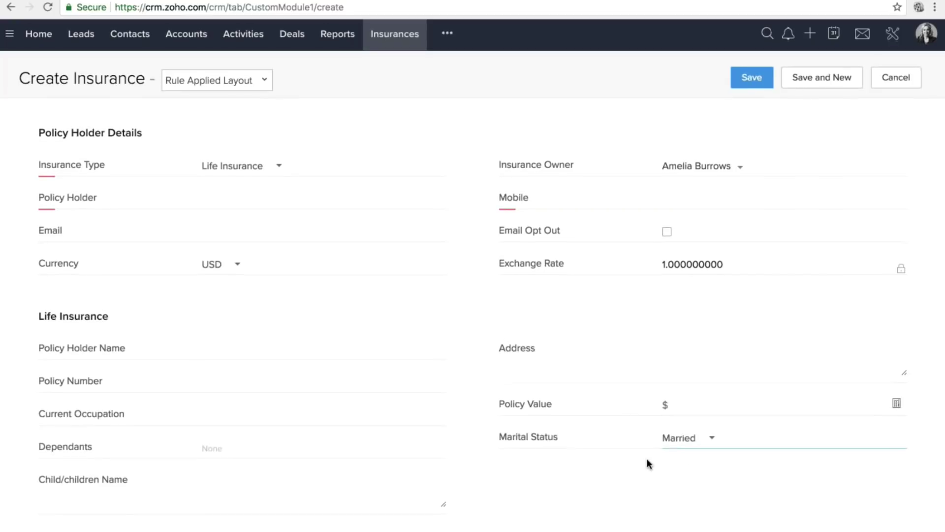
Inspect the Dependants options and the Child/children Name field, then go to Setup.
{"action": "scroll", "coordinate": [648, 462], "scroll_direction": "down", "scroll_amount": 1}
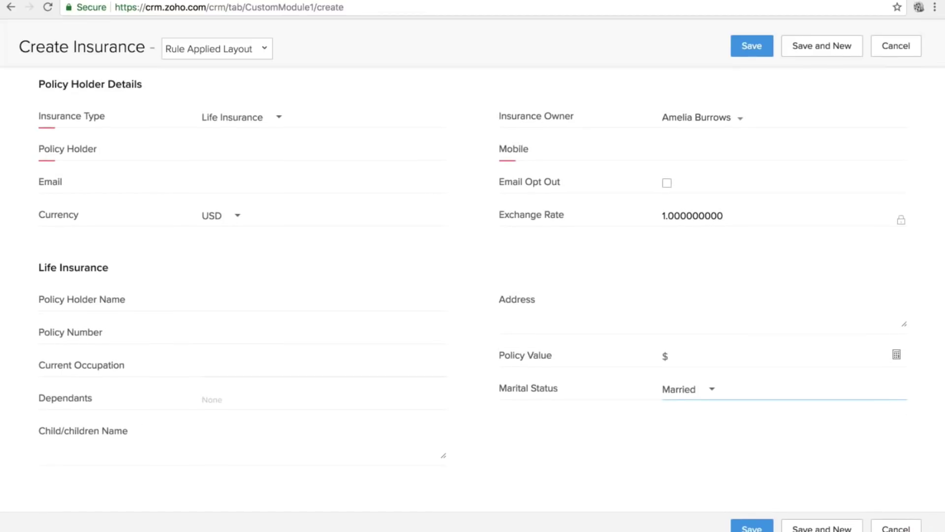
{"action": "left_click", "coordinate": [87, 394]}
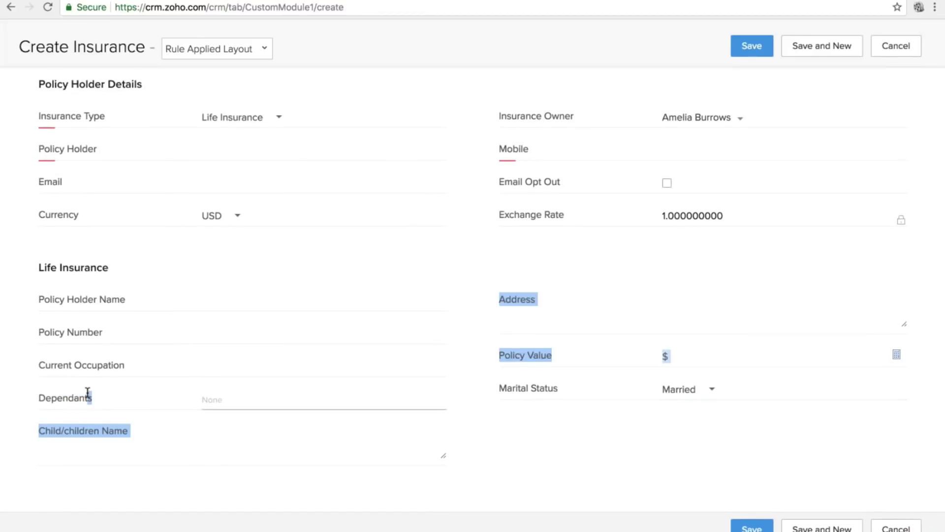
{"action": "left_click", "coordinate": [45, 431]}
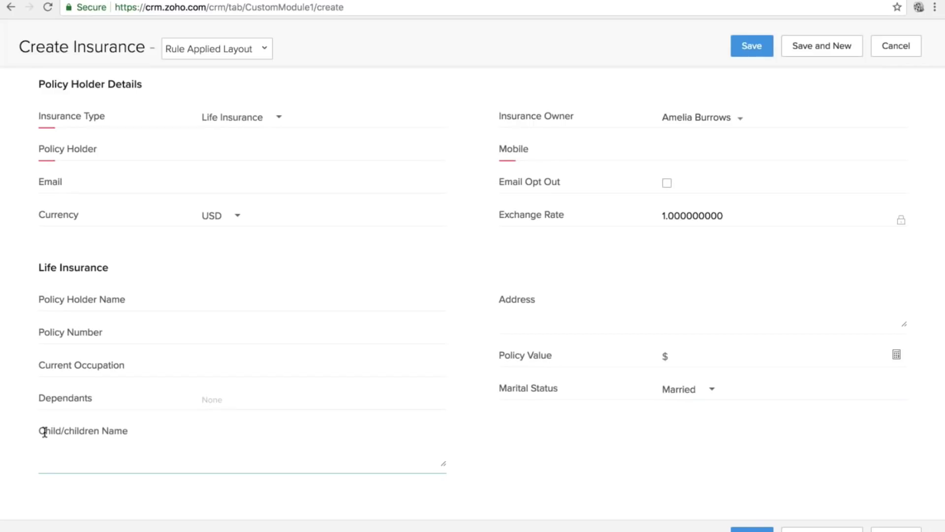
{"action": "scroll", "coordinate": [183, 407], "scroll_direction": "up", "scroll_amount": 1}
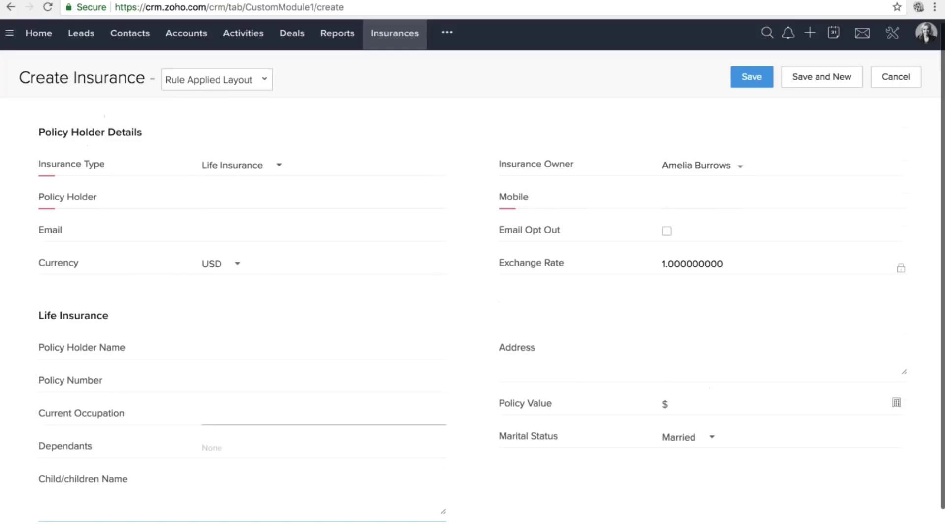
{"action": "scroll", "coordinate": [325, 352], "scroll_direction": "down", "scroll_amount": 2}
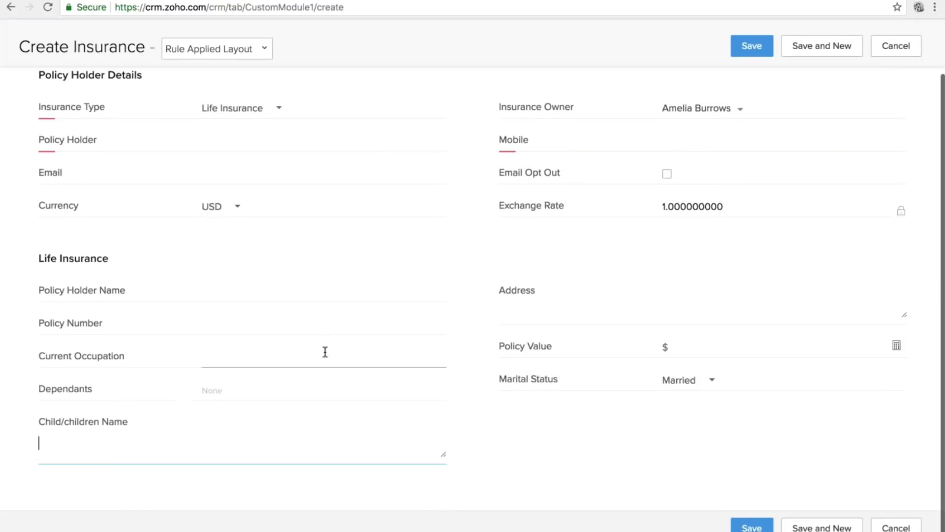
{"action": "scroll", "coordinate": [325, 351], "scroll_direction": "up", "scroll_amount": 2}
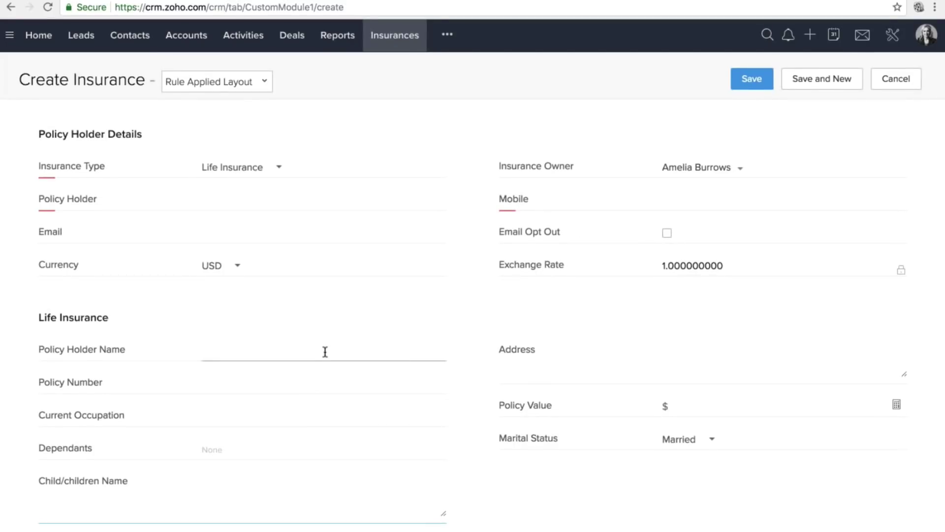
{"action": "left_click", "coordinate": [893, 42]}
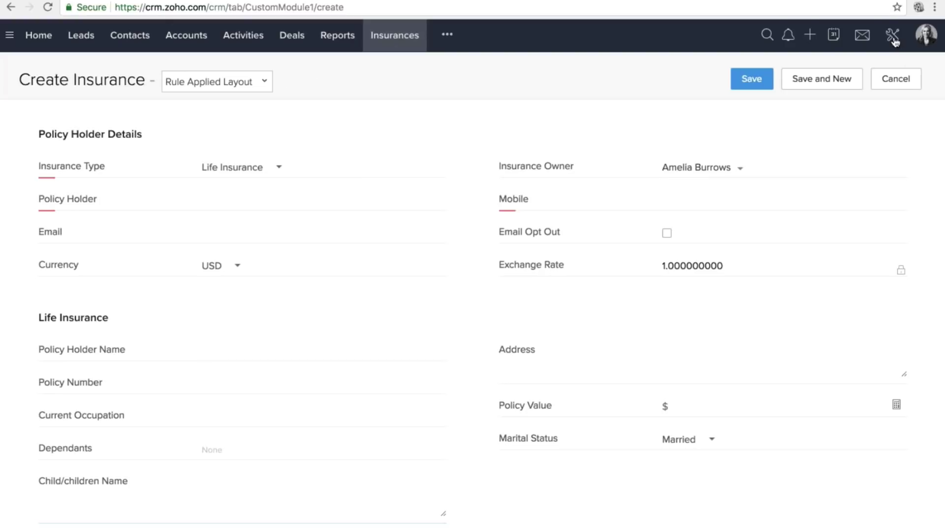
Open Insurances under Modules and Fields and start a new rule from its Layout Rules.
{"action": "left_click", "coordinate": [687, 181]}
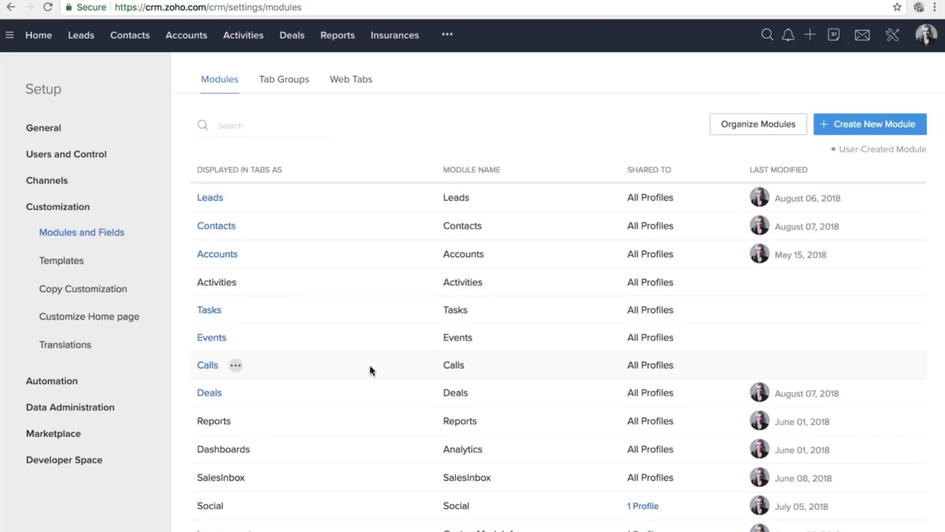
{"action": "scroll", "coordinate": [370, 365], "scroll_direction": "down", "scroll_amount": 3}
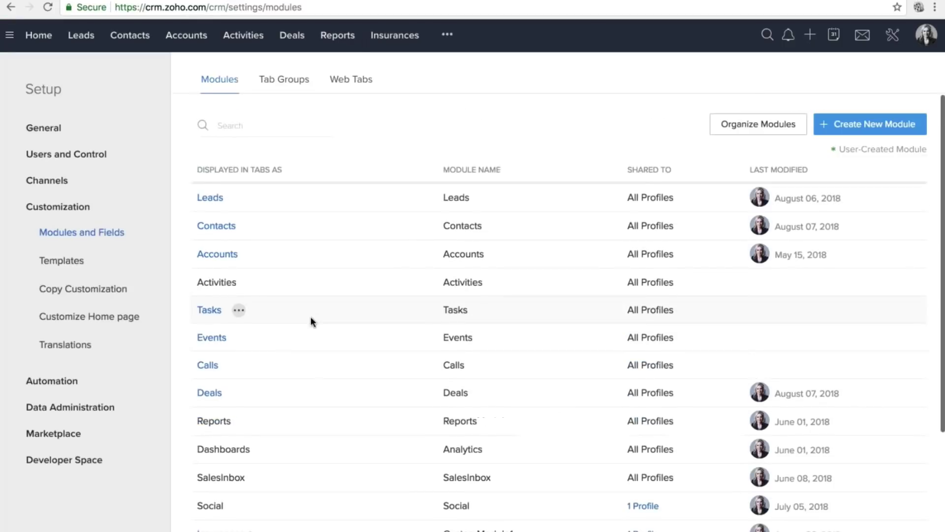
{"action": "scroll", "coordinate": [517, 256], "scroll_direction": "down", "scroll_amount": 3}
{"action": "left_click", "coordinate": [220, 412]}
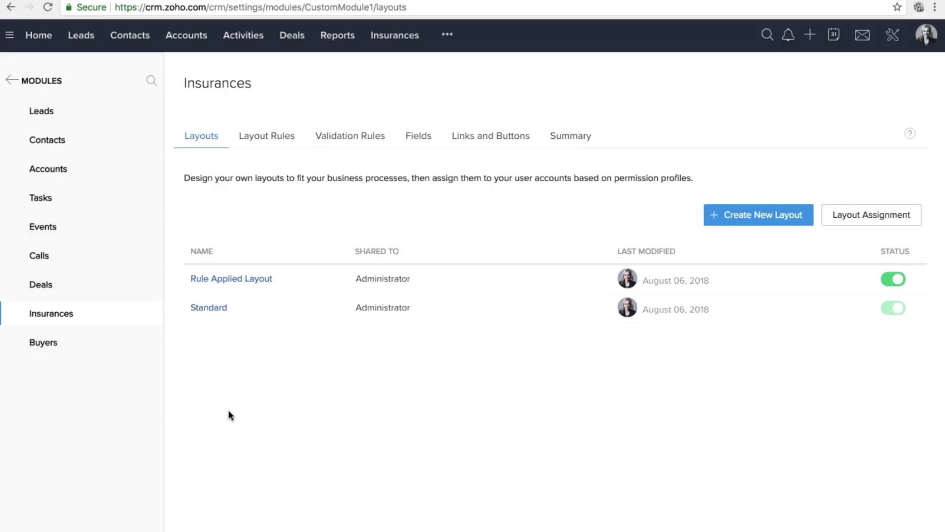
{"action": "left_click", "coordinate": [290, 139]}
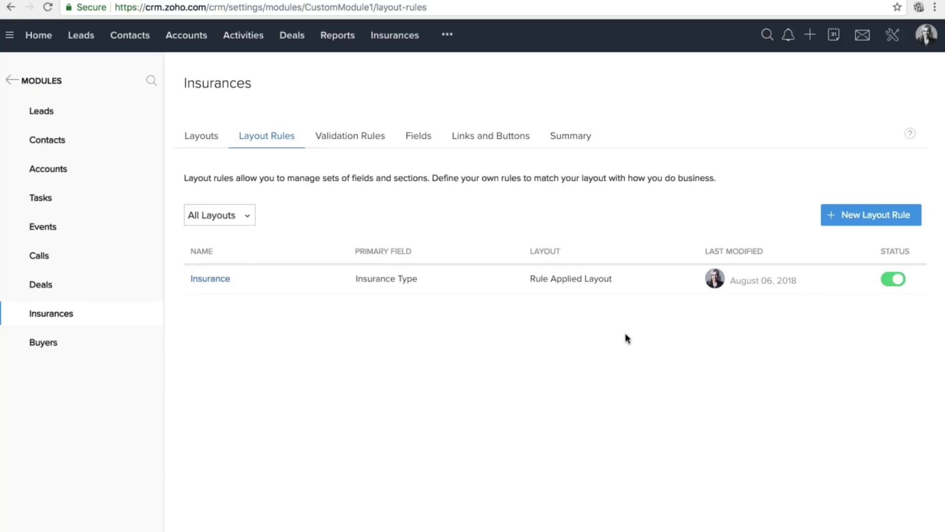
{"action": "left_click", "coordinate": [835, 221]}
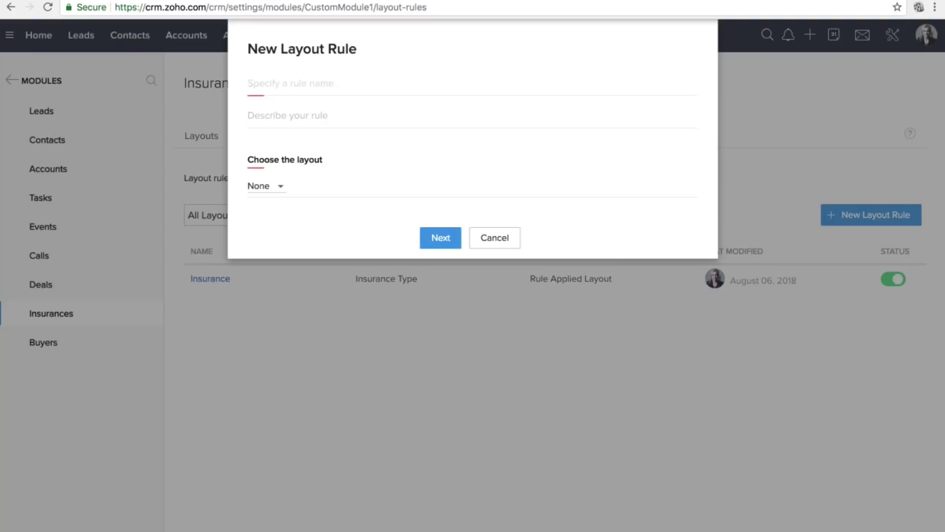
Name the rule 'Insurance type', reuse it as the description, and target the Standard layout.
{"action": "left_click", "coordinate": [289, 84]}
{"action": "left_click", "coordinate": [291, 98]}
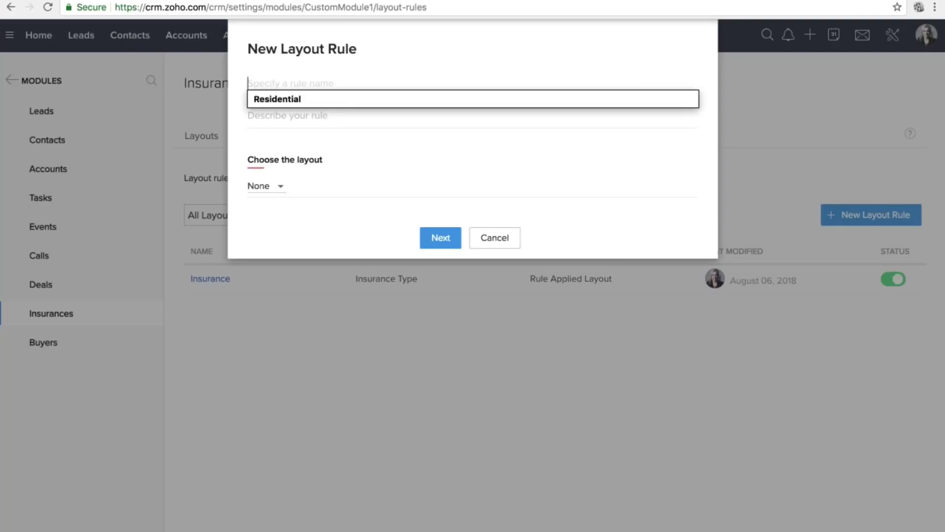
{"action": "type", "text": "Ins"}
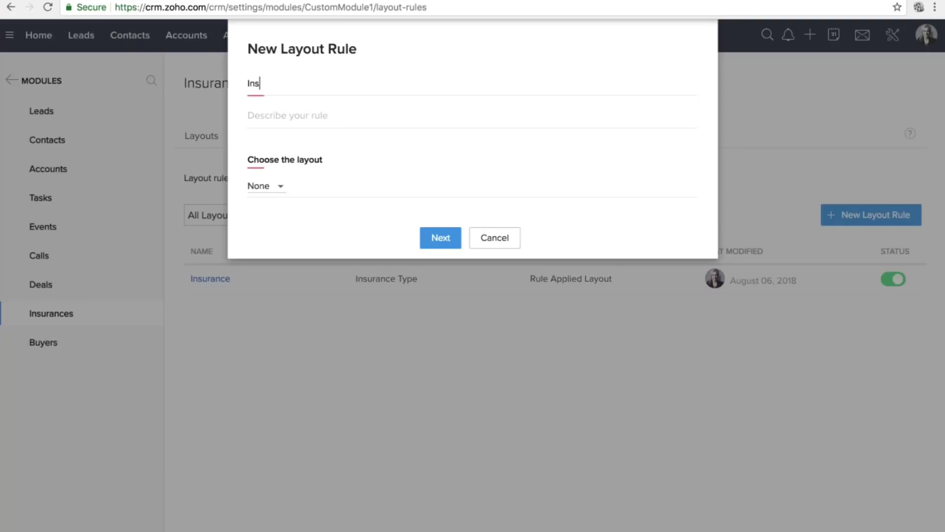
{"action": "type", "text": "urance type"}
{"action": "key", "text": "ctrl+shift+Left"}
{"action": "key", "text": "ctrl+shift+Left"}
{"action": "key", "text": "Tab"}
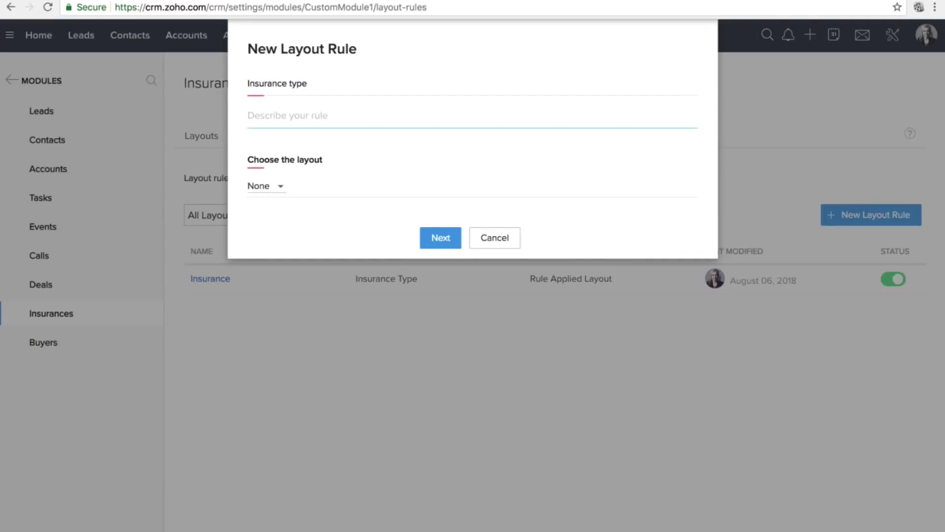
{"action": "type", "text": "Insurance type"}
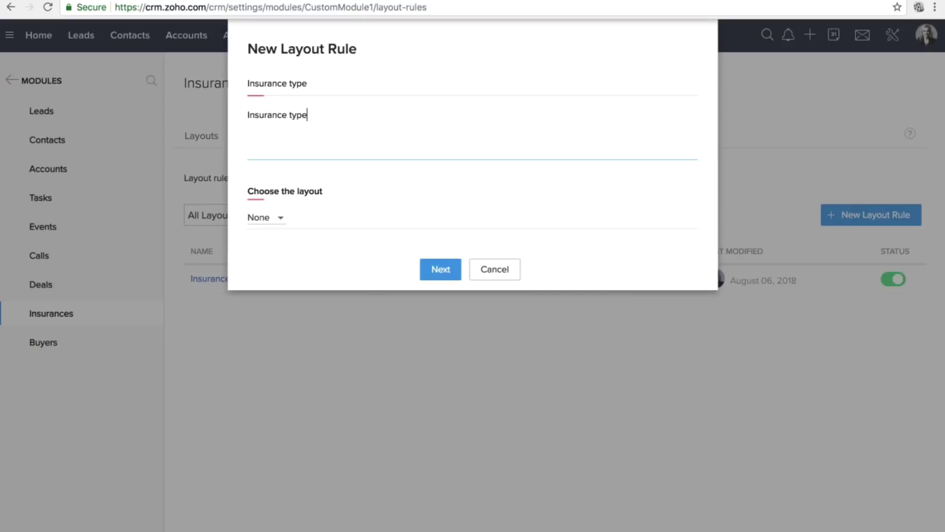
{"action": "left_click", "coordinate": [268, 217]}
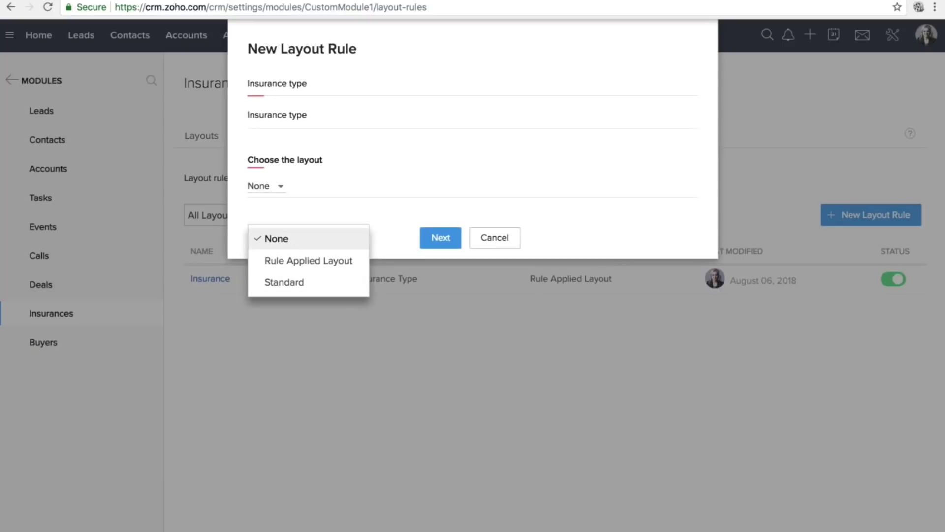
{"action": "left_click", "coordinate": [289, 282]}
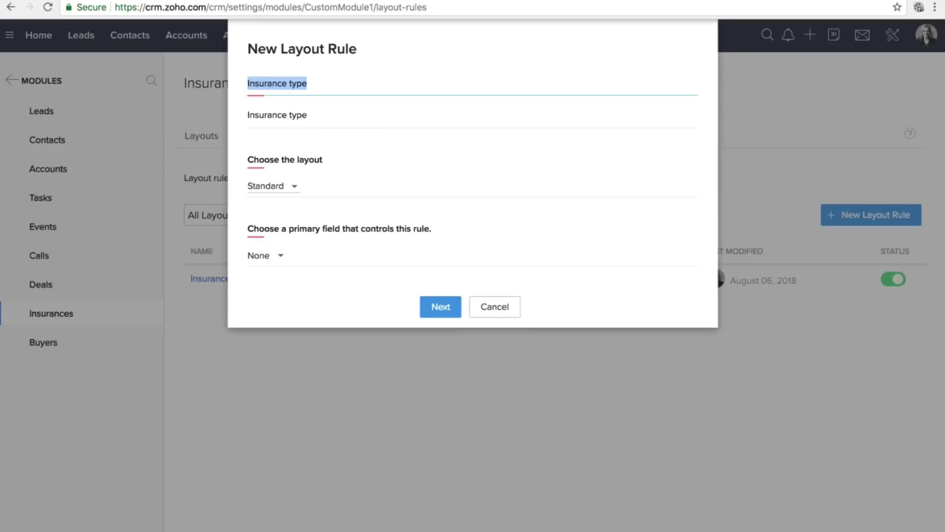
Set the primary field to Insurance Type with condition 'is' Life Insurance and continue.
{"action": "left_click", "coordinate": [309, 255]}
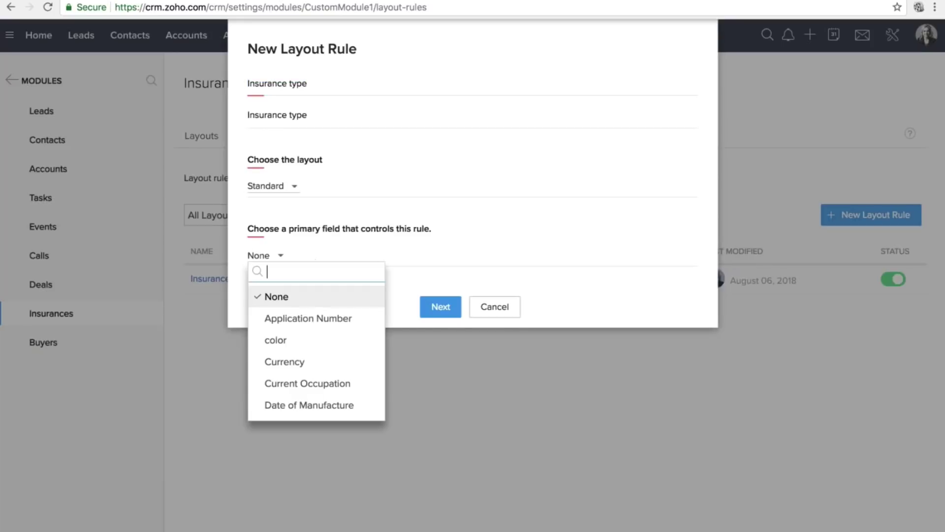
{"action": "triple_click", "coordinate": [276, 236]}
{"action": "left_click", "coordinate": [277, 258]}
{"action": "type", "text": "tpy"}
{"action": "key", "text": "BackSpace"}
{"action": "key", "text": "BackSpace"}
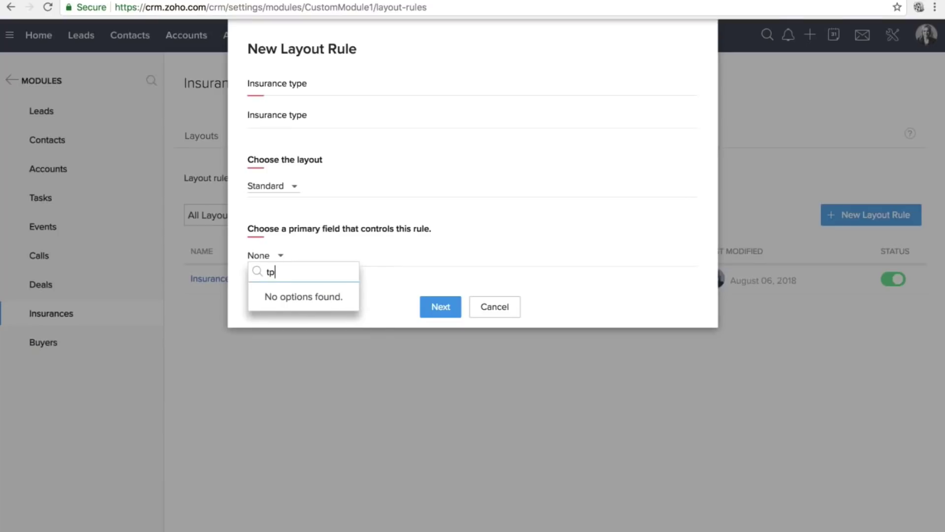
{"action": "type", "text": "yo"}
{"action": "key", "text": "BackSpace"}
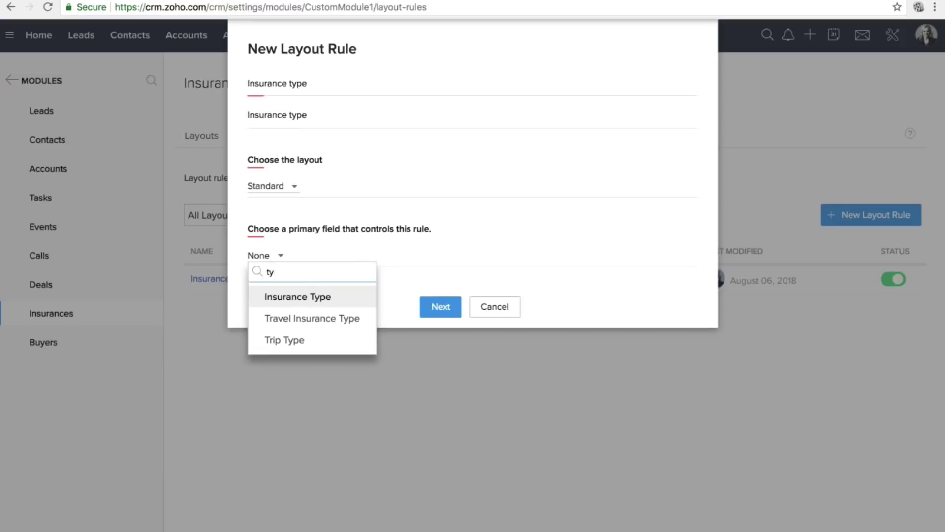
{"action": "left_click", "coordinate": [293, 308]}
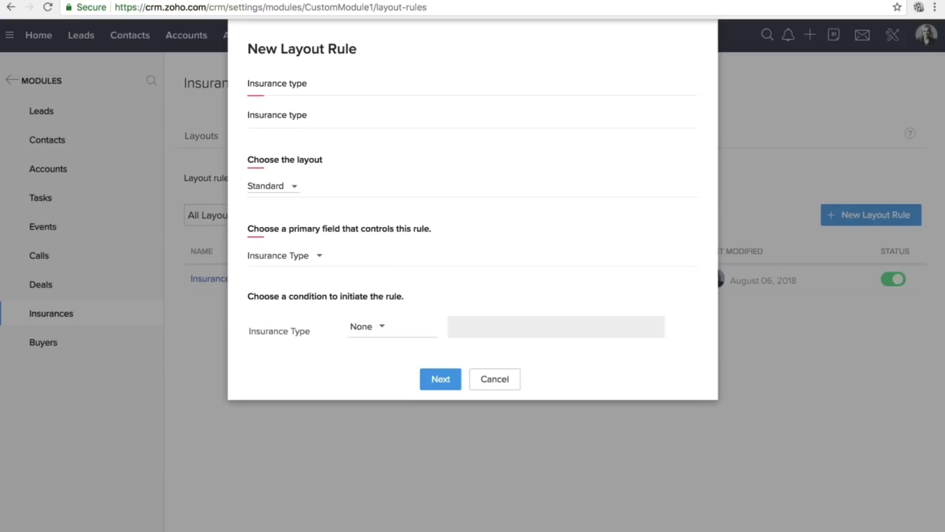
{"action": "left_click", "coordinate": [367, 326]}
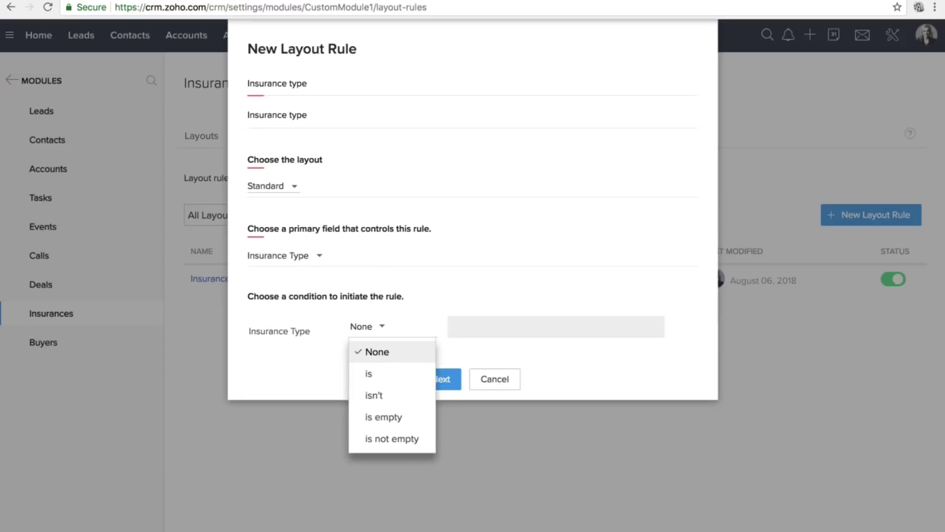
{"action": "left_click", "coordinate": [370, 371]}
{"action": "left_click", "coordinate": [458, 328]}
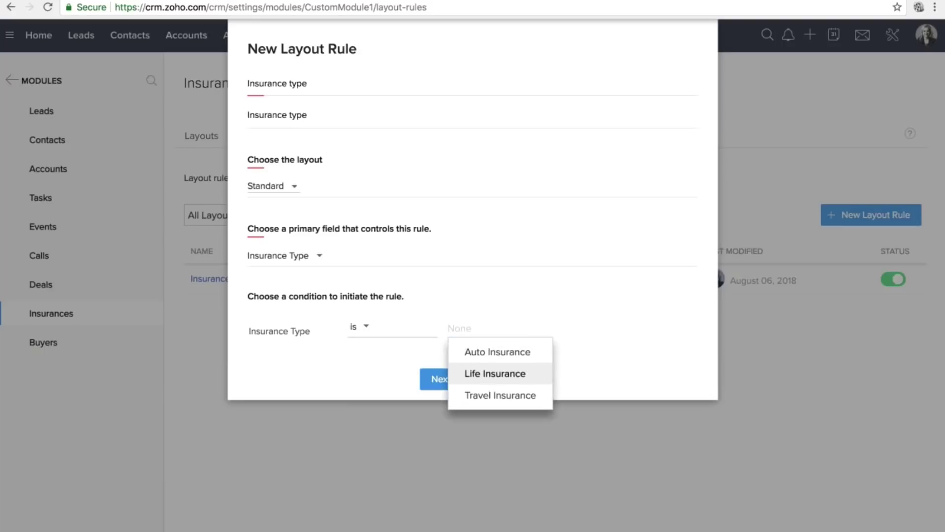
{"action": "left_click", "coordinate": [495, 373]}
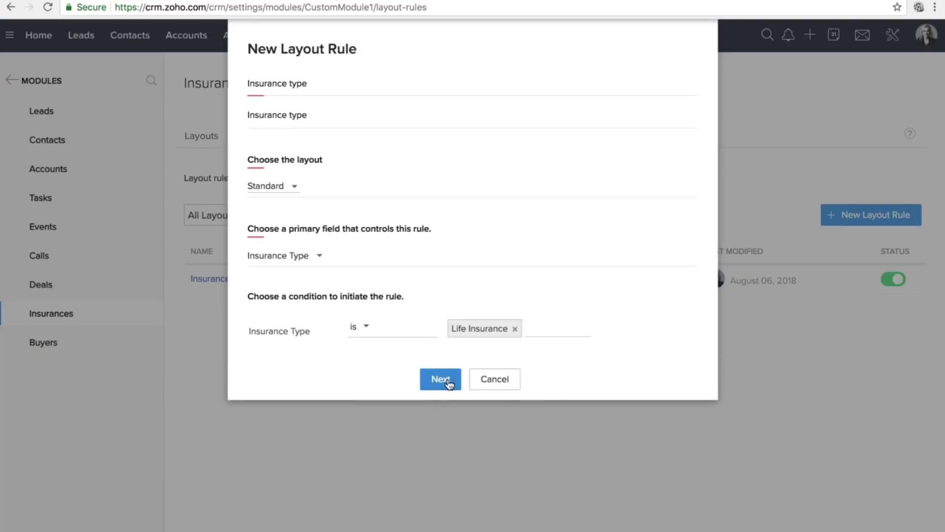
{"action": "left_click", "coordinate": [449, 382]}
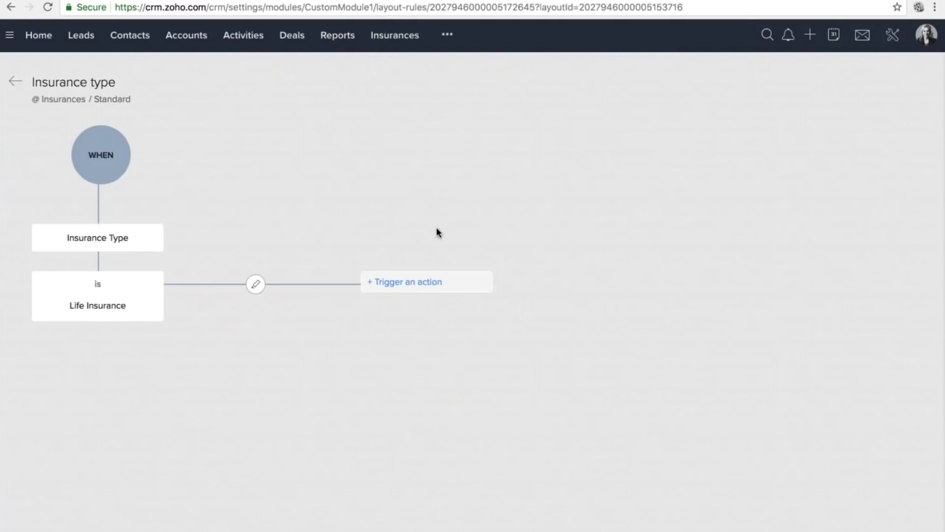
Add and save a Show Sections action that displays the Life Insurance section.
{"action": "left_click", "coordinate": [411, 281]}
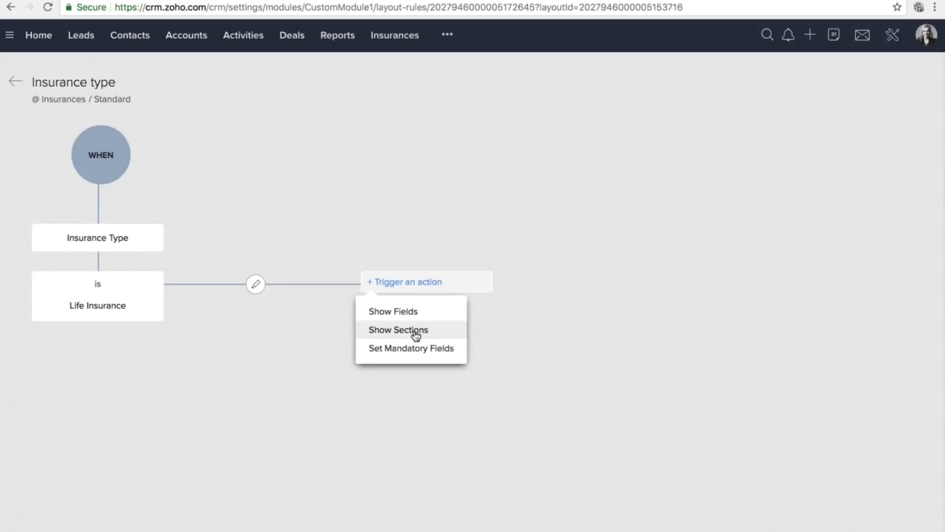
{"action": "left_click", "coordinate": [415, 335]}
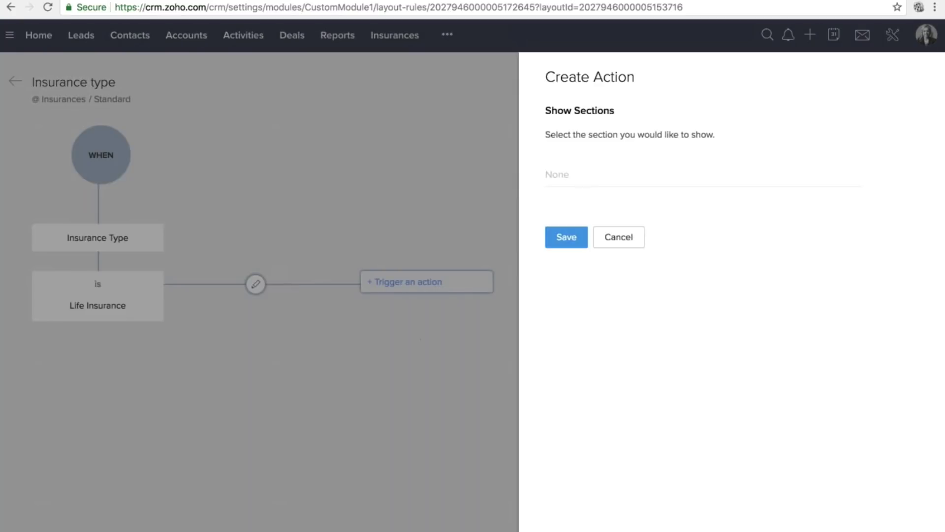
{"action": "left_click", "coordinate": [597, 176]}
{"action": "left_click", "coordinate": [588, 207]}
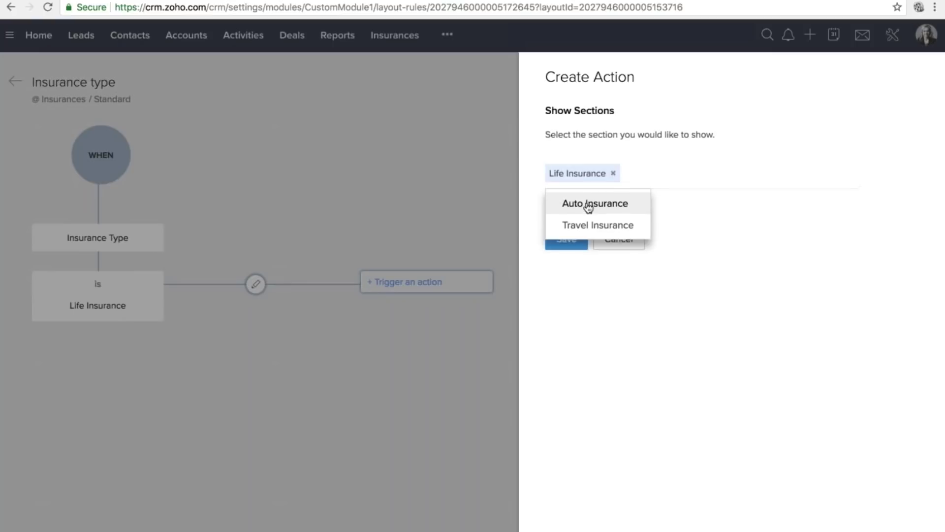
{"action": "left_click", "coordinate": [573, 243]}
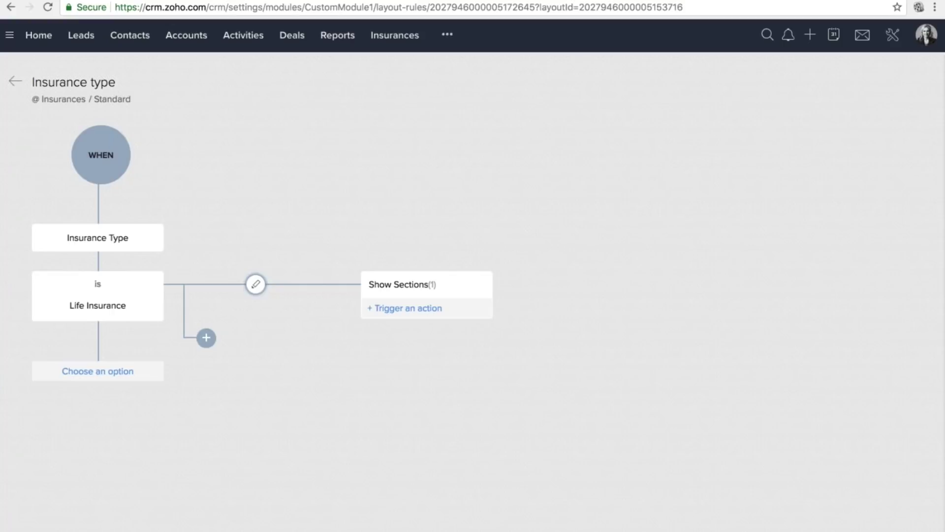
Add an 'is Auto Insurance' condition that shows the Auto Insurance section.
{"action": "left_click", "coordinate": [101, 377]}
{"action": "left_click", "coordinate": [177, 409]}
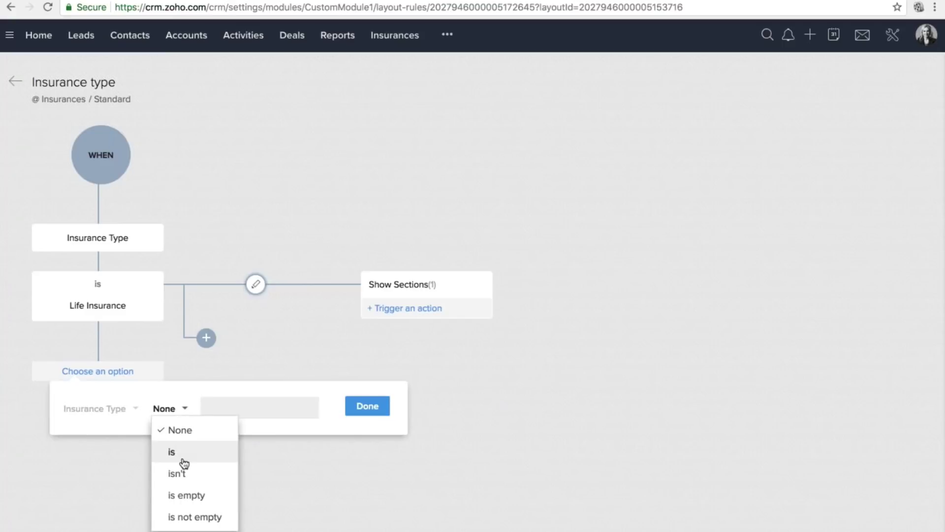
{"action": "left_click", "coordinate": [184, 462]}
{"action": "left_click", "coordinate": [193, 407]}
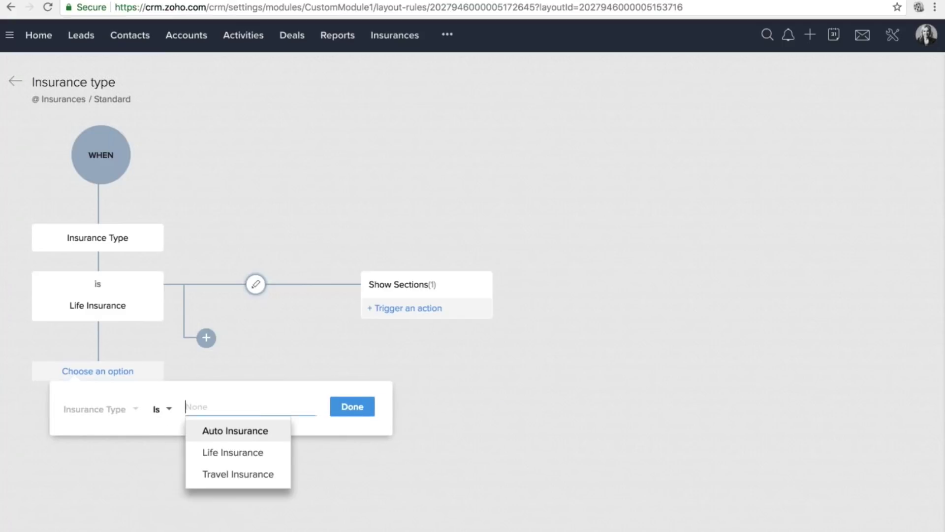
{"action": "left_click", "coordinate": [239, 431]}
{"action": "left_click", "coordinate": [353, 407]}
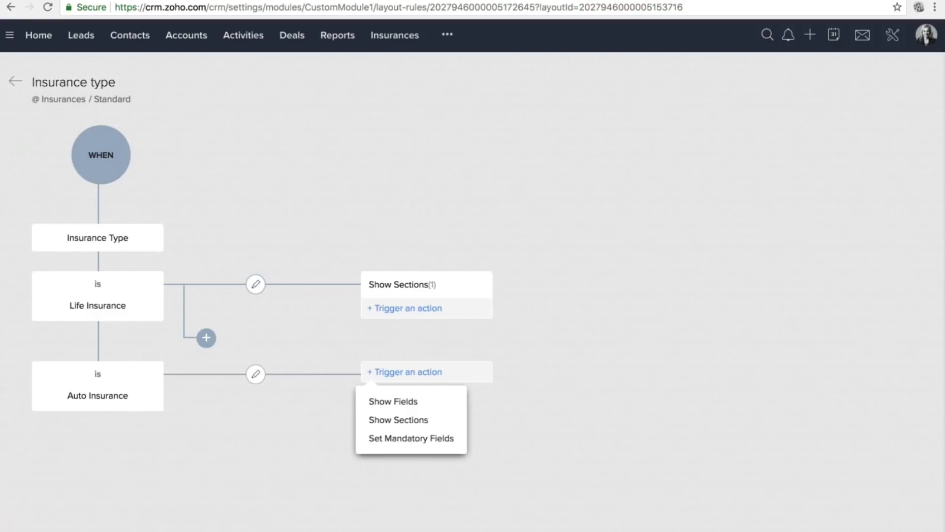
{"action": "left_click", "coordinate": [400, 422]}
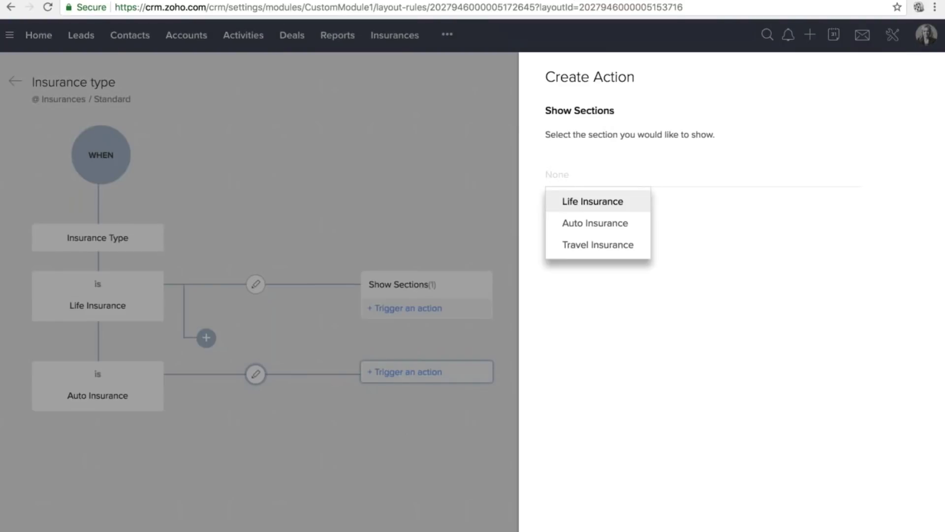
{"action": "left_click", "coordinate": [590, 223]}
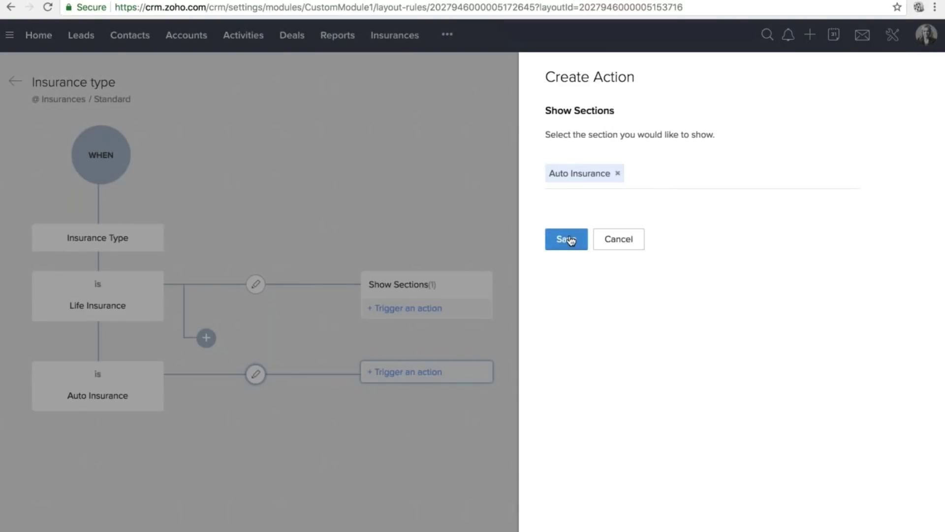
{"action": "left_click", "coordinate": [566, 239]}
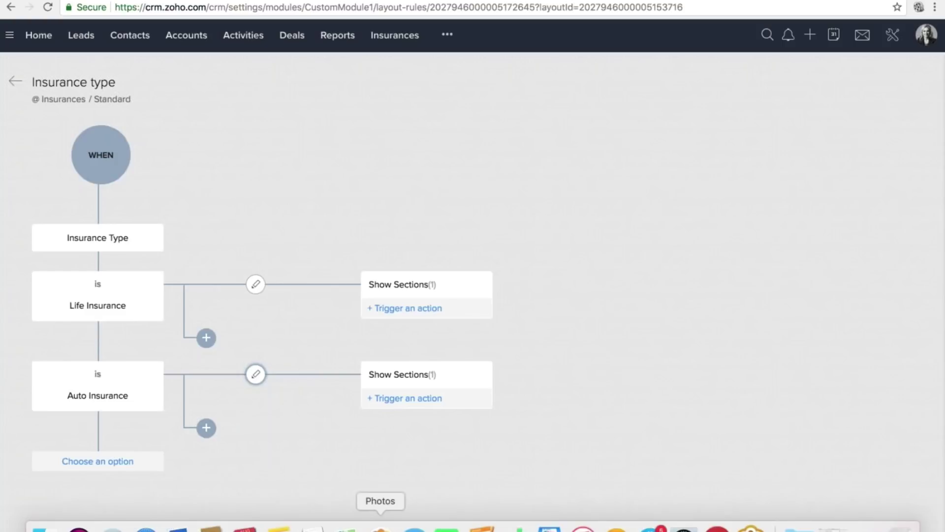
Add an 'is Travel Insurance' condition that shows the Travel Insurance section.
{"action": "left_click", "coordinate": [98, 461]}
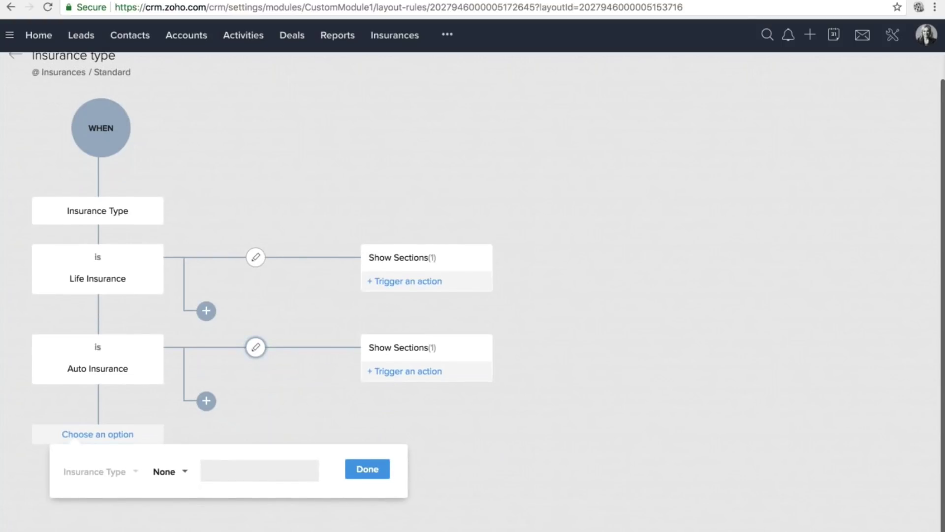
{"action": "left_click", "coordinate": [229, 475]}
{"action": "key", "text": "Down"}
{"action": "key", "text": "Down"}
{"action": "key", "text": "Return"}
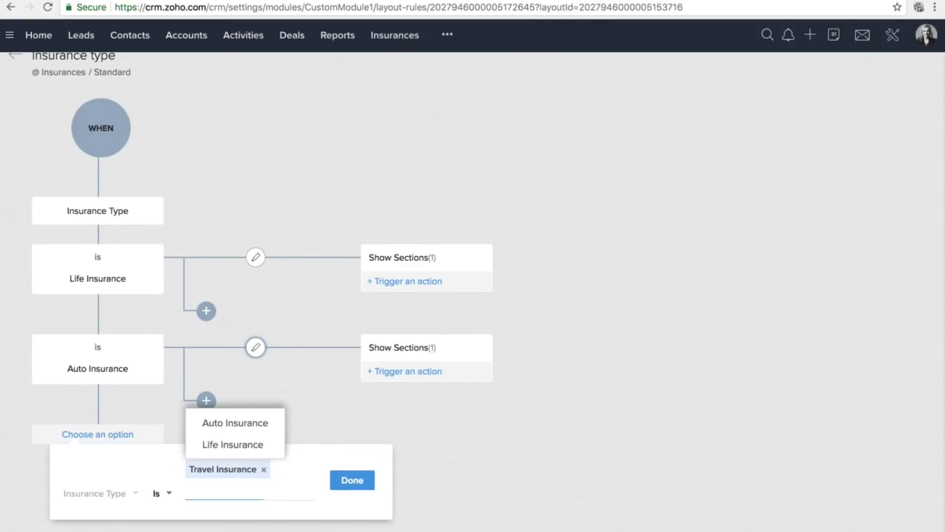
{"action": "left_click", "coordinate": [352, 480]}
{"action": "left_click", "coordinate": [408, 461]}
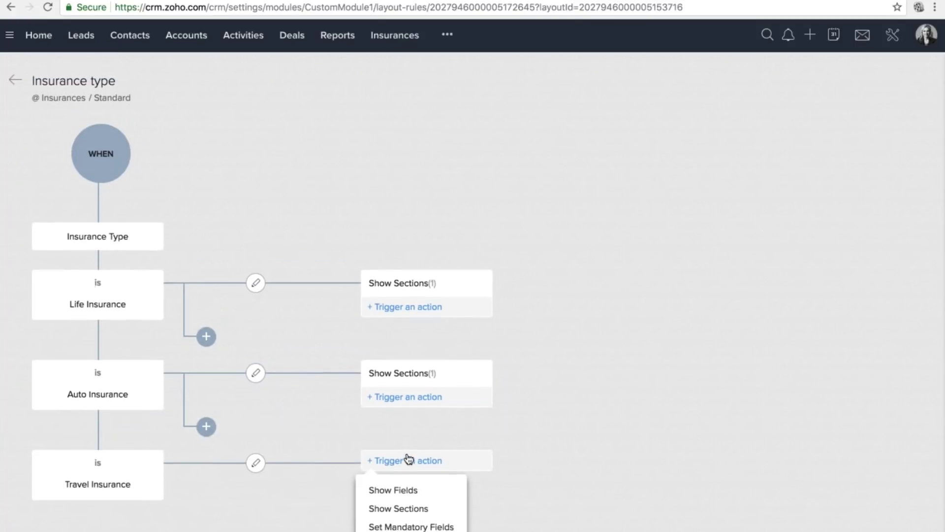
{"action": "left_click", "coordinate": [401, 508]}
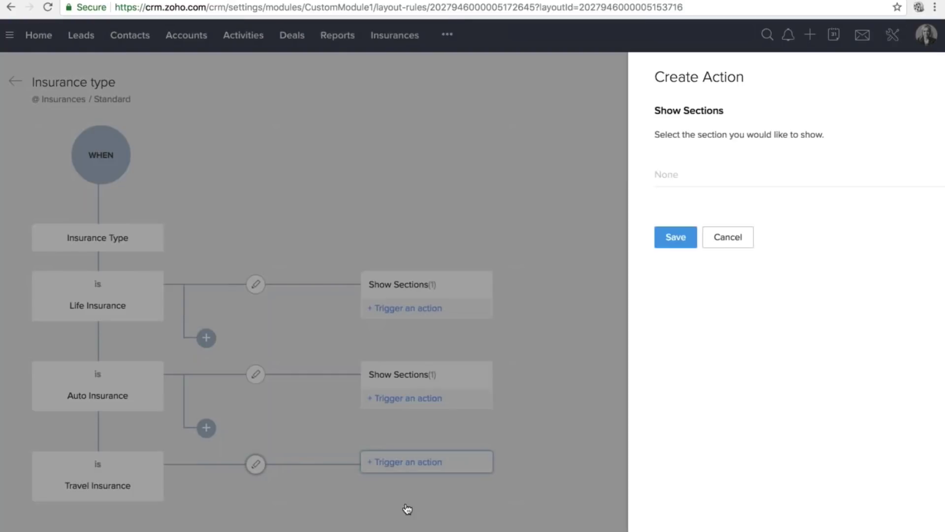
{"action": "left_click", "coordinate": [599, 181]}
{"action": "left_click", "coordinate": [597, 245]}
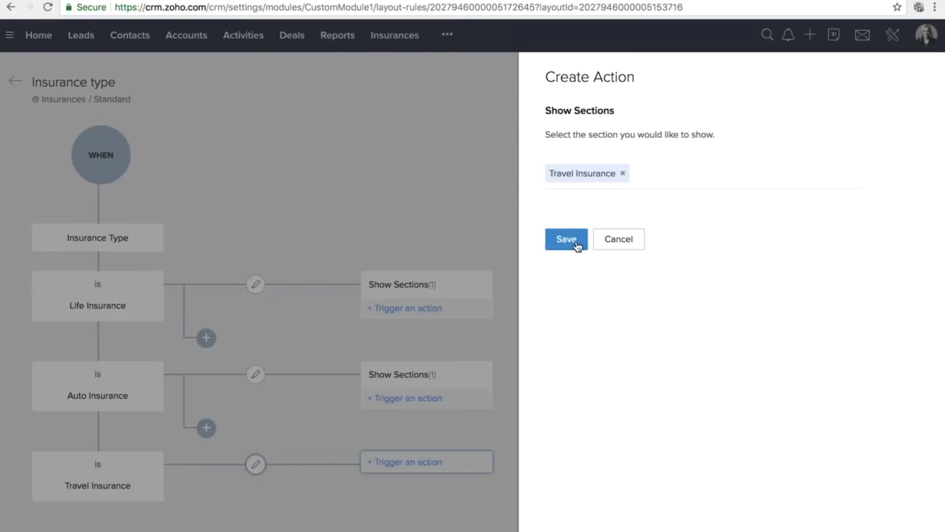
{"action": "left_click", "coordinate": [574, 243]}
Add a Show Fields action for Marital Status to the Life Insurance condition.
{"action": "scroll", "coordinate": [606, 265], "scroll_direction": "down", "scroll_amount": 3}
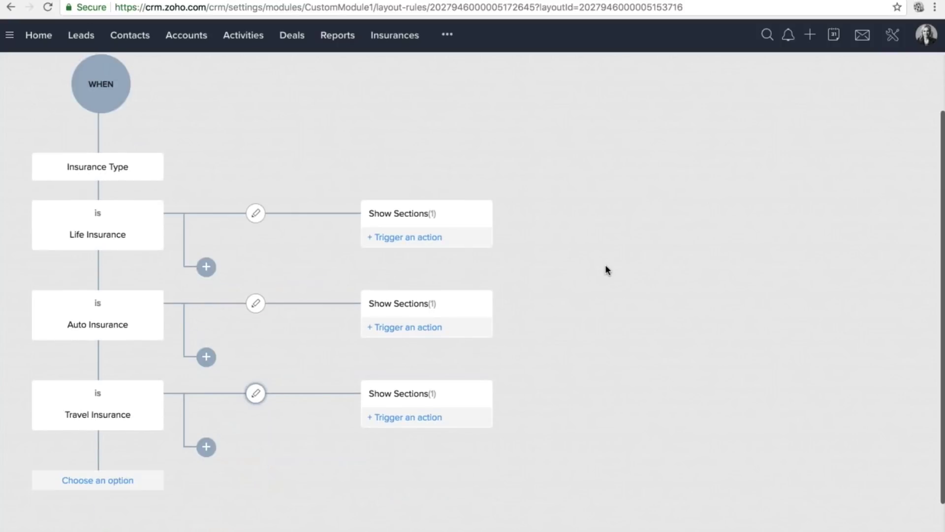
{"action": "left_click", "coordinate": [418, 239]}
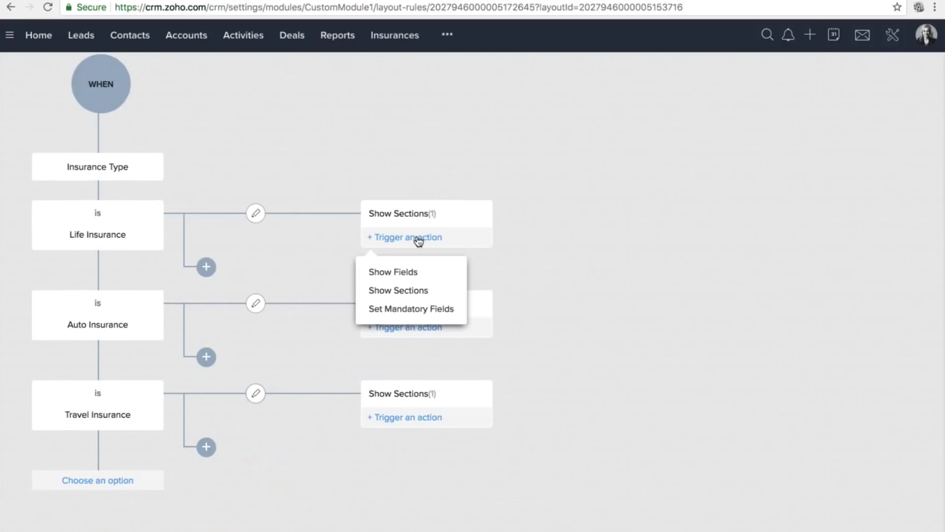
{"action": "left_click", "coordinate": [417, 276]}
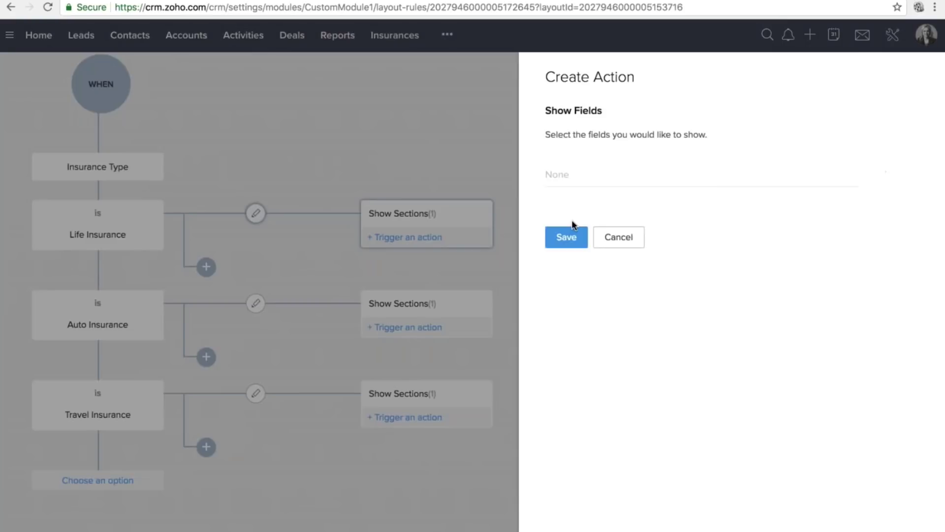
{"action": "left_click", "coordinate": [561, 175]}
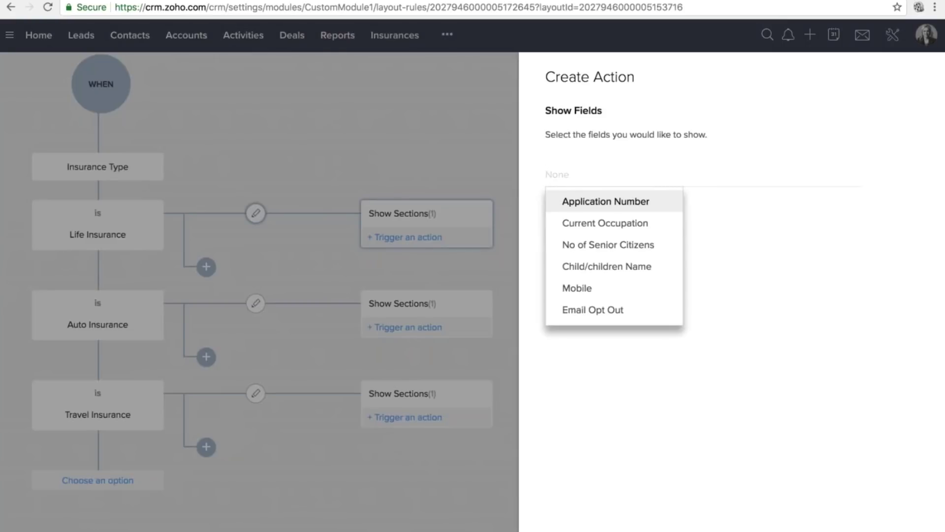
{"action": "type", "text": "ma"}
{"action": "left_click", "coordinate": [607, 224]}
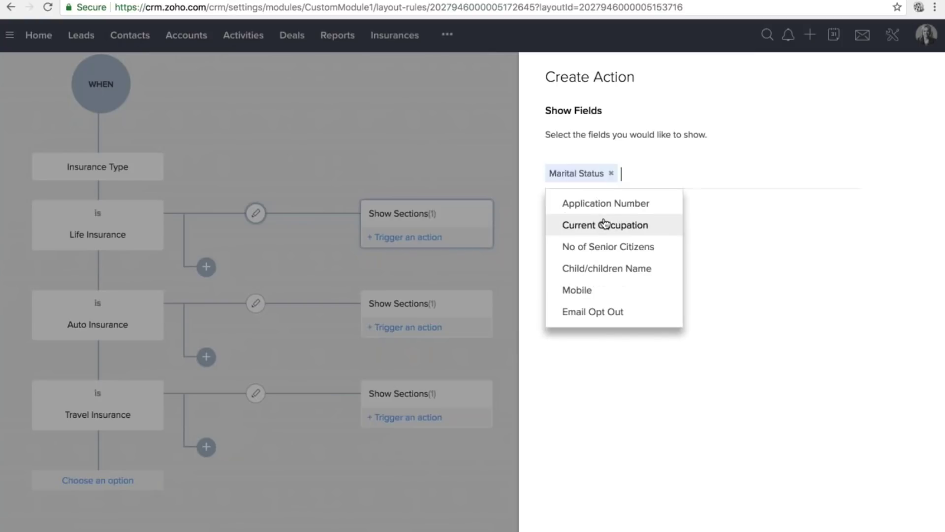
{"action": "left_click", "coordinate": [729, 206]}
{"action": "left_click", "coordinate": [566, 239]}
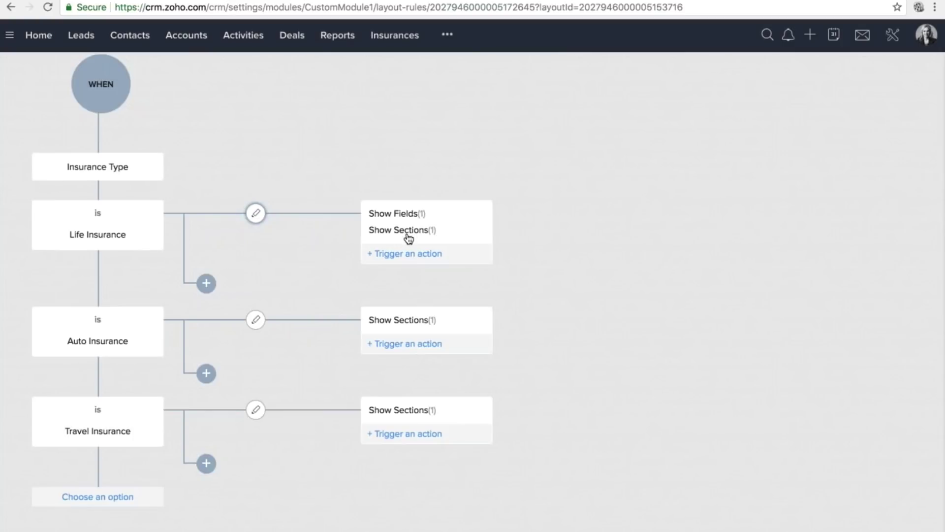
Delete the Marital Status Show Fields action and close the action details.
{"action": "left_click", "coordinate": [429, 235]}
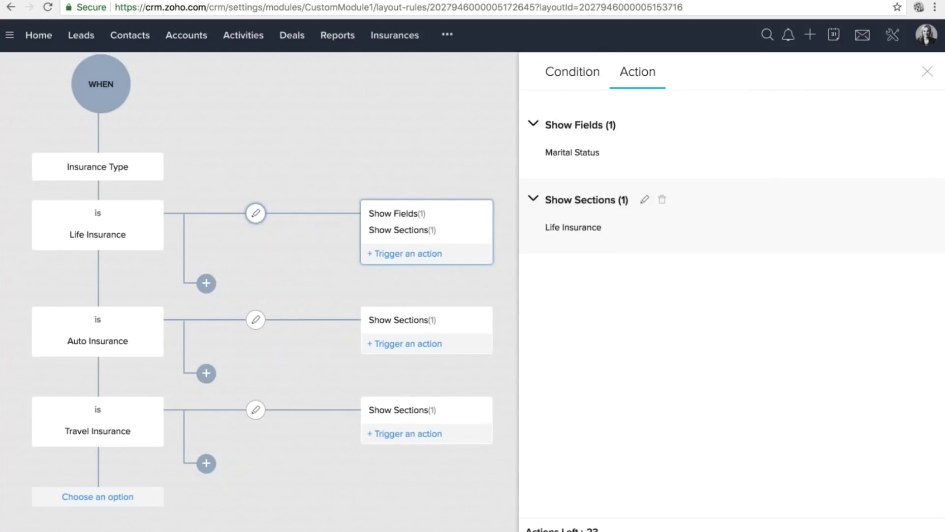
{"action": "left_click", "coordinate": [649, 127]}
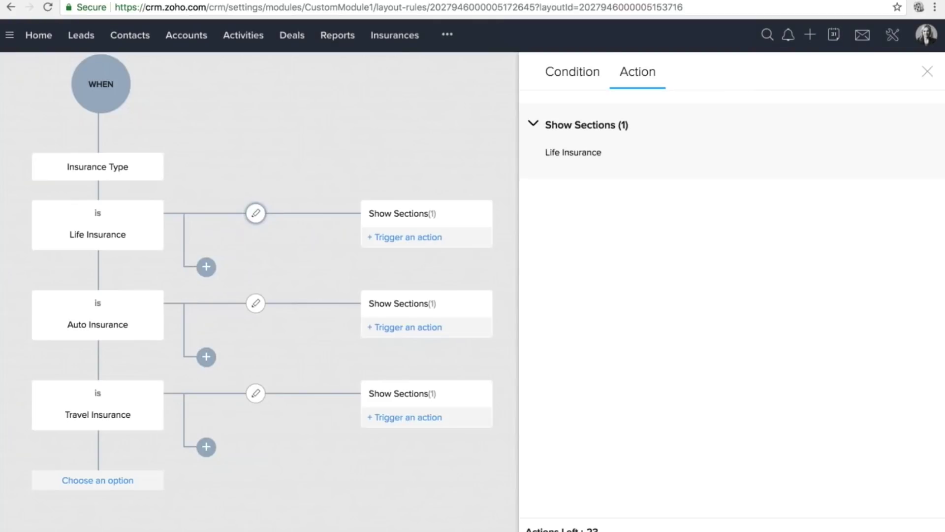
{"action": "left_click", "coordinate": [927, 71]}
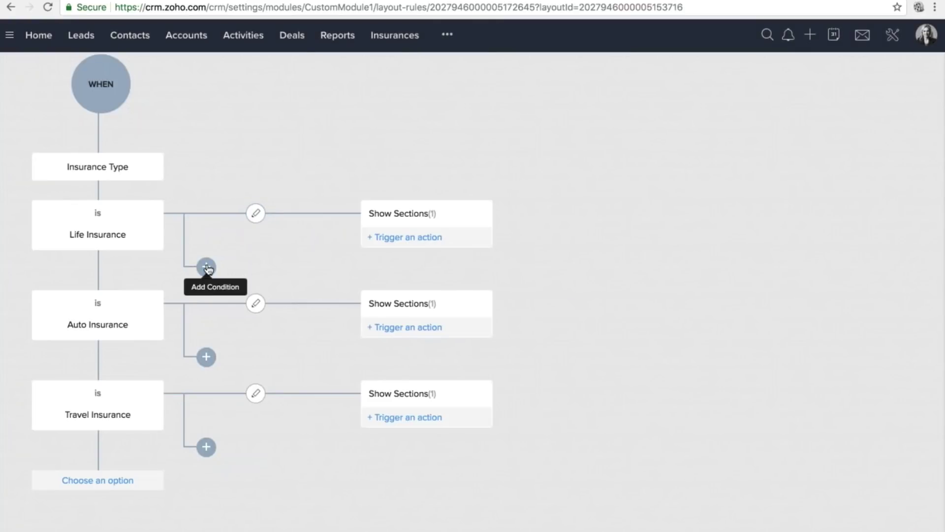
Add a new sub-condition under Life Insurance and name it Marital Status.
{"action": "left_click", "coordinate": [207, 267]}
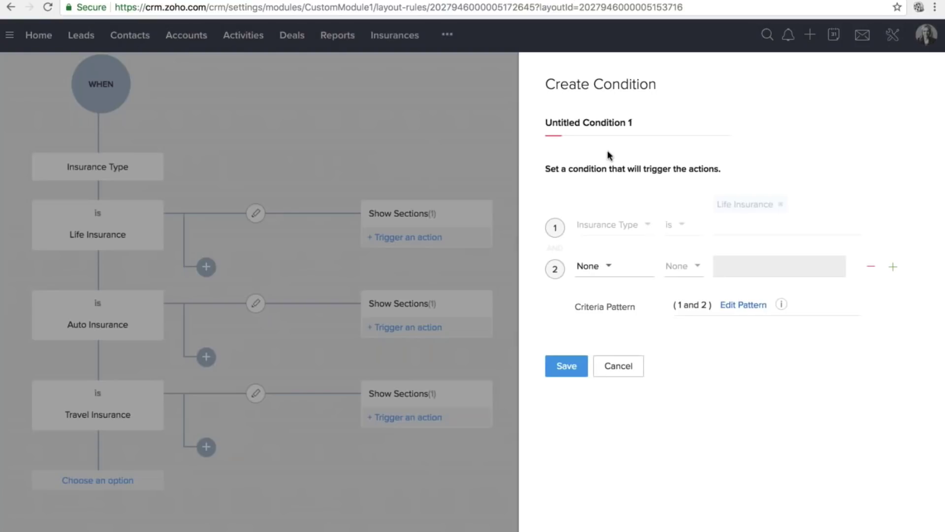
{"action": "triple_click", "coordinate": [580, 123]}
{"action": "type", "text": "Ma"}
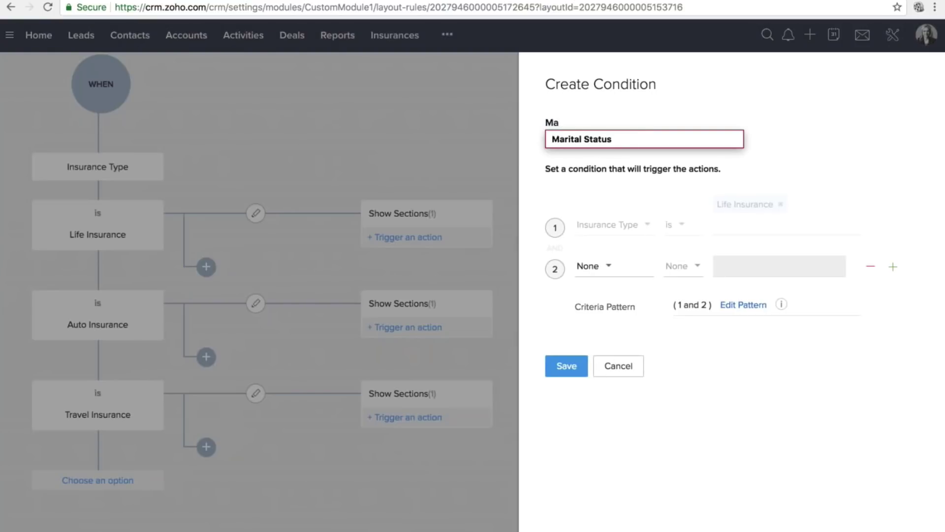
{"action": "key", "text": "Down"}
{"action": "key", "text": "Return"}
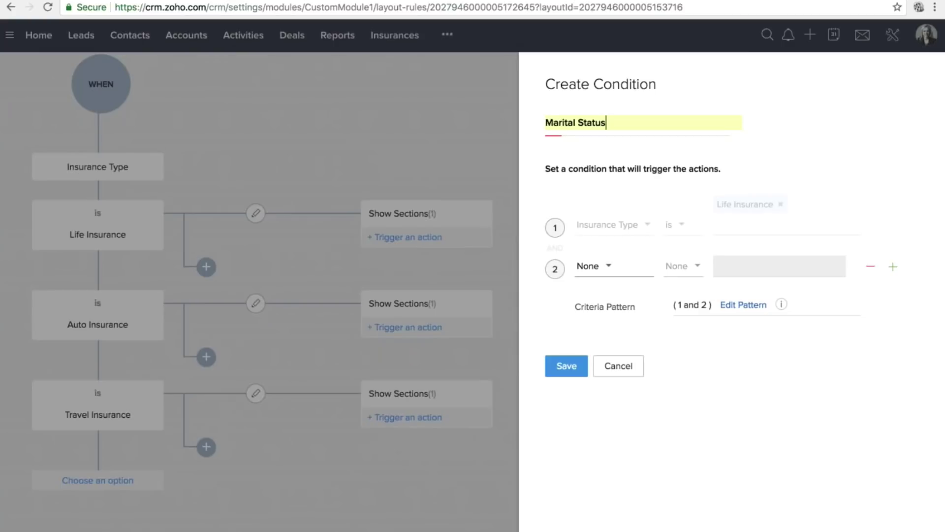
Set the second criterion to Marital Status is Married.
{"action": "left_click", "coordinate": [608, 266]}
{"action": "type", "text": "ma"}
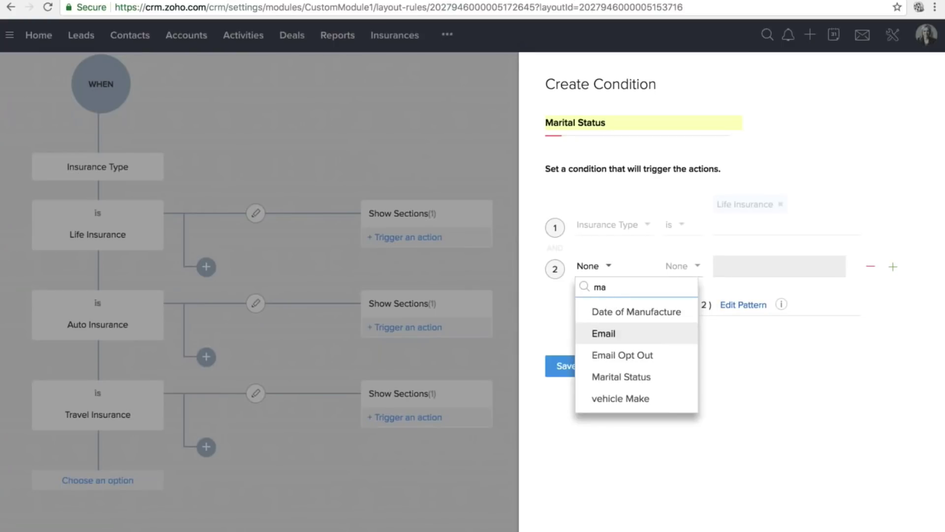
{"action": "left_click", "coordinate": [621, 377]}
{"action": "left_click", "coordinate": [682, 265]}
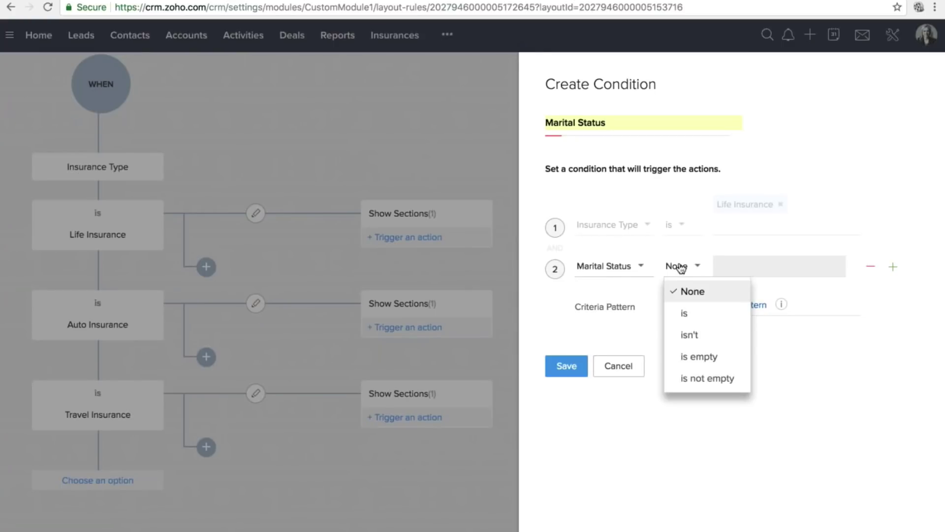
{"action": "left_click", "coordinate": [689, 311]}
{"action": "left_click", "coordinate": [713, 268]}
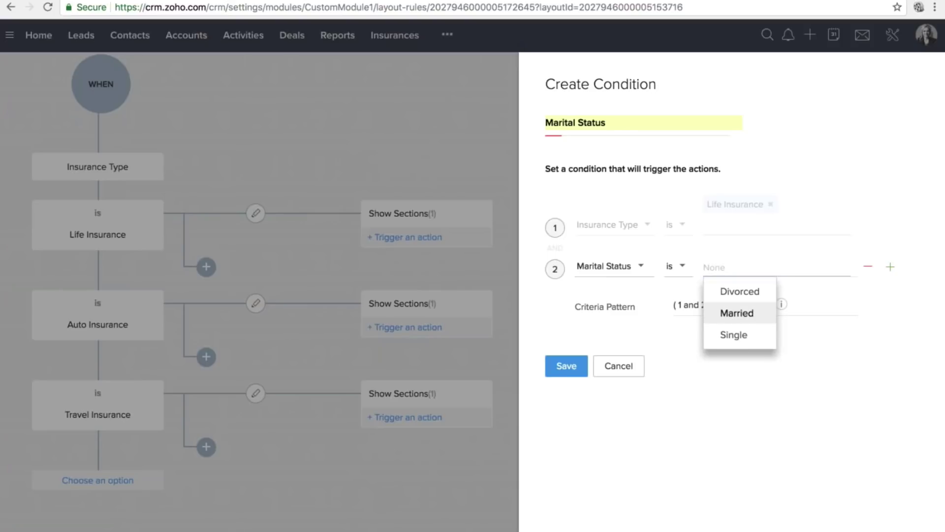
{"action": "left_click", "coordinate": [733, 312]}
Save the Marital Status condition and give it a Show Fields action.
{"action": "left_click", "coordinate": [566, 385]}
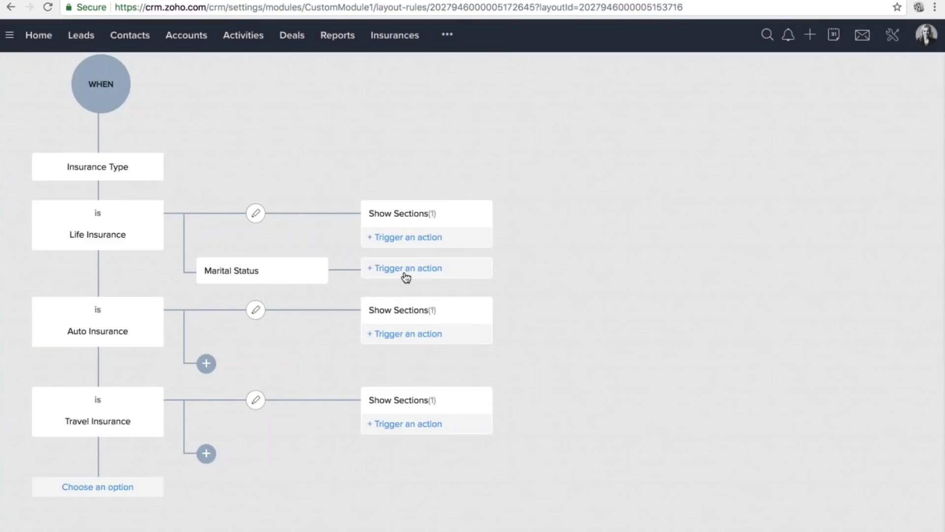
{"action": "left_click", "coordinate": [406, 276]}
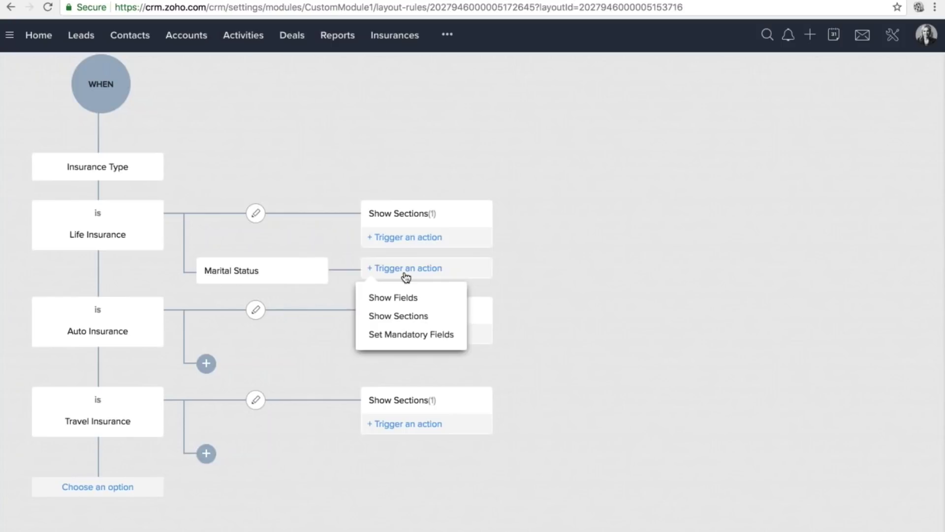
{"action": "left_click", "coordinate": [394, 297]}
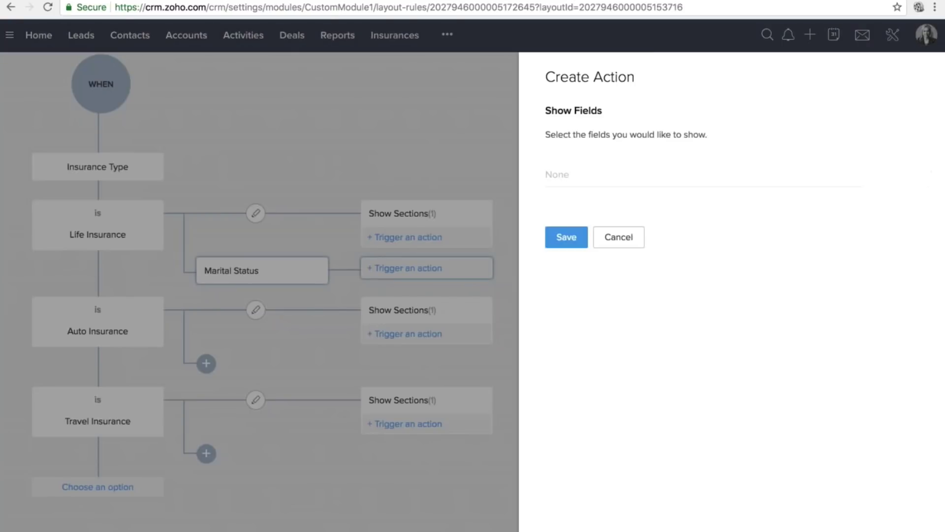
Choose Dependants and Child/children Name as the fields to show, and save the action.
{"action": "left_click", "coordinate": [581, 175]}
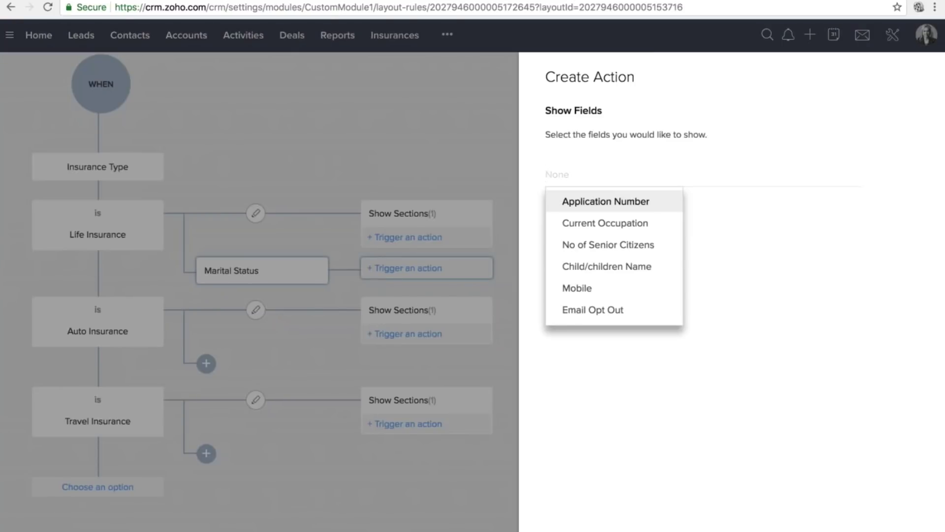
{"action": "type", "text": "de"}
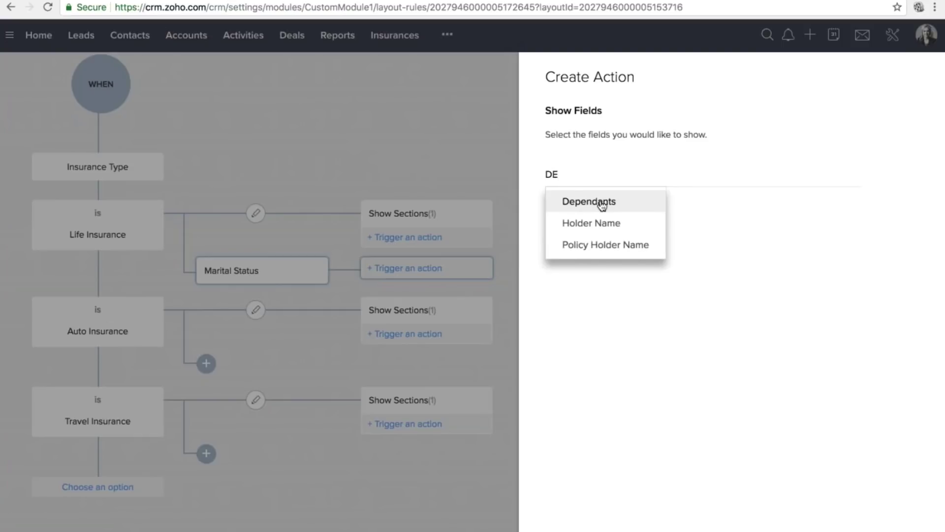
{"action": "left_click", "coordinate": [574, 202]}
{"action": "type", "text": "CH"}
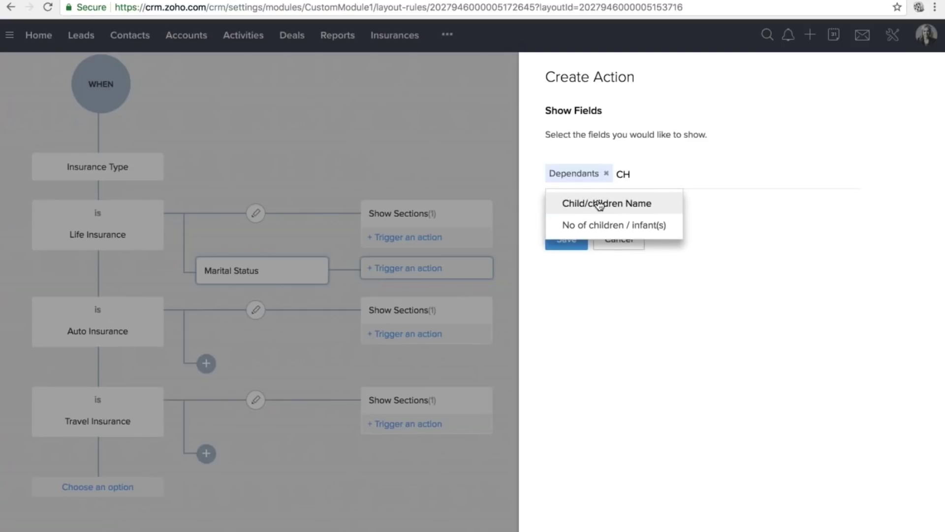
{"action": "left_click", "coordinate": [602, 203]}
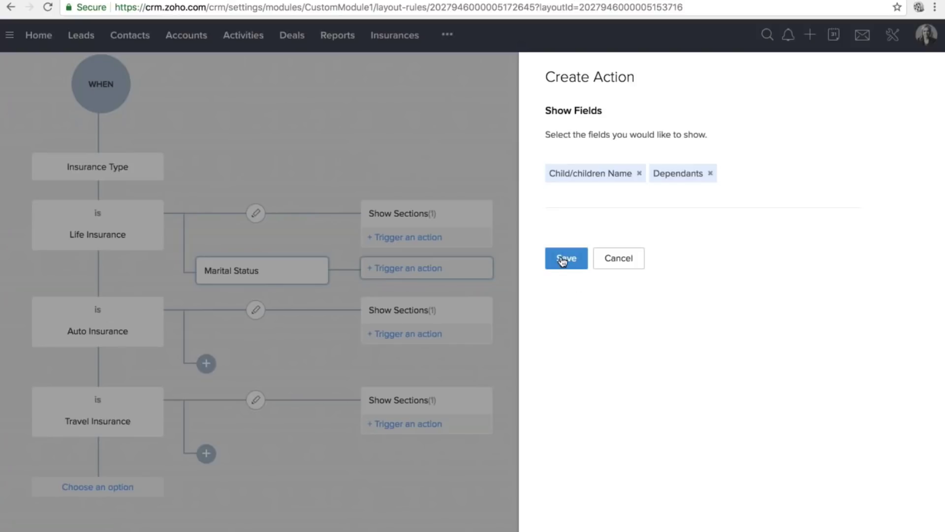
{"action": "left_click", "coordinate": [564, 259]}
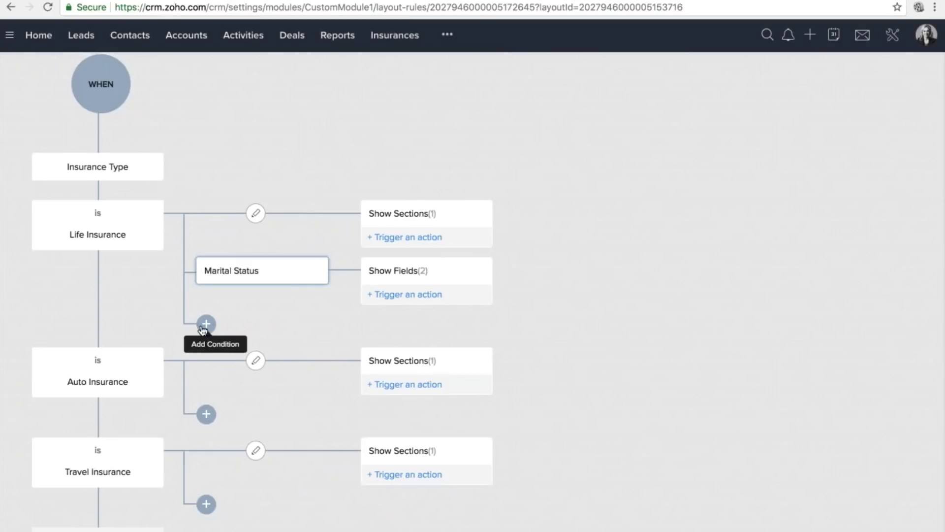
Add another Life Insurance sub-condition named Child Name and try saving it.
{"action": "left_click", "coordinate": [204, 327]}
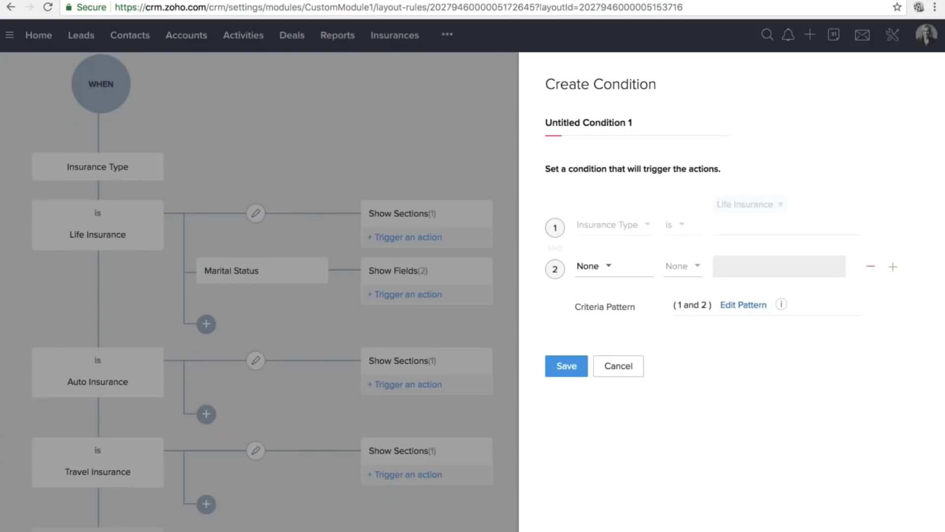
{"action": "left_click", "coordinate": [584, 123]}
{"action": "type", "text": "c"}
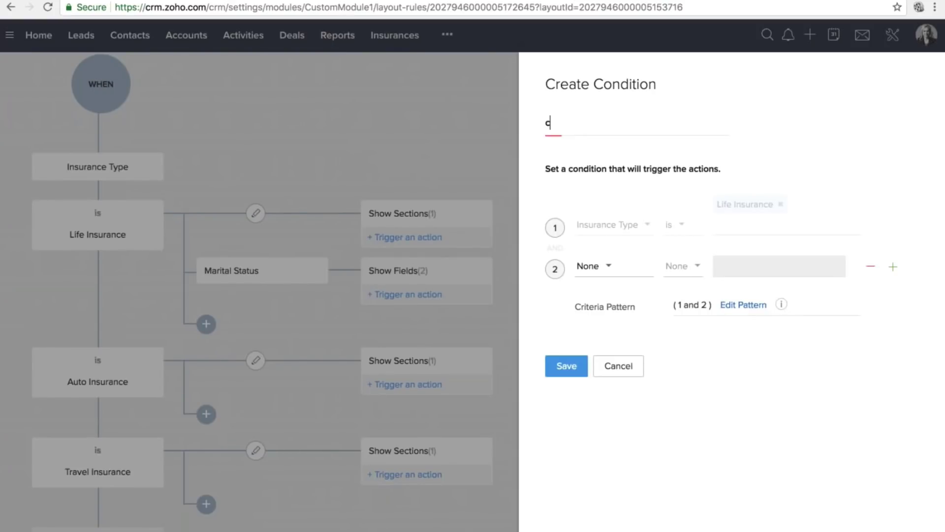
{"action": "type", "text": "HILD"}
{"action": "key", "text": "BackSpace"}
{"action": "key", "text": "BackSpace"}
{"action": "key", "text": "BackSpace"}
{"action": "key", "text": "BackSpace"}
{"action": "key", "text": "BackSpace"}
{"action": "type", "text": "Child Name"}
{"action": "left_click", "coordinate": [566, 366]}
{"action": "key", "text": "Return"}
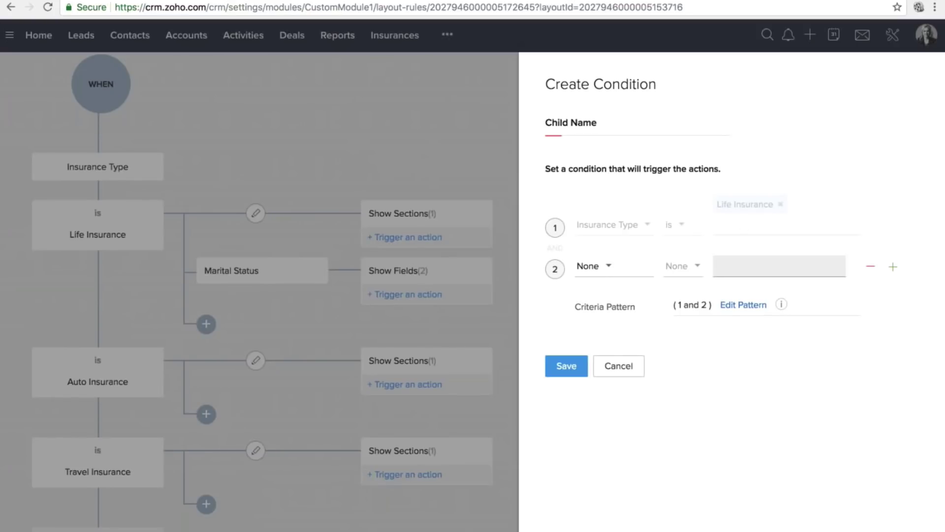
Add a third criterion row, search unsuccessfully for a child field, and cancel the condition.
{"action": "left_click", "coordinate": [893, 266]}
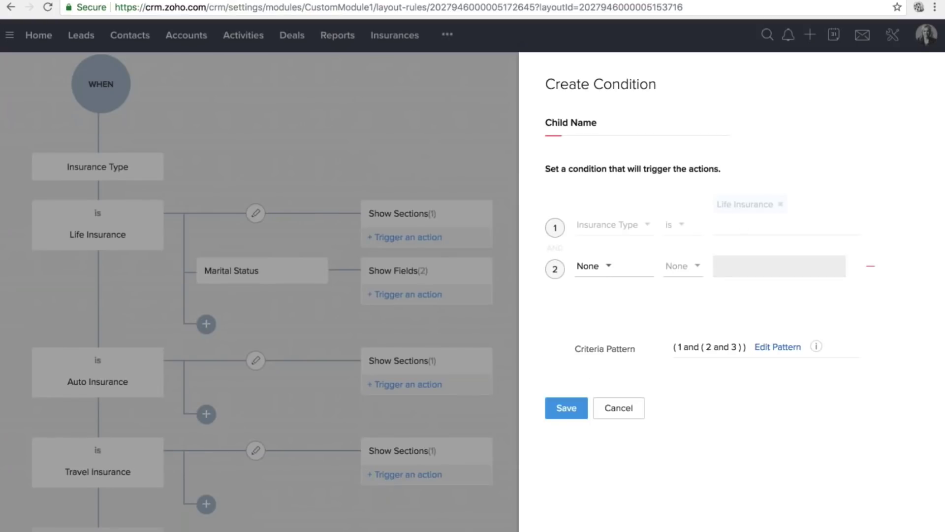
{"action": "left_click", "coordinate": [598, 309]}
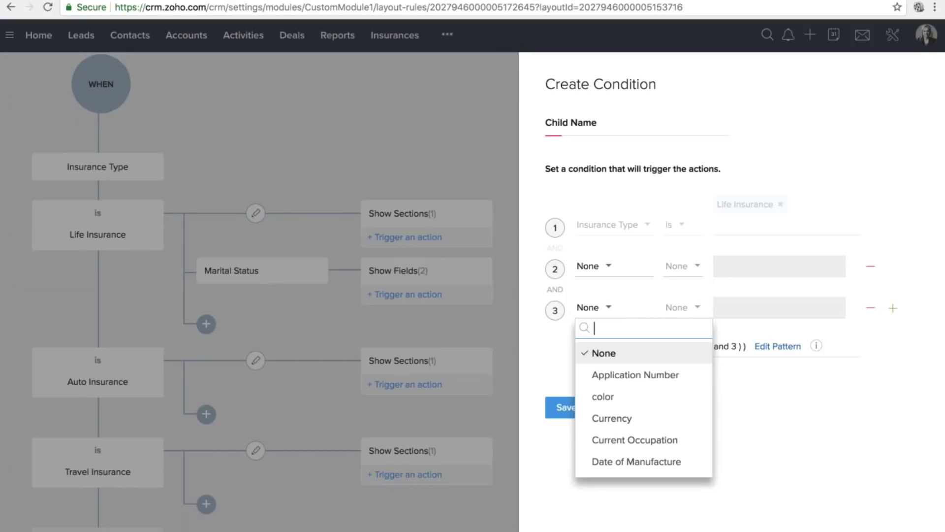
{"action": "type", "text": "ch"}
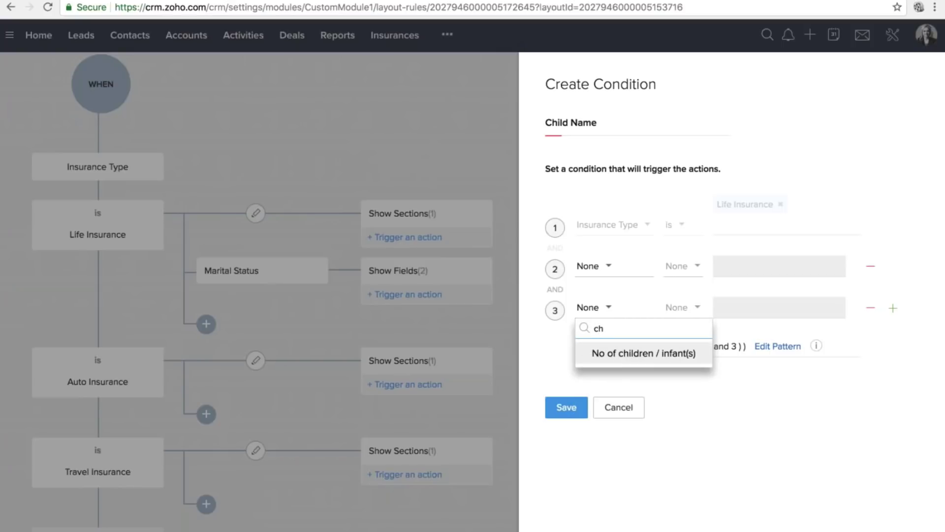
{"action": "key", "text": "BackSpace"}
{"action": "key", "text": "BackSpace"}
{"action": "type", "text": "chi"}
{"action": "key", "text": "BackSpace"}
{"action": "key", "text": "BackSpace"}
{"action": "key", "text": "BackSpace"}
{"action": "key", "text": "Escape"}
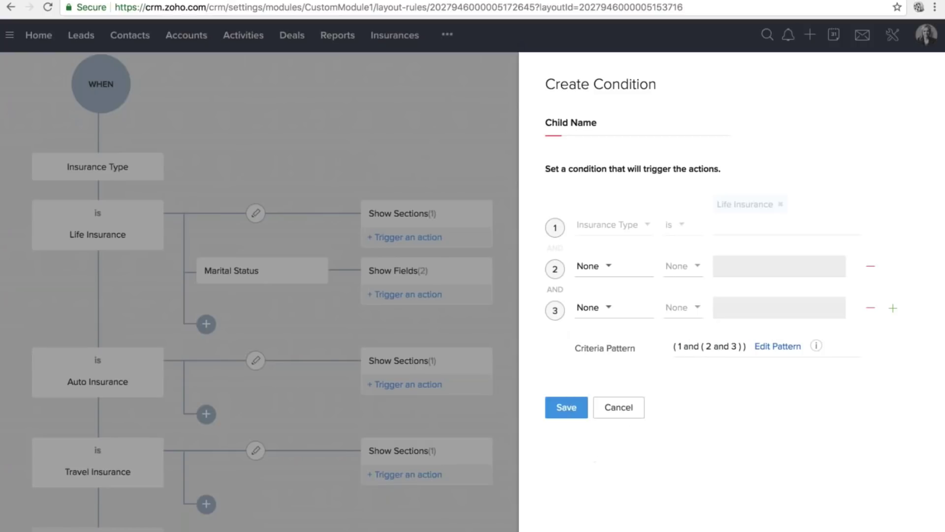
{"action": "left_click", "coordinate": [619, 407]}
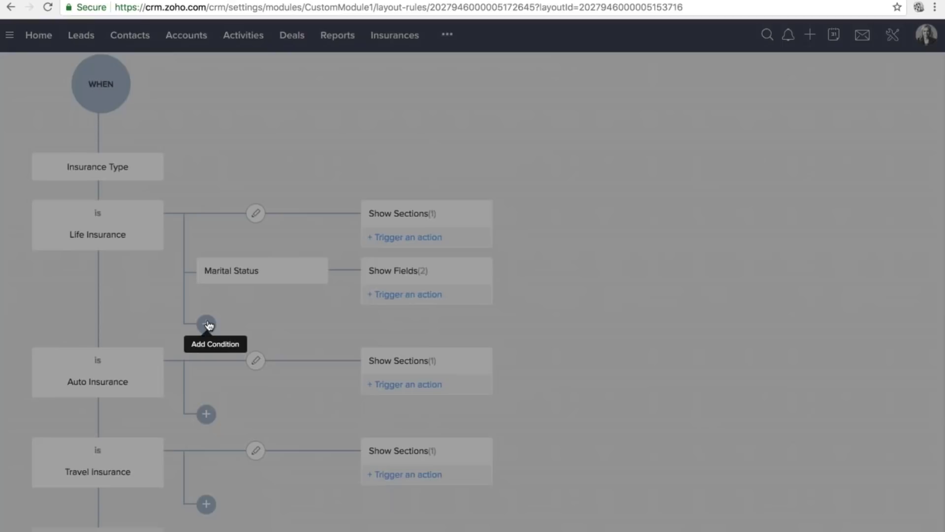
Start a fresh Life Insurance sub-condition and name it Child Name, correcting the typo.
{"action": "left_click", "coordinate": [207, 324]}
{"action": "left_click", "coordinate": [572, 121]}
{"action": "triple_click", "coordinate": [571, 121]}
{"action": "type", "text": "ch"}
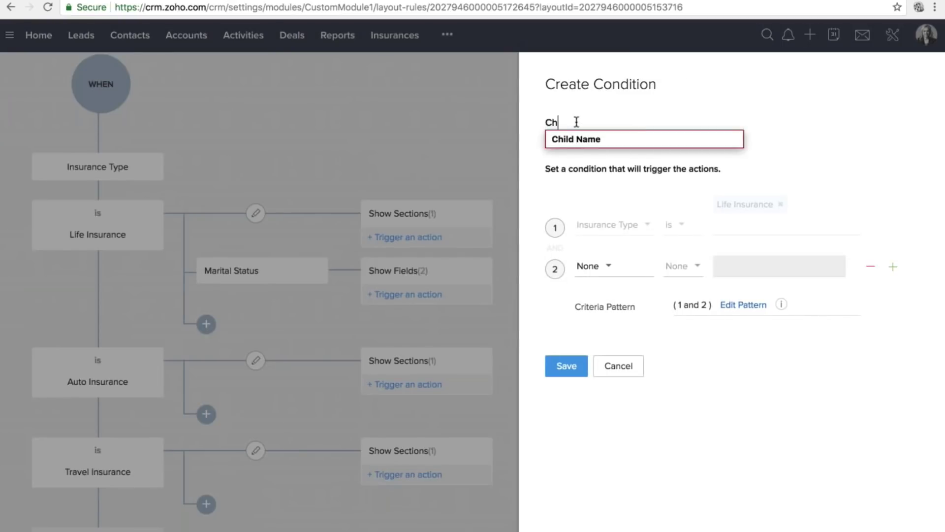
{"action": "type", "text": "i;d Name"}
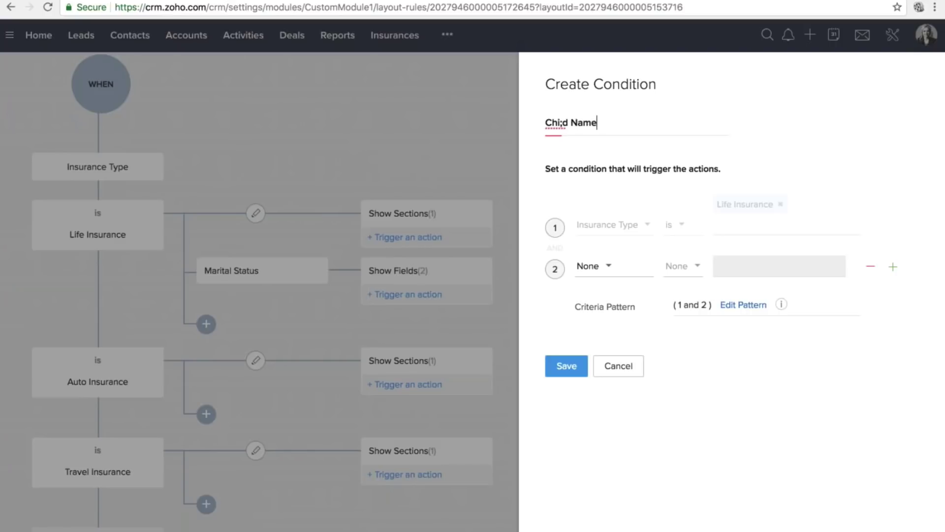
{"action": "left_click", "coordinate": [568, 122]}
{"action": "left_click", "coordinate": [563, 122]}
{"action": "key", "text": "BackSpace"}
{"action": "type", "text": "l"}
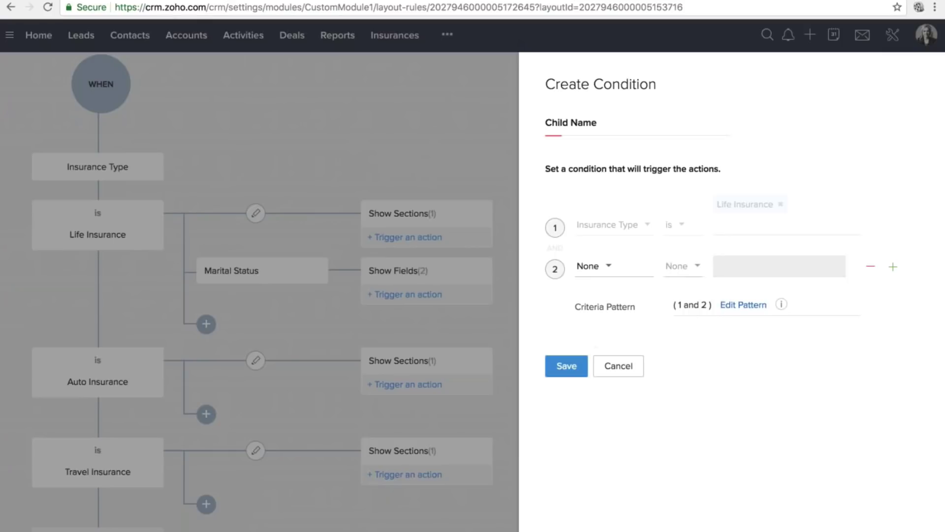
Set a third row to No of children / infant(s) is 1, then remove it and cancel the condition.
{"action": "left_click", "coordinate": [893, 266]}
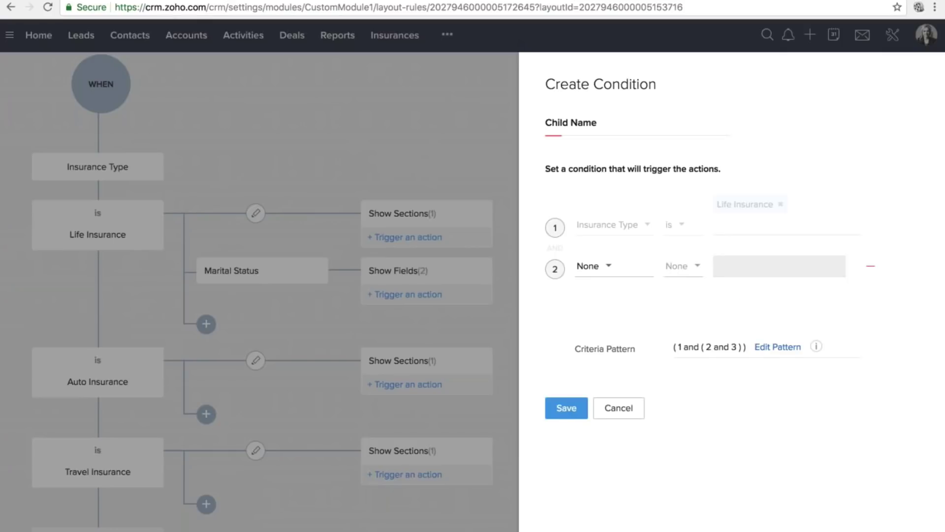
{"action": "left_click", "coordinate": [608, 308]}
{"action": "scroll", "coordinate": [608, 419], "scroll_direction": "down", "scroll_amount": 3}
{"action": "type", "text": "chil"}
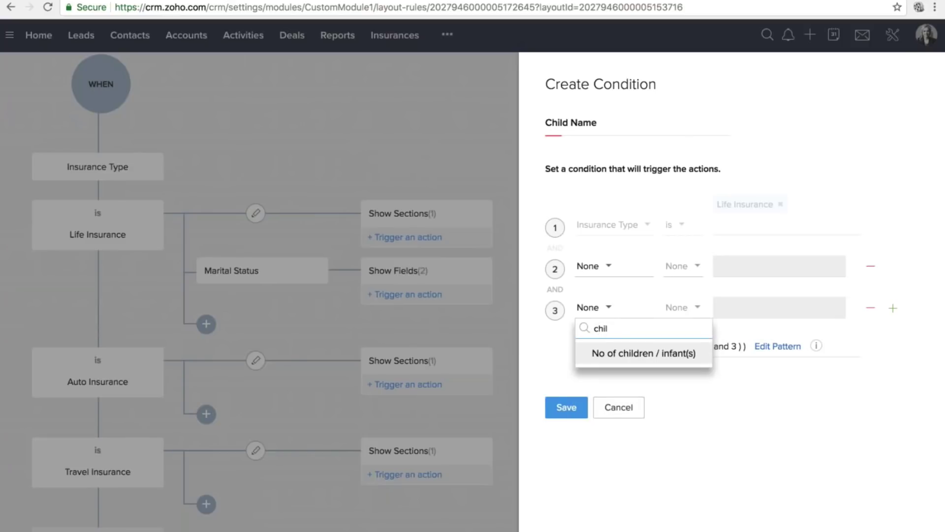
{"action": "key", "text": "Return"}
{"action": "left_click", "coordinate": [702, 308]}
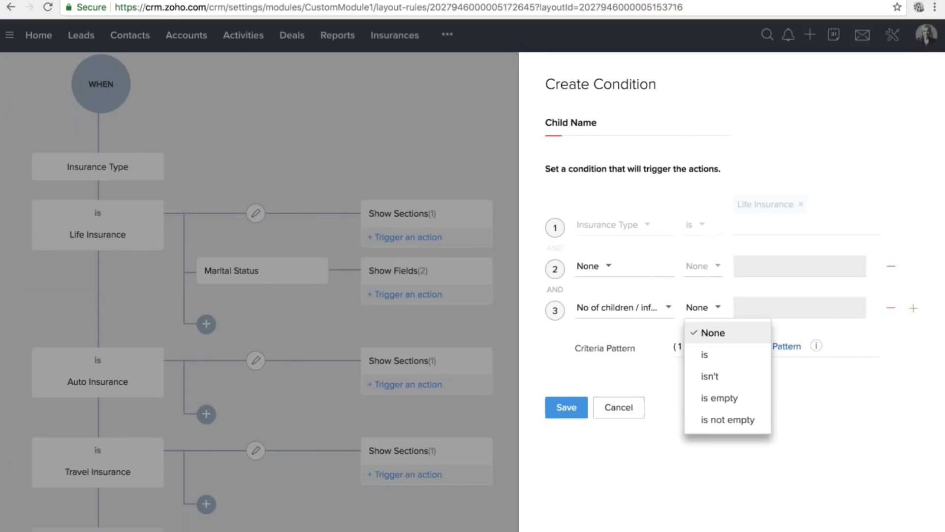
{"action": "left_click", "coordinate": [706, 355]}
{"action": "left_click", "coordinate": [773, 306]}
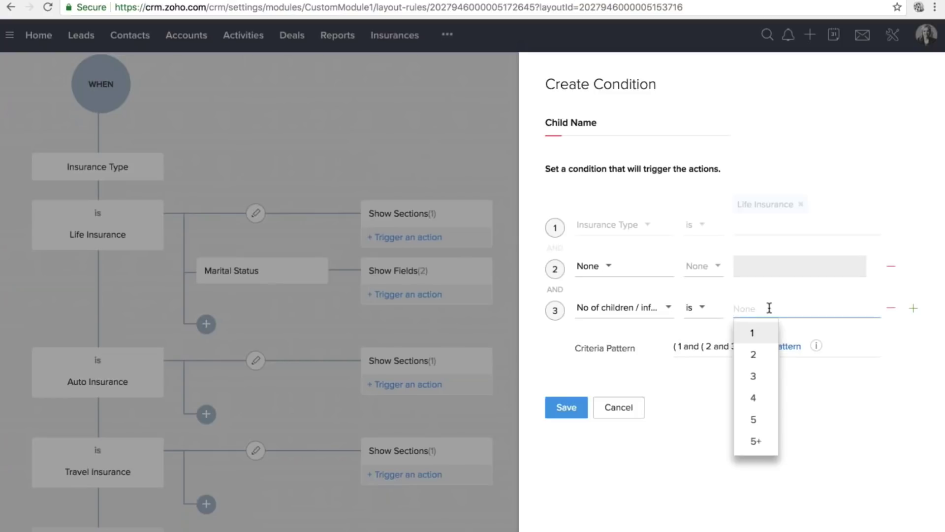
{"action": "left_click", "coordinate": [752, 331]}
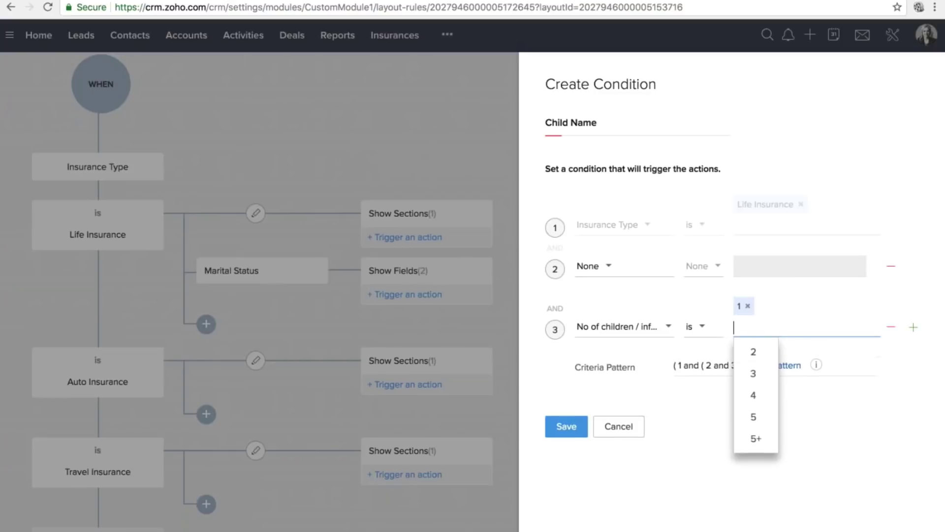
{"action": "left_click", "coordinate": [639, 395]}
{"action": "left_click", "coordinate": [891, 326]}
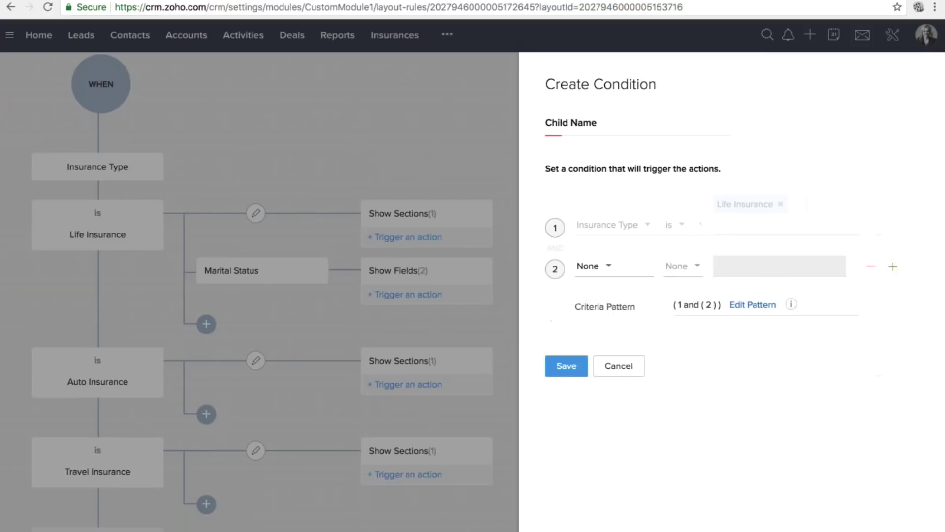
{"action": "left_click", "coordinate": [620, 364]}
Add a Set Mandatory Fields action to the Marital Status branch requiring Child/children Name.
{"action": "left_click", "coordinate": [408, 294]}
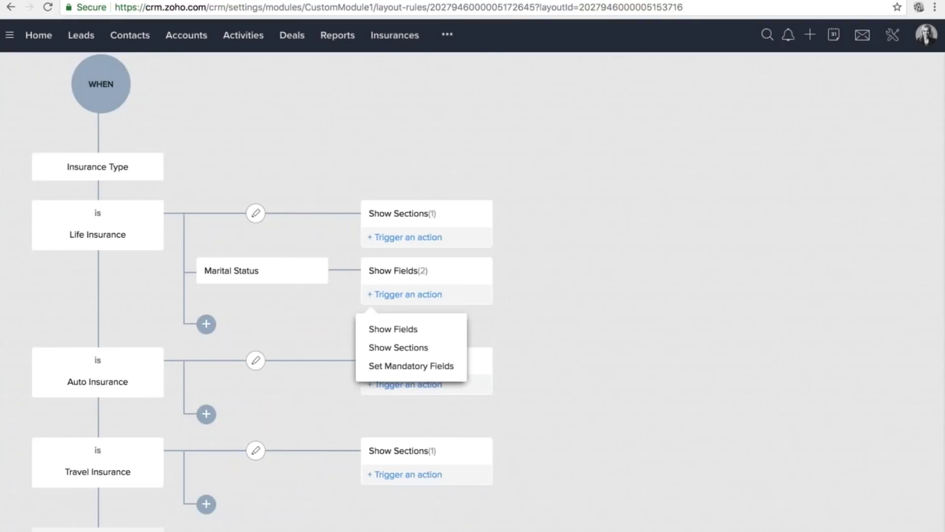
{"action": "left_click", "coordinate": [408, 237]}
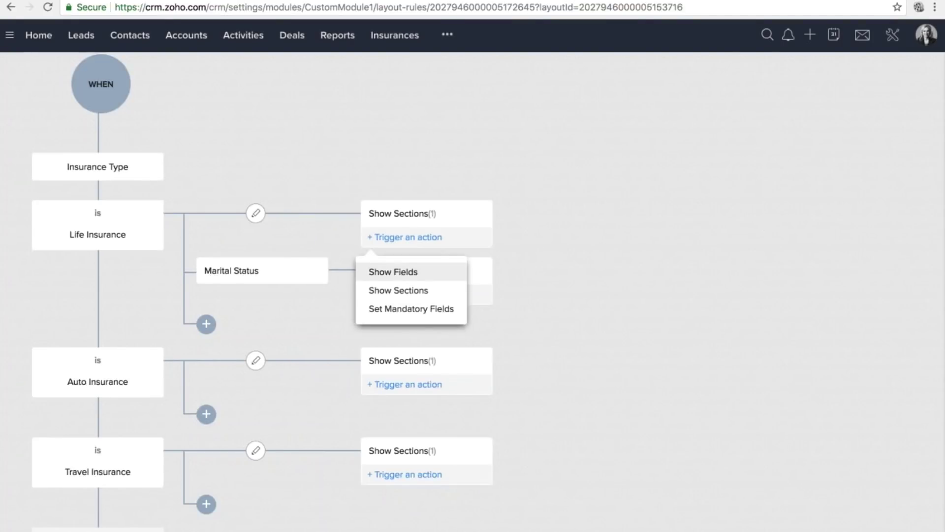
{"action": "left_click", "coordinate": [408, 366]}
{"action": "left_click", "coordinate": [629, 168]}
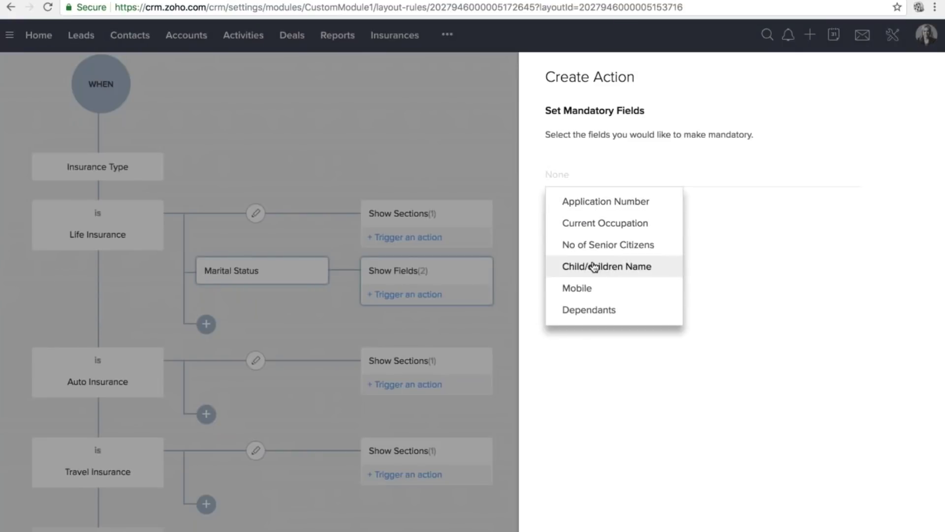
{"action": "scroll", "coordinate": [594, 266], "scroll_direction": "down", "scroll_amount": 2}
{"action": "scroll", "coordinate": [594, 249], "scroll_direction": "down", "scroll_amount": 3}
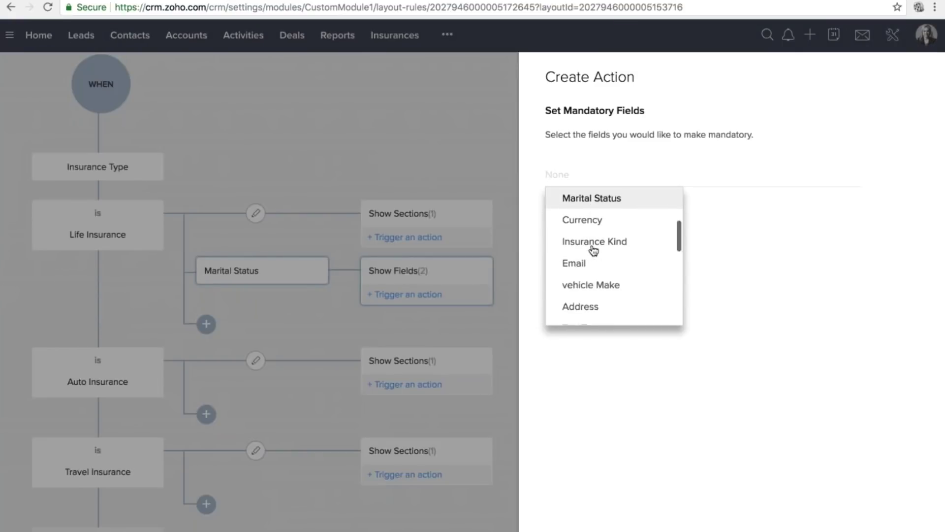
{"action": "scroll", "coordinate": [593, 250], "scroll_direction": "down", "scroll_amount": 2}
{"action": "scroll", "coordinate": [606, 306], "scroll_direction": "down", "scroll_amount": 2}
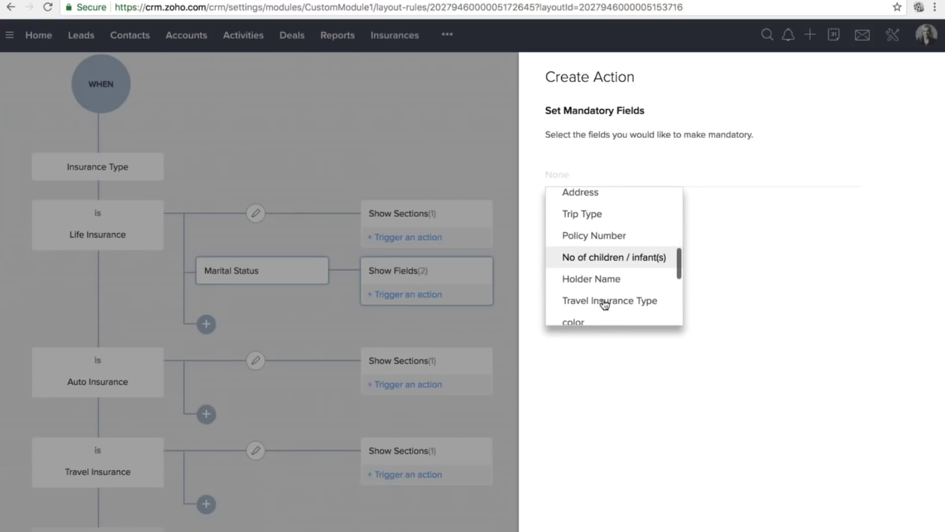
{"action": "type", "text": "chil"}
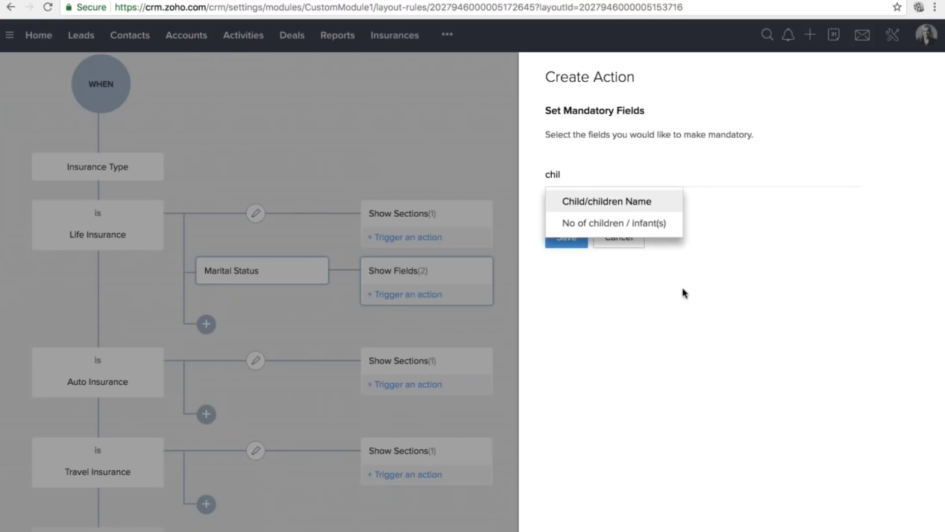
{"action": "left_click", "coordinate": [617, 200]}
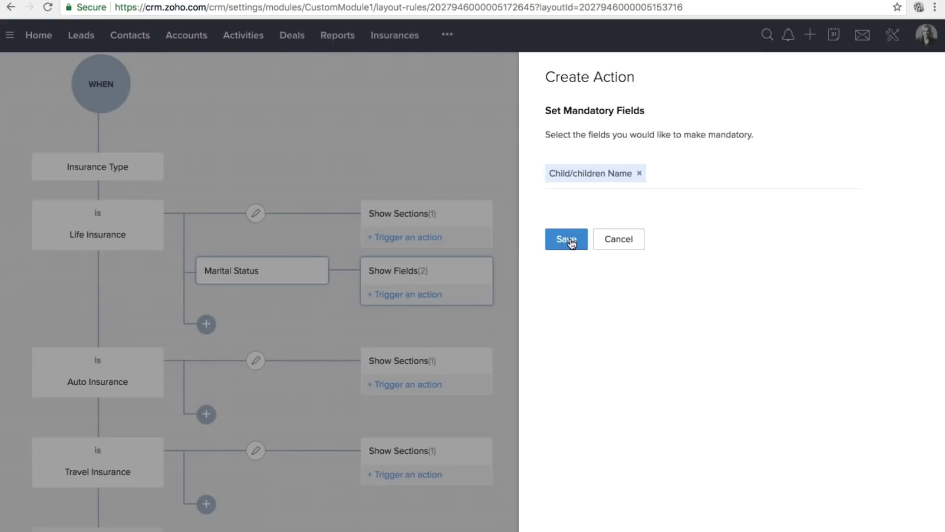
{"action": "left_click", "coordinate": [569, 239]}
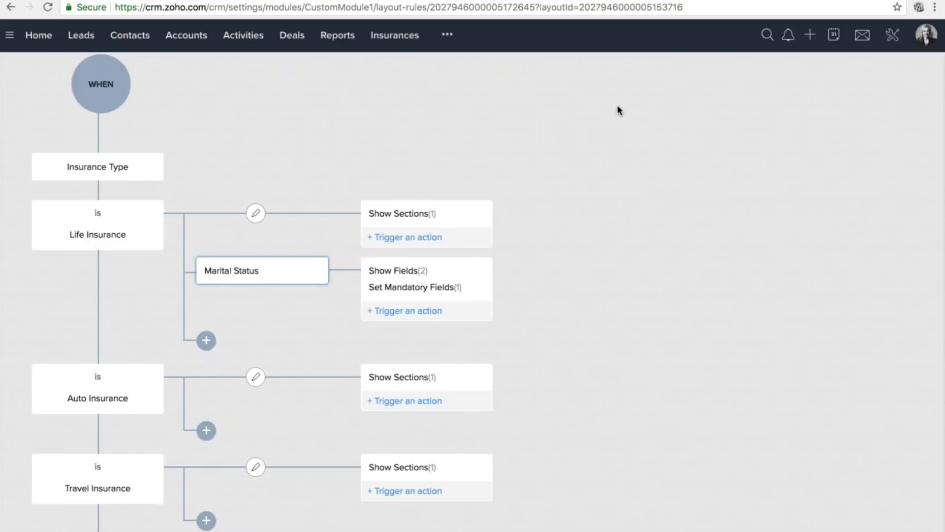
{"action": "scroll", "coordinate": [554, 264], "scroll_direction": "down", "scroll_amount": 1}
{"action": "scroll", "coordinate": [554, 263], "scroll_direction": "up", "scroll_amount": 4}
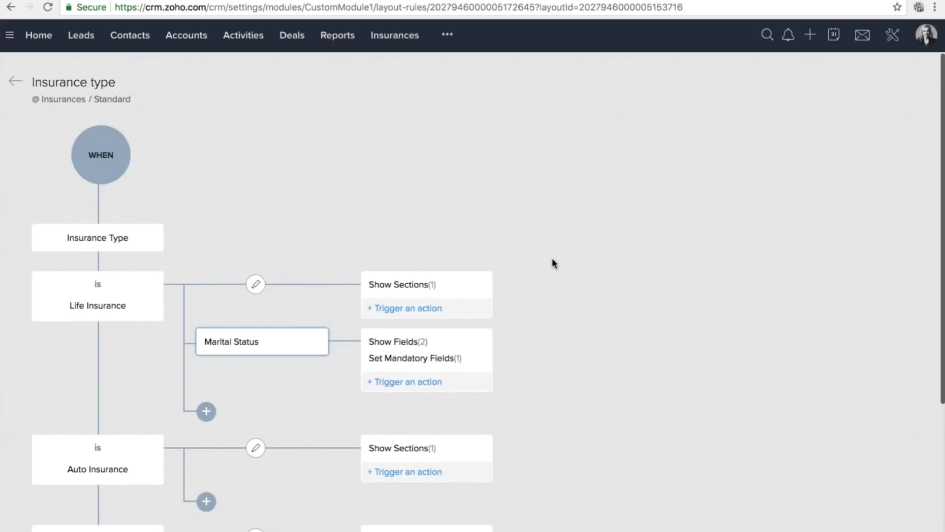
Go to the Insurances module and start a new Insurance record.
{"action": "left_click", "coordinate": [81, 35]}
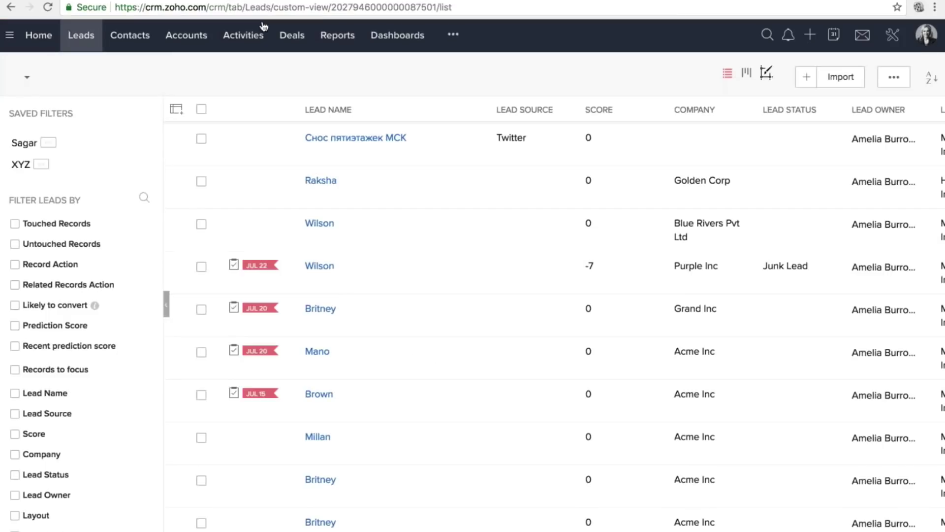
{"action": "left_click", "coordinate": [453, 34]}
{"action": "left_click", "coordinate": [480, 135]}
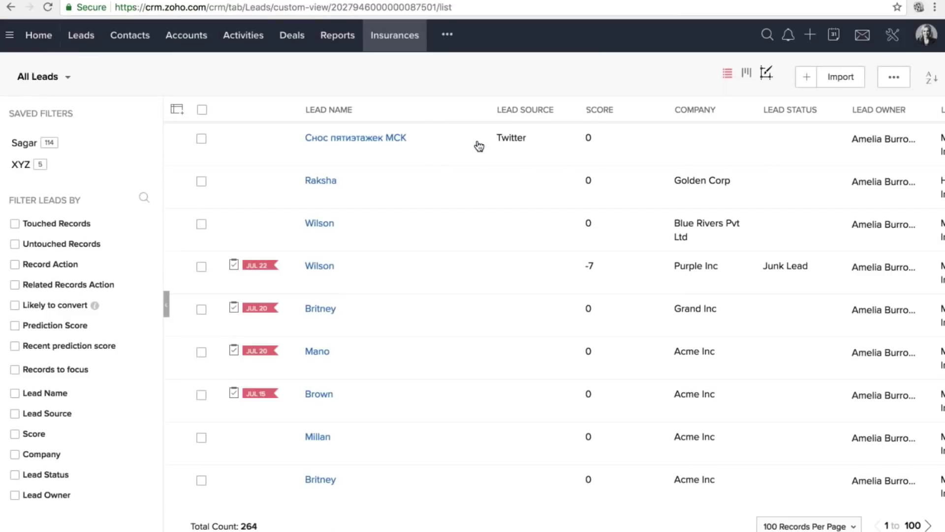
{"action": "left_click", "coordinate": [806, 83]}
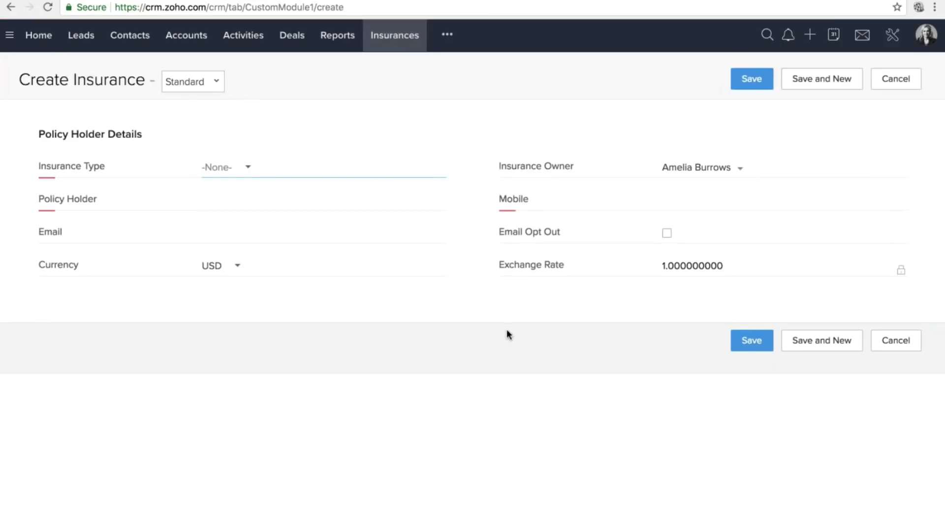
Set Insurance Type to Life Insurance and Marital Status to Married.
{"action": "scroll", "coordinate": [507, 329], "scroll_direction": "down", "scroll_amount": 1}
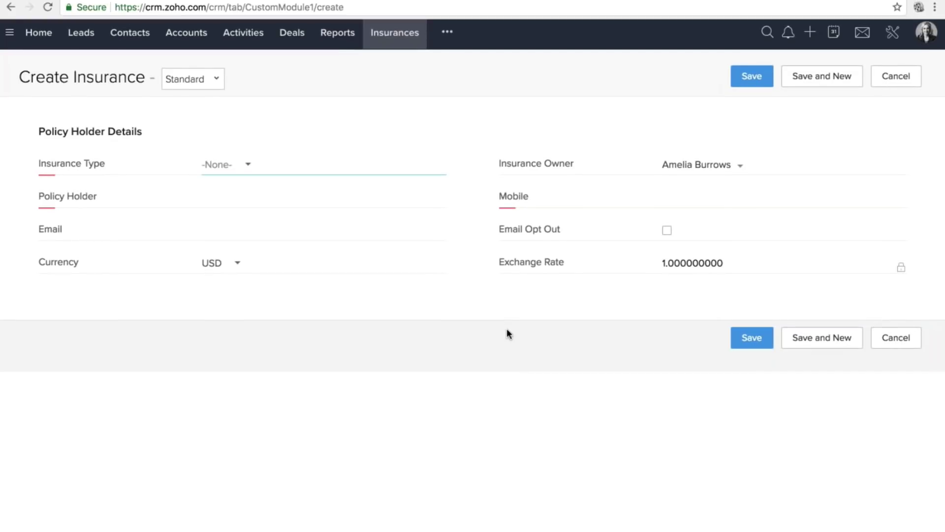
{"action": "left_click", "coordinate": [246, 166]}
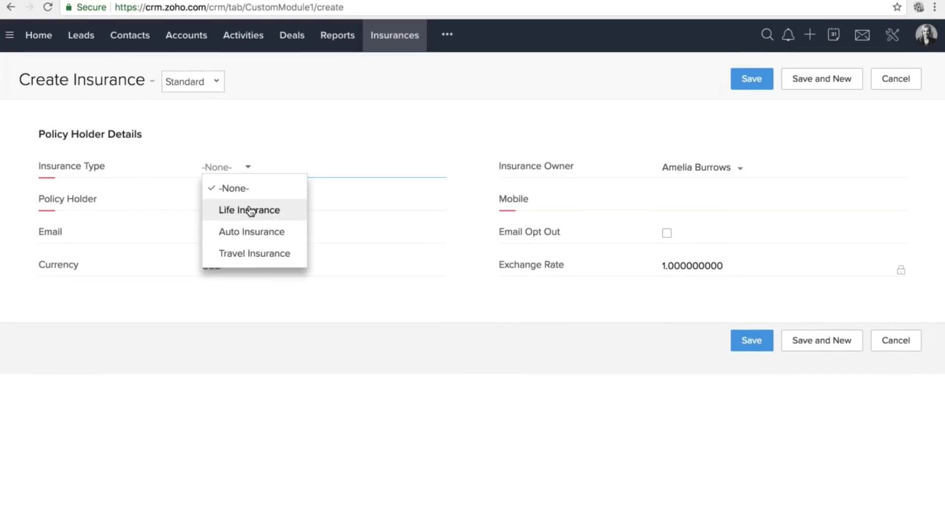
{"action": "left_click", "coordinate": [249, 208]}
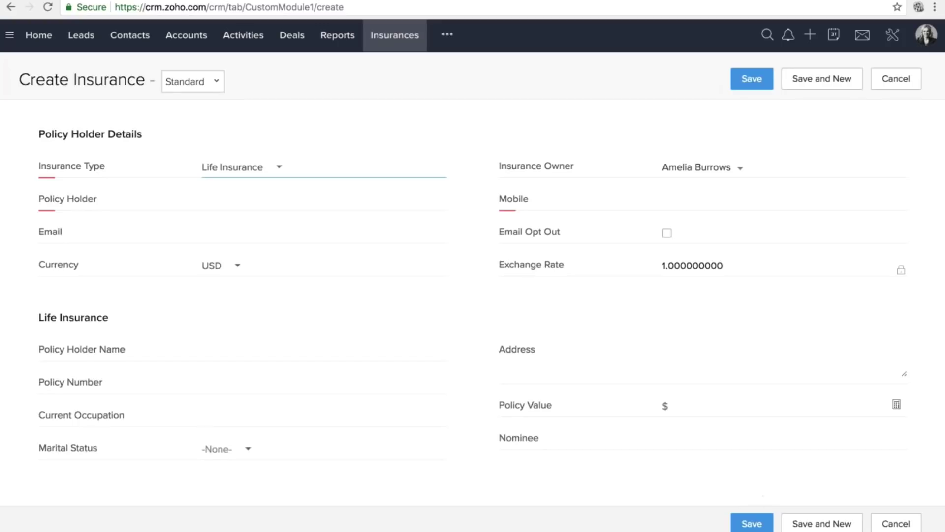
{"action": "left_click", "coordinate": [236, 449]}
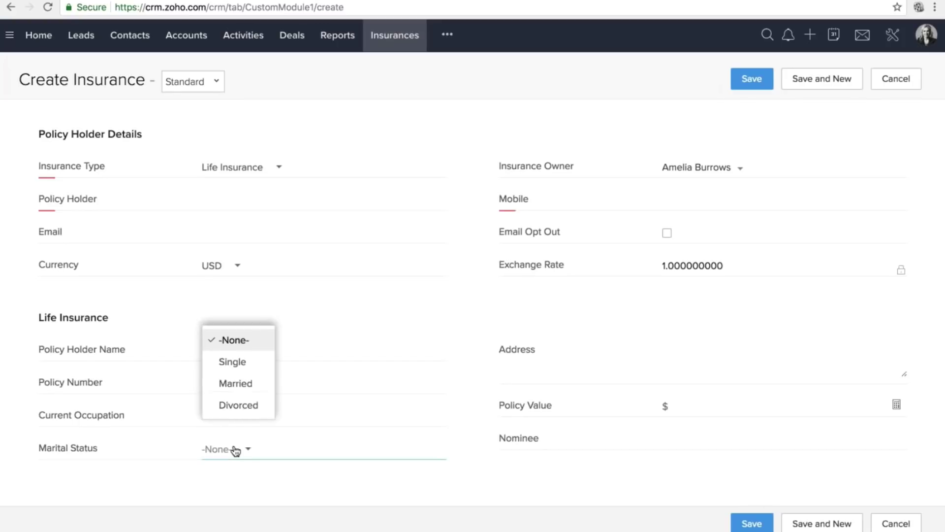
{"action": "left_click", "coordinate": [241, 386]}
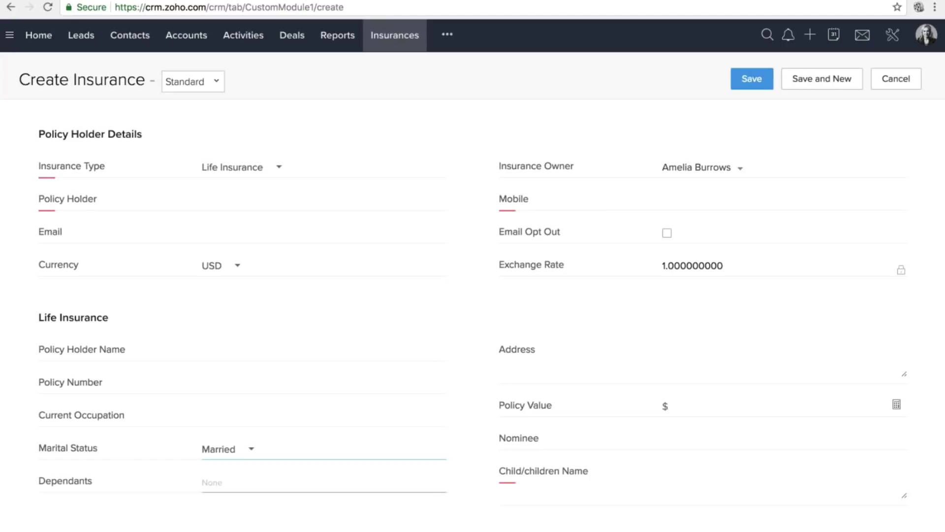
Check the newly shown Dependants and mandatory Child/children Name fields.
{"action": "left_click_drag", "start_coordinate": [37, 486], "coordinate": [102, 487]}
{"action": "left_click", "coordinate": [699, 480]}
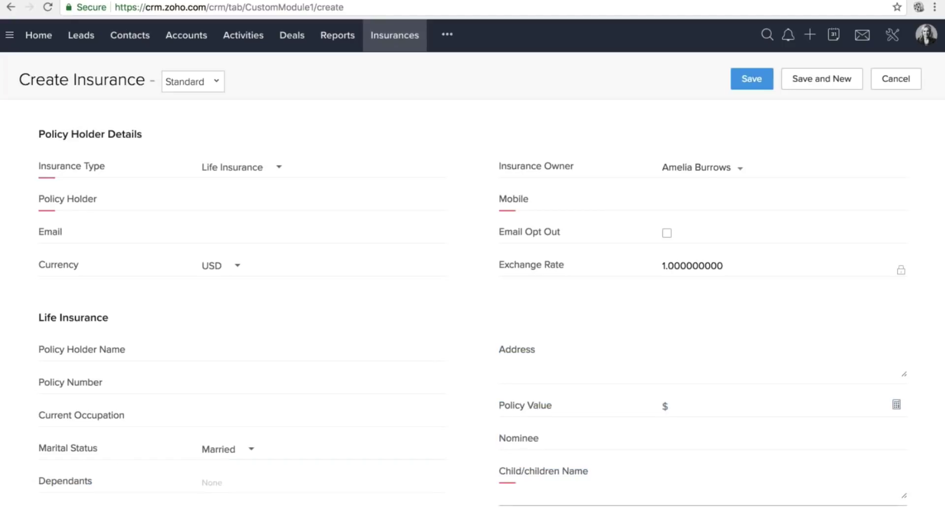
{"action": "left_click_drag", "start_coordinate": [605, 469], "coordinate": [492, 477]}
{"action": "left_click", "coordinate": [699, 485]}
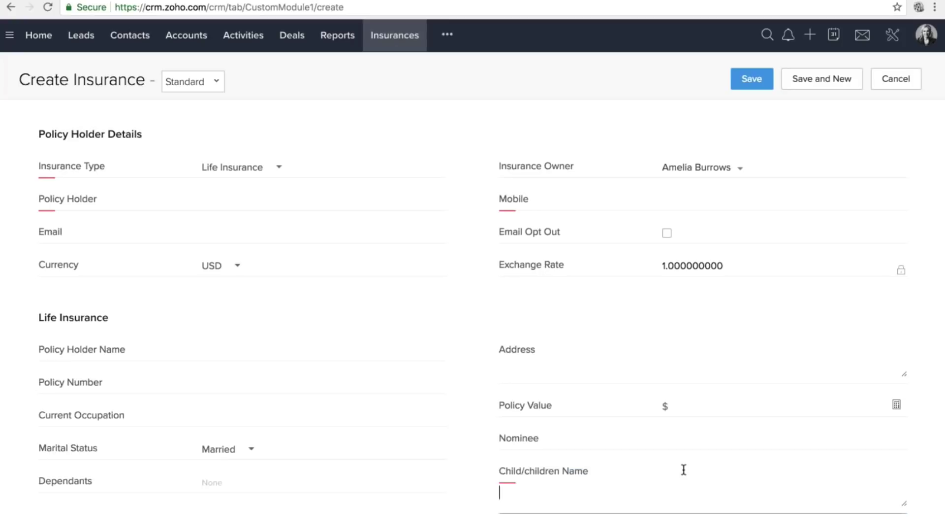
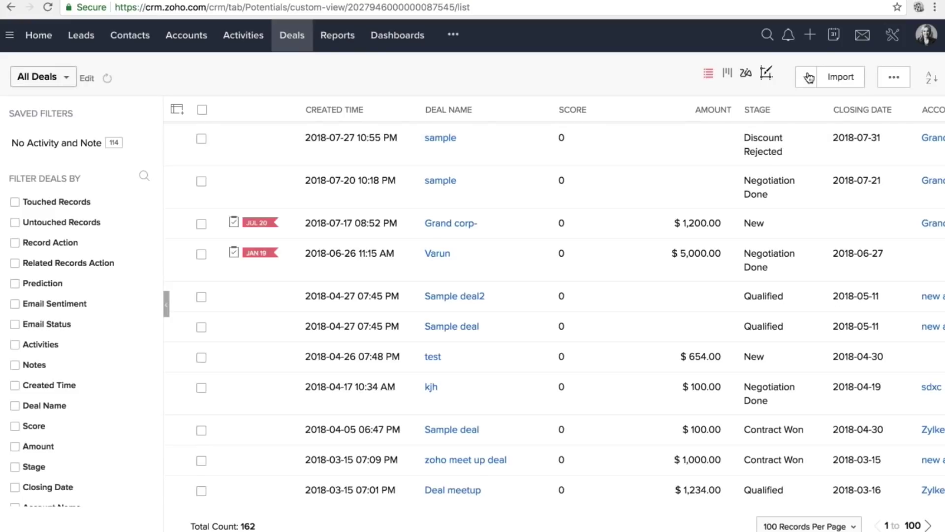
From the All Deals list of 162 records, start a new deal.
{"action": "left_click", "coordinate": [805, 77]}
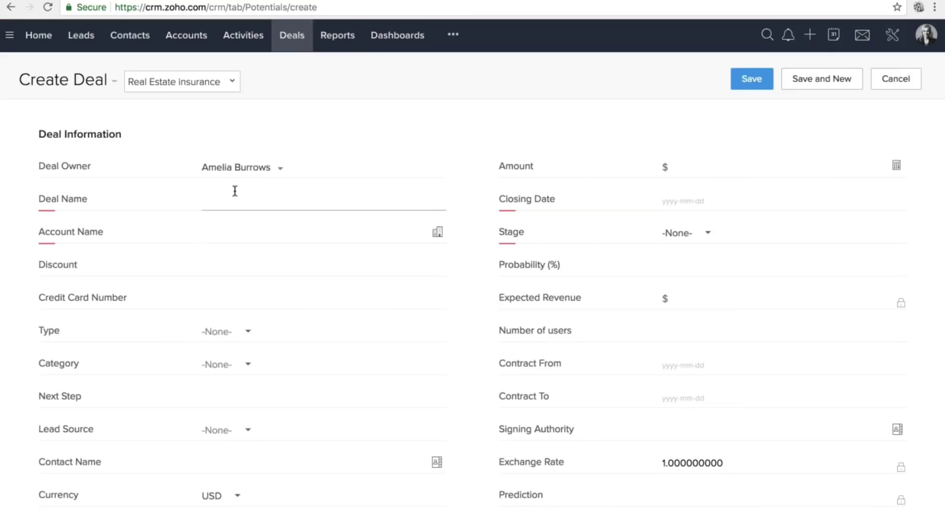
Fill in deal DTDC for Light Box Pro, closing 2018-08-15, stage Negotiation Done.
{"action": "left_click", "coordinate": [236, 192]}
{"action": "type", "text": "D"}
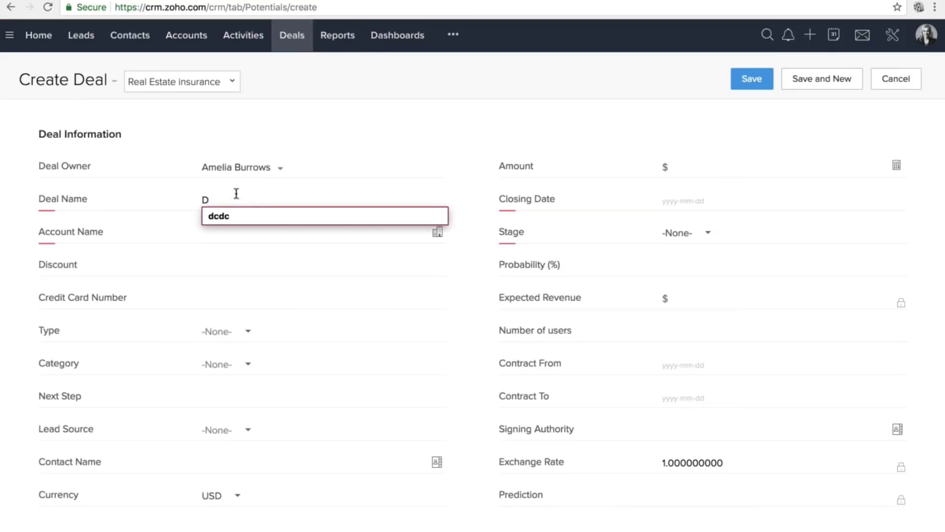
{"action": "type", "text": "TDC"}
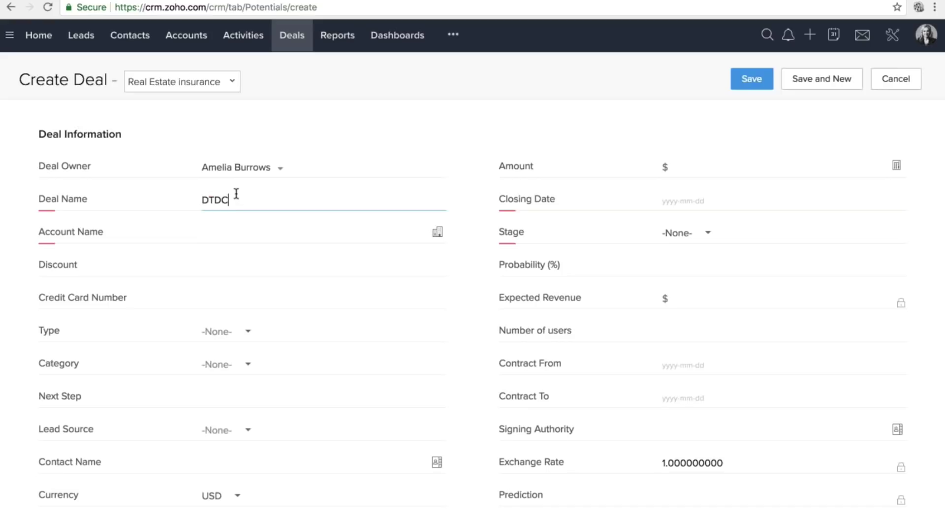
{"action": "left_click", "coordinate": [244, 233]}
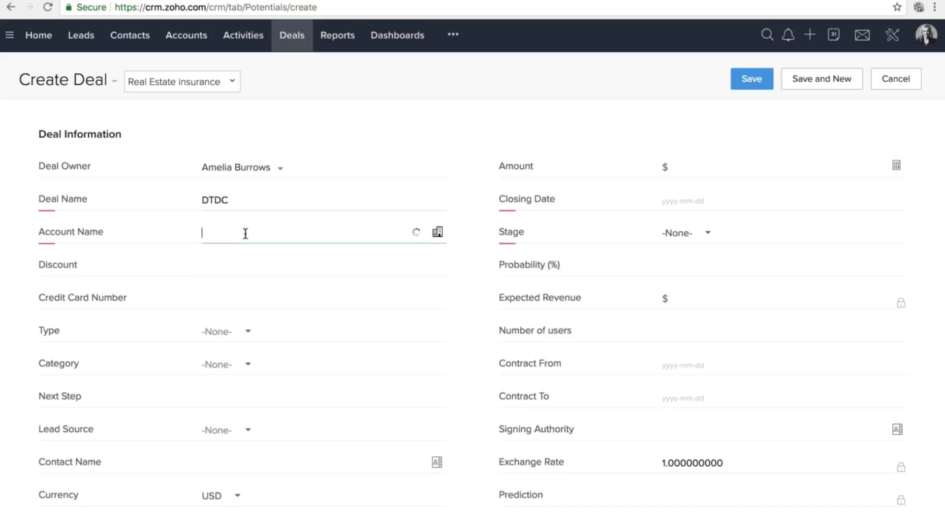
{"action": "left_click", "coordinate": [247, 339]}
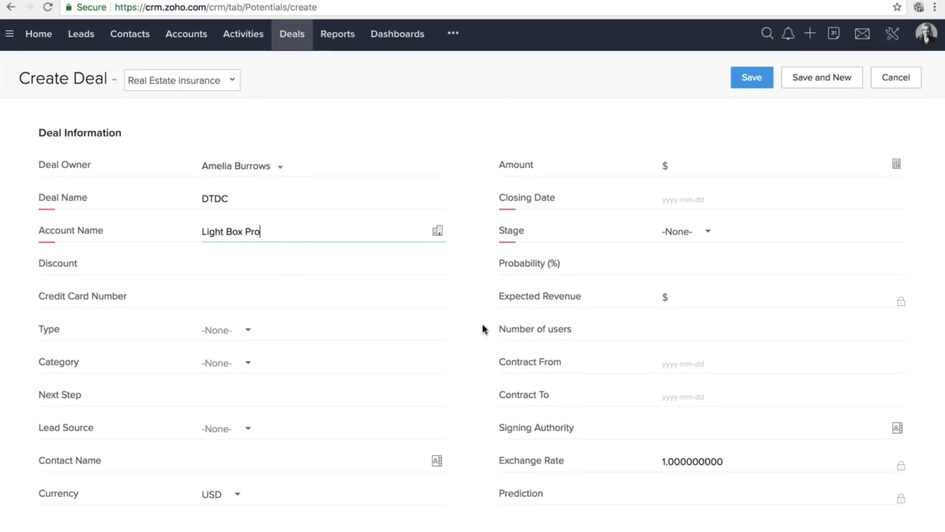
{"action": "scroll", "coordinate": [482, 328], "scroll_direction": "down", "scroll_amount": 2}
{"action": "left_click", "coordinate": [684, 143]}
{"action": "left_click", "coordinate": [717, 243]}
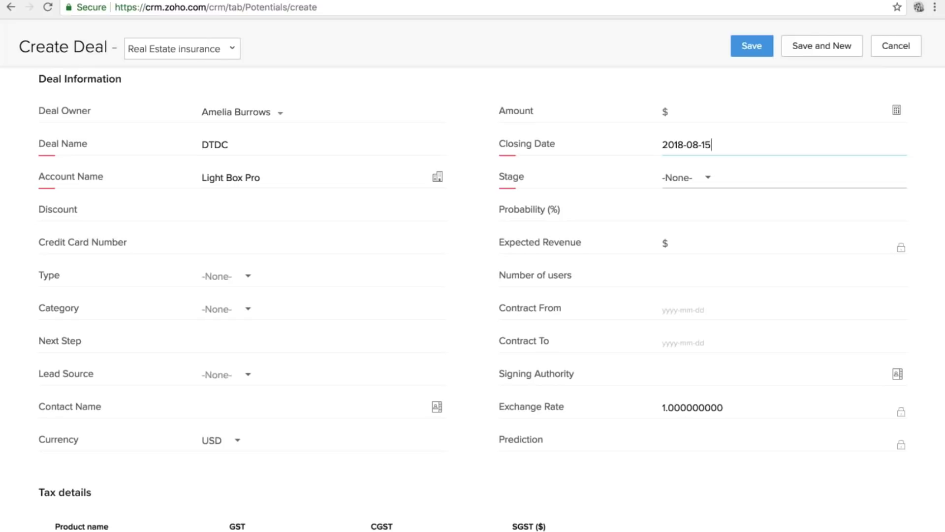
{"action": "left_click", "coordinate": [696, 183]}
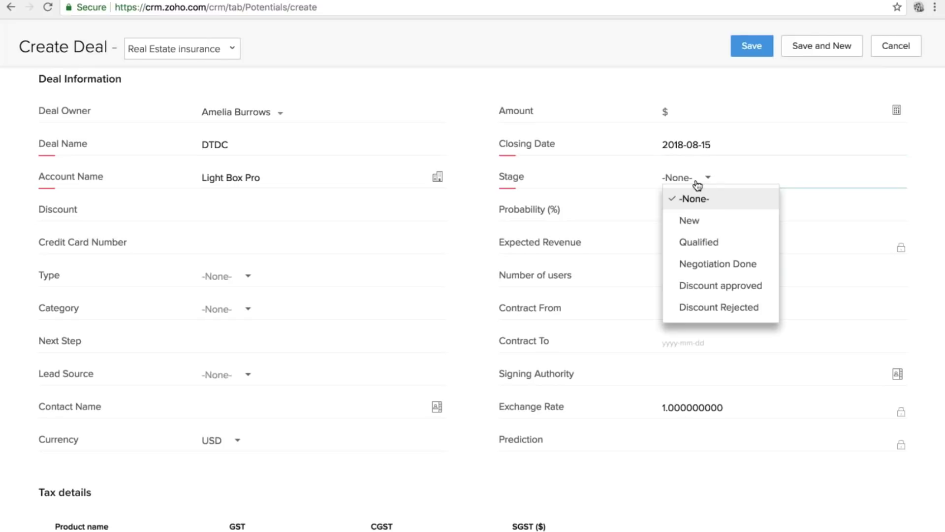
{"action": "left_click", "coordinate": [709, 264]}
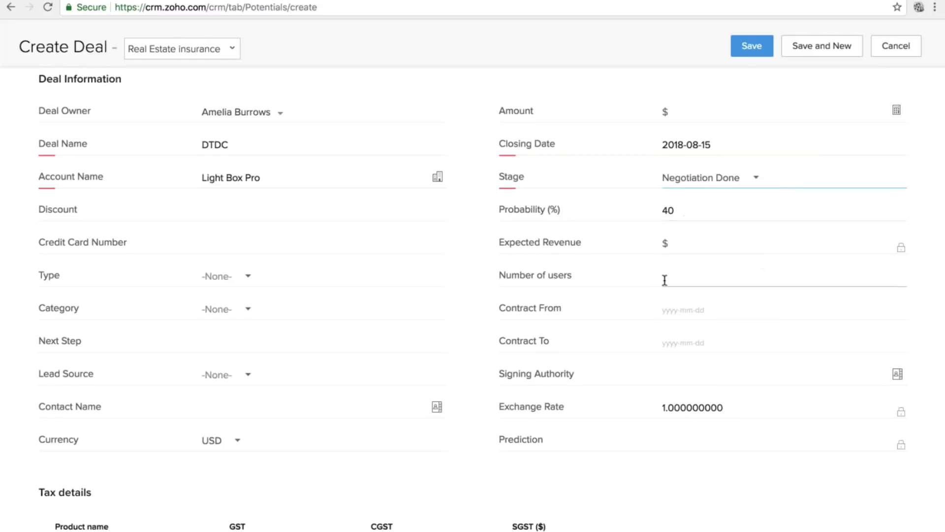
{"action": "scroll", "coordinate": [664, 280], "scroll_direction": "down", "scroll_amount": 2}
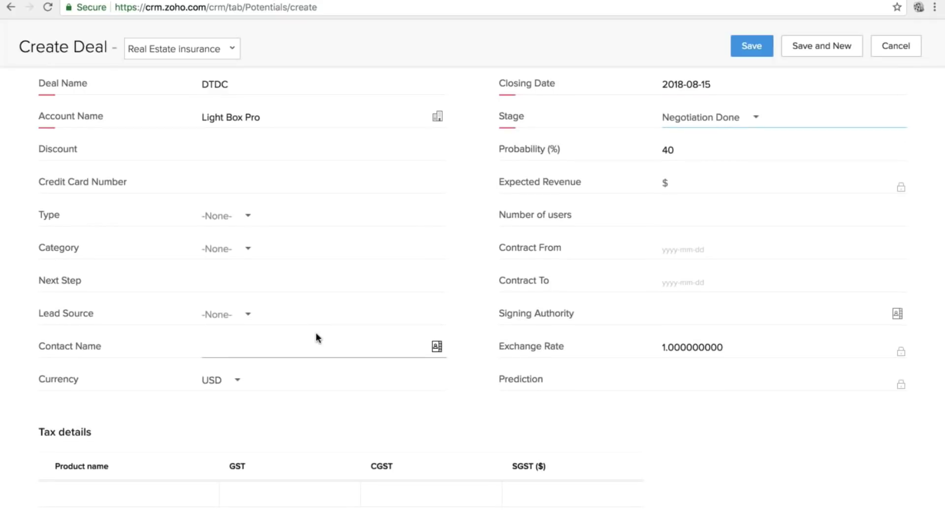
{"action": "scroll", "coordinate": [316, 337], "scroll_direction": "down", "scroll_amount": 2}
{"action": "scroll", "coordinate": [316, 337], "scroll_direction": "up", "scroll_amount": 4}
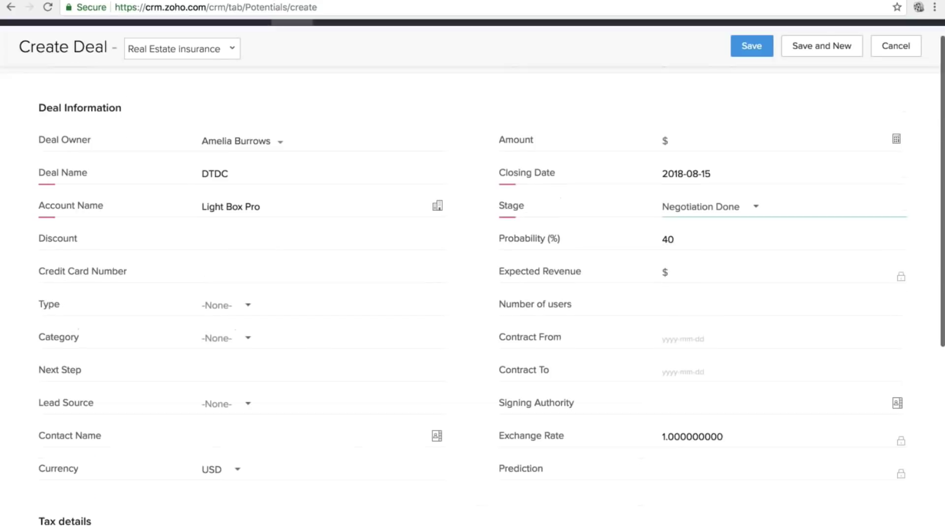
{"action": "scroll", "coordinate": [296, 325], "scroll_direction": "up", "scroll_amount": 1}
Try saving with a discount of 25, then 20, both rejected by the discount limit.
{"action": "left_click", "coordinate": [295, 250]}
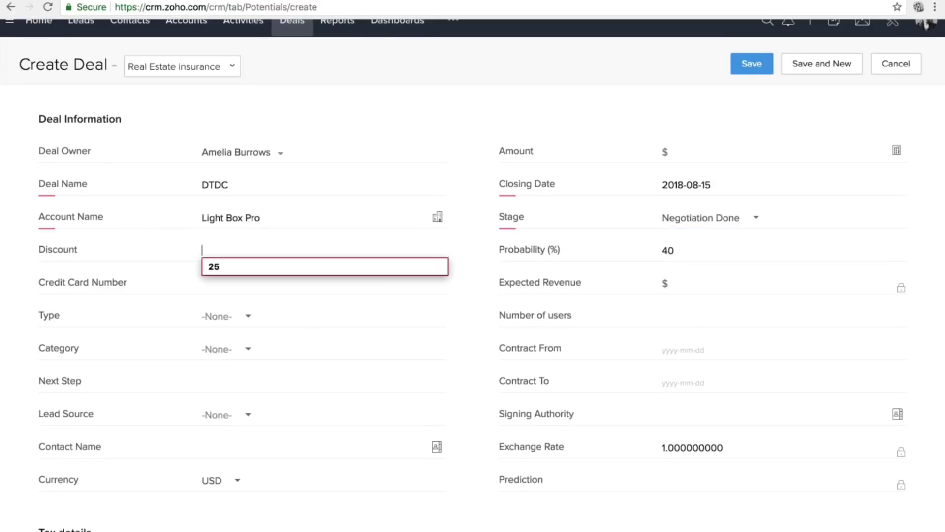
{"action": "type", "text": "25"}
{"action": "left_click", "coordinate": [748, 73]}
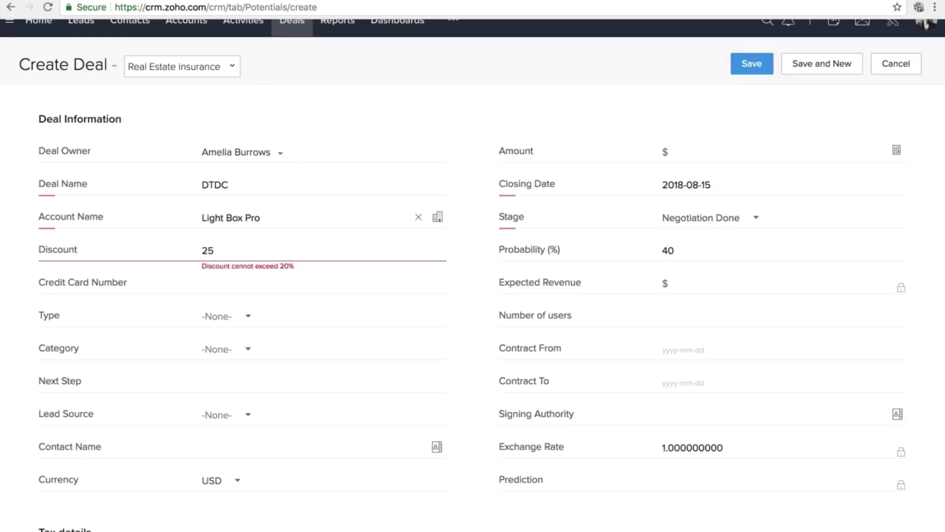
{"action": "mouse_move", "coordinate": [208, 264]}
{"action": "left_mouse_down"}
{"action": "mouse_move", "coordinate": [268, 266]}
{"action": "mouse_move", "coordinate": [203, 264]}
{"action": "left_mouse_up"}
{"action": "left_click", "coordinate": [215, 251]}
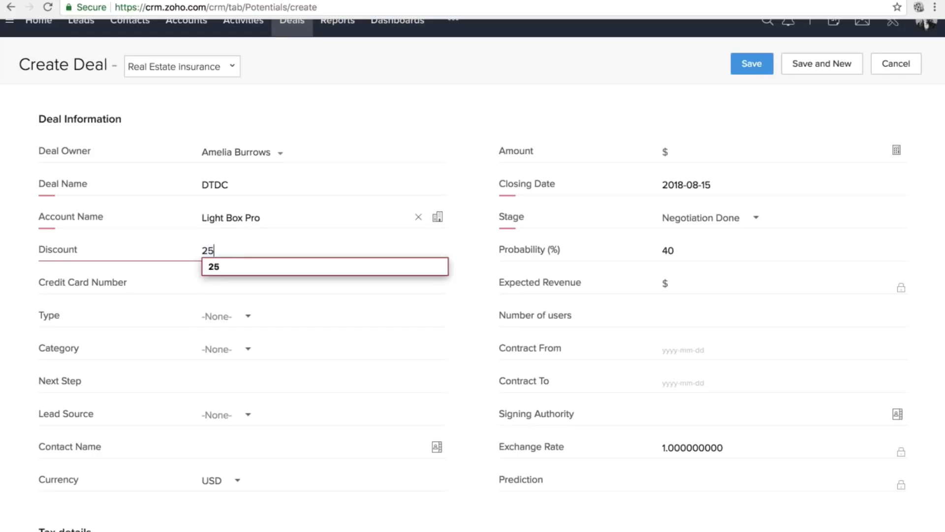
{"action": "key", "text": "BackSpace"}
{"action": "type", "text": "0"}
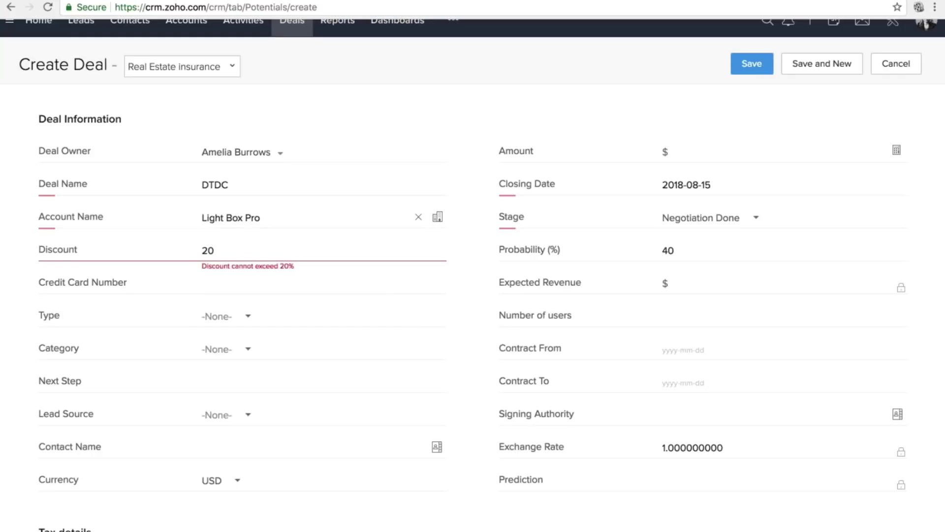
{"action": "left_click", "coordinate": [751, 64]}
{"action": "left_click", "coordinate": [759, 67]}
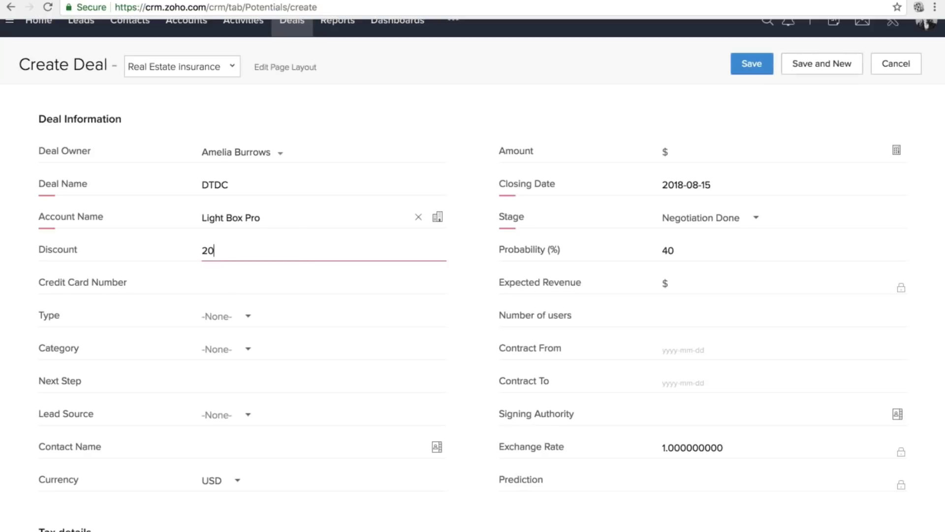
{"action": "left_click", "coordinate": [759, 66]}
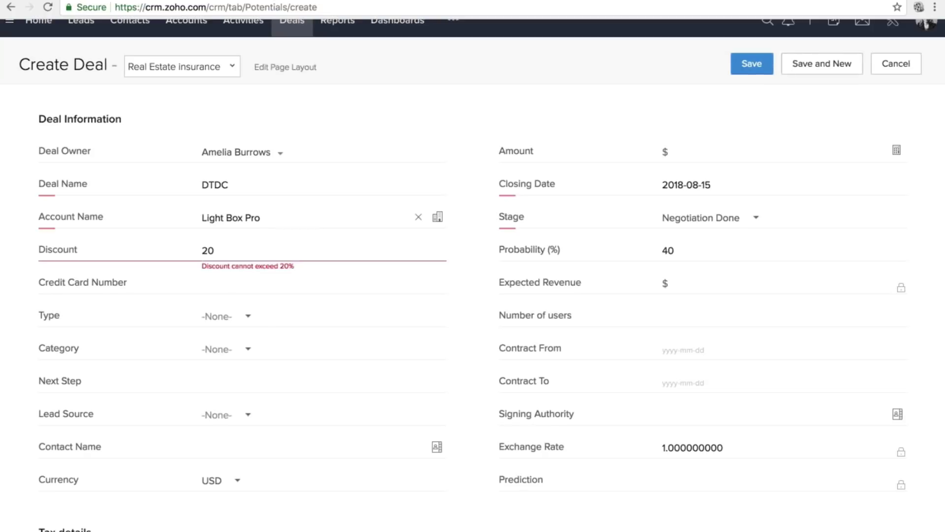
Change the discount to 19 and save the DTDC deal.
{"action": "key", "text": "BackSpace"}
{"action": "key", "text": "BackSpace"}
{"action": "type", "text": "19"}
{"action": "key", "text": "Return"}
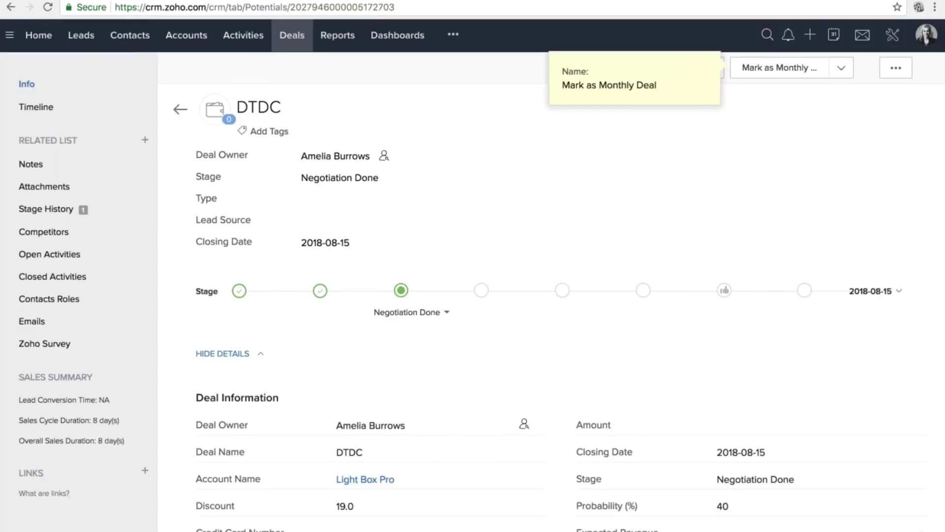
{"action": "scroll", "coordinate": [616, 219], "scroll_direction": "down", "scroll_amount": 7}
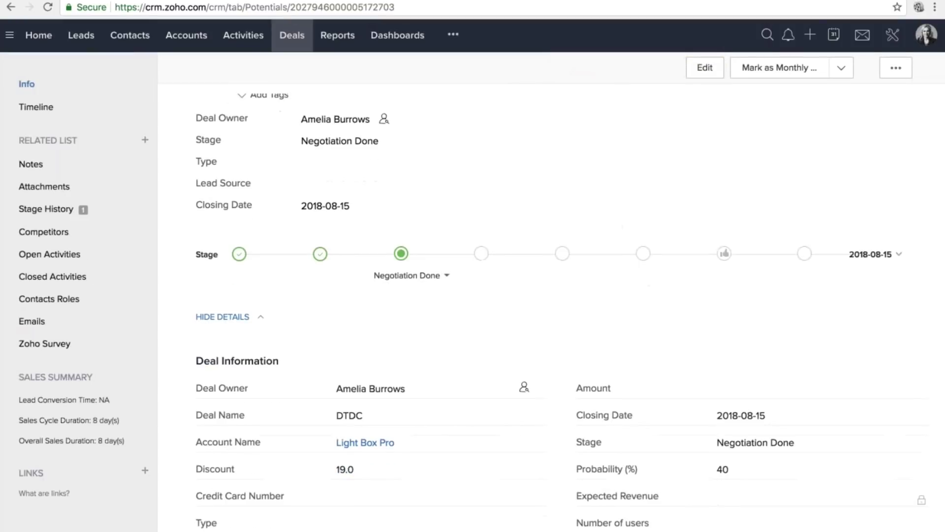
{"action": "scroll", "coordinate": [542, 296], "scroll_direction": "up", "scroll_amount": 2}
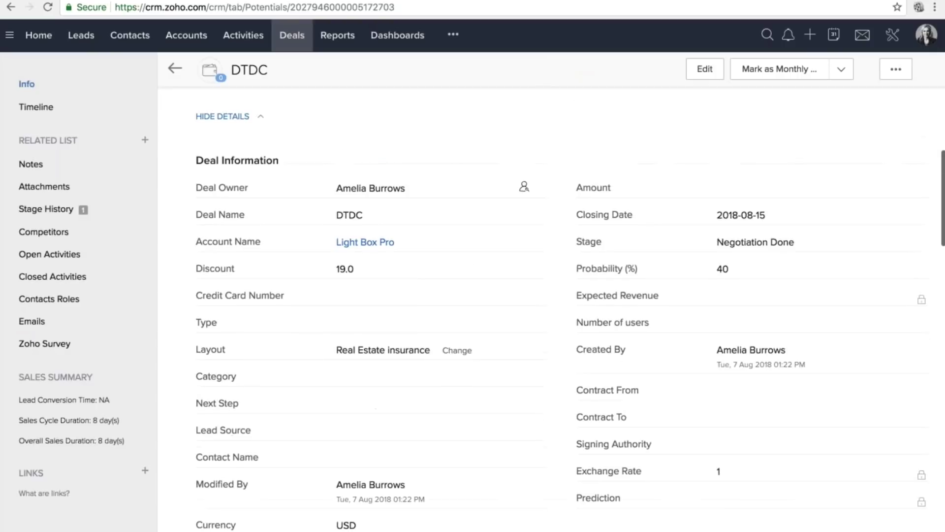
{"action": "scroll", "coordinate": [541, 295], "scroll_direction": "down", "scroll_amount": 10}
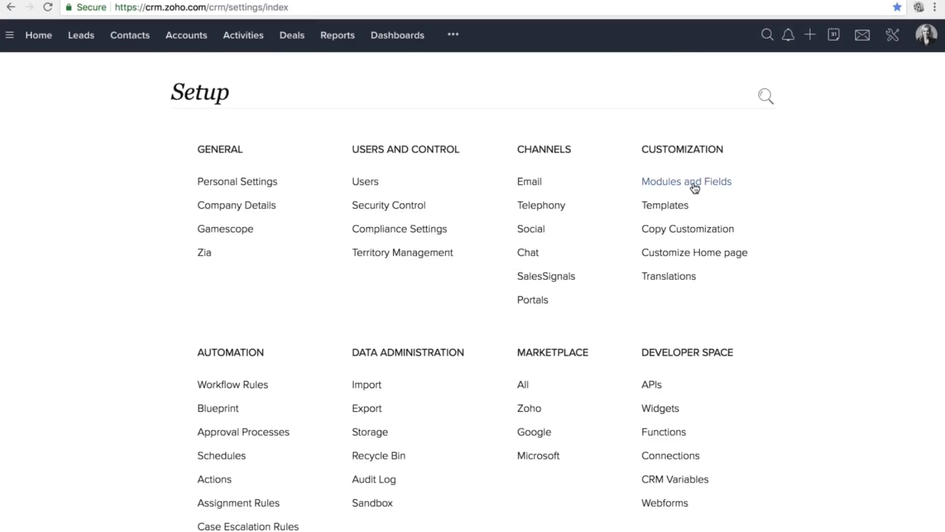
{"action": "left_click", "coordinate": [693, 185]}
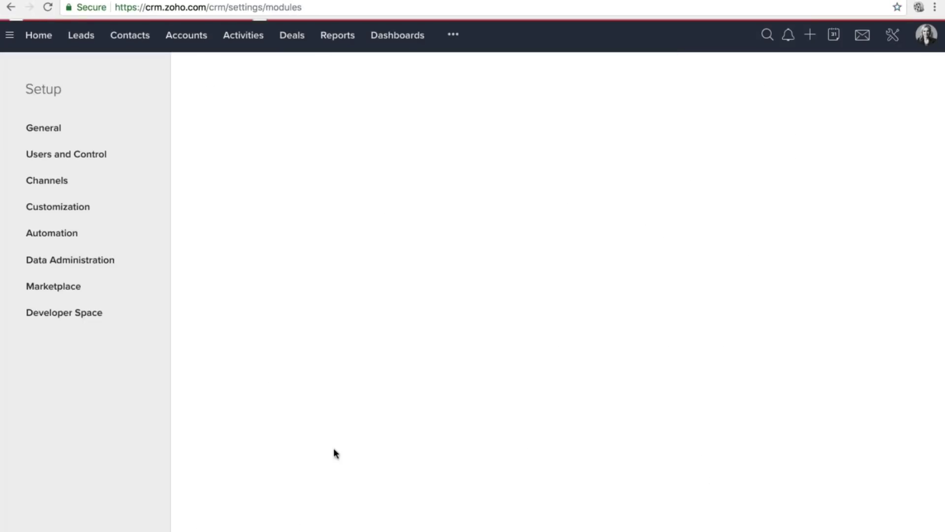
Open the Buyers Commercial layout, then view Buyers validation rules filtered to Commercial.
{"action": "scroll", "coordinate": [326, 459], "scroll_direction": "down", "scroll_amount": 3}
{"action": "left_click", "coordinate": [213, 415]}
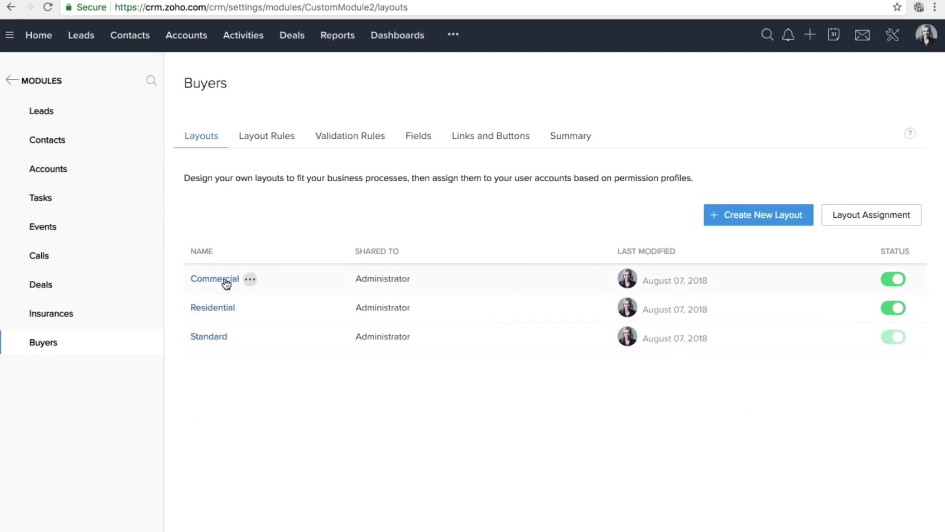
{"action": "left_click", "coordinate": [225, 280]}
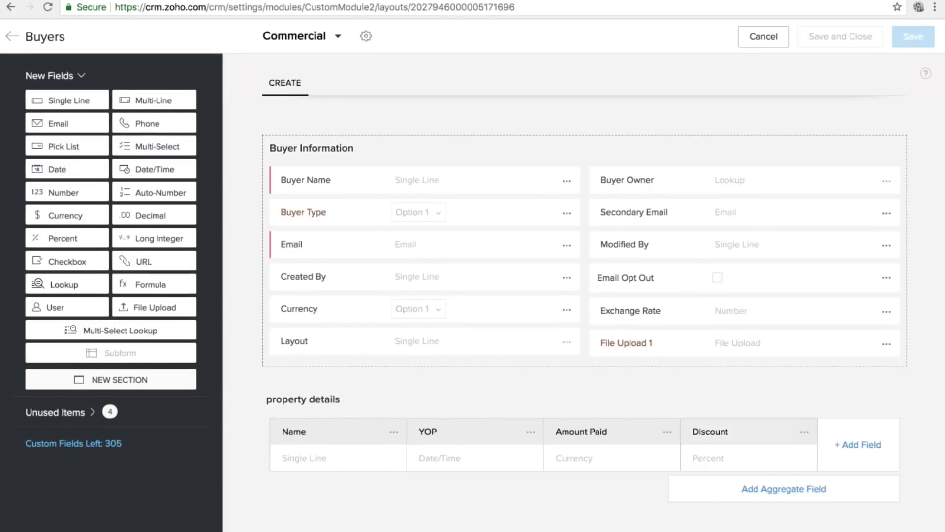
{"action": "left_click", "coordinate": [14, 39]}
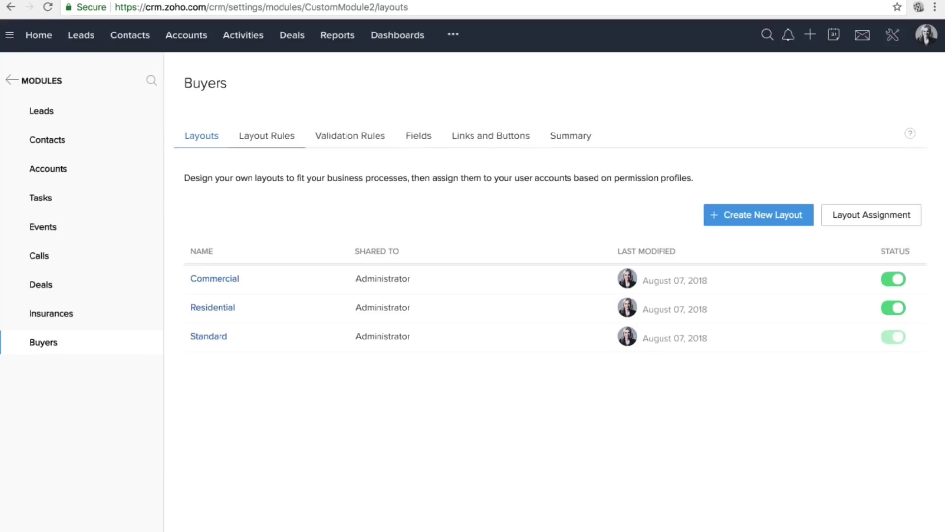
{"action": "left_click", "coordinate": [329, 117]}
{"action": "left_click", "coordinate": [364, 139]}
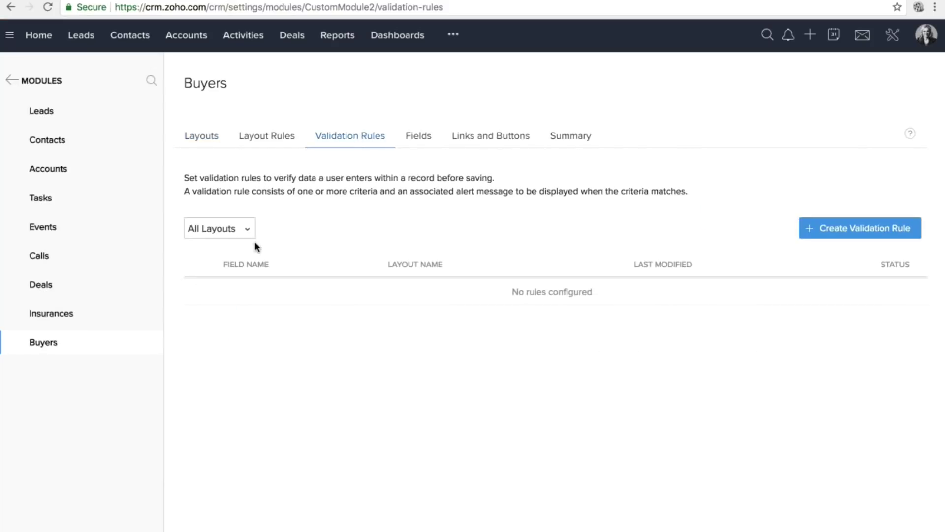
{"action": "left_click", "coordinate": [247, 231]}
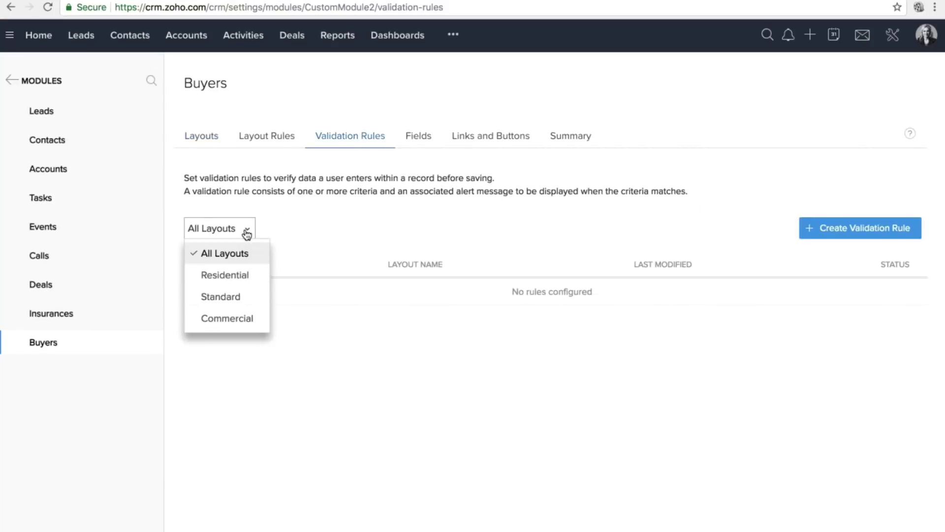
{"action": "left_click", "coordinate": [237, 321]}
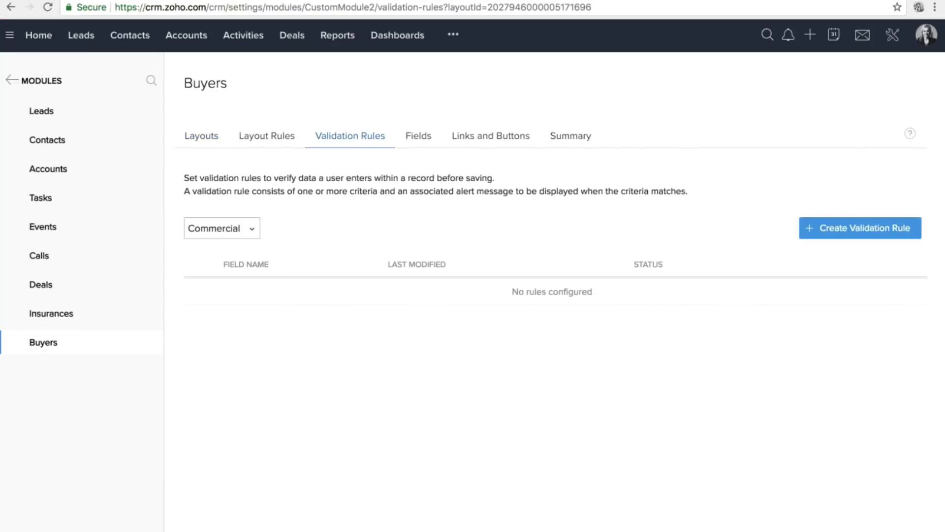
Start a new validation rule, then cancel it without saving.
{"action": "left_click", "coordinate": [840, 230]}
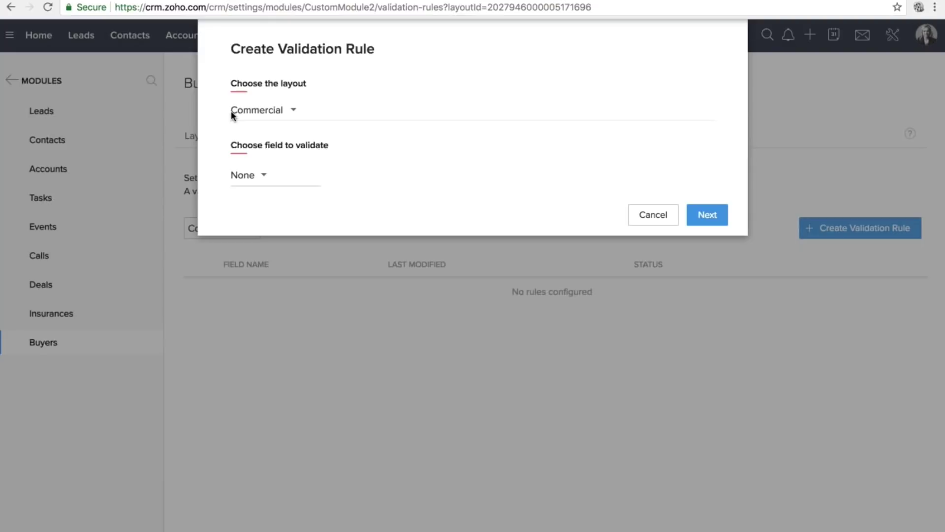
{"action": "left_click", "coordinate": [249, 175]}
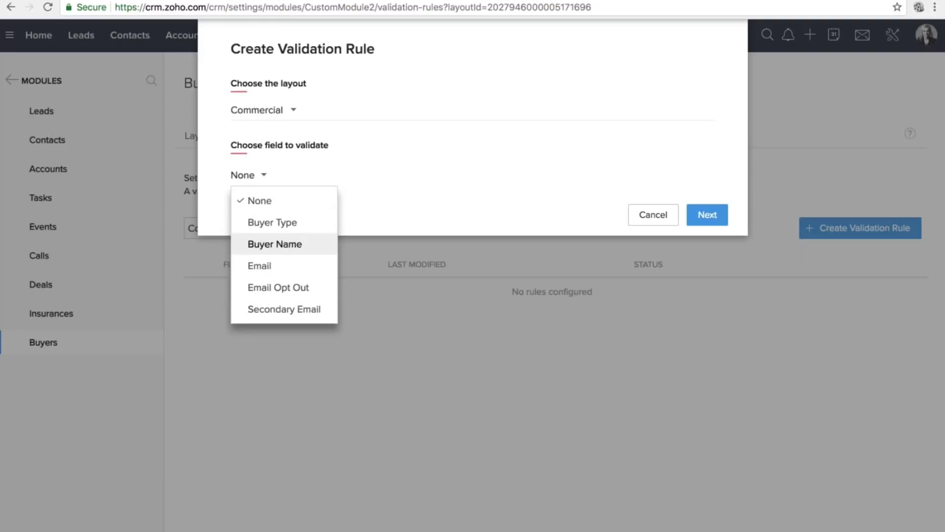
{"action": "right_click", "coordinate": [391, 164]}
{"action": "left_click", "coordinate": [240, 176]}
{"action": "left_click", "coordinate": [244, 175]}
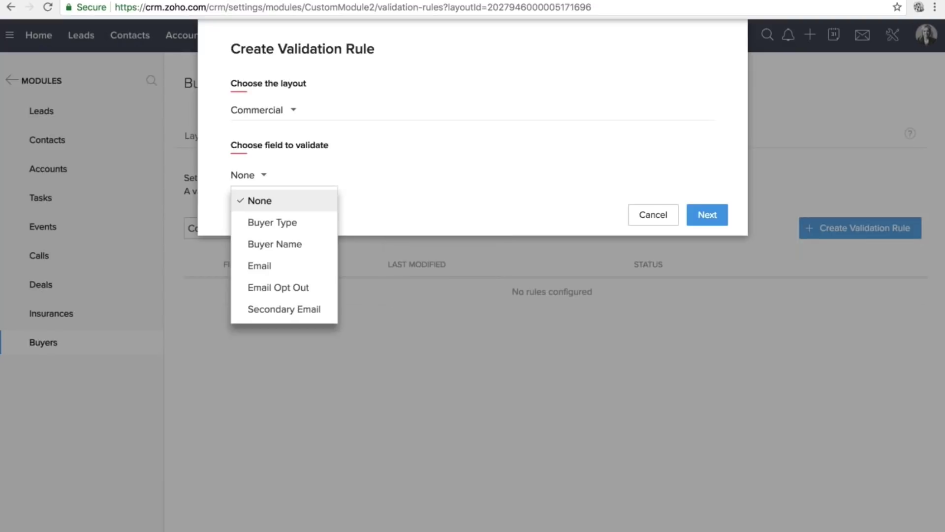
{"action": "left_click", "coordinate": [653, 215]}
{"action": "left_click", "coordinate": [653, 214]}
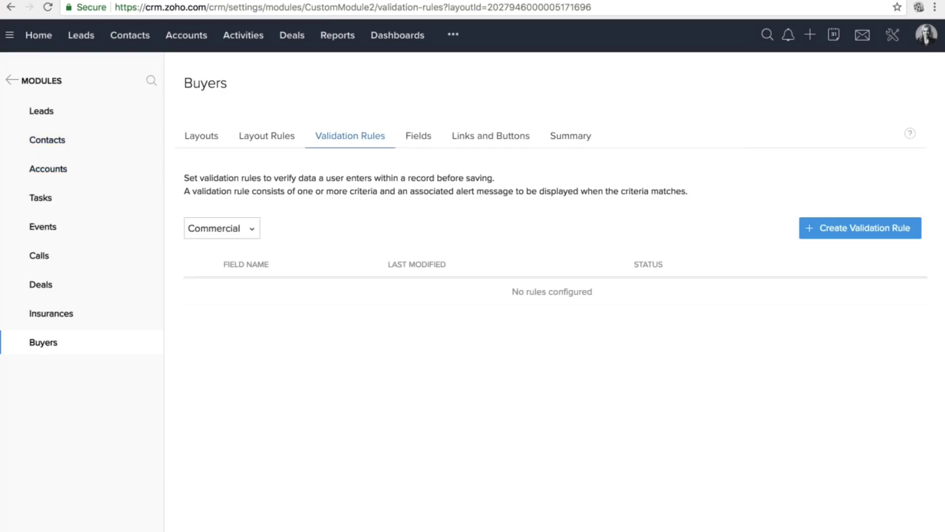
Open the Buyers module's Commercial layout for editing.
{"action": "left_click", "coordinate": [896, 36]}
{"action": "scroll", "coordinate": [549, 279], "scroll_direction": "down", "scroll_amount": 2}
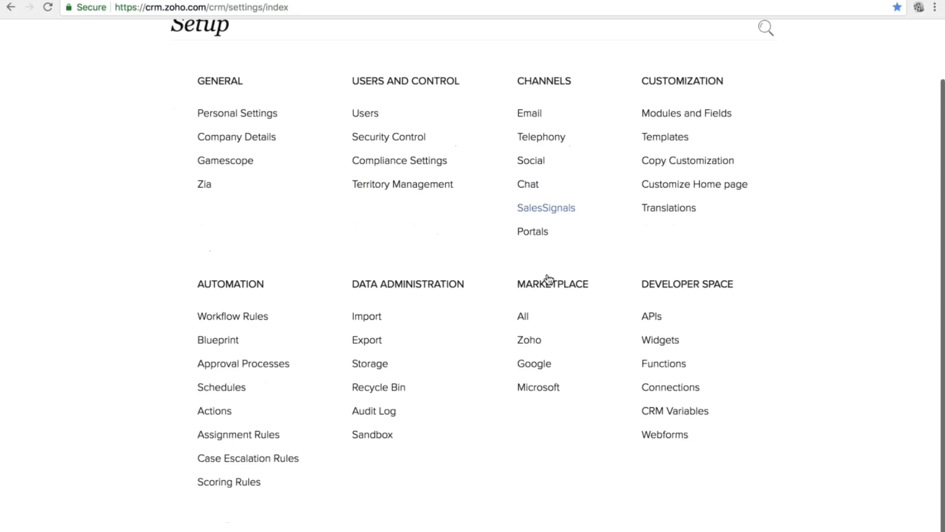
{"action": "scroll", "coordinate": [675, 119], "scroll_direction": "down", "scroll_amount": 1}
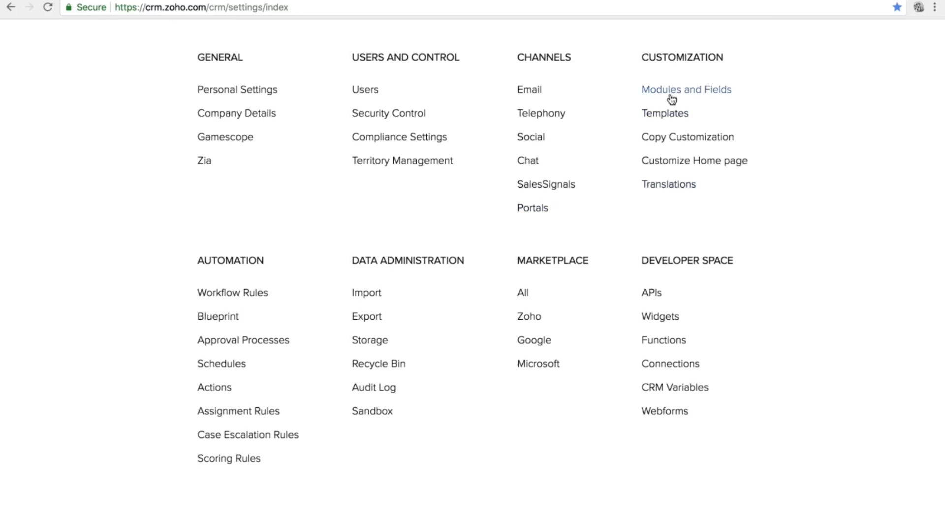
{"action": "left_click", "coordinate": [670, 94]}
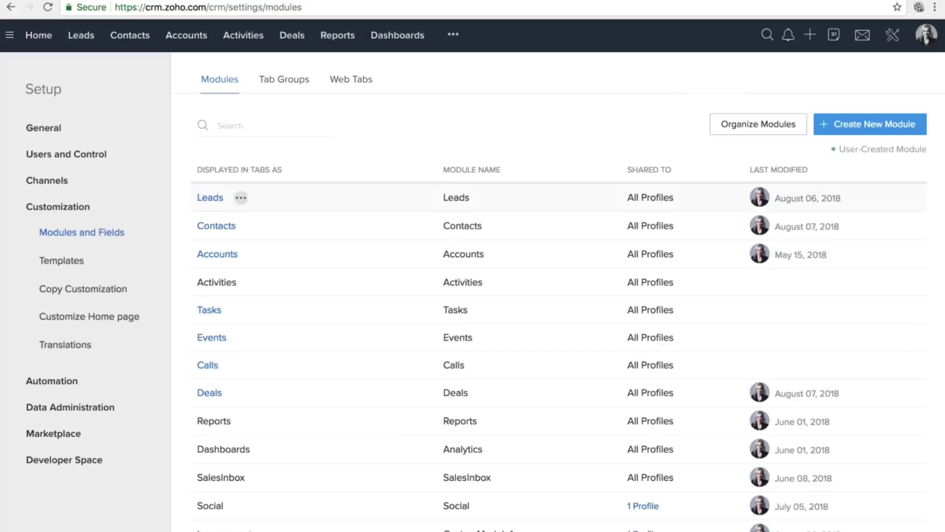
{"action": "left_click", "coordinate": [210, 197]}
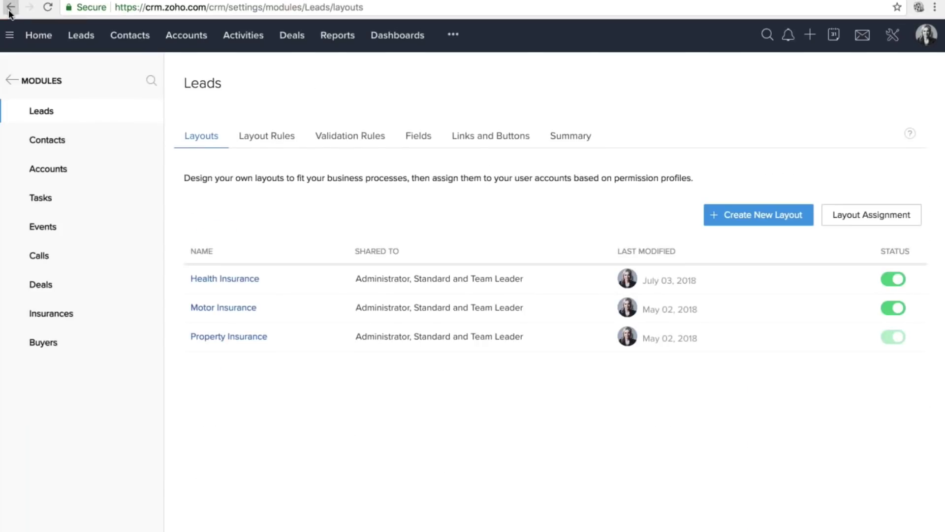
{"action": "left_click", "coordinate": [10, 7]}
{"action": "scroll", "coordinate": [241, 403], "scroll_direction": "down", "scroll_amount": 3}
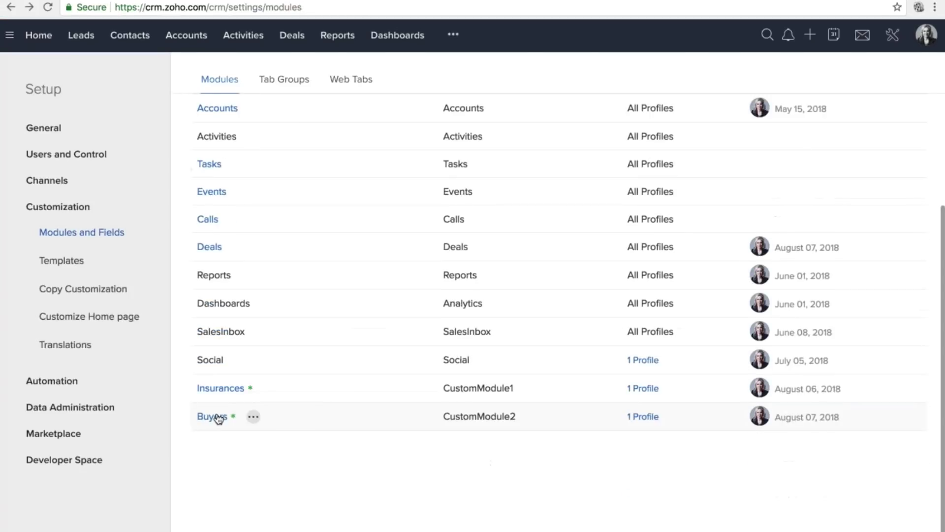
{"action": "left_click", "coordinate": [218, 418]}
{"action": "left_click", "coordinate": [250, 279]}
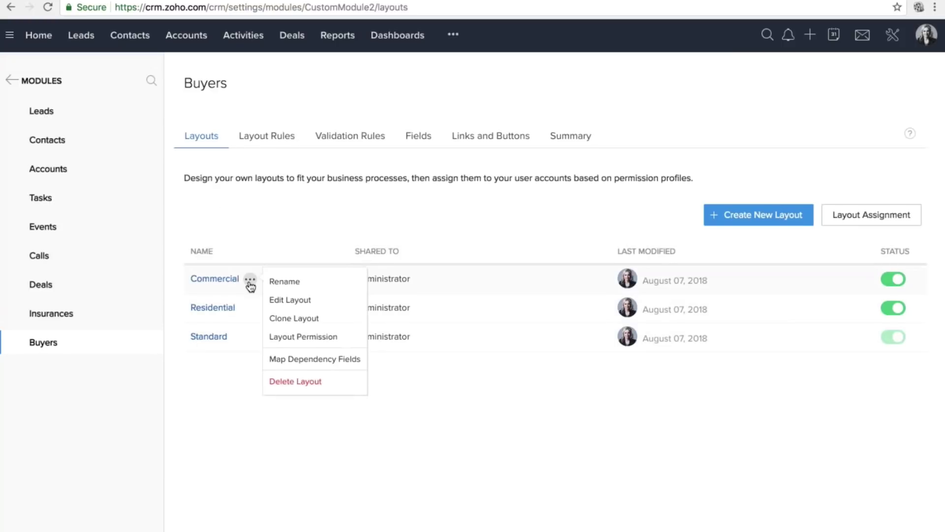
{"action": "left_click", "coordinate": [286, 301]}
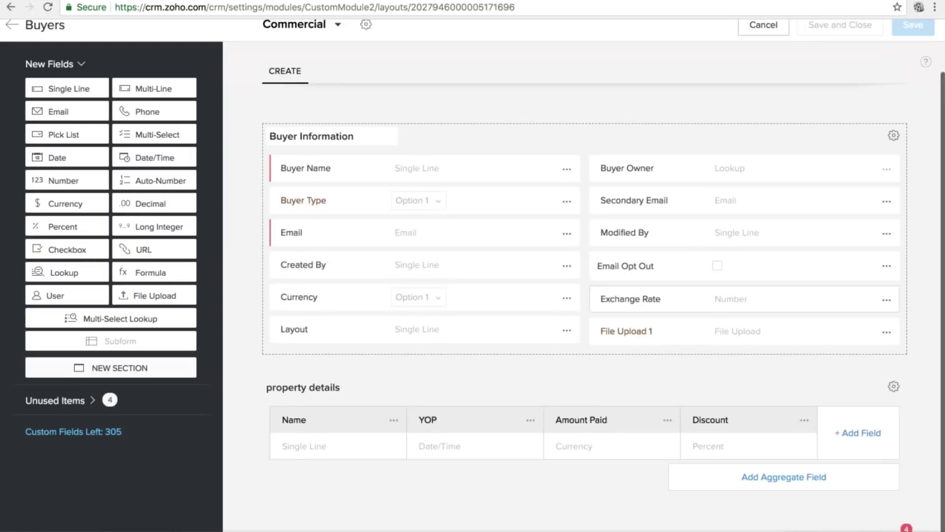
Remove Discount from the property details subform and permanently delete Subform 1.
{"action": "left_click", "coordinate": [805, 432]}
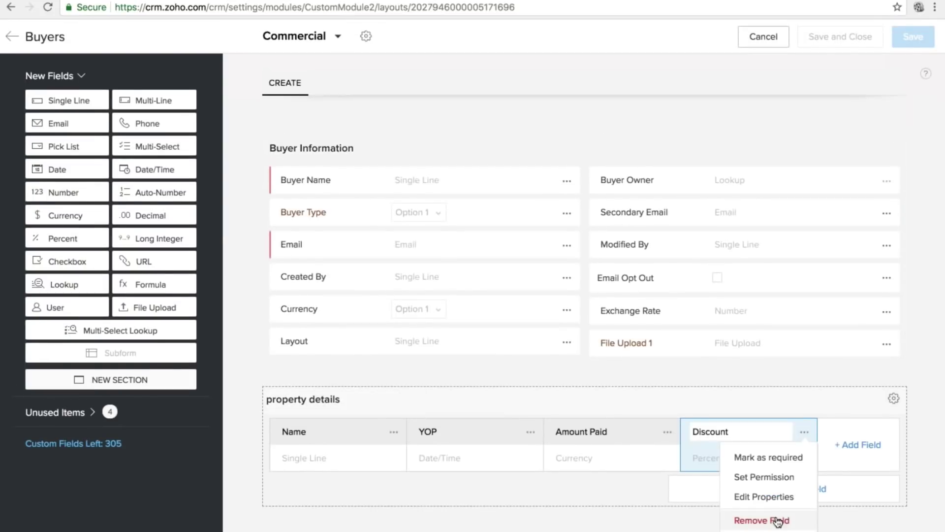
{"action": "left_click", "coordinate": [767, 517]}
{"action": "key", "text": "Return"}
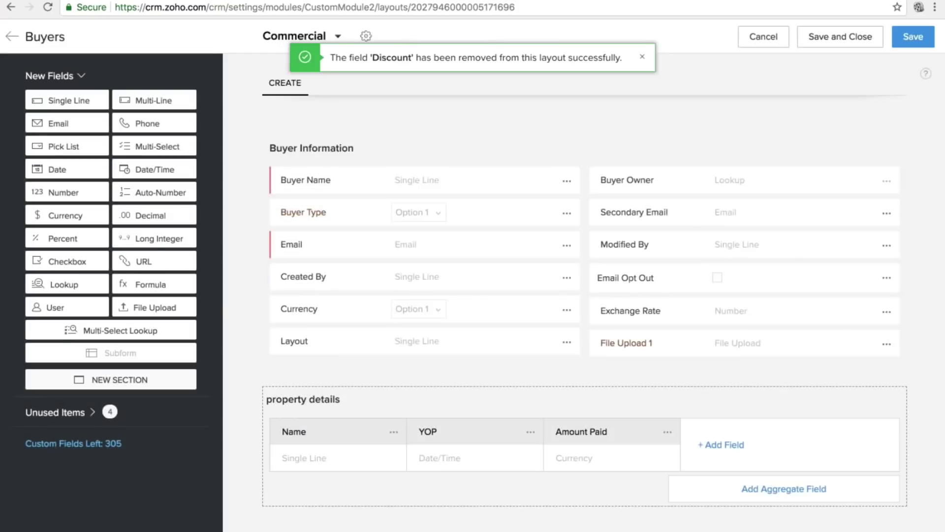
{"action": "left_click", "coordinate": [57, 412]}
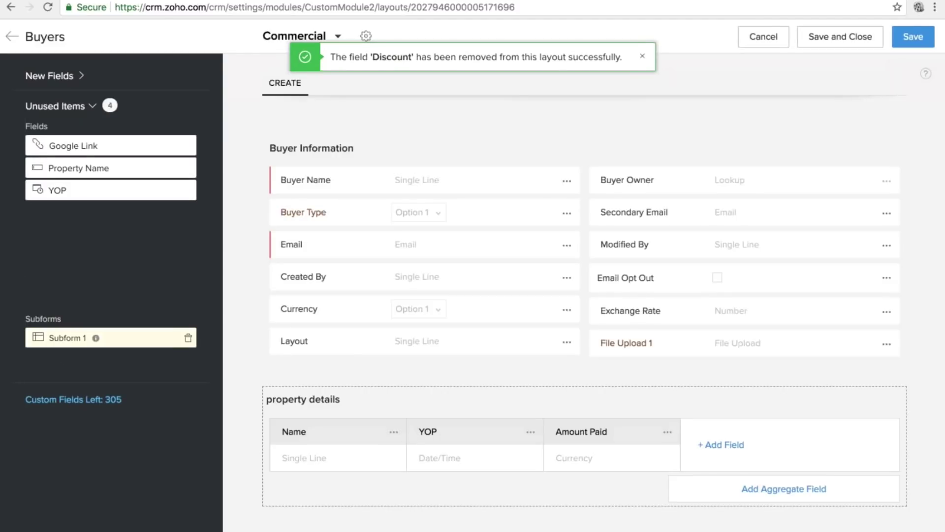
{"action": "left_click", "coordinate": [188, 338]}
{"action": "key", "text": "Return"}
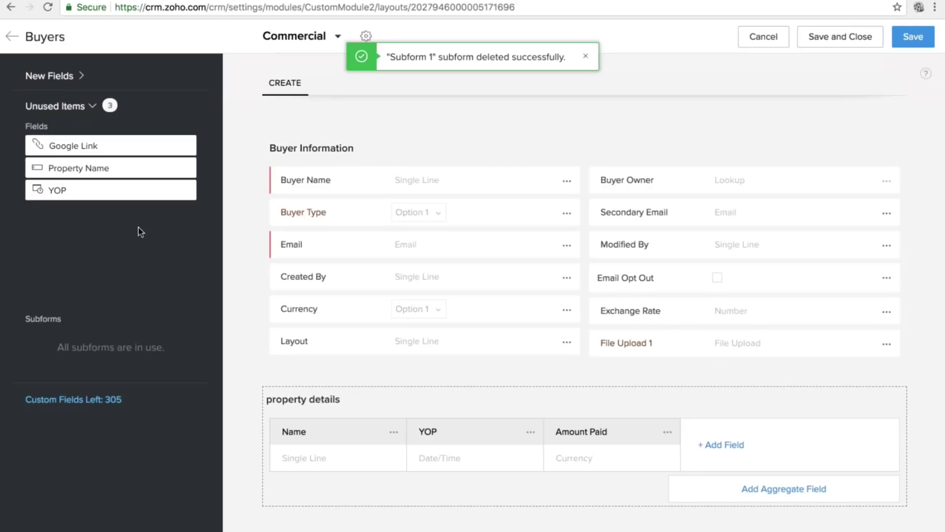
Add a Percent field labelled Discount to Buyer Information and save the layout.
{"action": "left_click", "coordinate": [72, 79]}
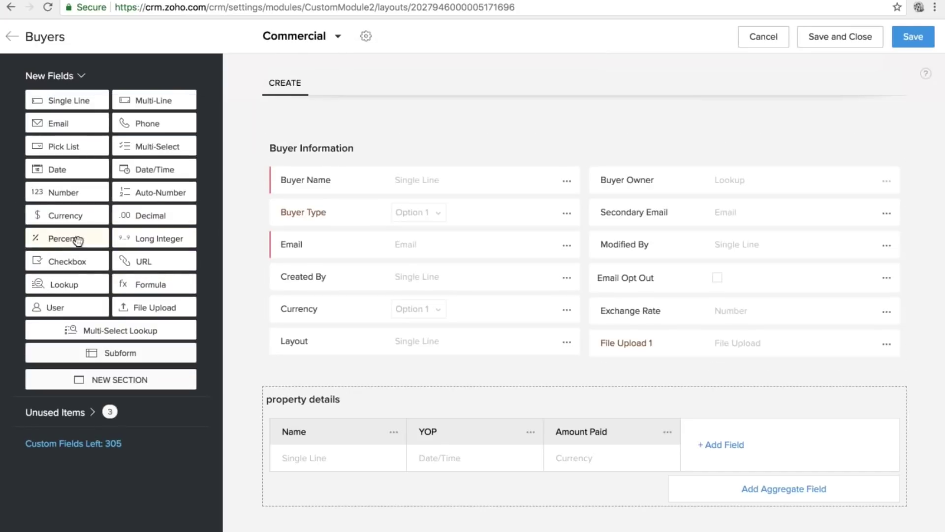
{"action": "left_click_drag", "start_coordinate": [76, 238], "coordinate": [329, 344]}
{"action": "type", "text": "dIS"}
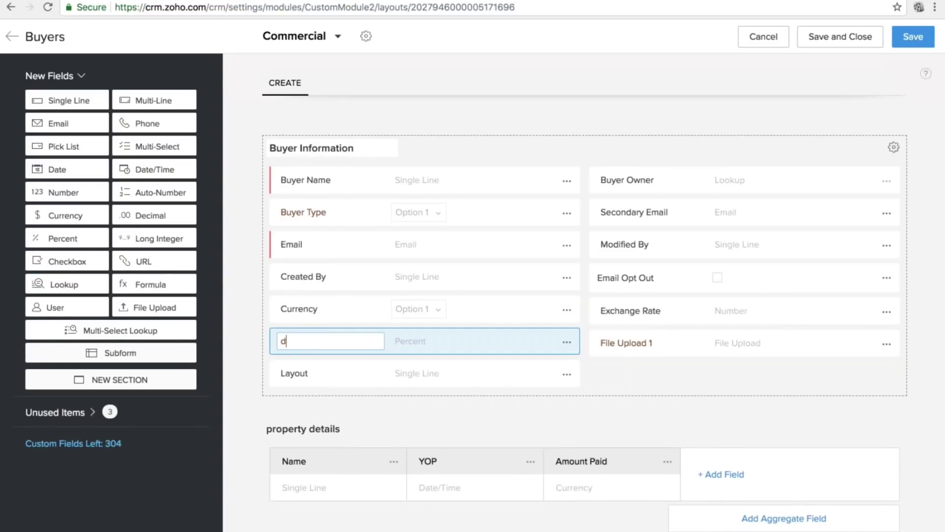
{"action": "key", "text": "BackSpace"}
{"action": "key", "text": "BackSpace"}
{"action": "key", "text": "BackSpace"}
{"action": "type", "text": "Discount"}
{"action": "left_click", "coordinate": [913, 37]}
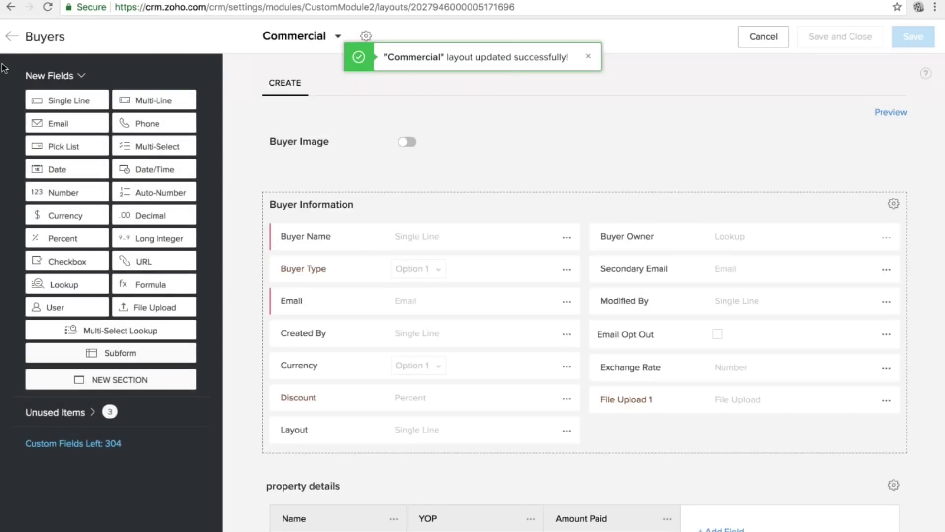
{"action": "left_click", "coordinate": [11, 36]}
Create a Commercial-layout validation rule with the condition Discount <= 20.
{"action": "left_click", "coordinate": [344, 137]}
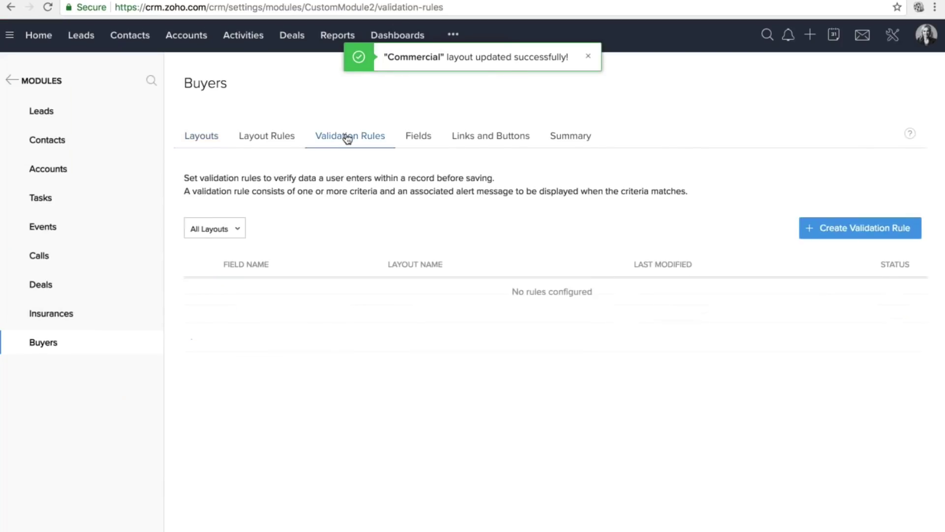
{"action": "left_click", "coordinate": [239, 240]}
{"action": "left_click", "coordinate": [216, 318]}
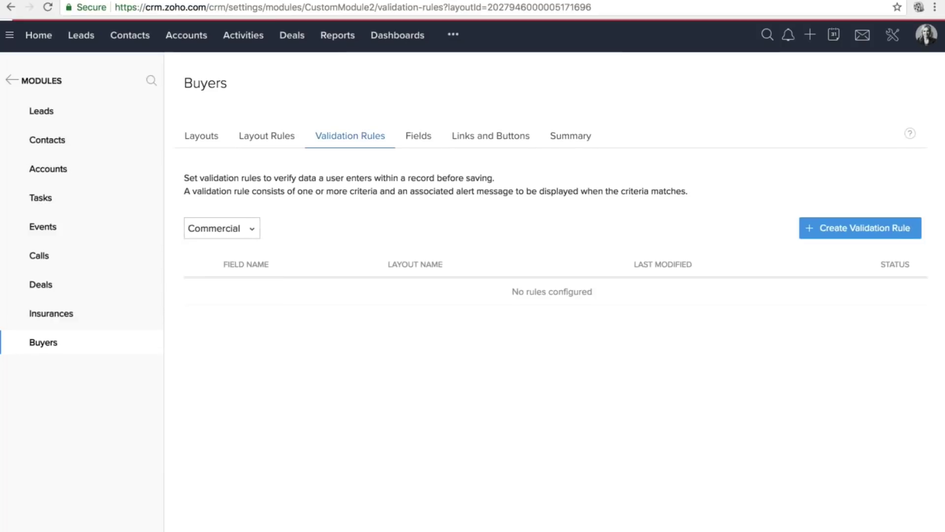
{"action": "left_click", "coordinate": [834, 227]}
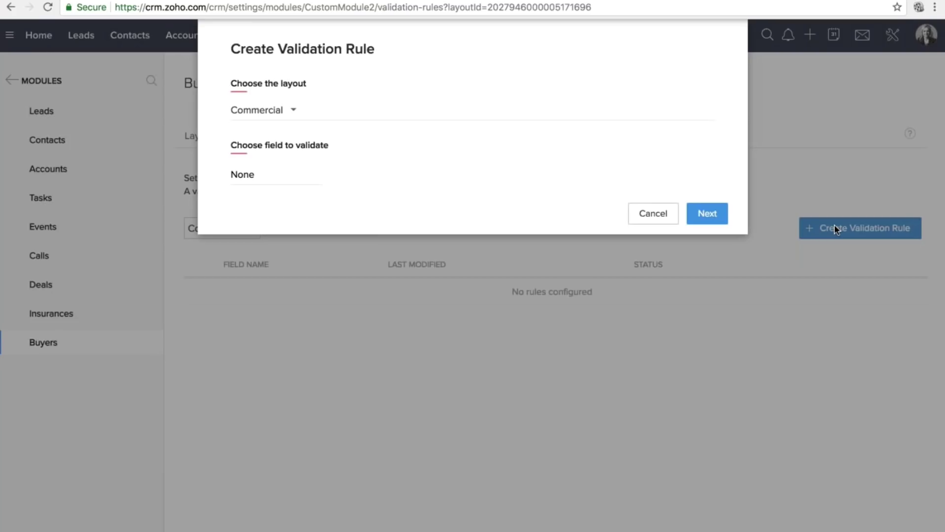
{"action": "left_click", "coordinate": [262, 175]}
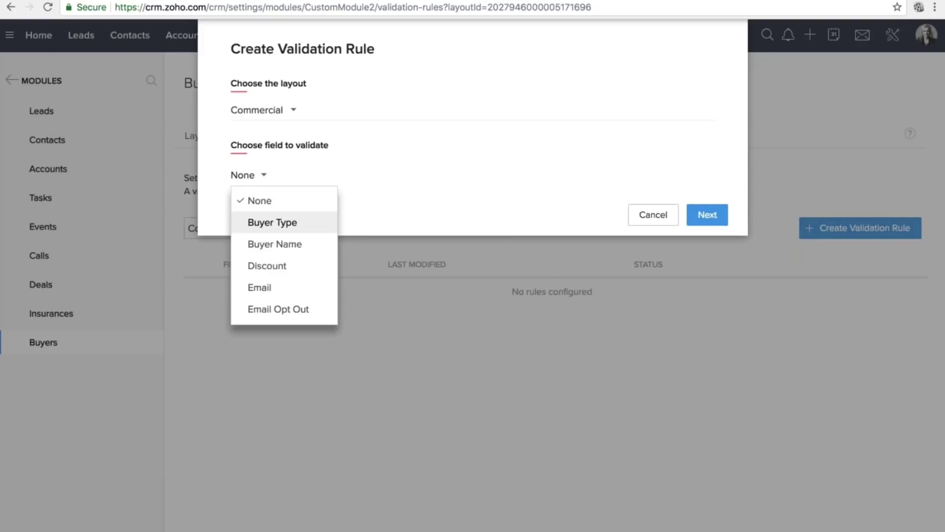
{"action": "left_click", "coordinate": [266, 268]}
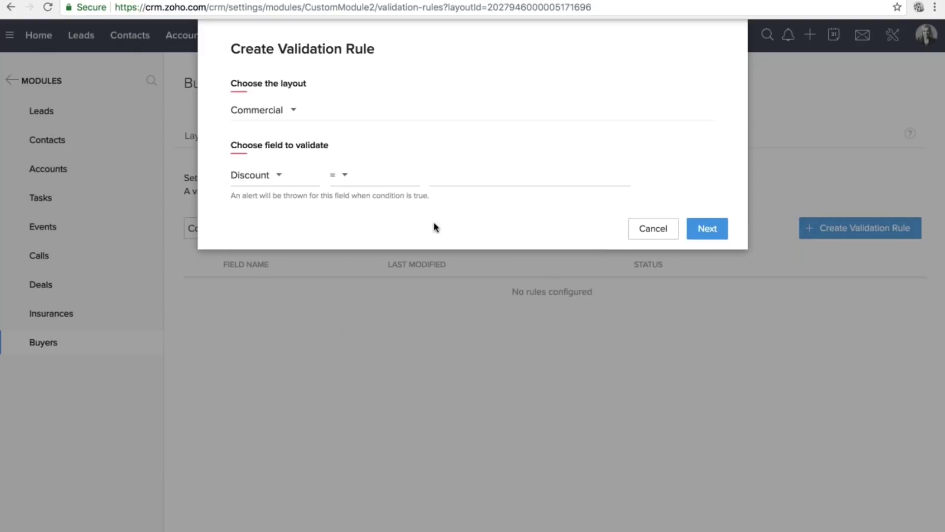
{"action": "left_click", "coordinate": [344, 177]}
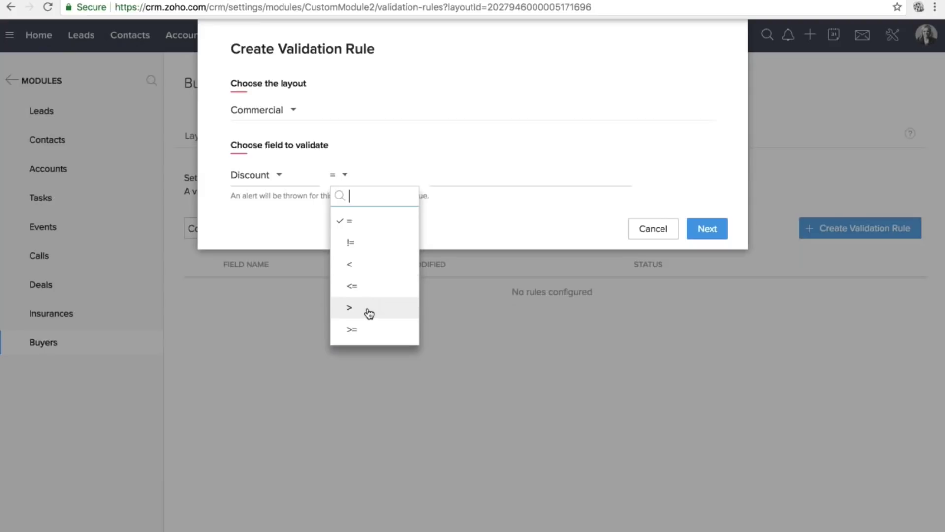
{"action": "left_click", "coordinate": [356, 286]}
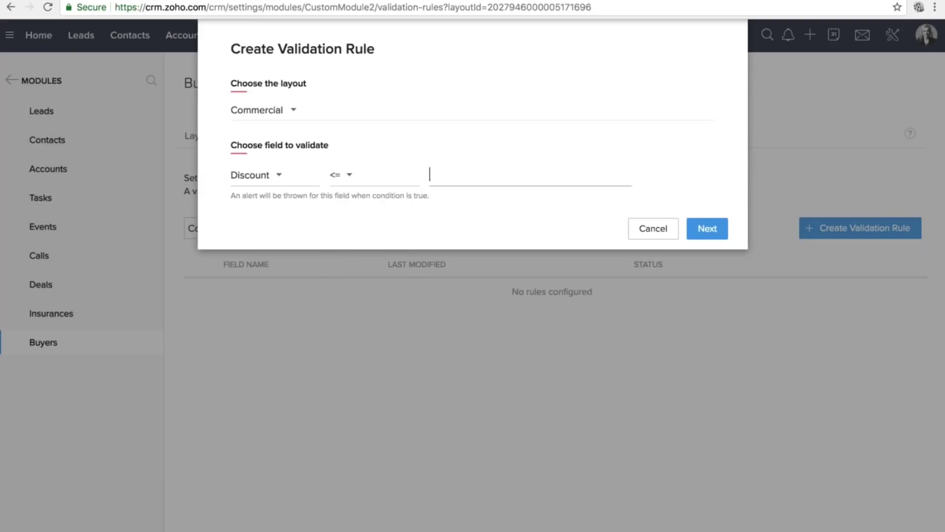
{"action": "type", "text": "20"}
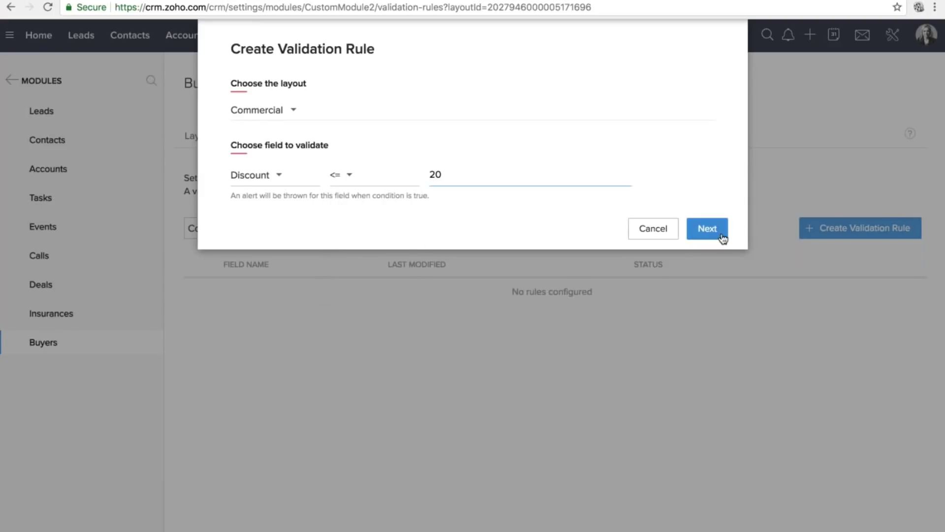
Set the alert message to 'Discount cannot exceed 20%' and save the rule.
{"action": "left_click", "coordinate": [722, 238]}
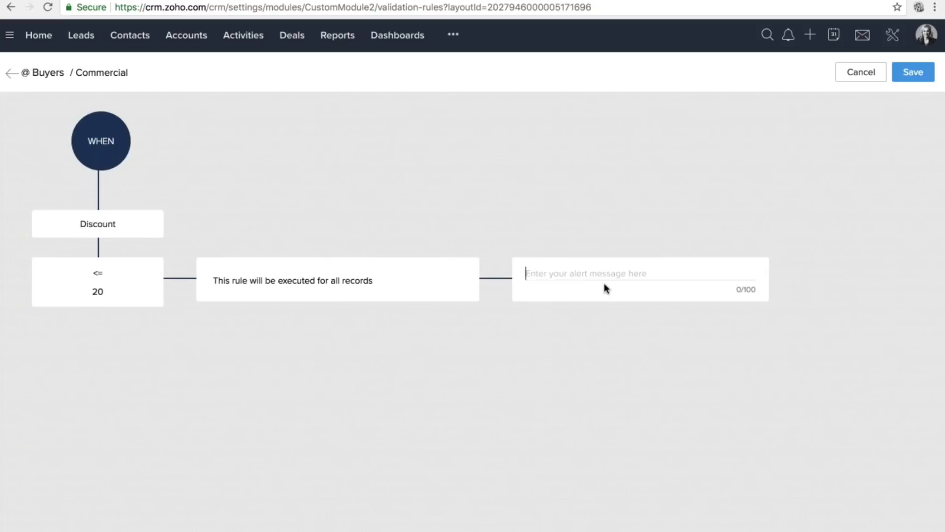
{"action": "type", "text": "Dic"}
{"action": "key", "text": "BackSpace"}
{"action": "type", "text": "scount "}
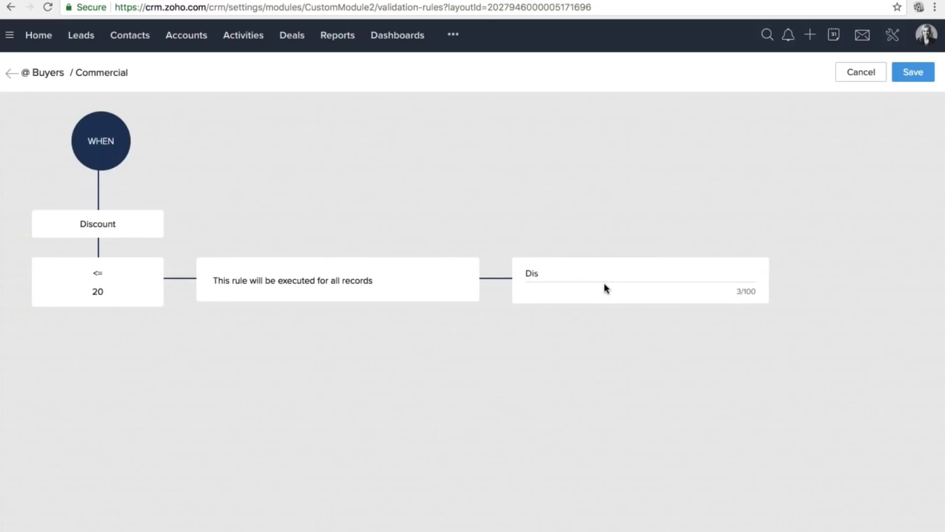
{"action": "type", "text": "cannot exceed 20%"}
{"action": "left_click", "coordinate": [913, 72]}
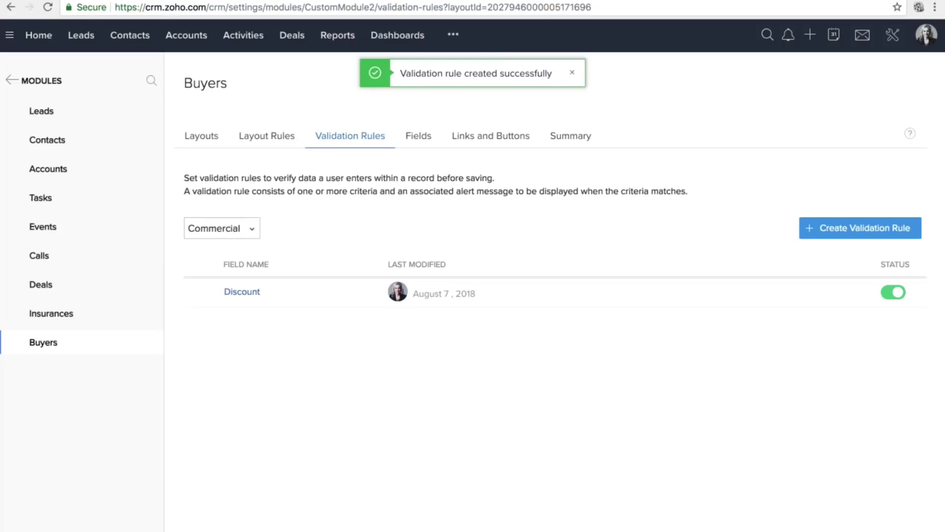
Start a Commercial-layout buyer in the Buyers module and pick a suggested buyer name.
{"action": "left_click", "coordinate": [452, 34]}
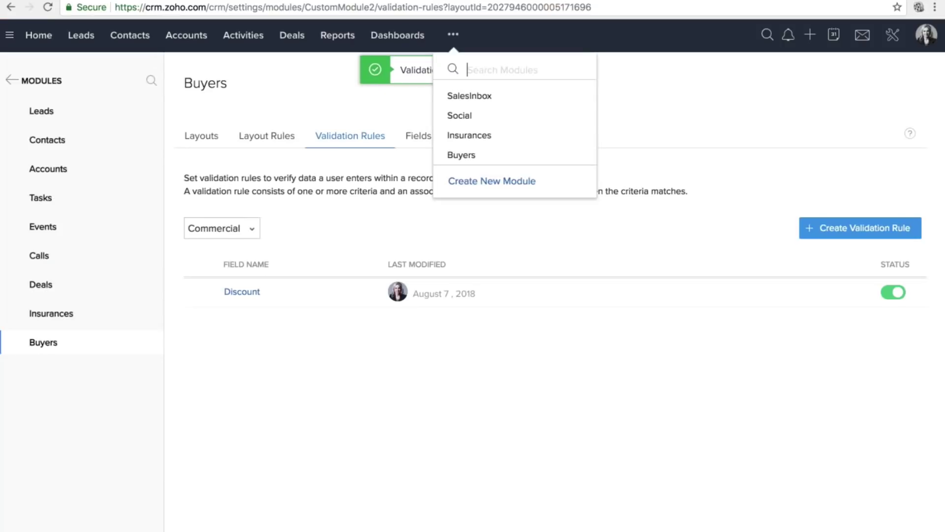
{"action": "left_click", "coordinate": [462, 155]}
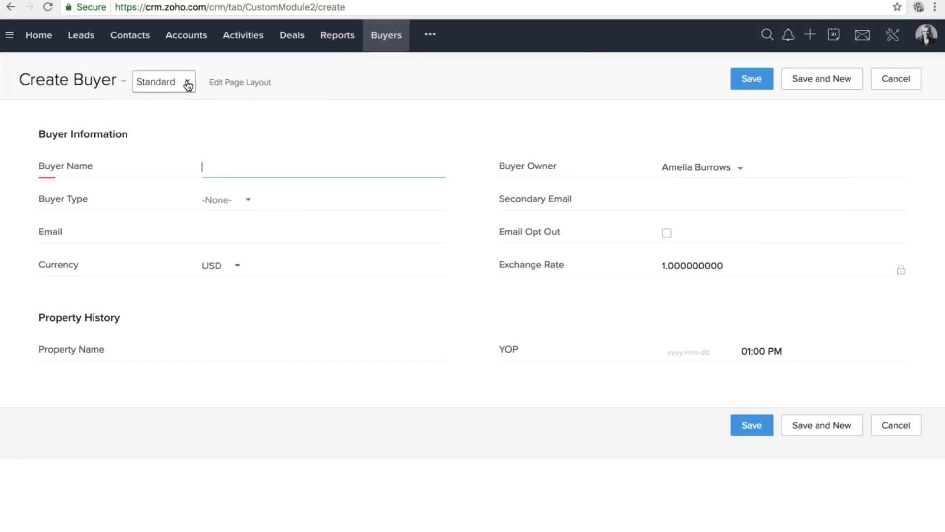
{"action": "left_click", "coordinate": [186, 82]}
{"action": "left_click", "coordinate": [188, 106]}
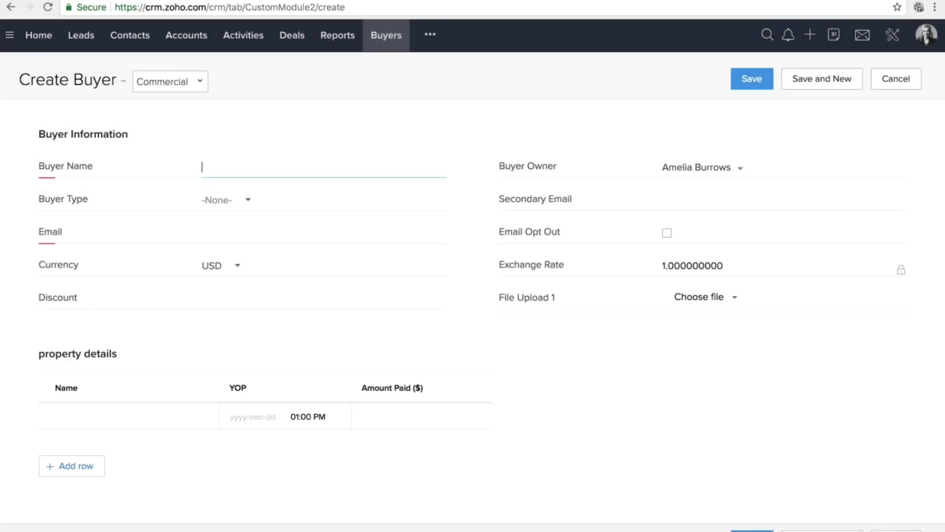
{"action": "left_click", "coordinate": [237, 289]}
{"action": "left_click", "coordinate": [227, 167]}
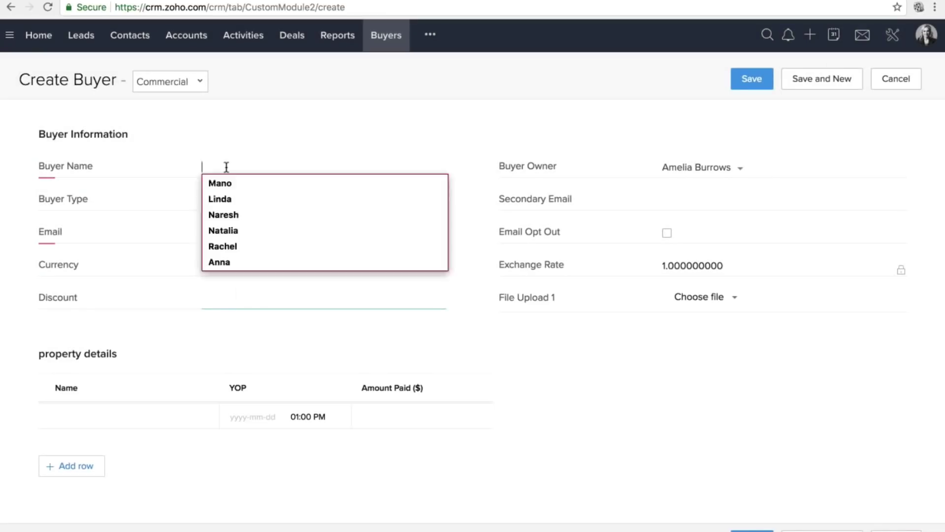
{"action": "left_click", "coordinate": [223, 230]}
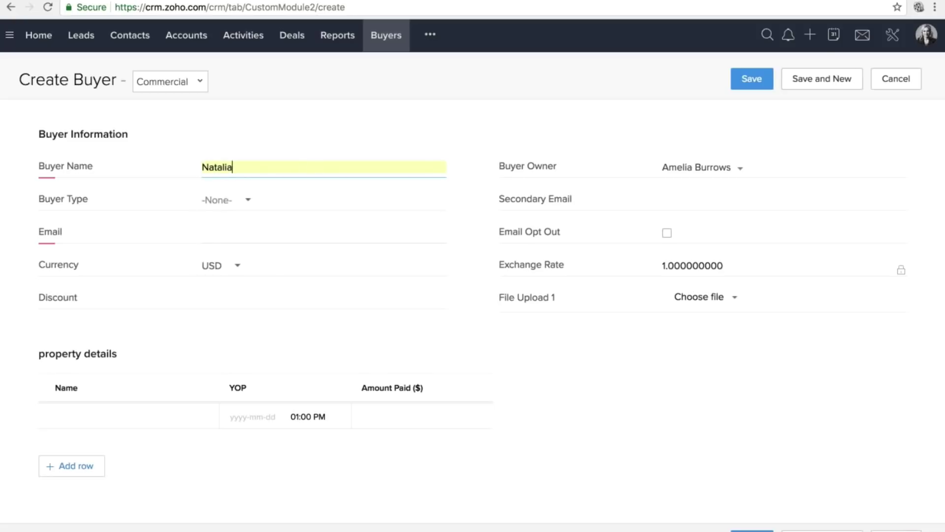
Enter the buyer's e-mail address and a discount of 23, then save the record.
{"action": "left_click", "coordinate": [248, 232]}
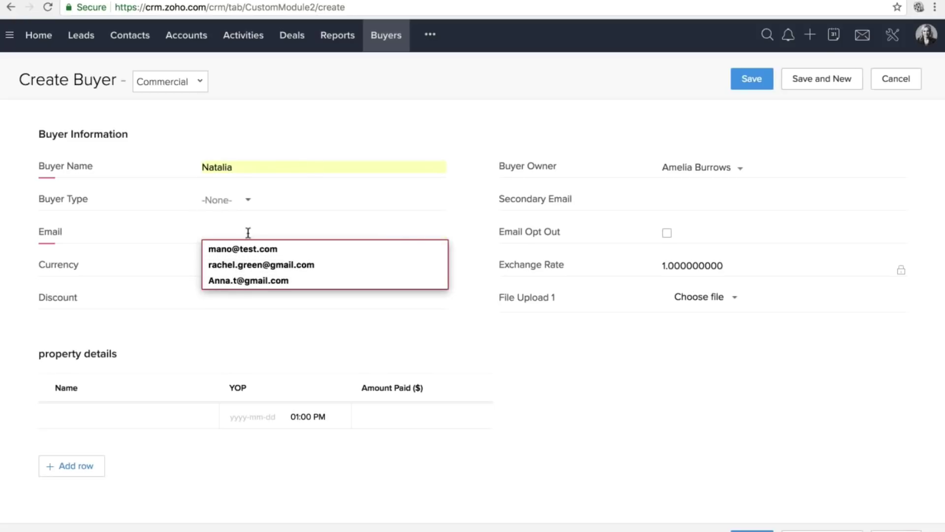
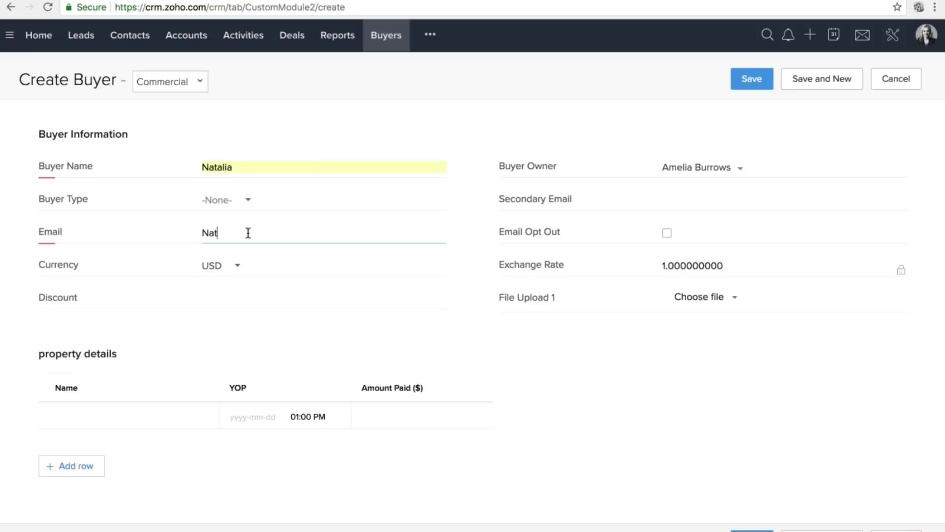
{"action": "left_click", "coordinate": [246, 299]}
{"action": "type", "text": "23"}
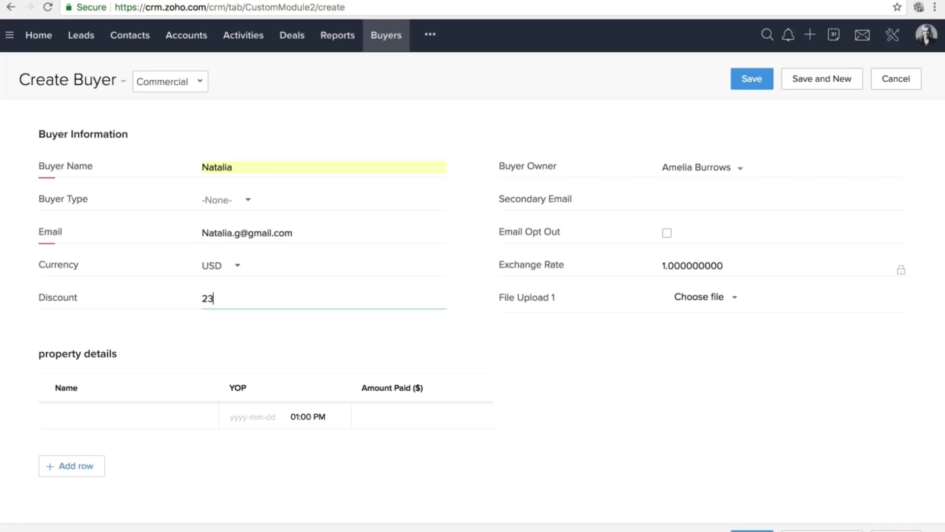
{"action": "left_click", "coordinate": [751, 79]}
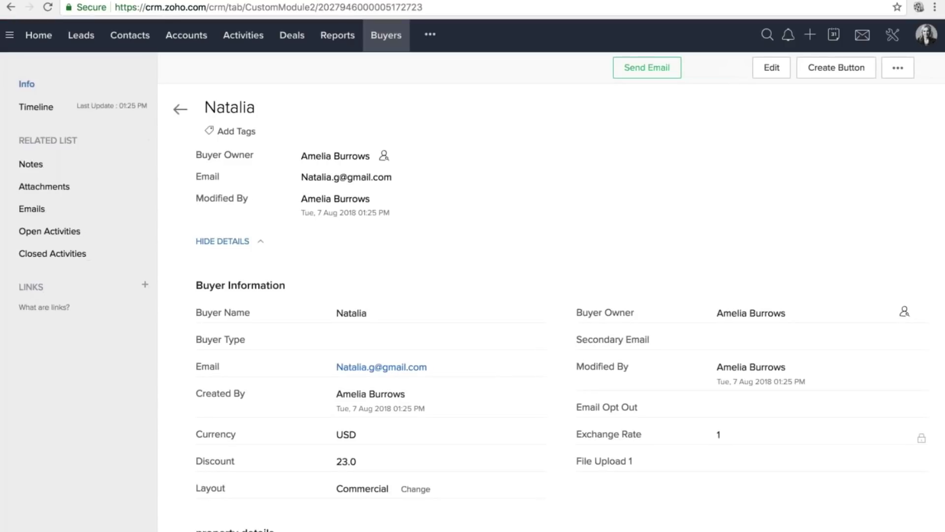
{"action": "scroll", "coordinate": [532, 298], "scroll_direction": "down", "scroll_amount": 1}
{"action": "scroll", "coordinate": [532, 298], "scroll_direction": "down", "scroll_amount": 2}
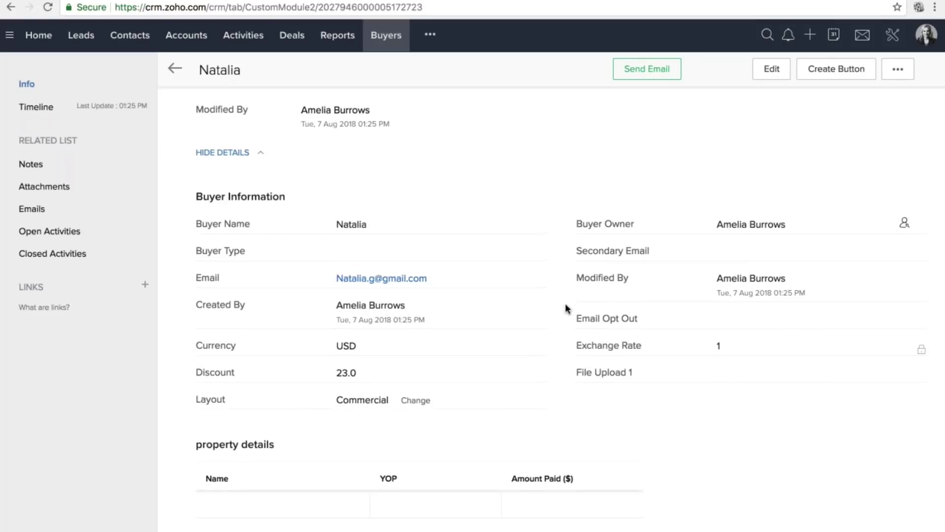
{"action": "scroll", "coordinate": [565, 303], "scroll_direction": "up", "scroll_amount": 3}
{"action": "left_click", "coordinate": [892, 35]}
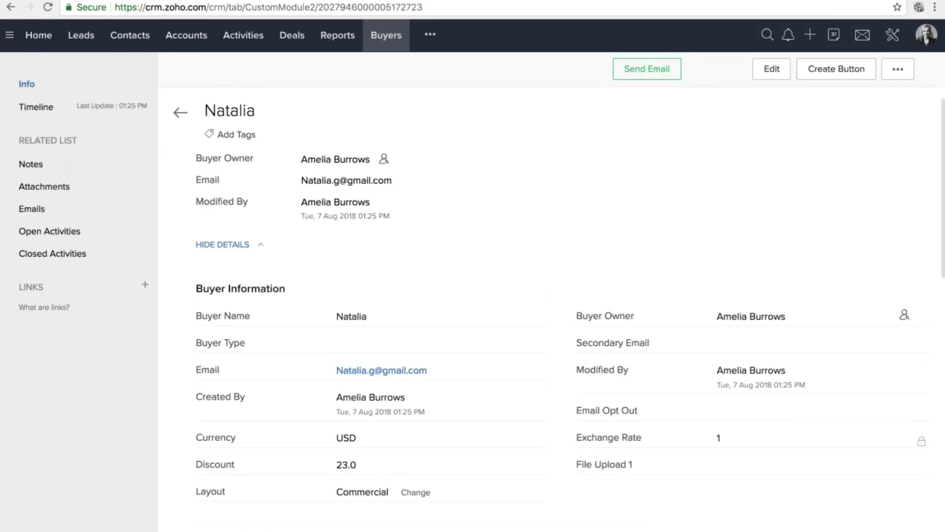
Open the Discount validation rule for the Buyers Commercial layout.
{"action": "left_click", "coordinate": [671, 182]}
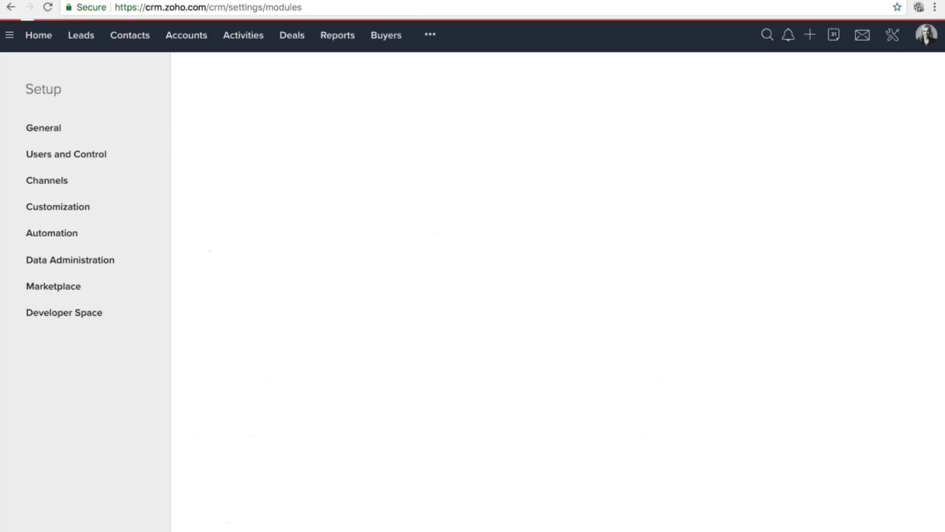
{"action": "scroll", "coordinate": [629, 375], "scroll_direction": "down", "scroll_amount": 3}
{"action": "scroll", "coordinate": [320, 435], "scroll_direction": "down", "scroll_amount": 3}
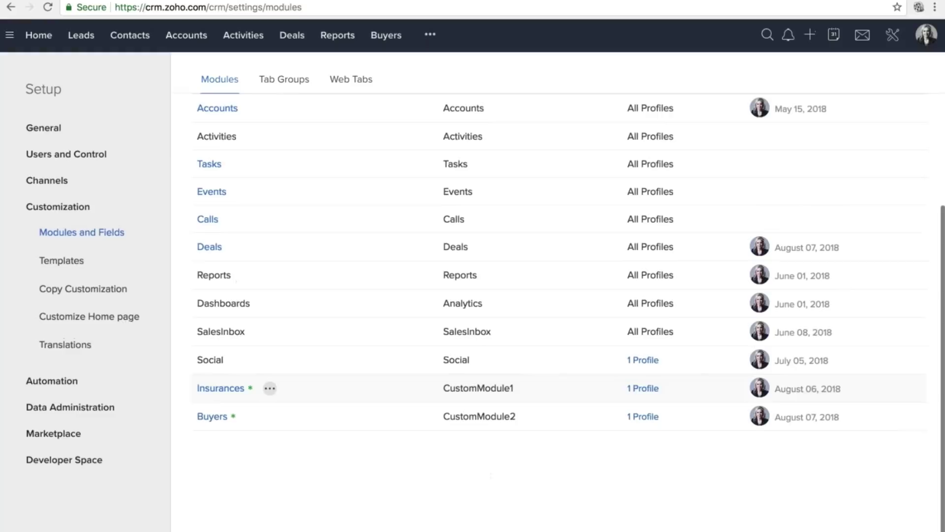
{"action": "left_click", "coordinate": [212, 416]}
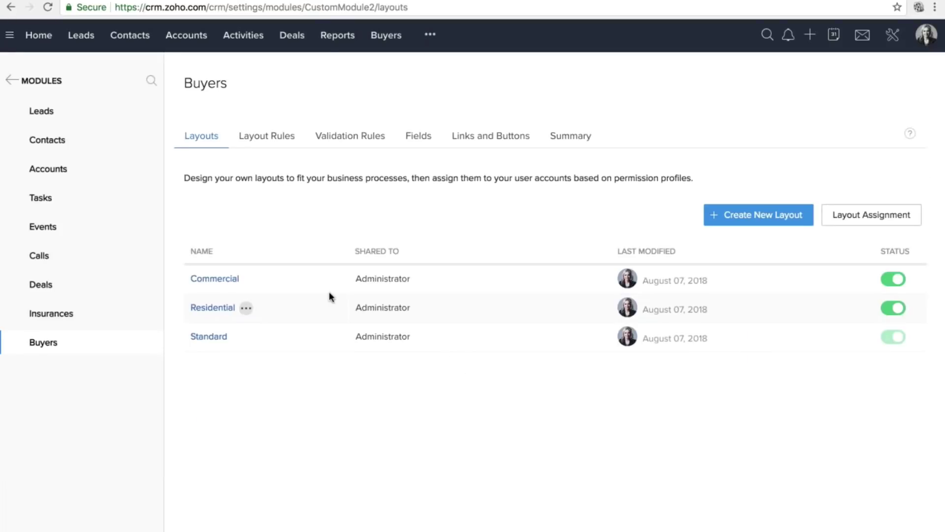
{"action": "left_click", "coordinate": [335, 139]}
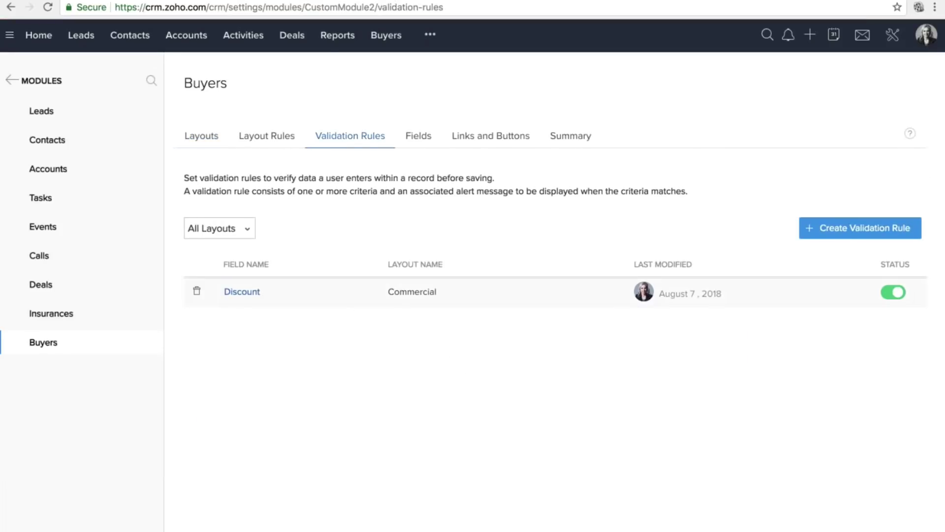
{"action": "left_click", "coordinate": [228, 230]}
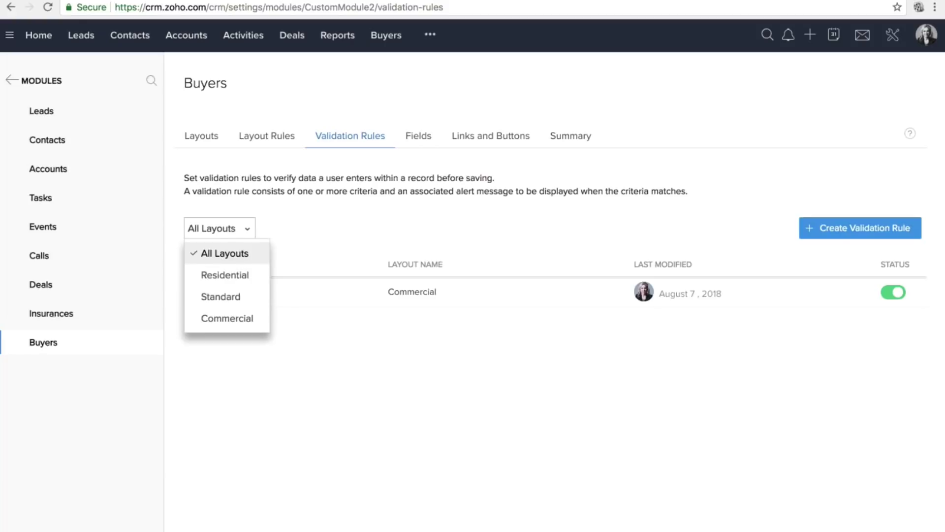
{"action": "left_click", "coordinate": [236, 323]}
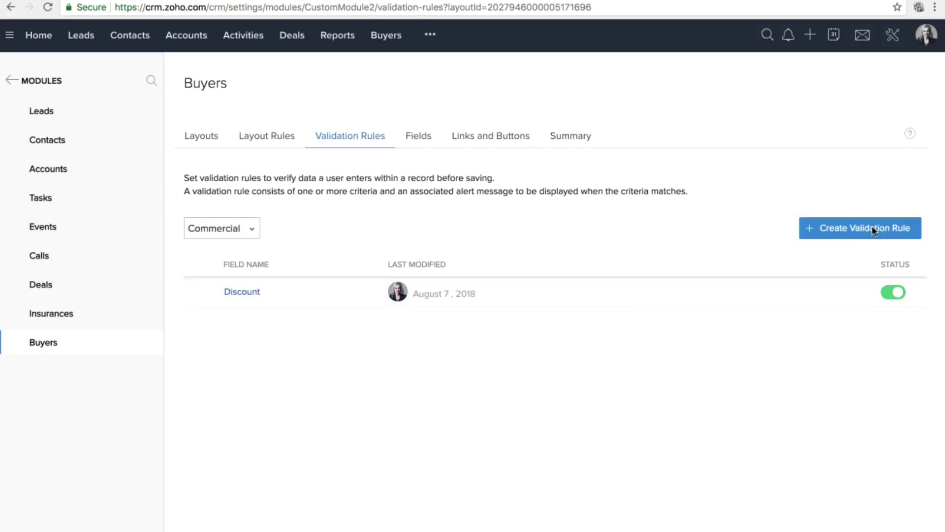
{"action": "left_click", "coordinate": [242, 291]}
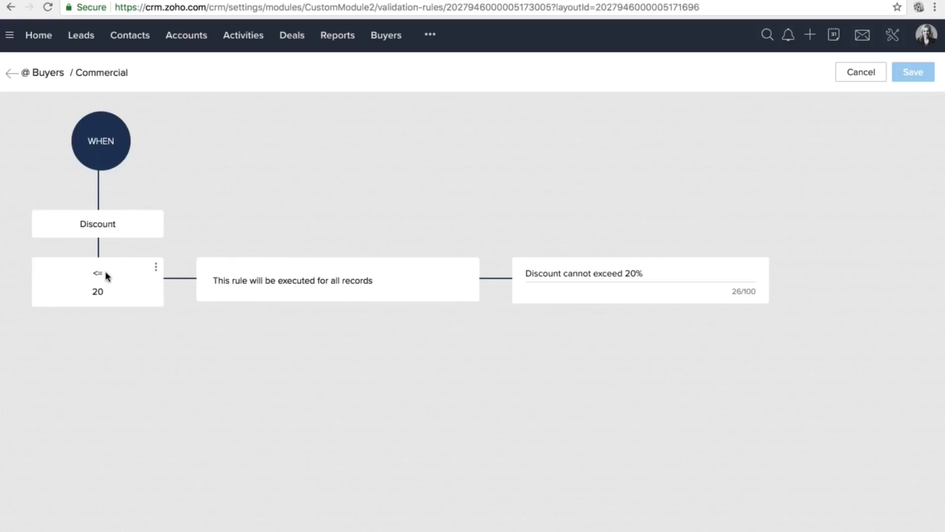
Change the rule's condition to Discount >= 20 and save it.
{"action": "left_click", "coordinate": [156, 269]}
{"action": "left_click", "coordinate": [132, 286]}
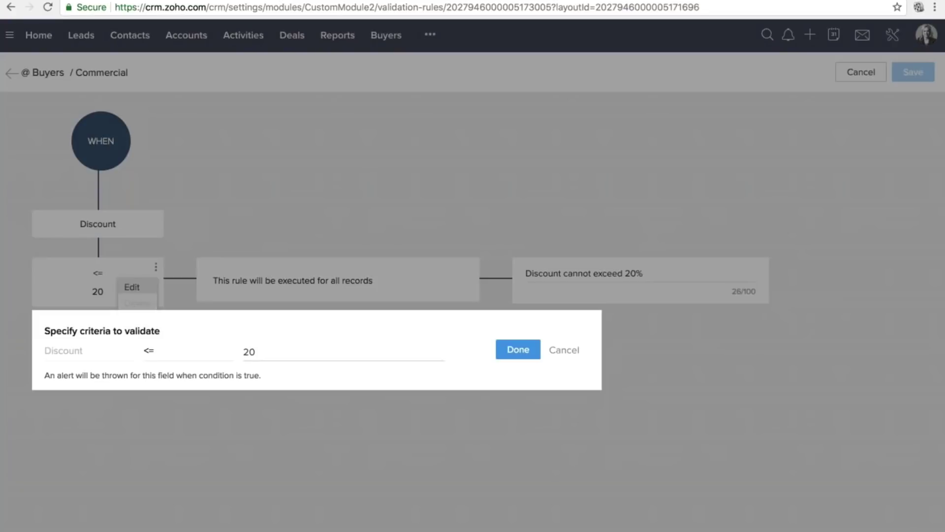
{"action": "left_click", "coordinate": [152, 351]}
{"action": "left_click", "coordinate": [169, 501]}
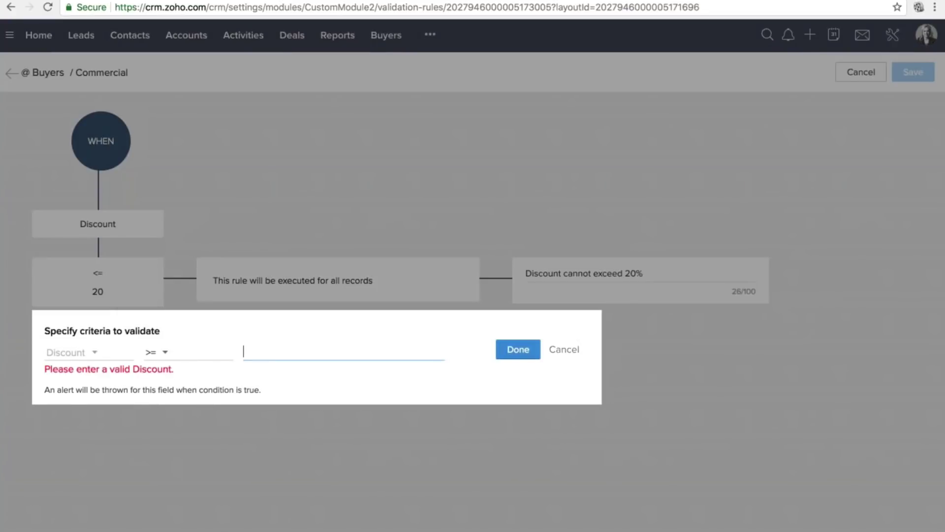
{"action": "type", "text": "20"}
{"action": "left_click", "coordinate": [518, 349]}
{"action": "left_click", "coordinate": [912, 72]}
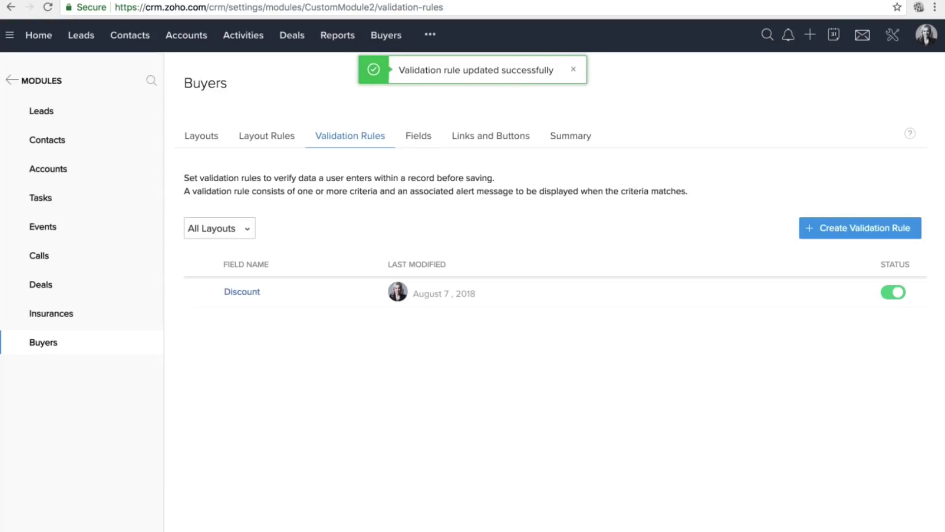
{"action": "left_click", "coordinate": [892, 35]}
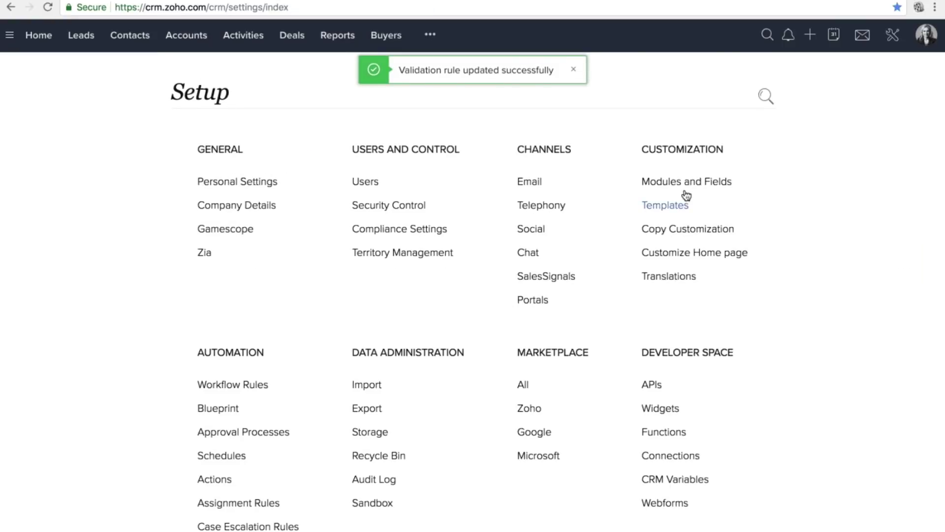
Confirm the saved buyer still shows a 23.0 discount, then start a new buyer.
{"action": "left_click", "coordinate": [389, 35]}
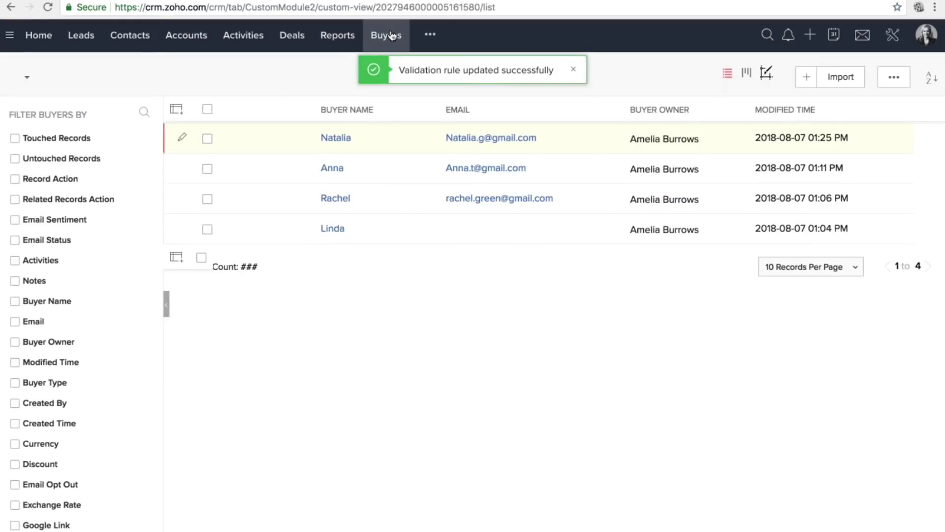
{"action": "left_click", "coordinate": [336, 139]}
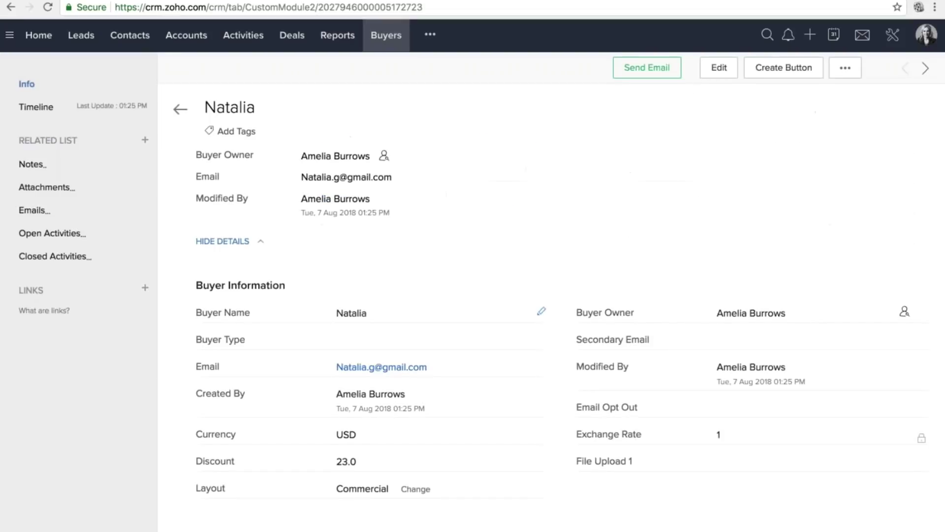
{"action": "scroll", "coordinate": [479, 363], "scroll_direction": "down", "scroll_amount": 3}
{"action": "left_click", "coordinate": [541, 365]}
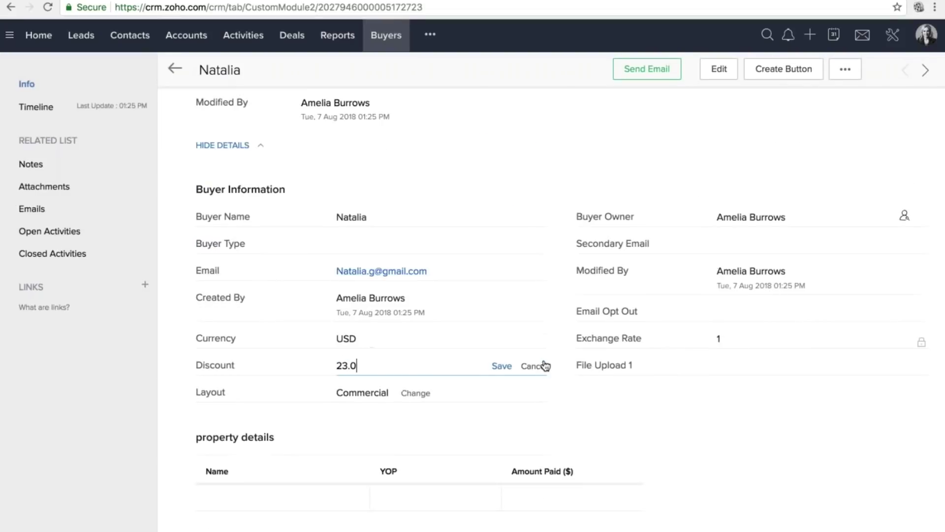
{"action": "left_click", "coordinate": [532, 365]}
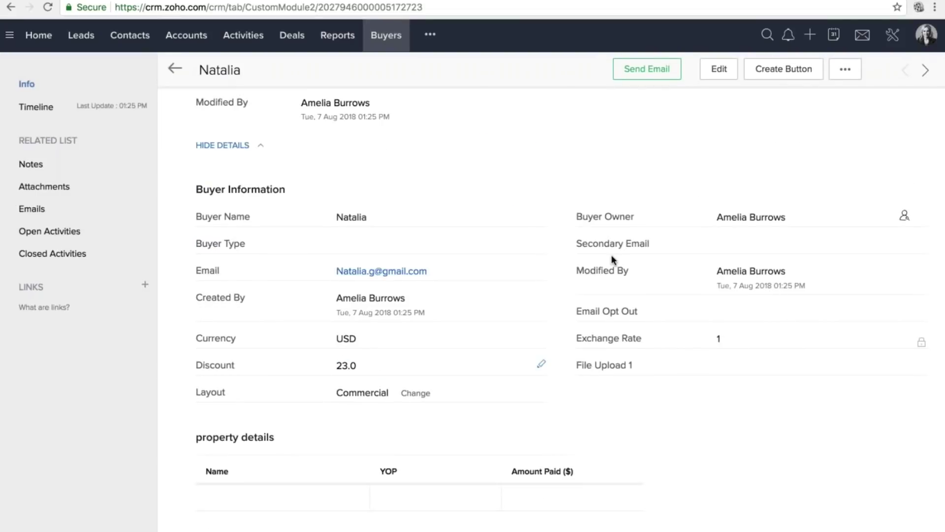
{"action": "double_click", "coordinate": [346, 365]}
{"action": "scroll", "coordinate": [445, 269], "scroll_direction": "up", "scroll_amount": 4}
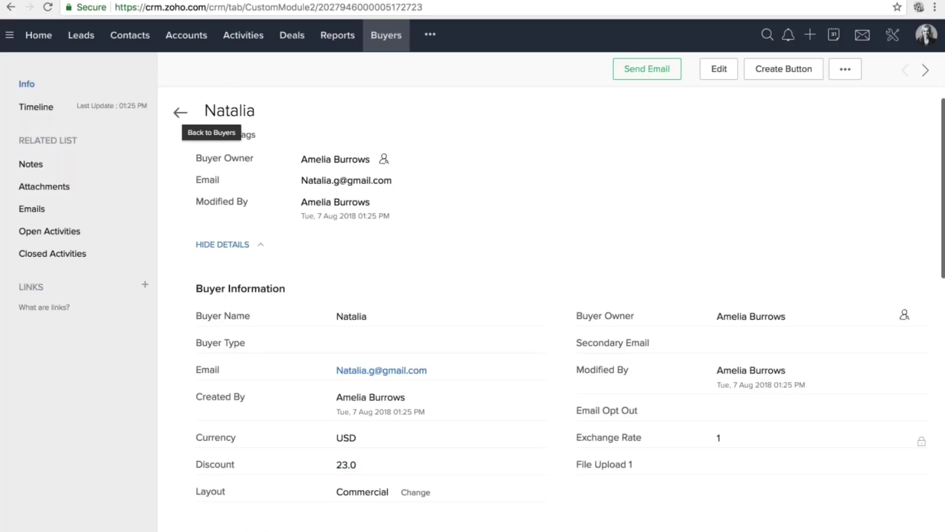
{"action": "left_click", "coordinate": [180, 112]}
{"action": "left_click", "coordinate": [804, 76]}
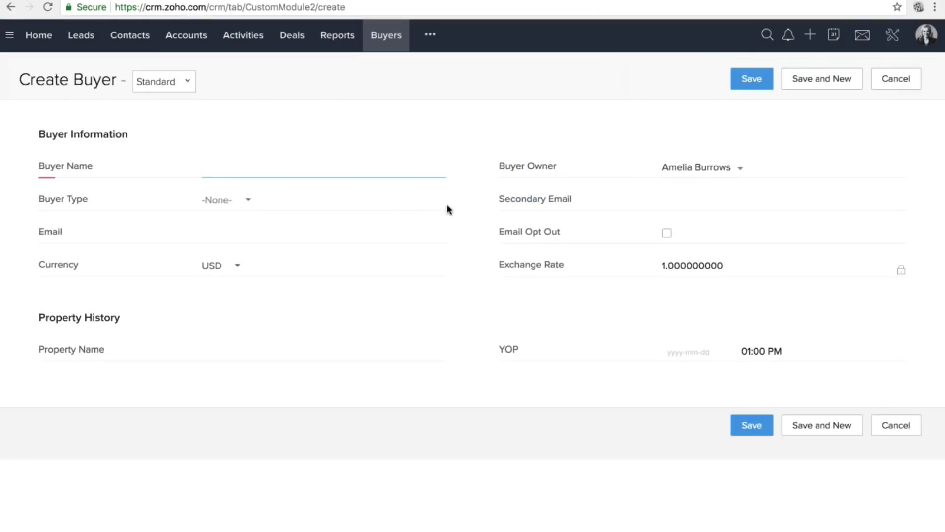
Enter the new buyer's name and e-mail address, then switch the form to Commercial.
{"action": "type", "text": "rOS"}
{"action": "key", "text": "BackSpace"}
{"action": "key", "text": "BackSpace"}
{"action": "key", "text": "BackSpace"}
{"action": "type", "text": "rOS"}
{"action": "key", "text": "BackSpace"}
{"action": "key", "text": "BackSpace"}
{"action": "key", "text": "BackSpace"}
{"action": "type", "text": "R"}
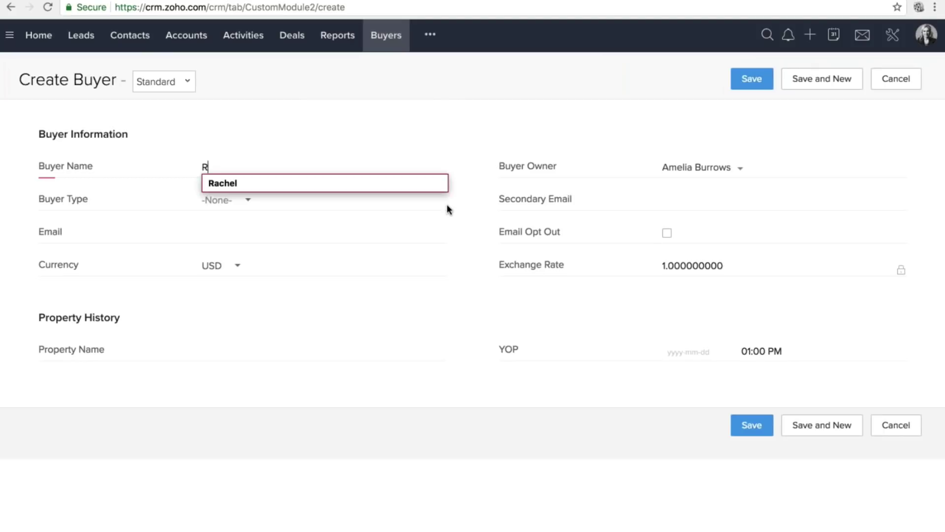
{"action": "type", "text": "oss"}
{"action": "left_click", "coordinate": [263, 232]}
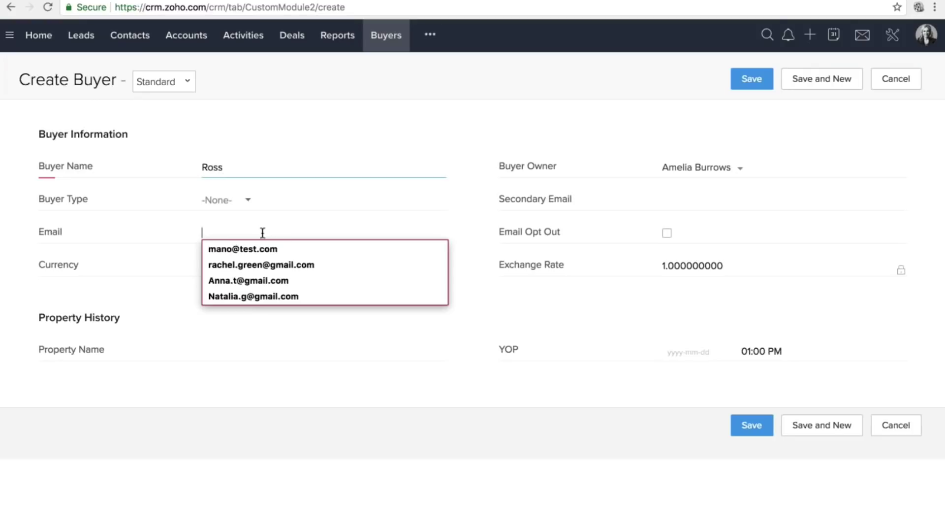
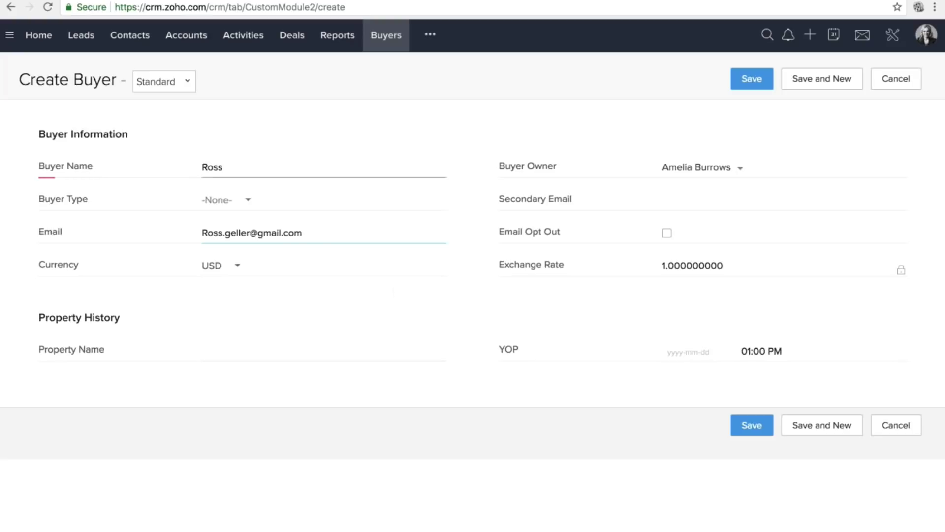
{"action": "left_click", "coordinate": [164, 81]}
{"action": "left_click", "coordinate": [176, 105]}
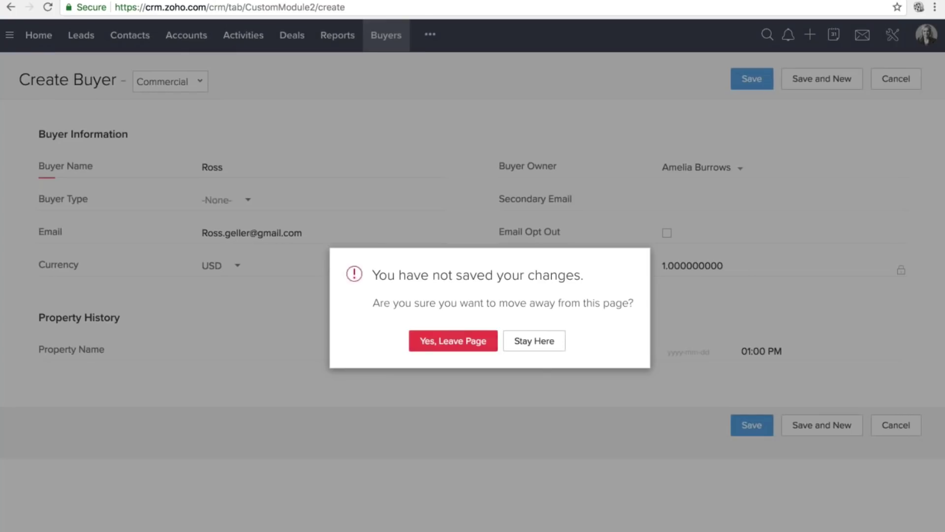
Discard the unsaved form and enter the buyer's name and email, accepting the suggested address.
{"action": "left_click", "coordinate": [453, 341]}
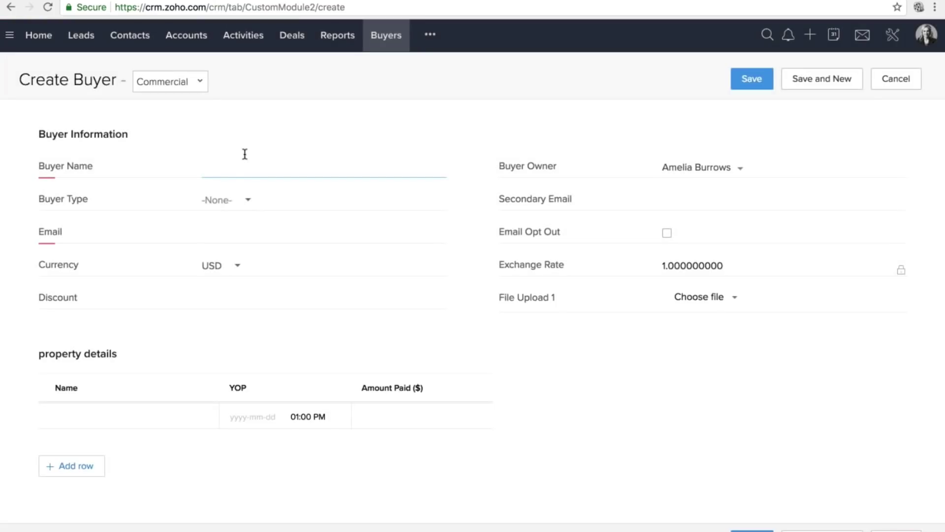
{"action": "type", "text": "Rodd"}
{"action": "key", "text": "BackSpace"}
{"action": "key", "text": "BackSpace"}
{"action": "type", "text": "ss"}
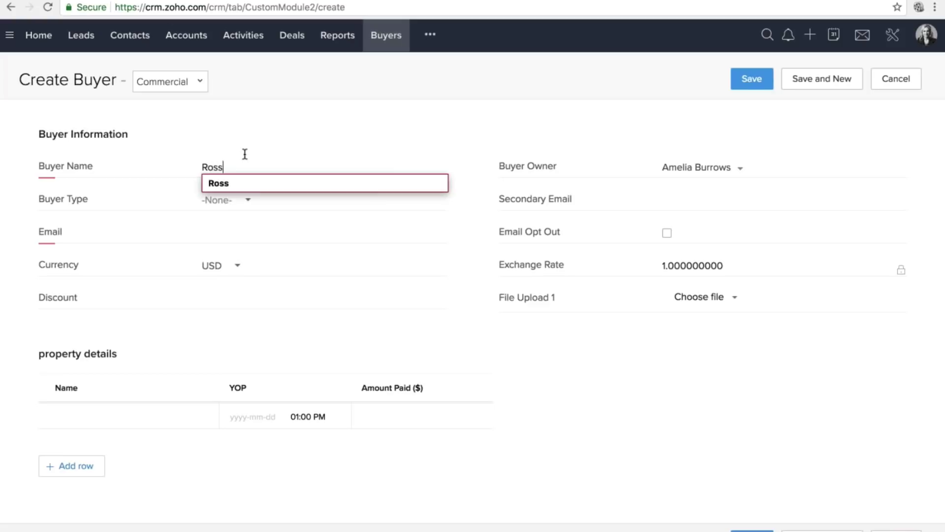
{"action": "left_click", "coordinate": [220, 229]}
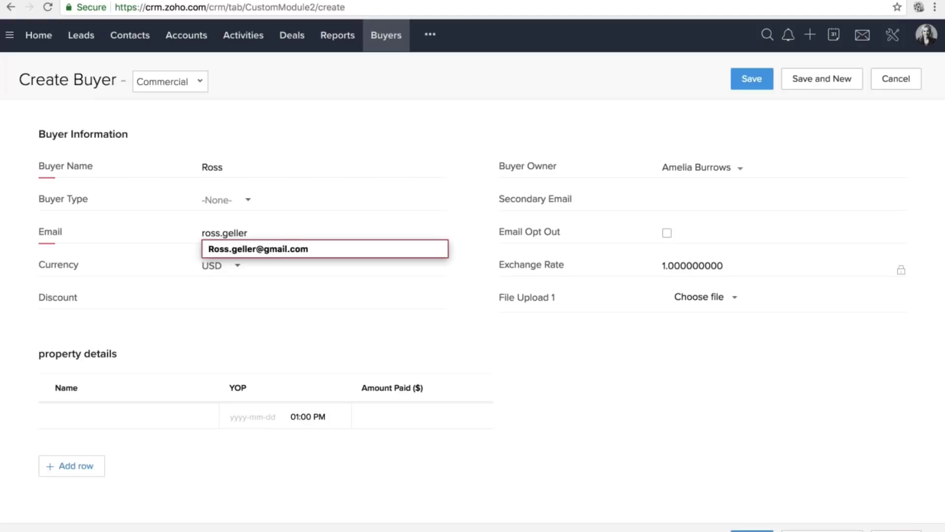
{"action": "left_click", "coordinate": [246, 249]}
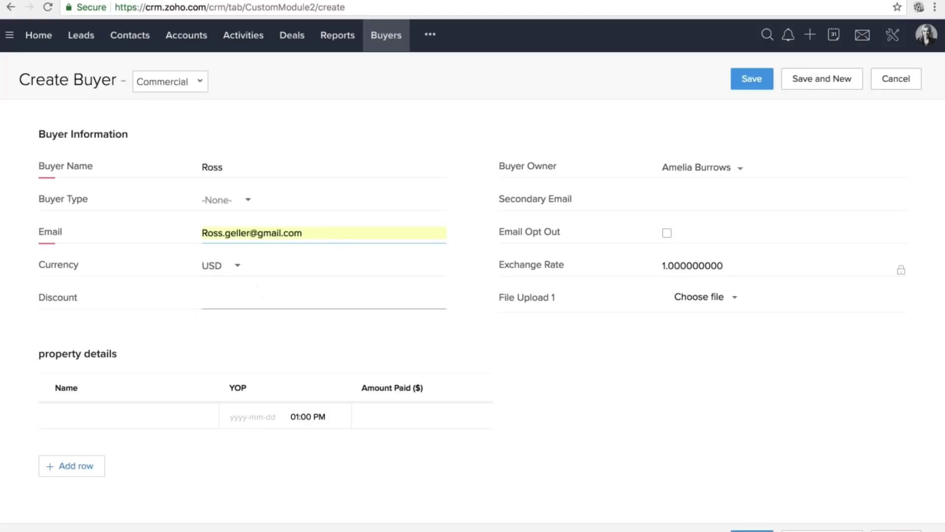
Correct the Discount to 19 after the 20% limit error, then save the buyer.
{"action": "left_click", "coordinate": [257, 297]}
{"action": "type", "text": "23"}
{"action": "key", "text": "BackSpace"}
{"action": "type", "text": "5"}
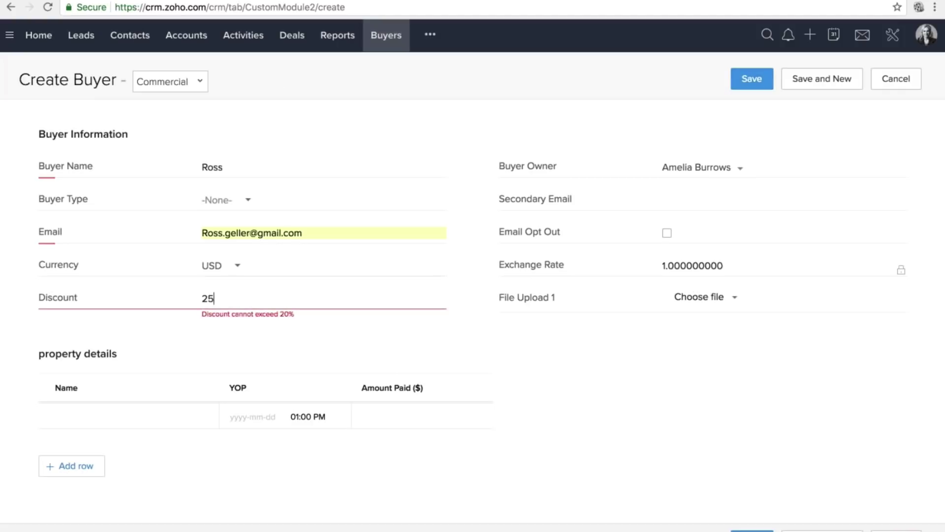
{"action": "double_click", "coordinate": [242, 314]}
{"action": "left_click", "coordinate": [243, 313]}
{"action": "double_click", "coordinate": [247, 313]}
{"action": "left_click", "coordinate": [247, 313]}
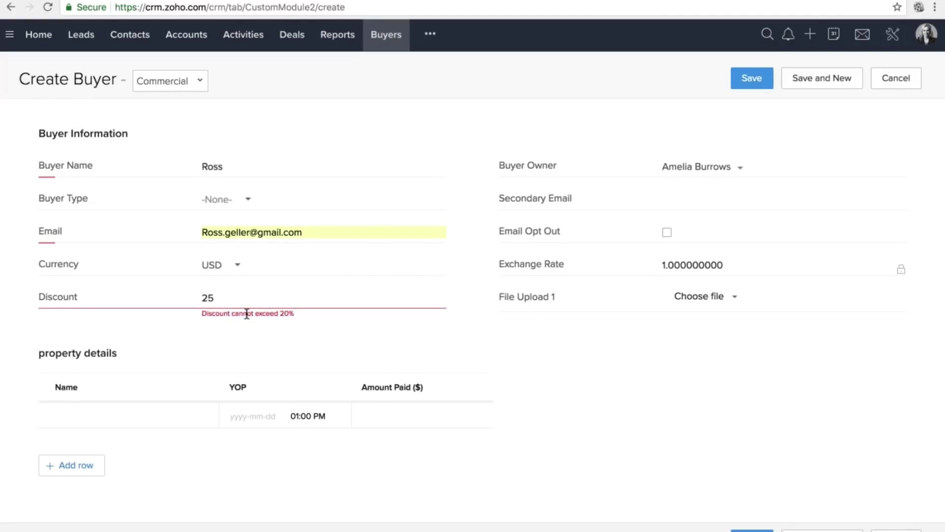
{"action": "scroll", "coordinate": [246, 314], "scroll_direction": "down", "scroll_amount": 1}
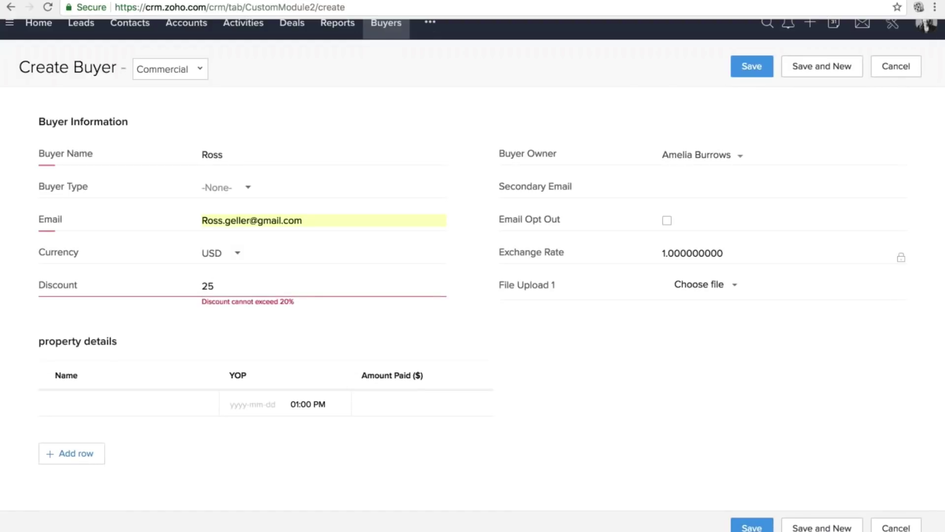
{"action": "left_click", "coordinate": [204, 283]}
{"action": "key", "text": "Delete"}
{"action": "key", "text": "Delete"}
{"action": "type", "text": "20"}
{"action": "key", "text": "BackSpace"}
{"action": "key", "text": "BackSpace"}
{"action": "type", "text": "19"}
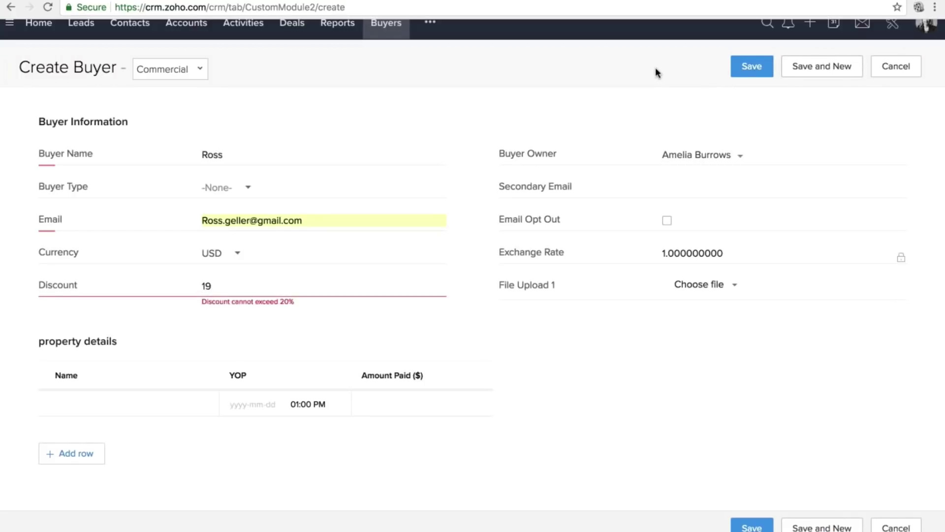
{"action": "left_click", "coordinate": [751, 66]}
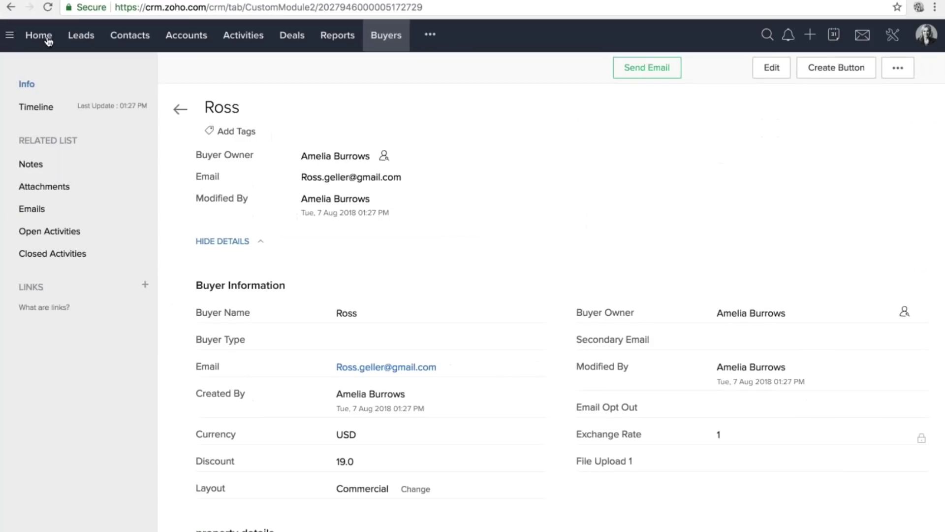
Leave the saved buyer record for the Home tab.
{"action": "left_click", "coordinate": [45, 38]}
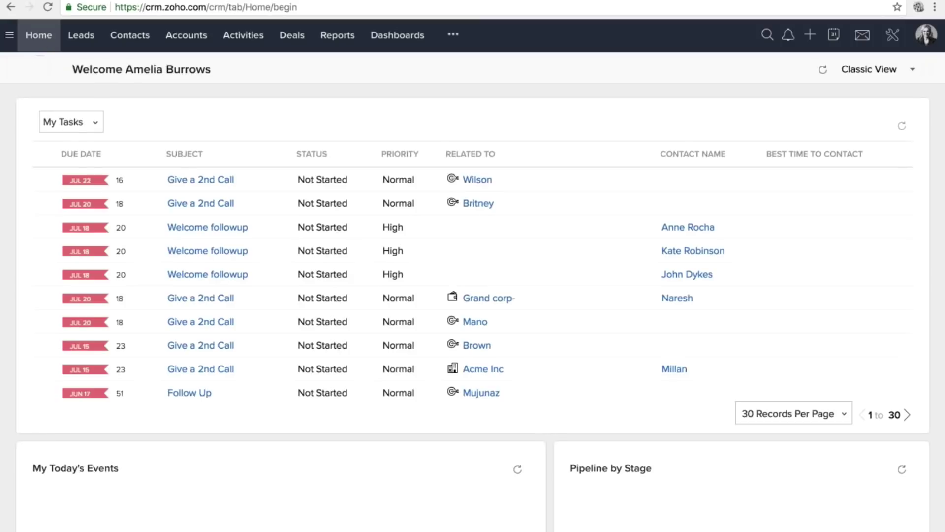
Switch Home to the personal dashboard view with Opportunities Closing This Month and Leads by Source.
{"action": "left_click", "coordinate": [910, 74]}
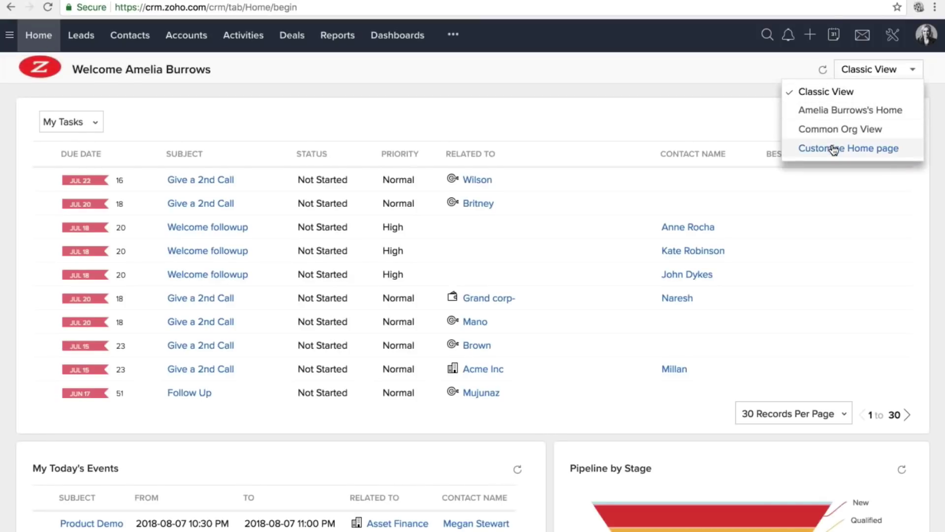
{"action": "left_click", "coordinate": [846, 109]}
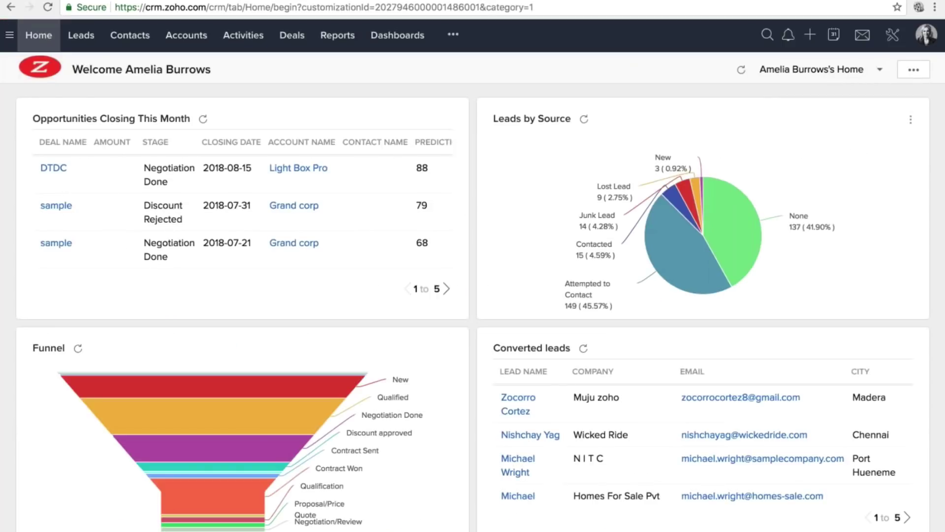
{"action": "triple_click", "coordinate": [79, 123]}
{"action": "triple_click", "coordinate": [531, 118]}
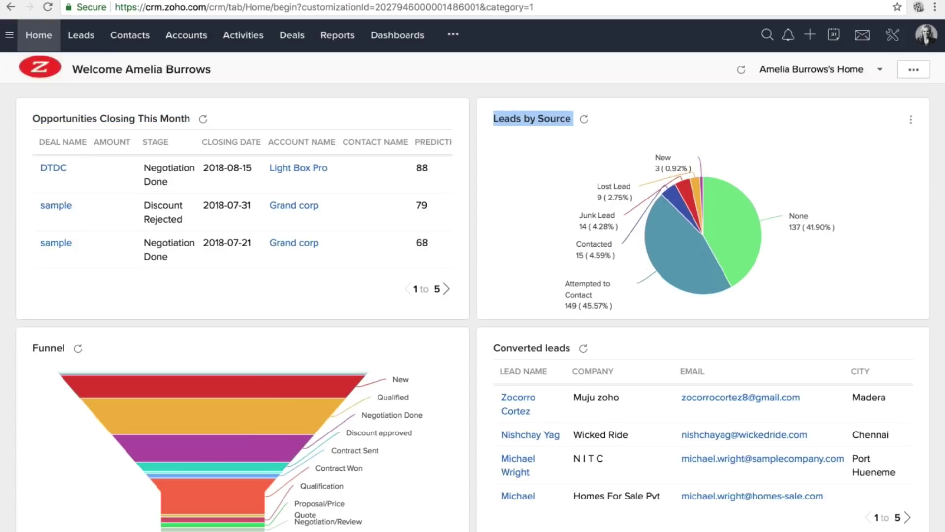
{"action": "scroll", "coordinate": [384, 294], "scroll_direction": "down", "scroll_amount": 10}
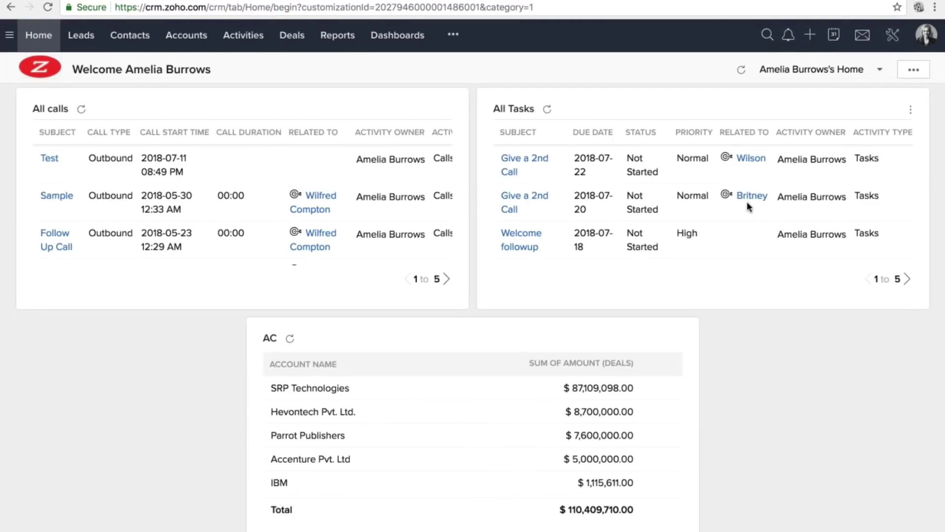
Reorder the widgets, moving the AC report card left beneath All calls, and save.
{"action": "left_click", "coordinate": [913, 69]}
{"action": "left_click", "coordinate": [913, 69]}
{"action": "left_click", "coordinate": [848, 116]}
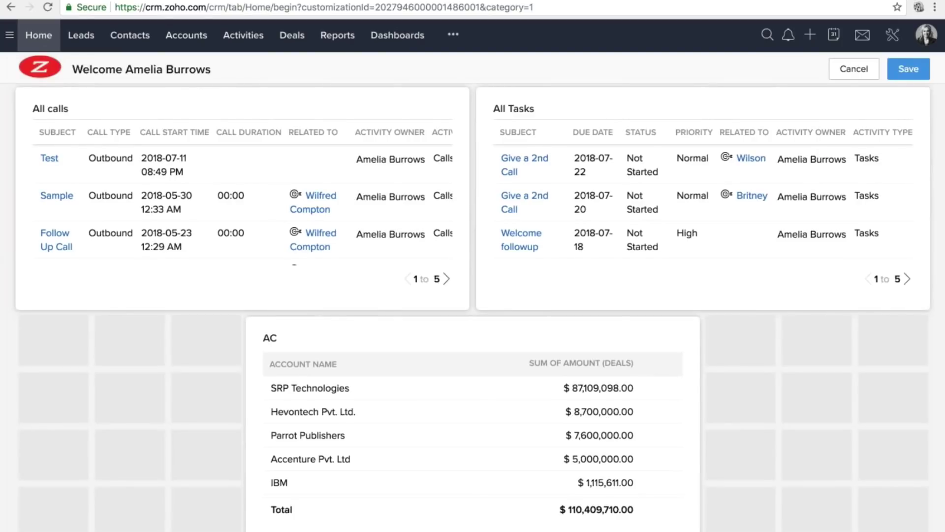
{"action": "left_click_drag", "start_coordinate": [523, 327], "coordinate": [373, 331]}
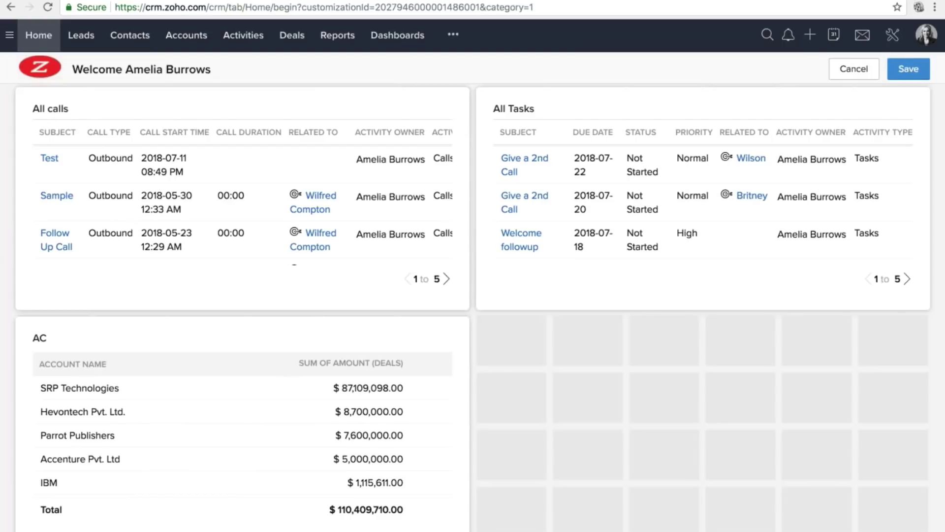
{"action": "left_click", "coordinate": [908, 69]}
{"action": "left_click", "coordinate": [914, 69]}
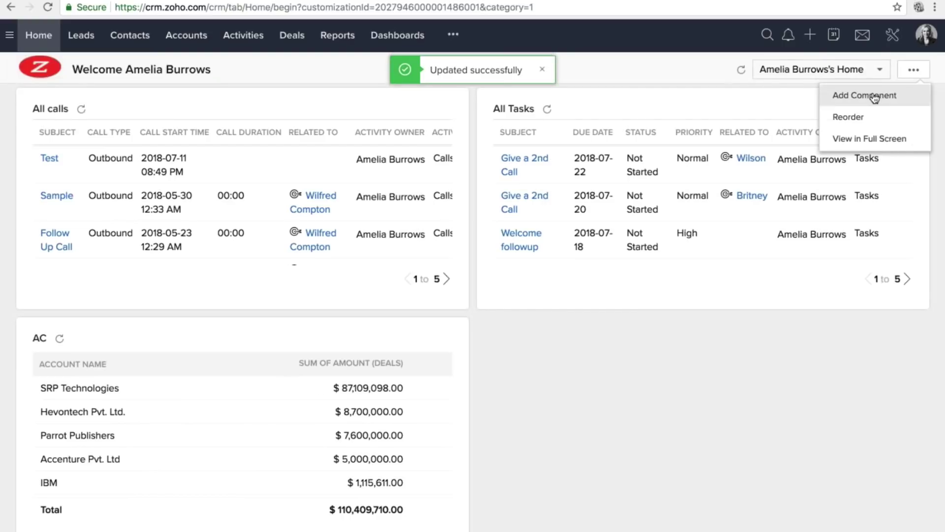
Start a new home page component with Custom View as its source.
{"action": "left_click", "coordinate": [874, 96]}
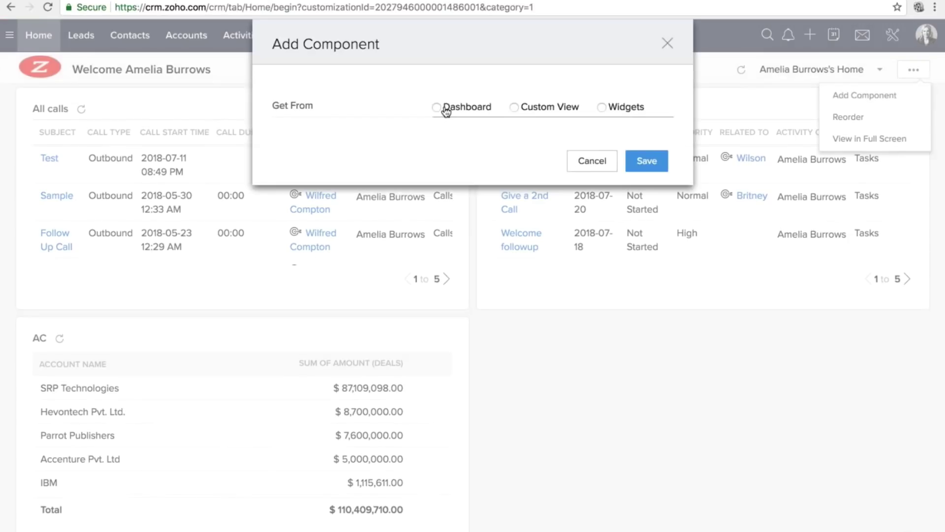
{"action": "left_click_drag", "start_coordinate": [444, 107], "coordinate": [661, 109]}
{"action": "left_click", "coordinate": [524, 107]}
{"action": "left_click", "coordinate": [613, 110]}
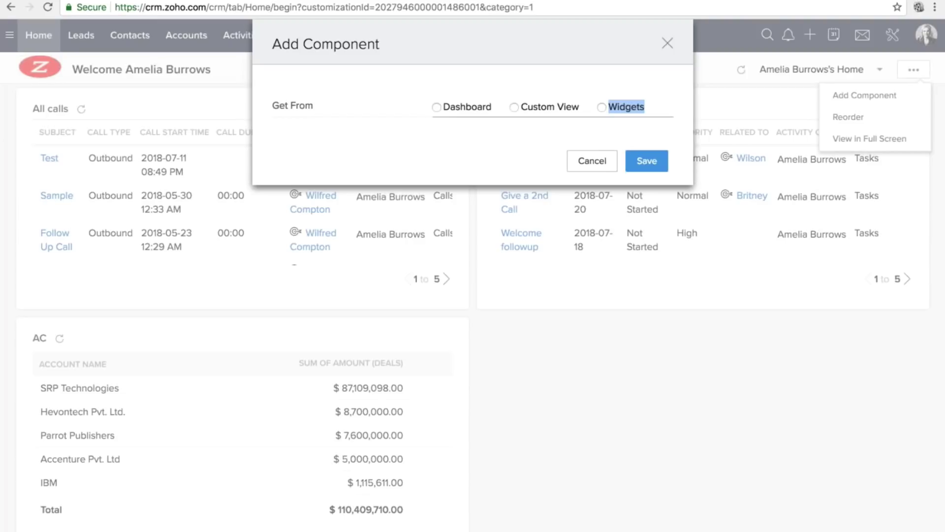
{"action": "left_click_drag", "start_coordinate": [444, 108], "coordinate": [577, 110]}
{"action": "left_click", "coordinate": [515, 108]}
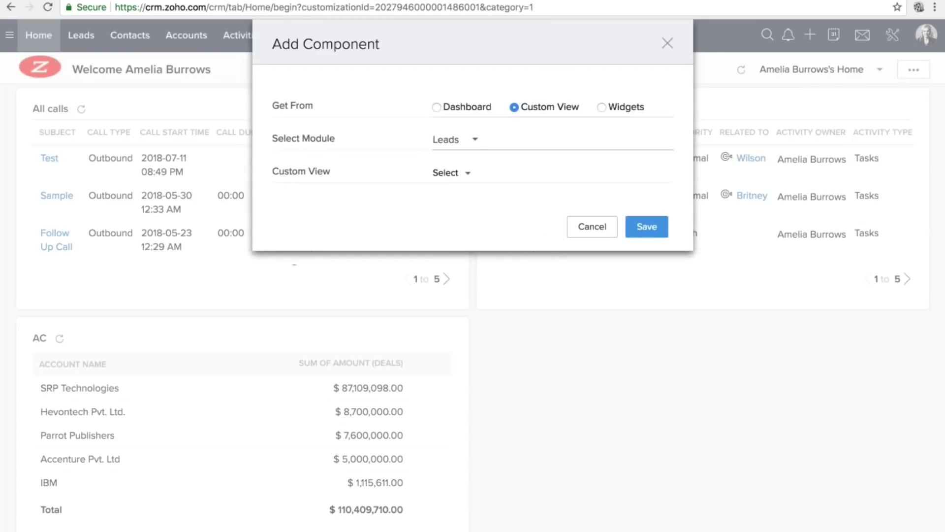
Set the component to the Deals Unread Deals view, name it UD, save, and reload.
{"action": "left_click", "coordinate": [463, 141]}
{"action": "left_click", "coordinate": [468, 268]}
{"action": "left_click", "coordinate": [455, 173]}
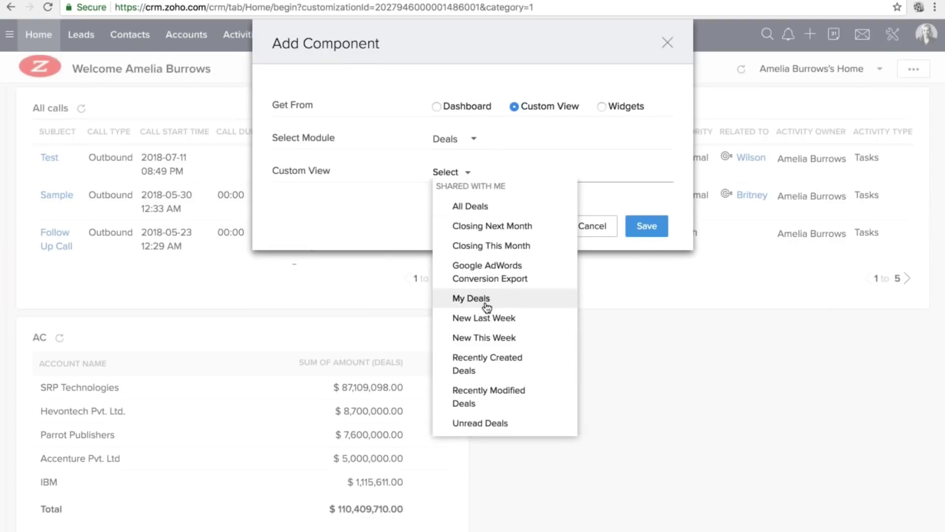
{"action": "left_click", "coordinate": [495, 426]}
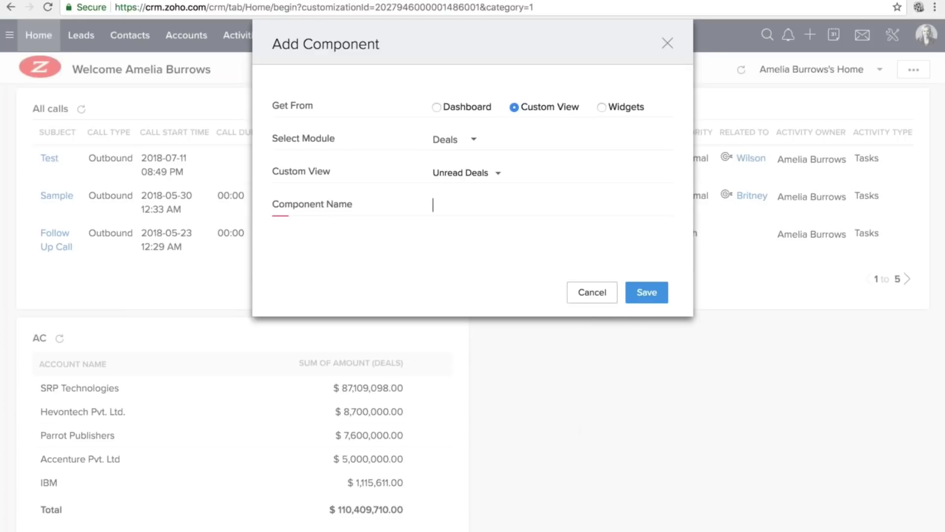
{"action": "type", "text": "UD"}
{"action": "left_click", "coordinate": [646, 292]}
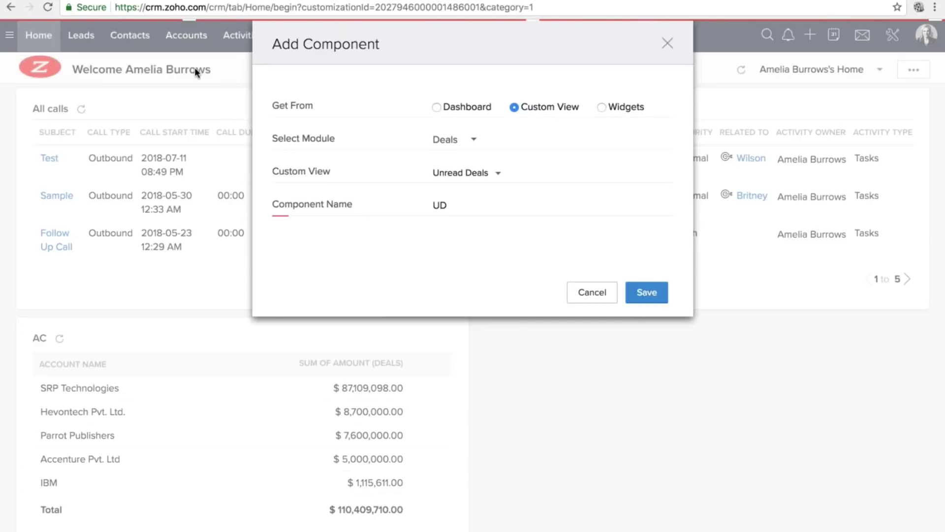
{"action": "left_click", "coordinate": [48, 7]}
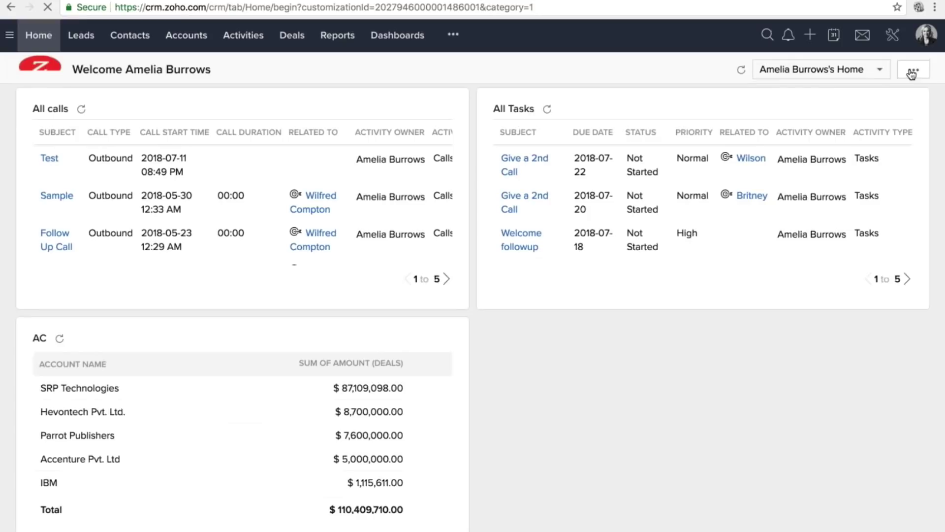
{"action": "left_click", "coordinate": [914, 70]}
Try adding an LS component from the Leads by Status dashboard, which is already added.
{"action": "left_click", "coordinate": [859, 96]}
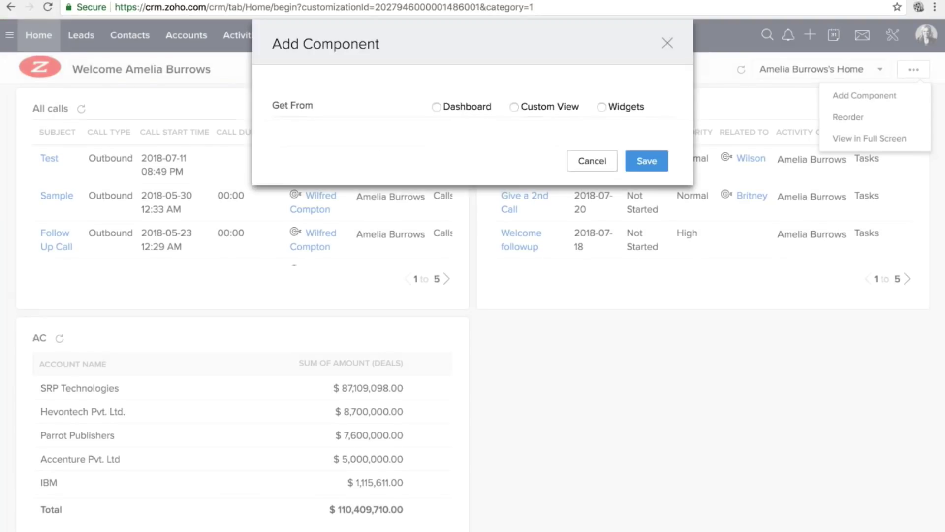
{"action": "left_click", "coordinate": [467, 107]}
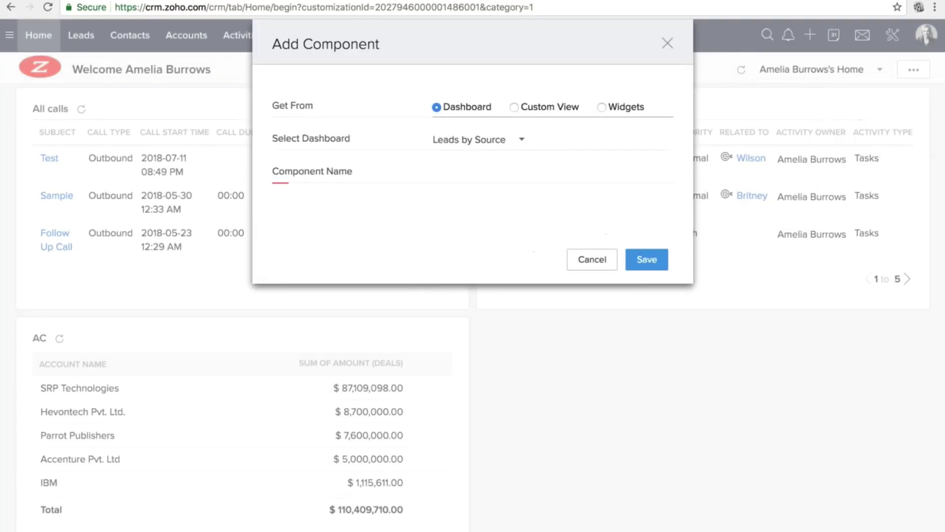
{"action": "left_click", "coordinate": [472, 140]}
{"action": "left_click", "coordinate": [502, 229]}
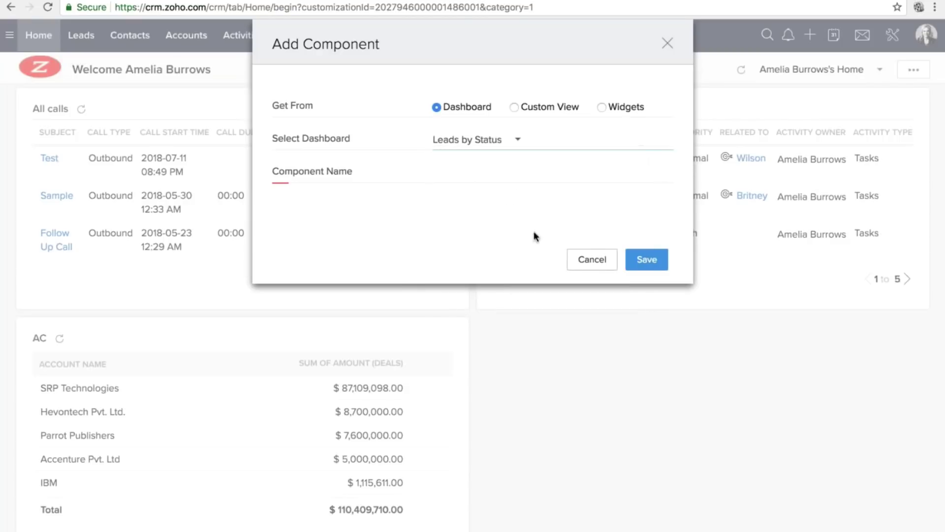
{"action": "left_click", "coordinate": [657, 259]}
{"action": "type", "text": "LS"}
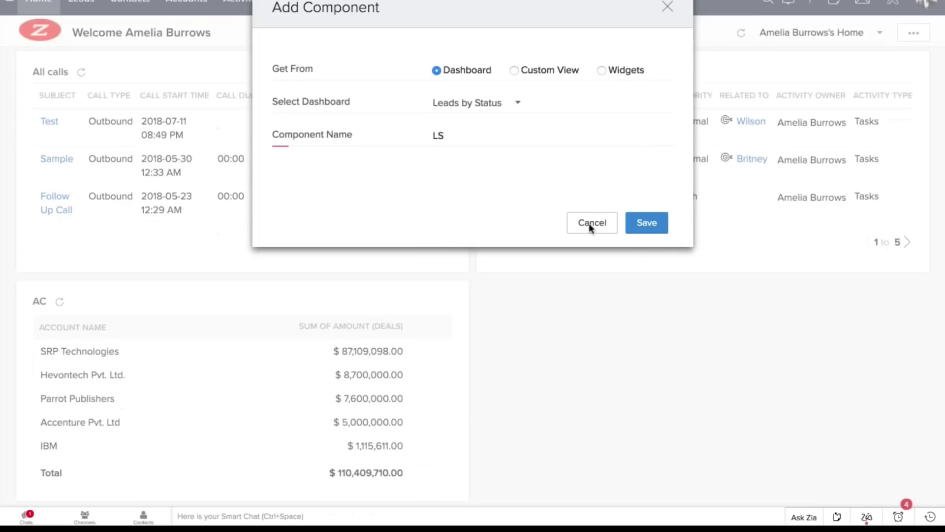
{"action": "left_click", "coordinate": [591, 54]}
Switch the LS component's source to the By owner dashboard and add it.
{"action": "left_click", "coordinate": [494, 102]}
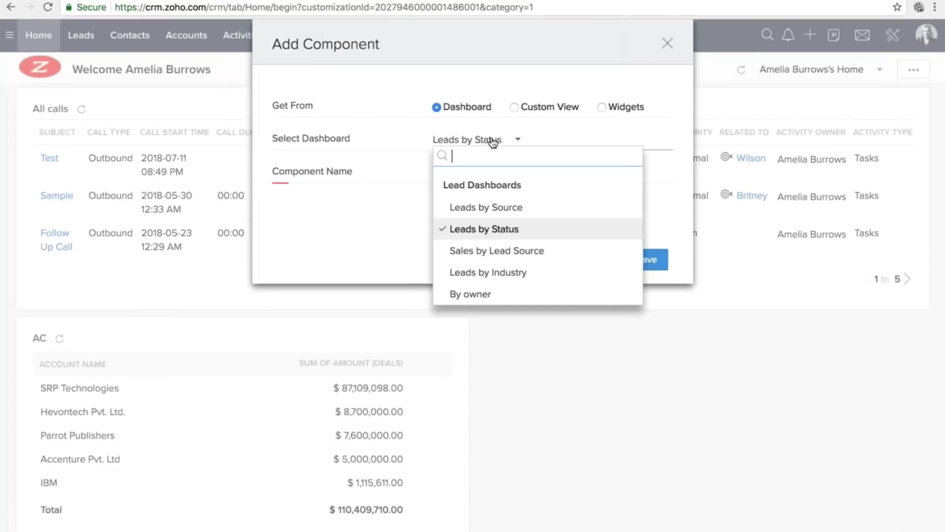
{"action": "scroll", "coordinate": [510, 234], "scroll_direction": "down", "scroll_amount": 1}
{"action": "left_click", "coordinate": [510, 234]}
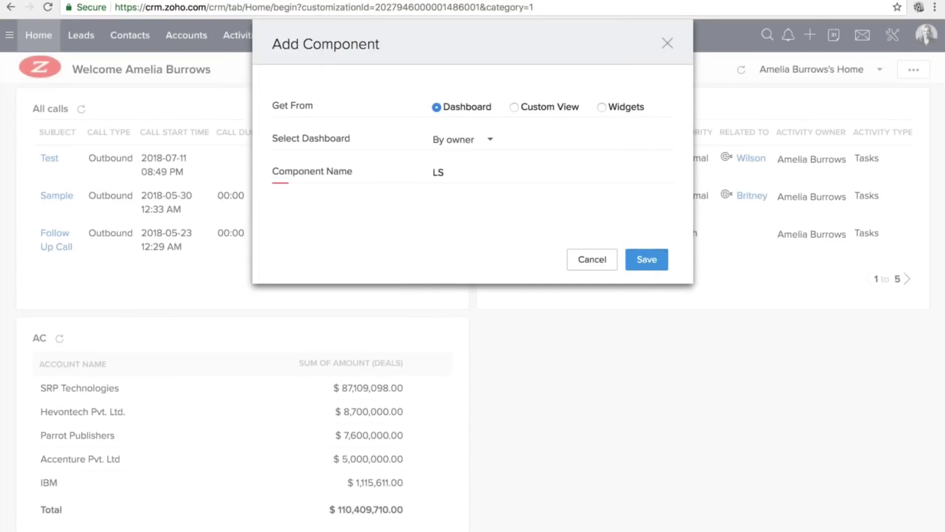
{"action": "left_click", "coordinate": [638, 262]}
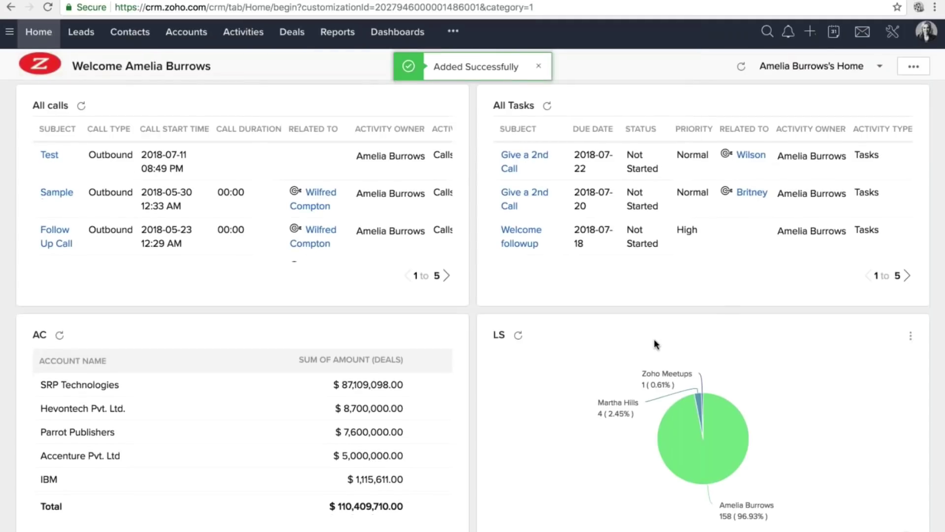
{"action": "mouse_move", "coordinate": [694, 433]}
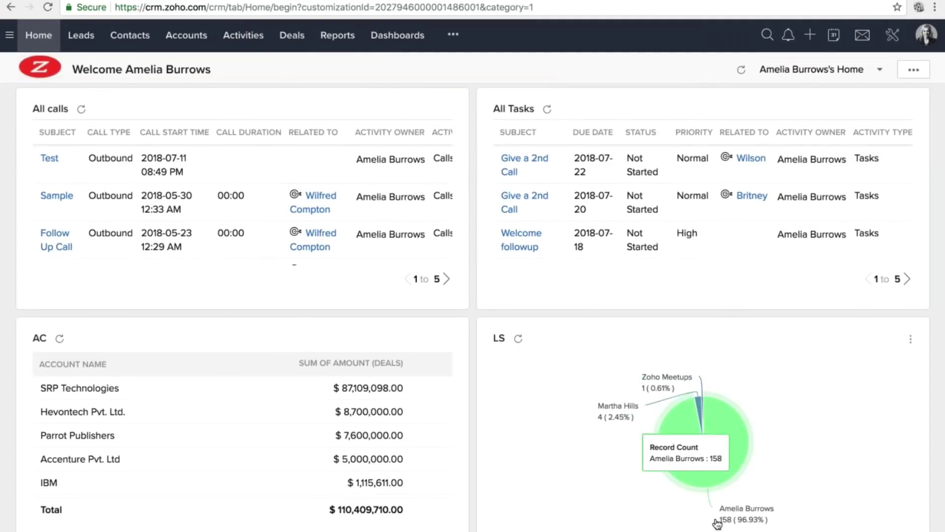
{"action": "scroll", "coordinate": [693, 455], "scroll_direction": "up", "scroll_amount": 1}
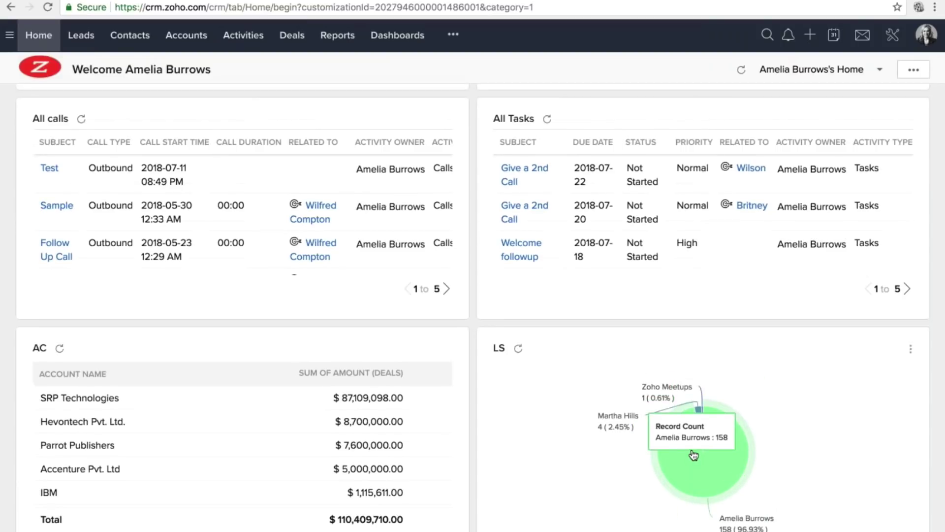
{"action": "scroll", "coordinate": [694, 456], "scroll_direction": "down", "scroll_amount": 1}
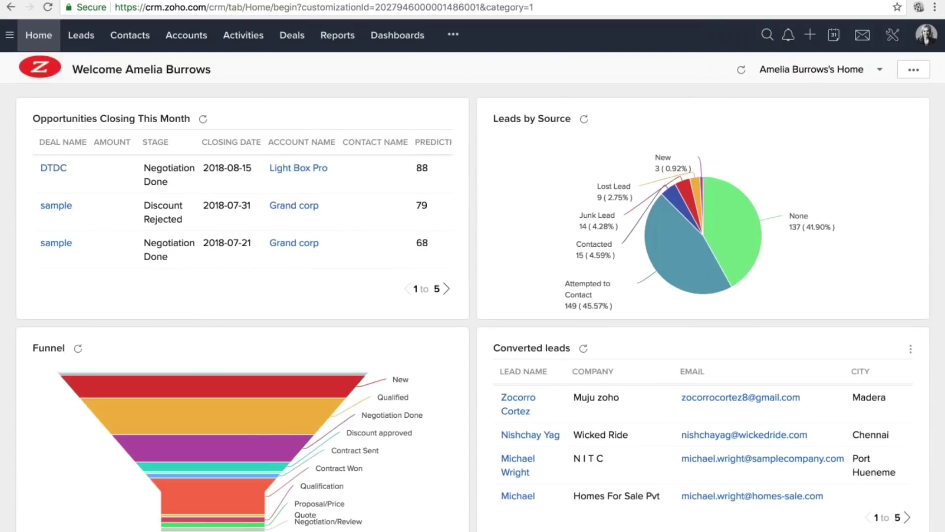
{"action": "scroll", "coordinate": [473, 282], "scroll_direction": "up", "scroll_amount": 1}
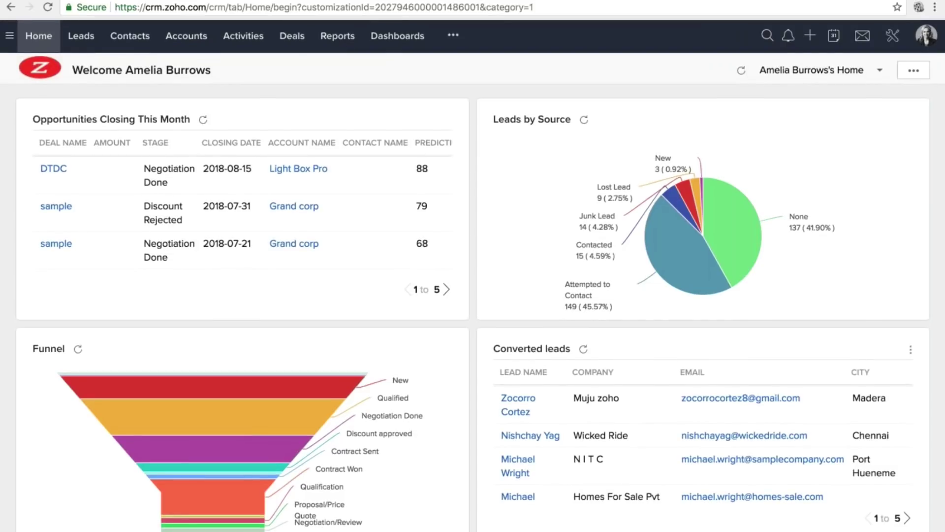
{"action": "left_click", "coordinate": [915, 72]}
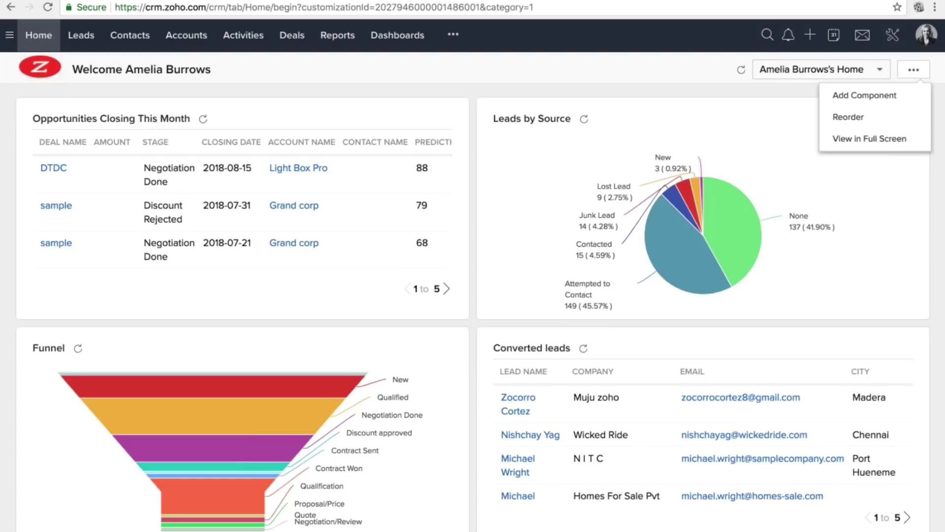
Create a new home page with Leads by Source and Leads by Industry charts from Lead Dashboards.
{"action": "left_click", "coordinate": [874, 73]}
{"action": "left_click", "coordinate": [836, 153]}
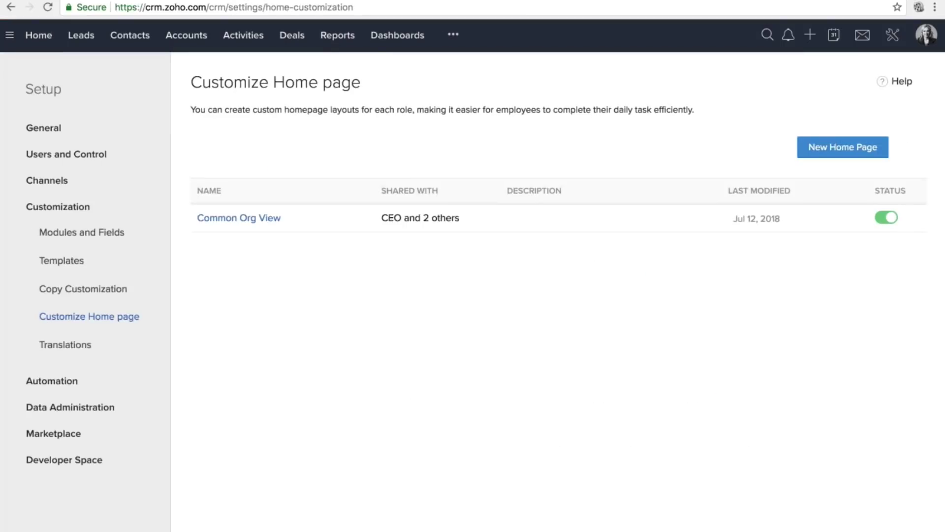
{"action": "left_click", "coordinate": [843, 147]}
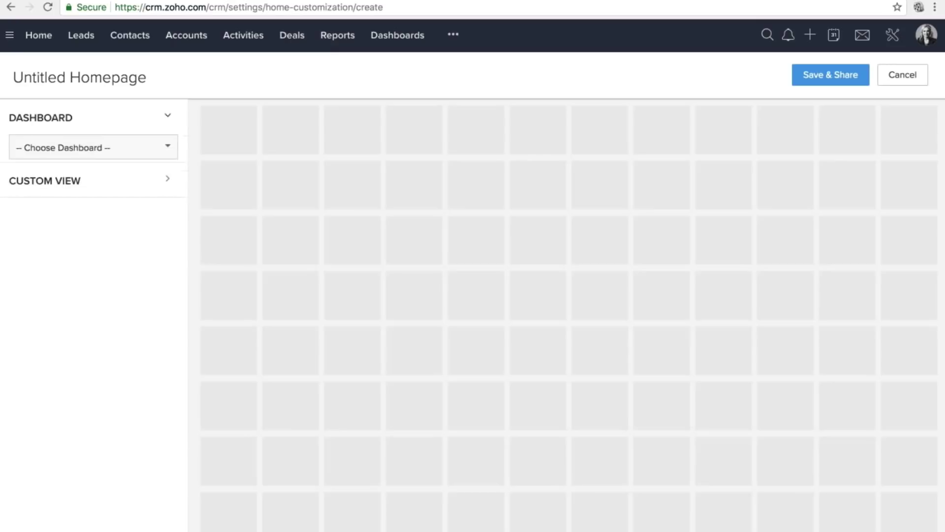
{"action": "left_click", "coordinate": [137, 152]}
{"action": "left_click", "coordinate": [54, 214]}
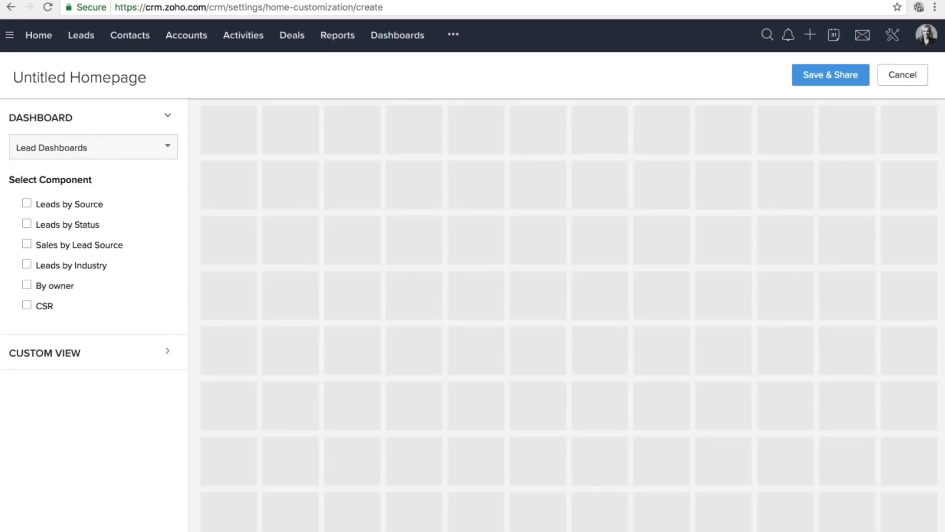
{"action": "left_click", "coordinate": [93, 204]}
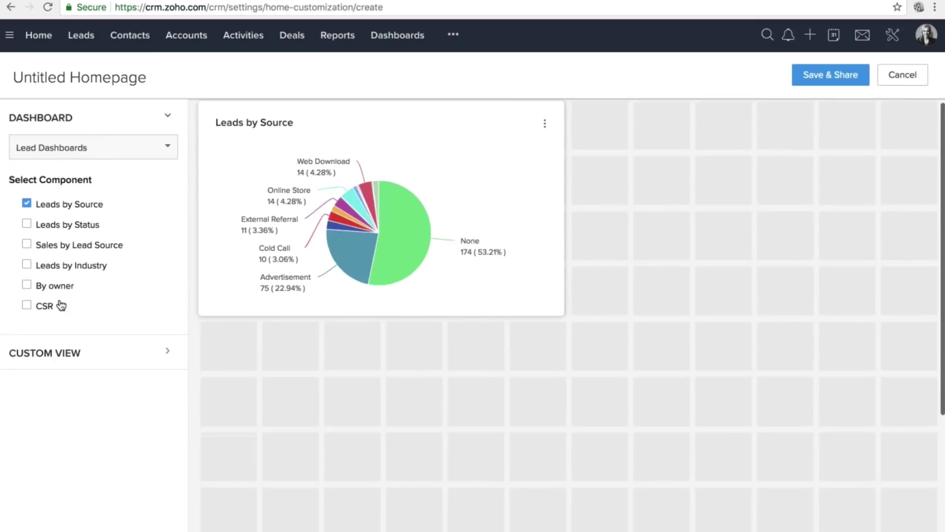
{"action": "left_click", "coordinate": [67, 266]}
Add the Activities module's All Activities and All Events custom views.
{"action": "left_click", "coordinate": [74, 352]}
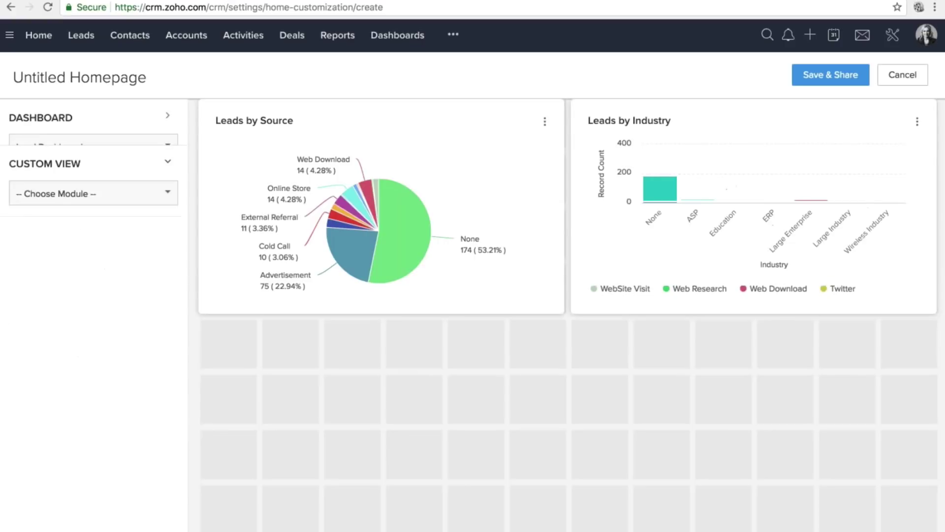
{"action": "left_click", "coordinate": [98, 193]}
{"action": "left_click", "coordinate": [69, 317]}
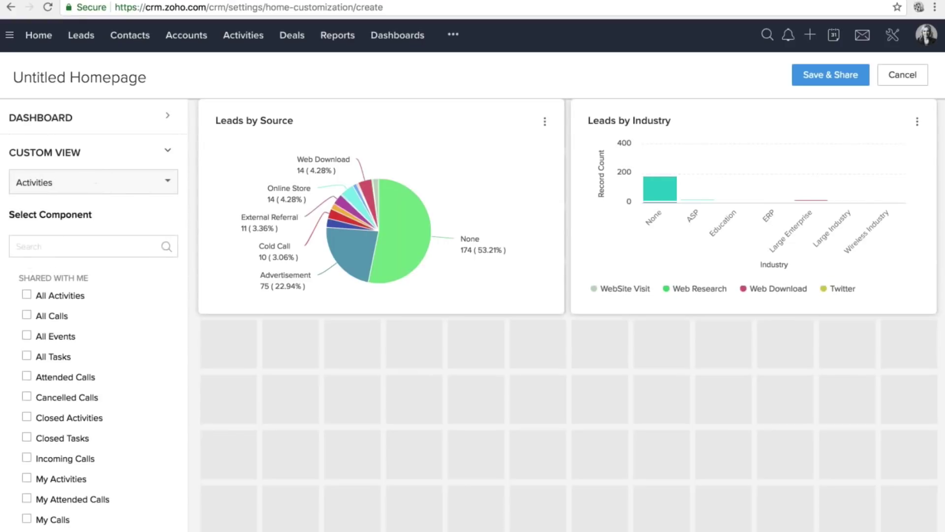
{"action": "scroll", "coordinate": [75, 325], "scroll_direction": "down", "scroll_amount": 1}
{"action": "left_click", "coordinate": [68, 282]}
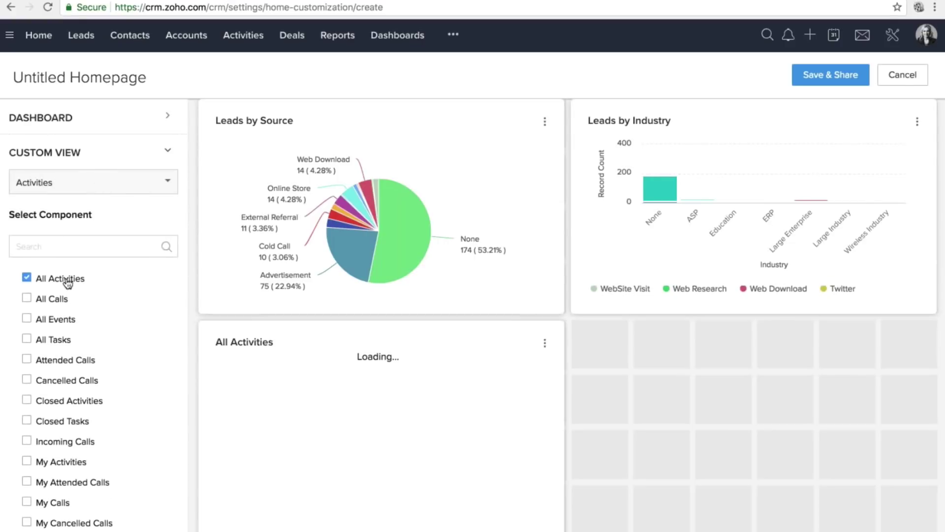
{"action": "left_click", "coordinate": [62, 320]}
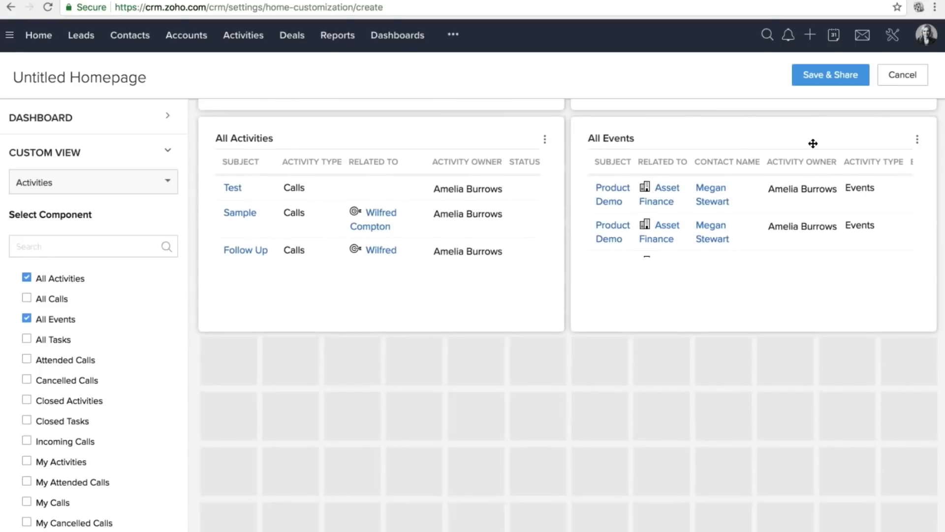
{"action": "scroll", "coordinate": [812, 143], "scroll_direction": "up", "scroll_amount": 5}
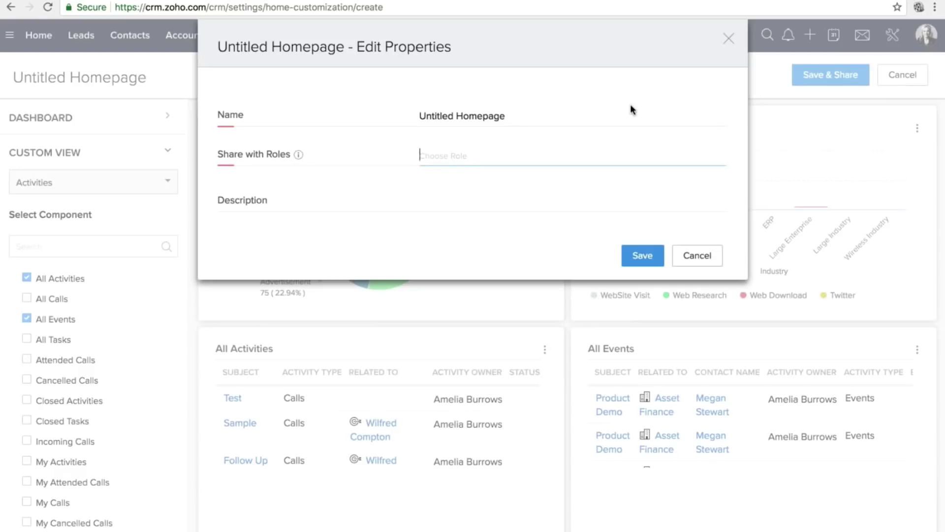
Name the homepage Temp, share it with Sales Rep, Tech Manger and Supervisor, save, and return Home.
{"action": "triple_click", "coordinate": [467, 118]}
{"action": "type", "text": "T"}
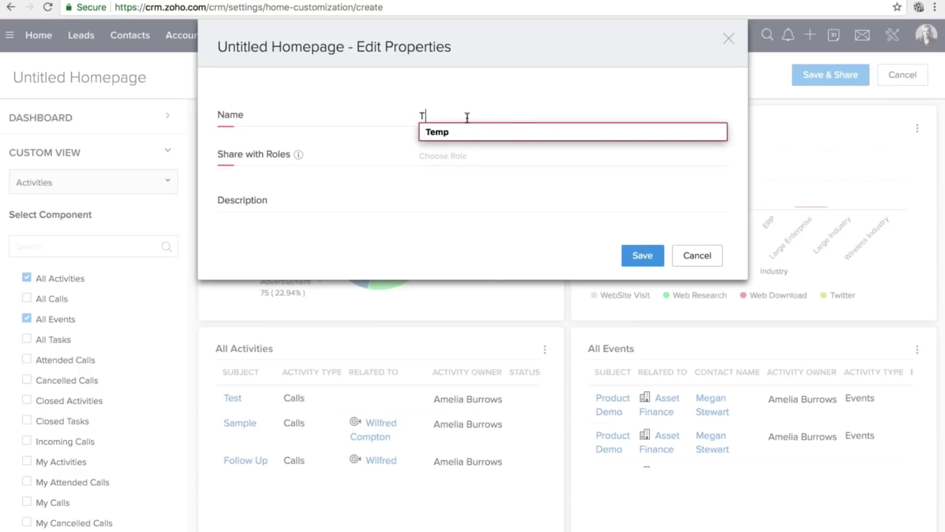
{"action": "type", "text": "emp"}
{"action": "key", "text": "Down"}
{"action": "key", "text": "Tab"}
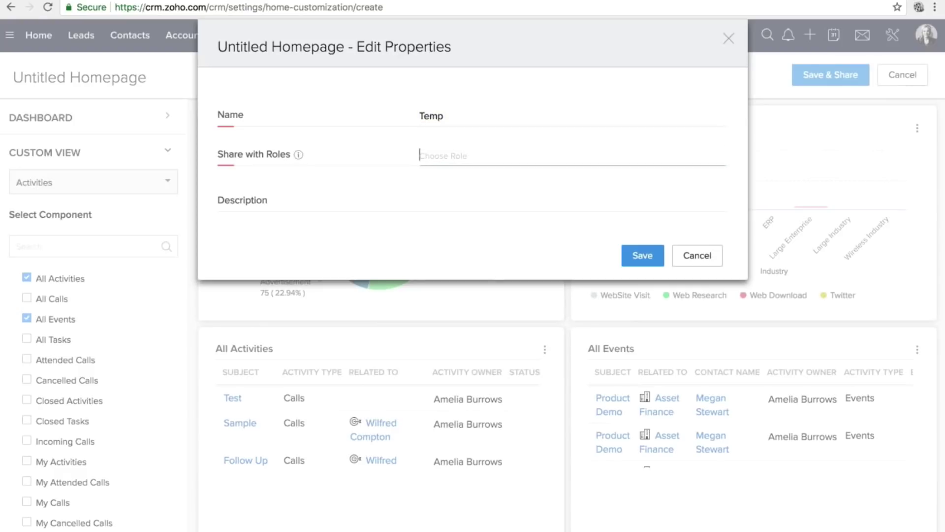
{"action": "key", "text": "Down"}
{"action": "key", "text": "Down"}
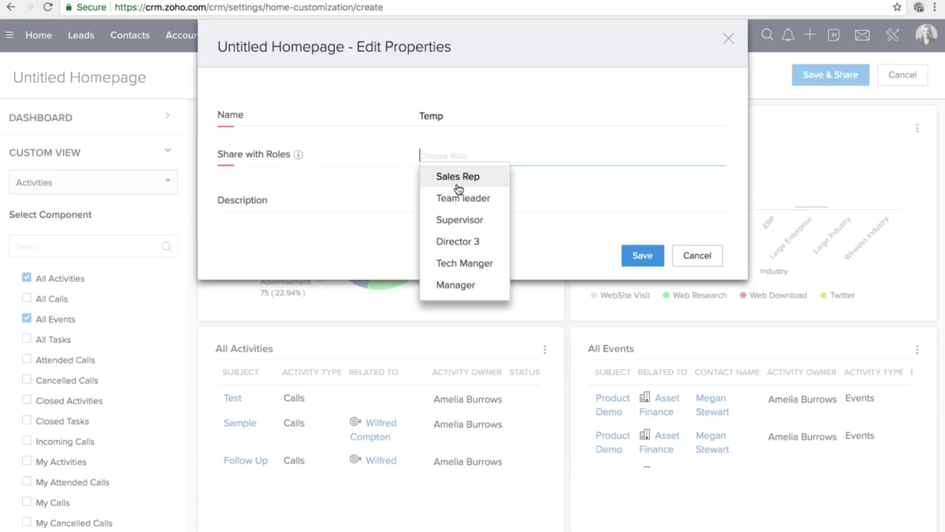
{"action": "left_click", "coordinate": [457, 182]}
{"action": "left_click", "coordinate": [460, 247]}
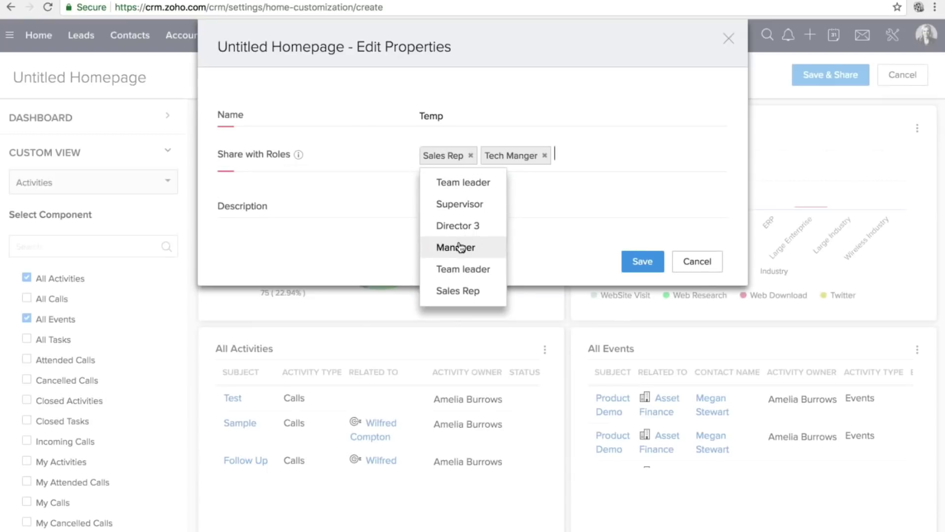
{"action": "left_click", "coordinate": [471, 209]}
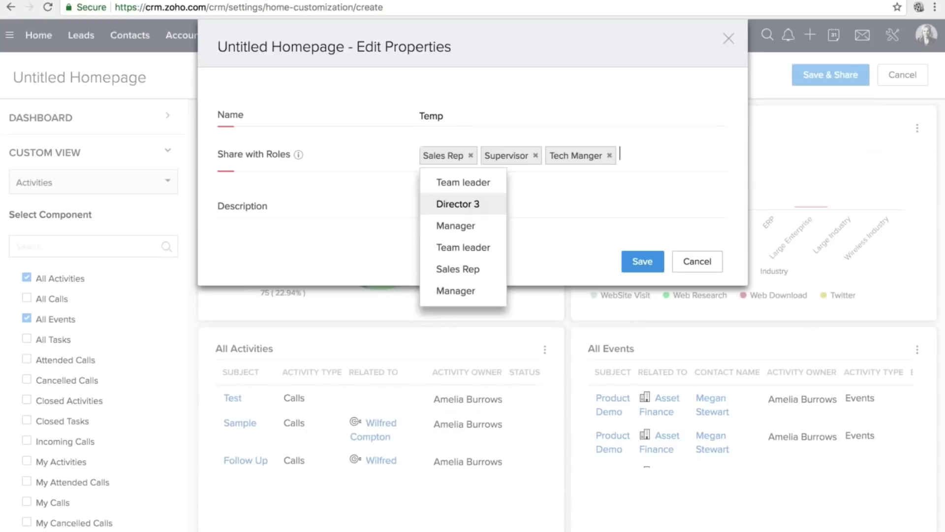
{"action": "left_click", "coordinate": [642, 261]}
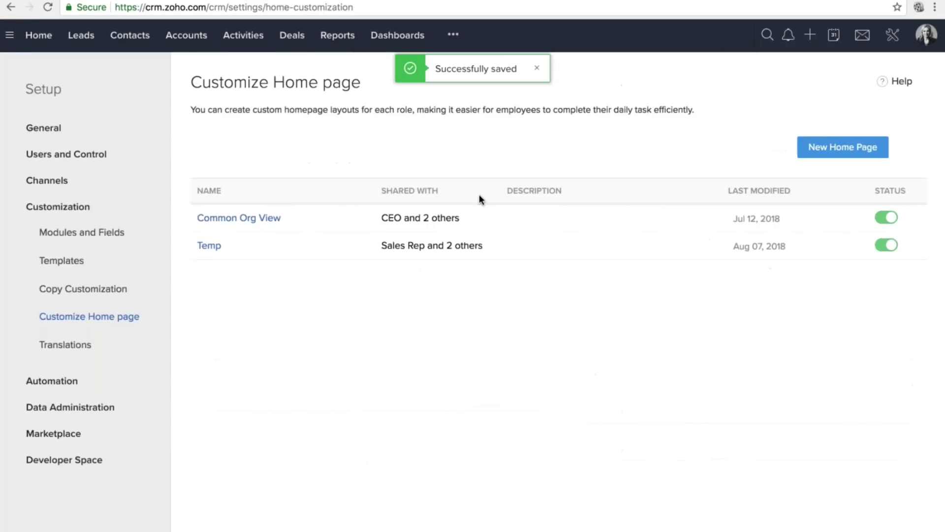
{"action": "left_click", "coordinate": [46, 41]}
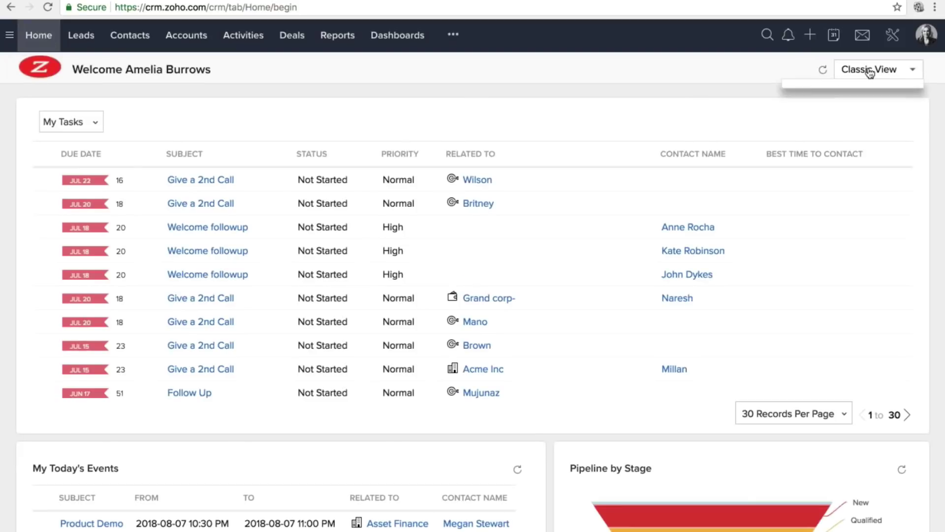
{"action": "left_click", "coordinate": [856, 70]}
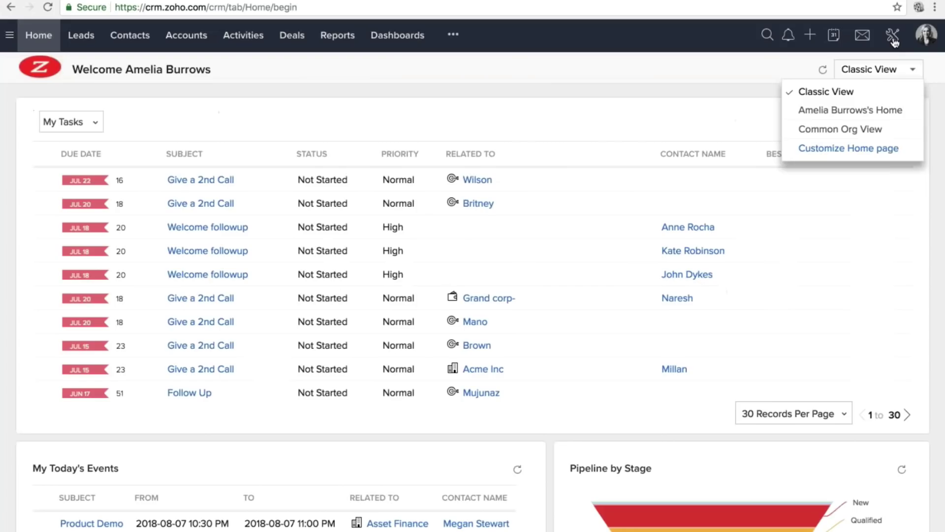
{"action": "left_click", "coordinate": [893, 35]}
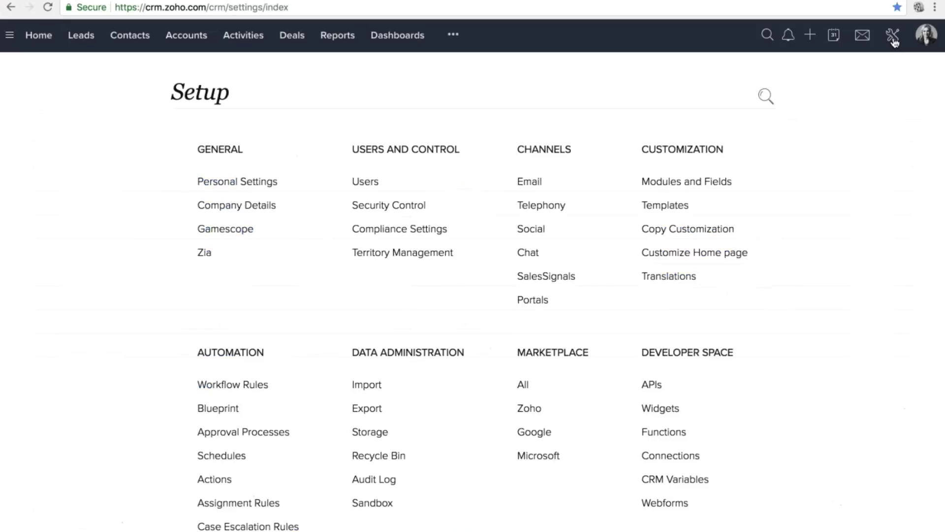
{"action": "double_click", "coordinate": [752, 155]}
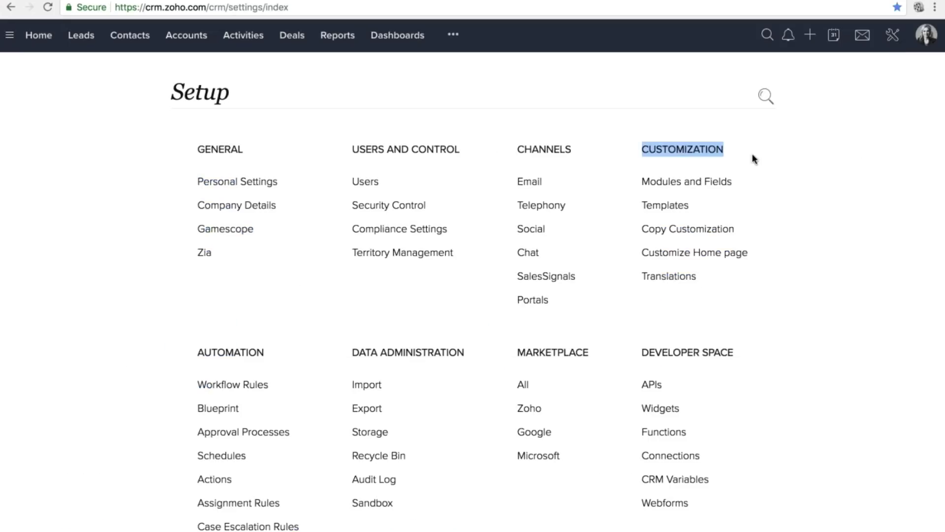
{"action": "left_click", "coordinate": [665, 205]}
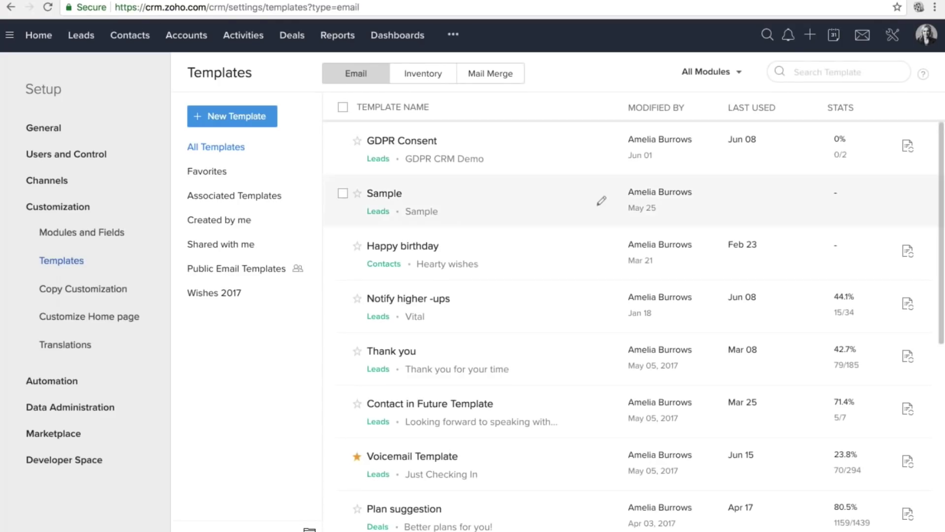
{"action": "left_click", "coordinate": [269, 117]}
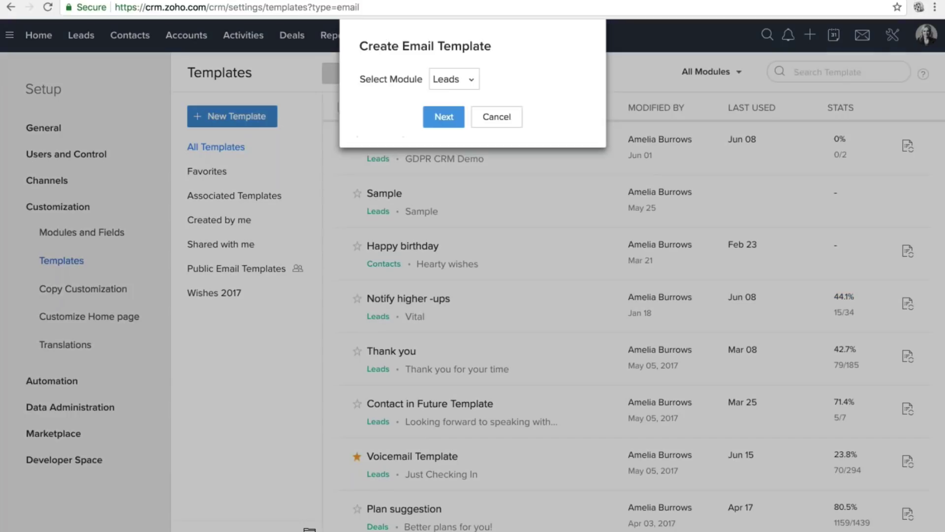
{"action": "left_click", "coordinate": [453, 79]}
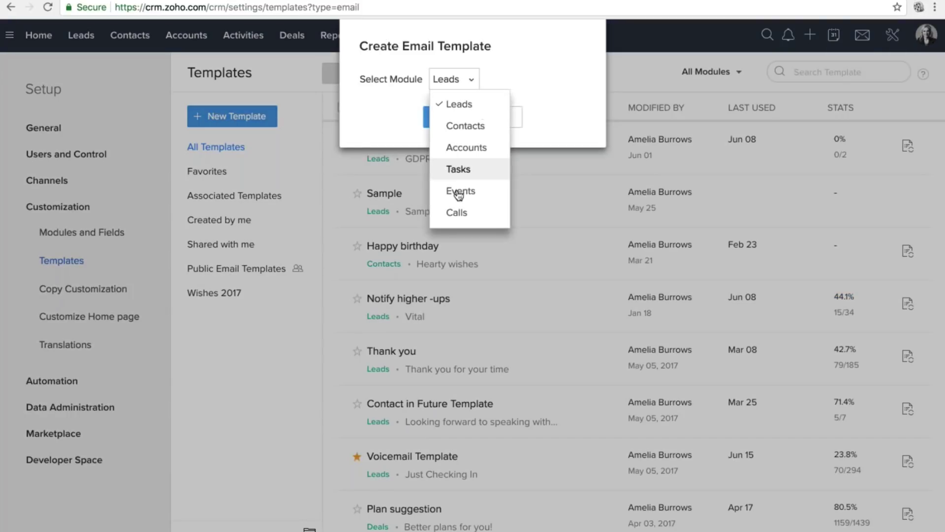
{"action": "scroll", "coordinate": [458, 195], "scroll_direction": "down", "scroll_amount": 3}
{"action": "scroll", "coordinate": [456, 143], "scroll_direction": "up", "scroll_amount": 3}
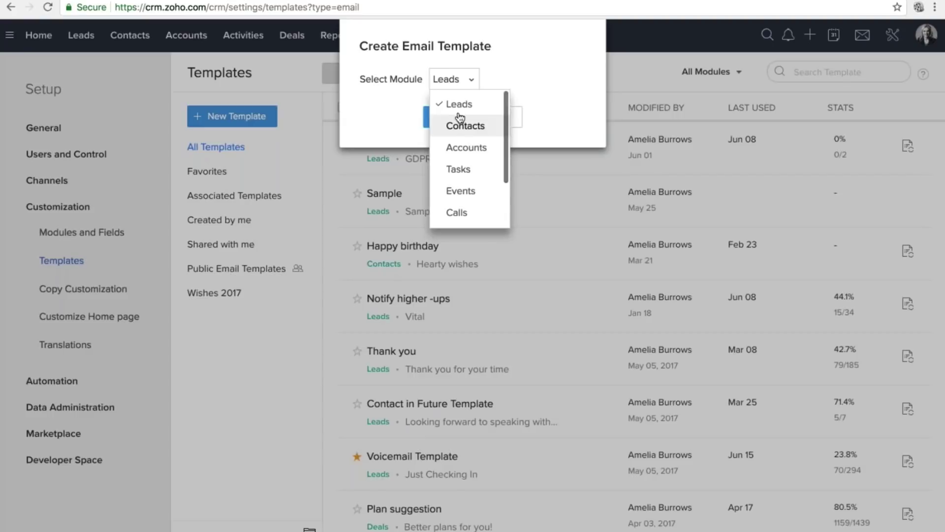
{"action": "left_click", "coordinate": [456, 106]}
{"action": "left_click", "coordinate": [443, 116]}
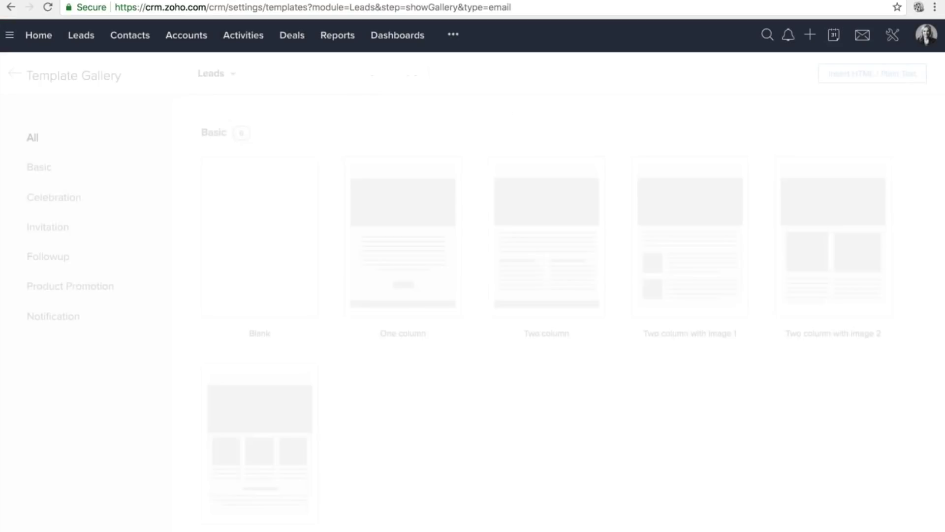
Pick the New year 3 design from the Template Gallery.
{"action": "scroll", "coordinate": [509, 368], "scroll_direction": "down", "scroll_amount": 8}
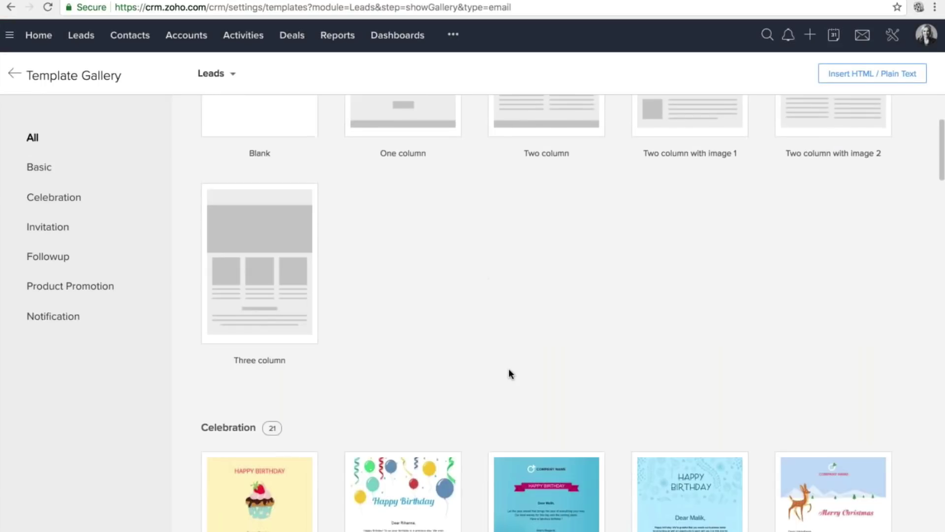
{"action": "scroll", "coordinate": [547, 345], "scroll_direction": "down", "scroll_amount": 8}
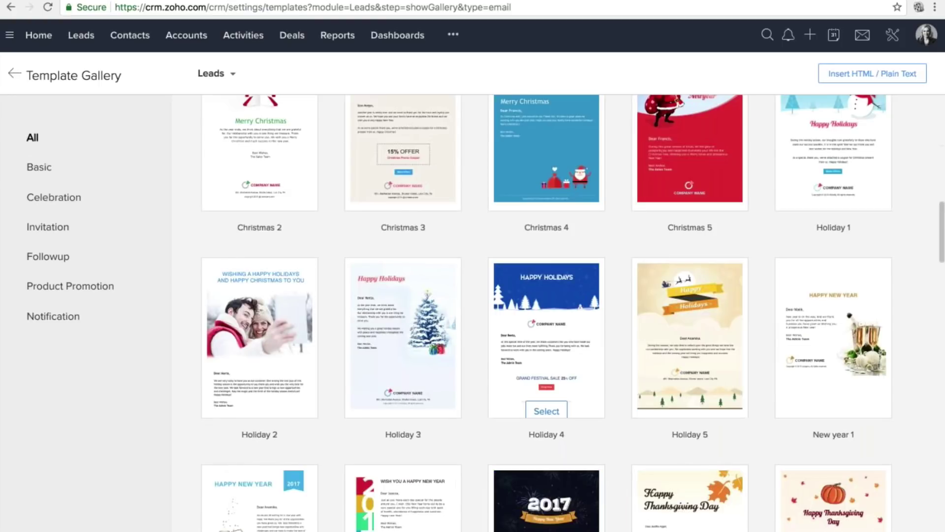
{"action": "scroll", "coordinate": [546, 344], "scroll_direction": "down", "scroll_amount": 7}
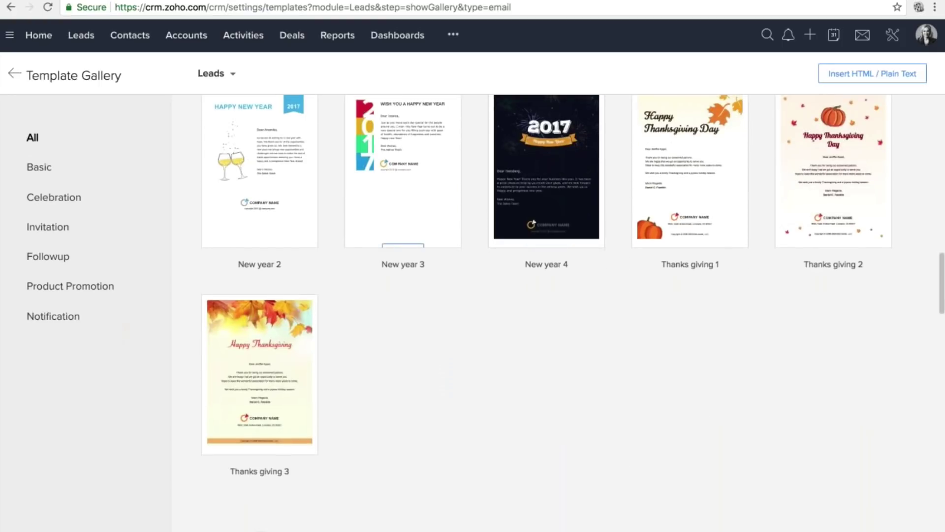
{"action": "left_click", "coordinate": [403, 233]}
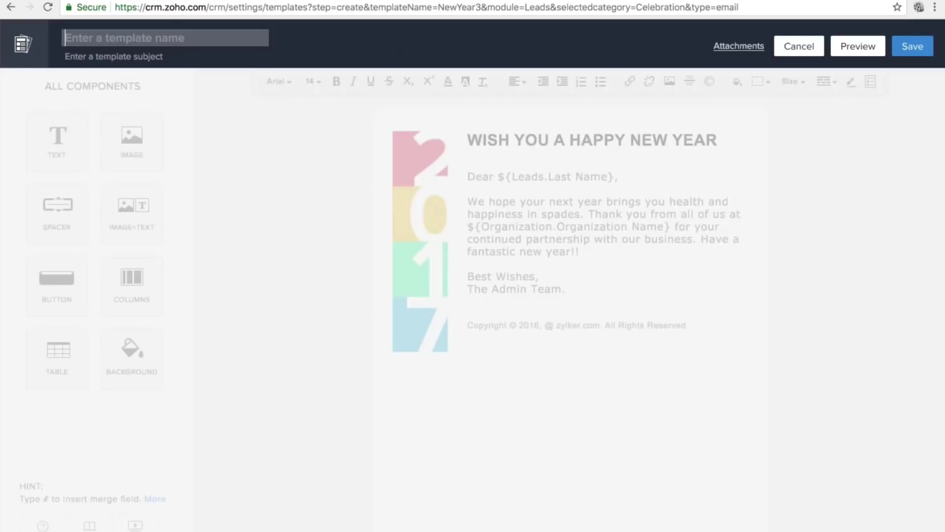
Name the template 'New Year' and set its subject to 'HNY 2019!'.
{"action": "type", "text": "New"}
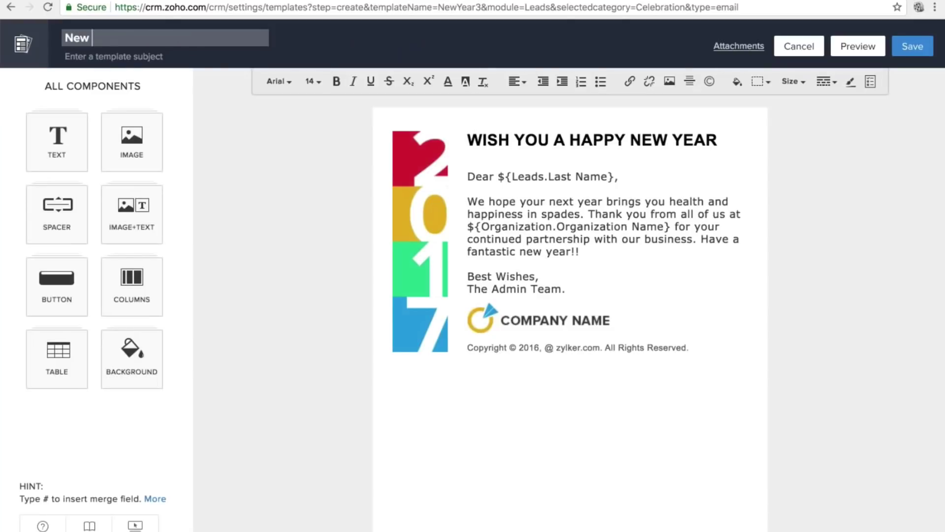
{"action": "type", "text": " Year"}
{"action": "key", "text": "shift+alt+Left"}
{"action": "key", "text": "shift+alt+Left"}
{"action": "key", "text": "super+c"}
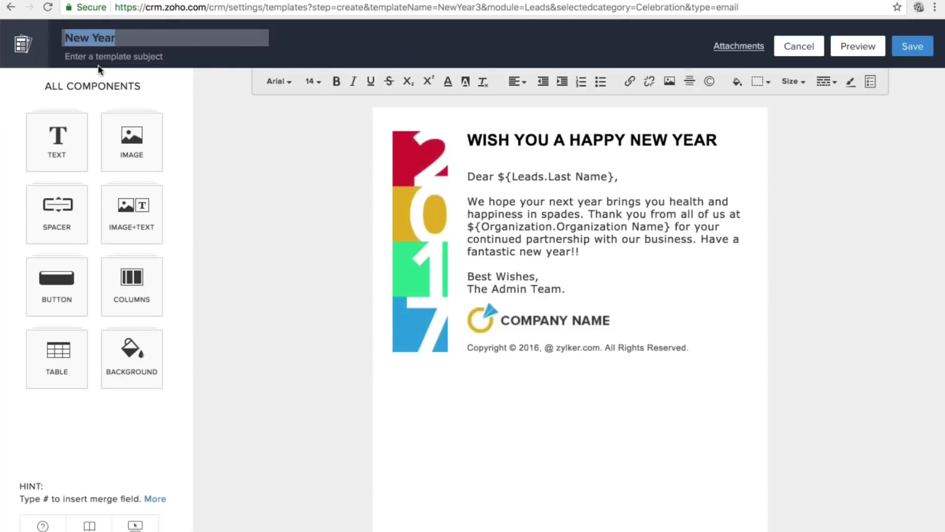
{"action": "key", "text": "Tab"}
{"action": "key", "text": "super+v"}
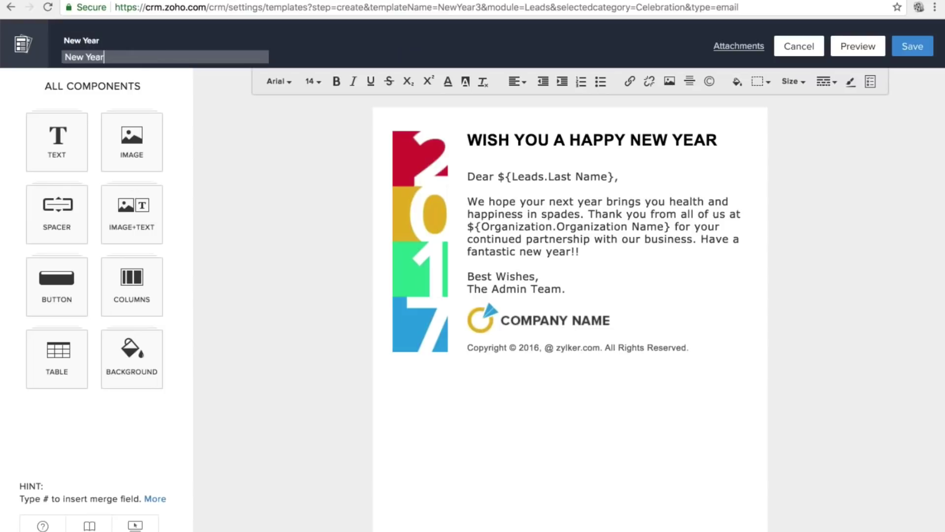
{"action": "double_click", "coordinate": [66, 58]}
{"action": "key", "text": "super+a"}
{"action": "type", "text": "HNY 2019!"}
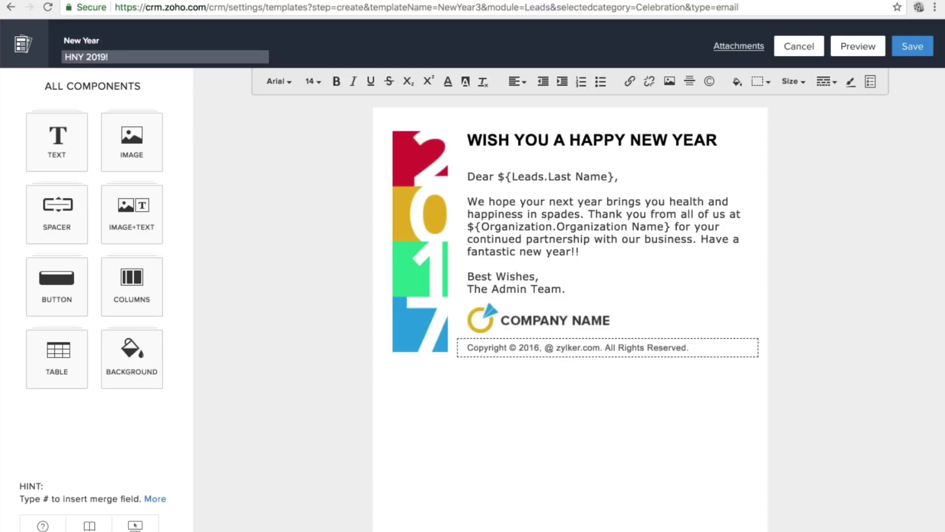
Explore the text, image and button component blocks in the editor panel.
{"action": "scroll", "coordinate": [570, 411], "scroll_direction": "down", "scroll_amount": 1}
{"action": "scroll", "coordinate": [569, 411], "scroll_direction": "up", "scroll_amount": 1}
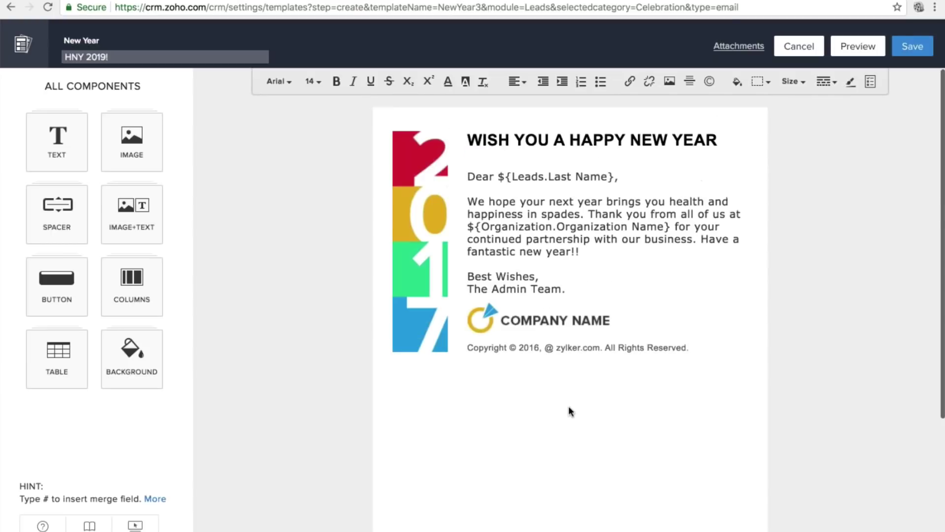
{"action": "left_click", "coordinate": [57, 140]}
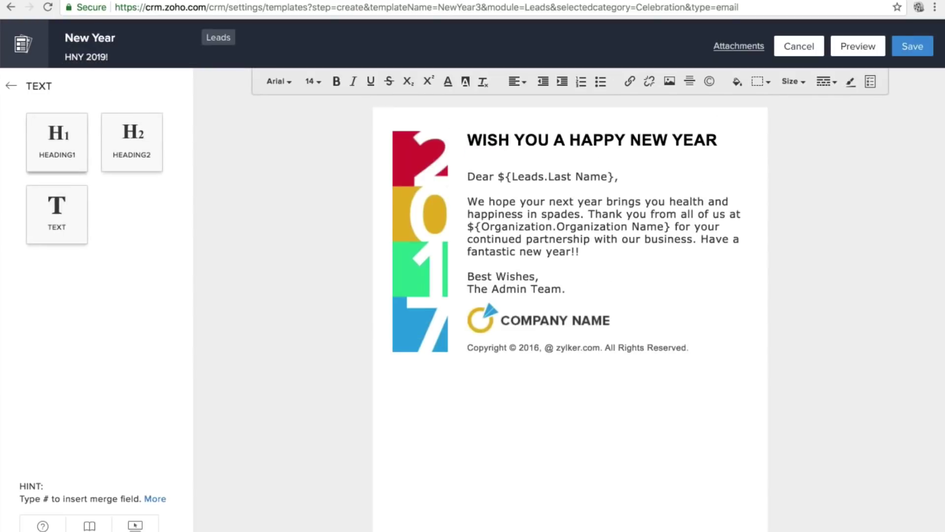
{"action": "left_click", "coordinate": [25, 85]}
{"action": "left_click", "coordinate": [131, 144]}
{"action": "mouse_move", "coordinate": [132, 143]}
{"action": "left_mouse_down"}
{"action": "mouse_move", "coordinate": [171, 181]}
{"action": "mouse_move", "coordinate": [514, 413]}
{"action": "left_mouse_up"}
{"action": "left_click", "coordinate": [32, 84]}
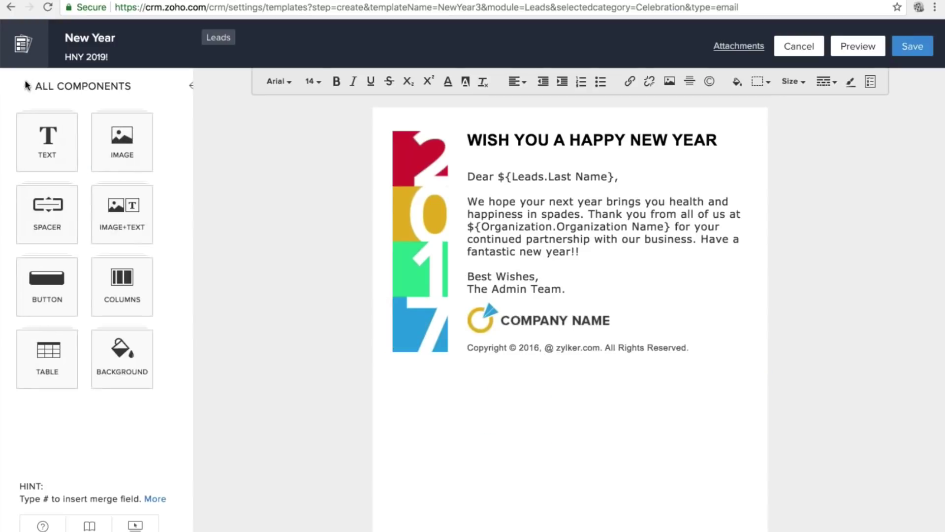
{"action": "left_click", "coordinate": [57, 286]}
{"action": "left_click_drag", "start_coordinate": [57, 143], "coordinate": [420, 319]}
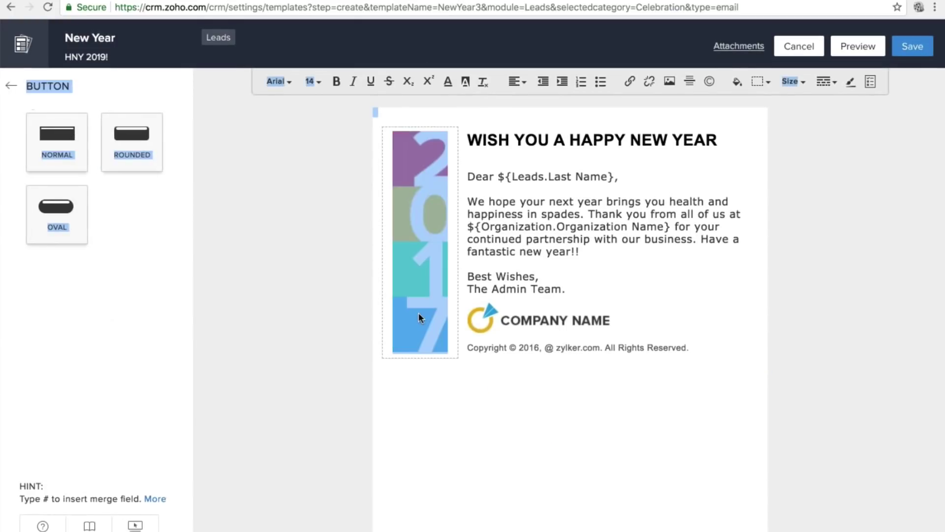
{"action": "left_click", "coordinate": [11, 86]}
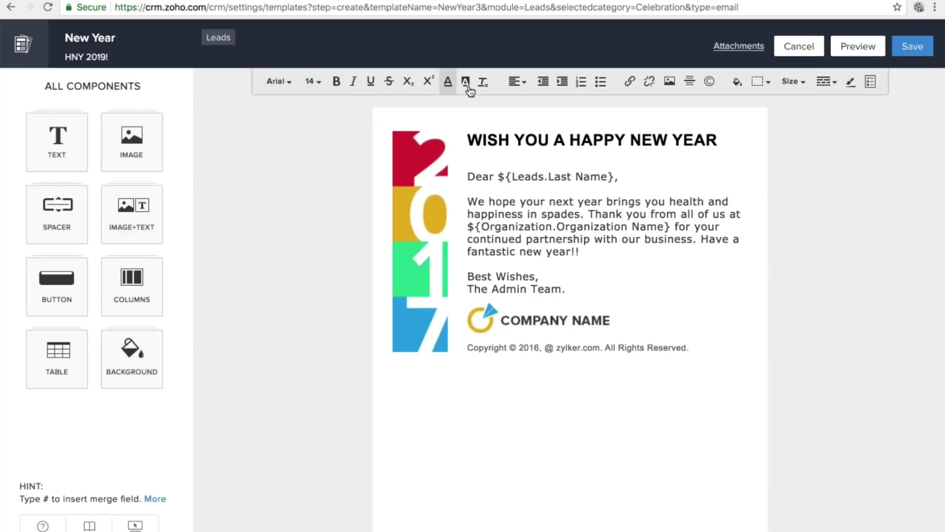
Check the font and font-size menus, then return to the Template Gallery.
{"action": "left_click", "coordinate": [290, 79]}
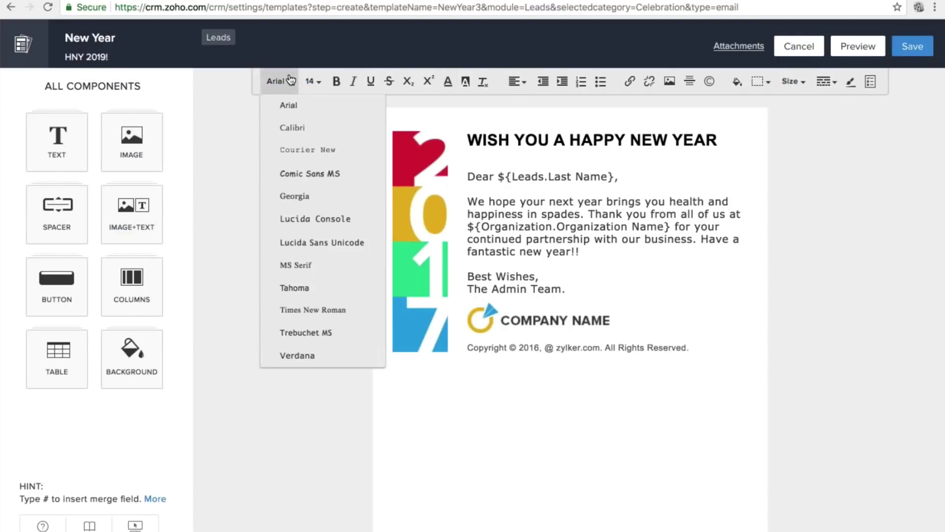
{"action": "left_click", "coordinate": [320, 81]}
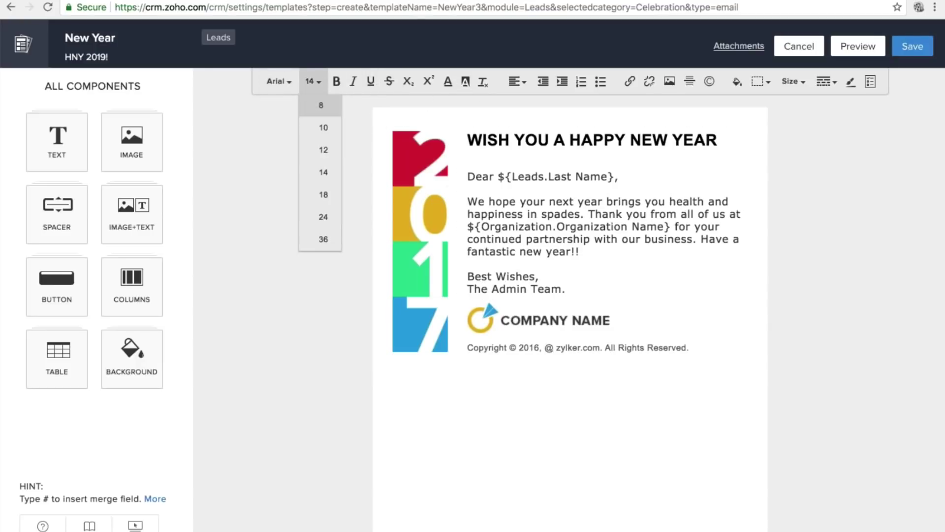
{"action": "left_click", "coordinate": [10, 8]}
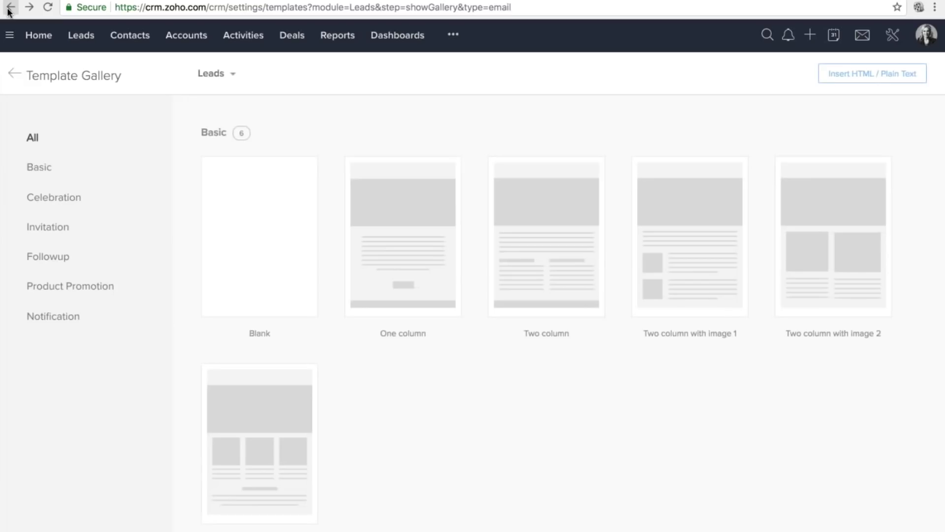
{"action": "mouse_move", "coordinate": [284, 294]}
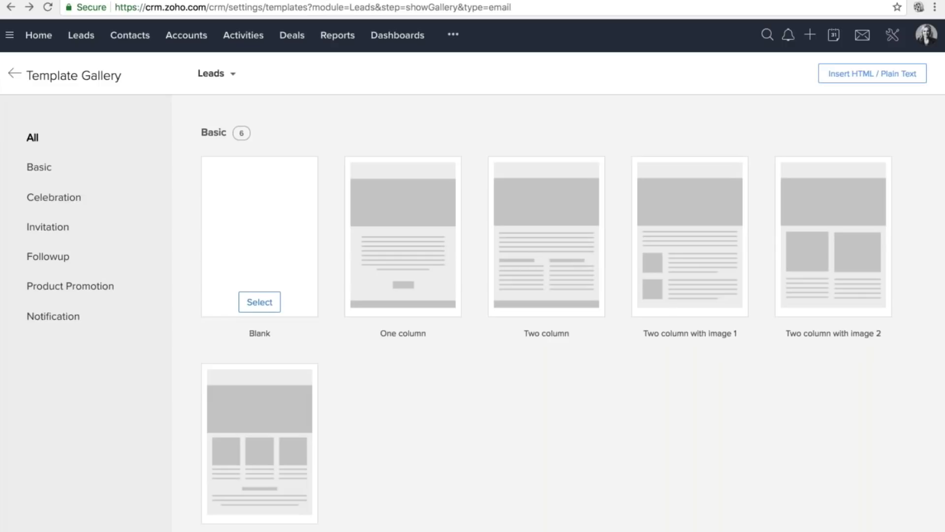
Start an HTML/plain-text template, view its empty HTML source, and cancel without changes.
{"action": "left_click", "coordinate": [868, 78]}
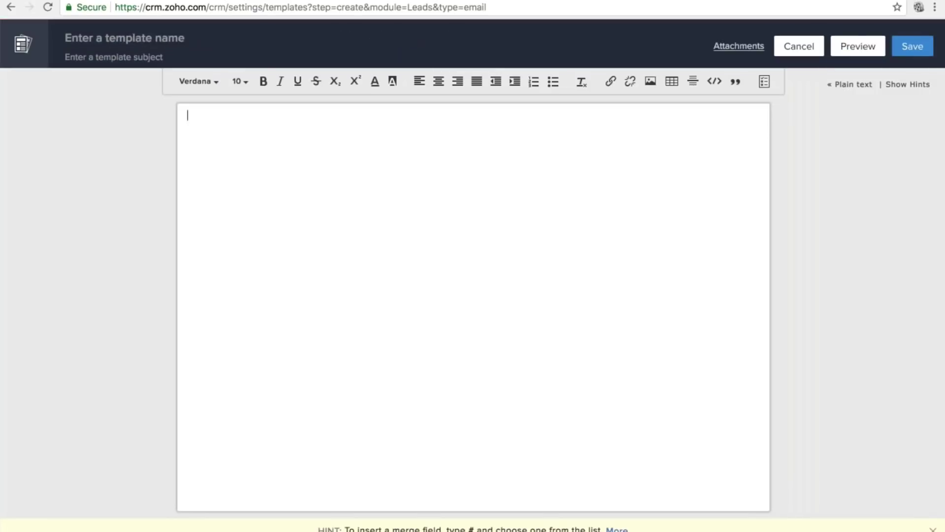
{"action": "left_click", "coordinate": [718, 85]}
{"action": "key", "text": "super+a"}
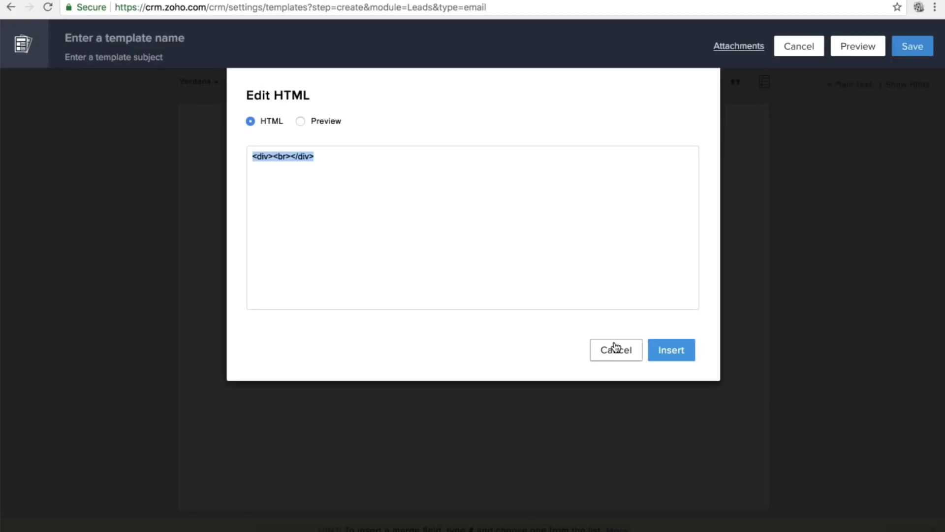
{"action": "left_click", "coordinate": [615, 347]}
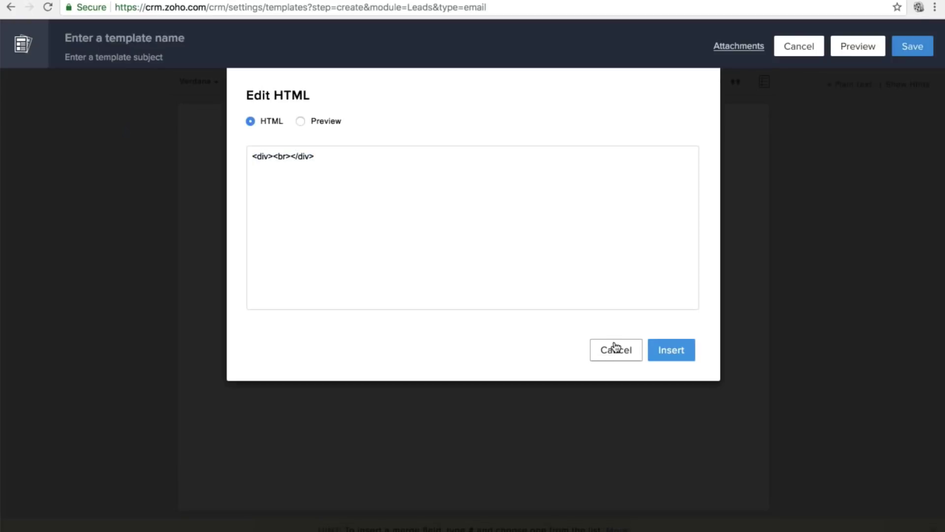
{"action": "left_click", "coordinate": [615, 347]}
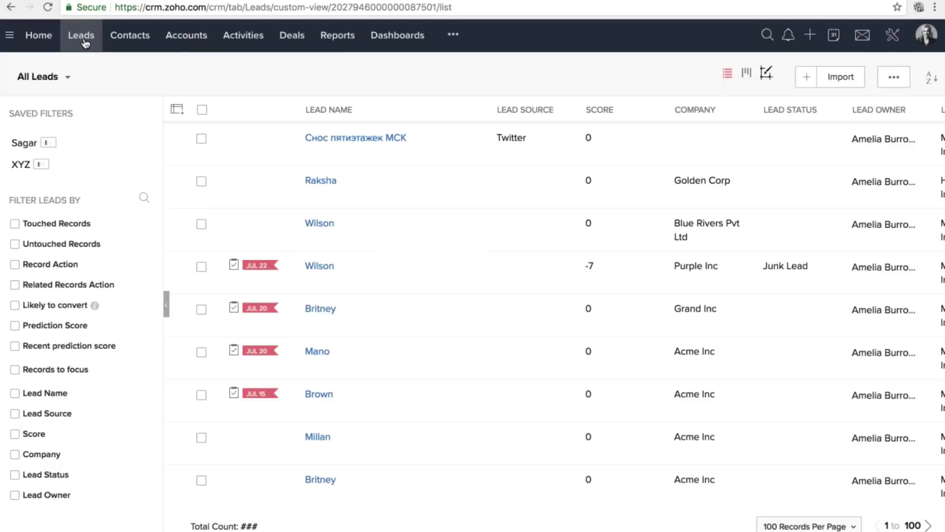
Select all leads in the Score >= 10 saved filter and start a mass email to them.
{"action": "left_click", "coordinate": [19, 143]}
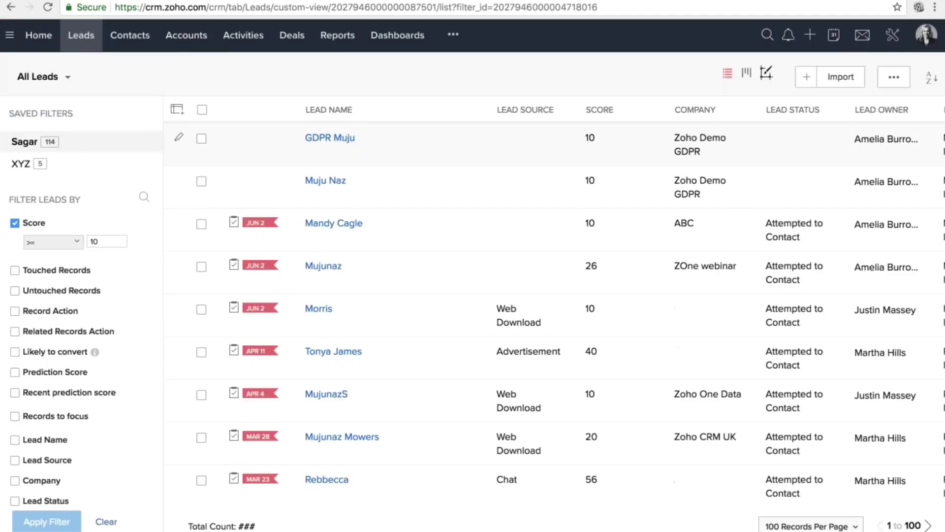
{"action": "left_click", "coordinate": [202, 109]}
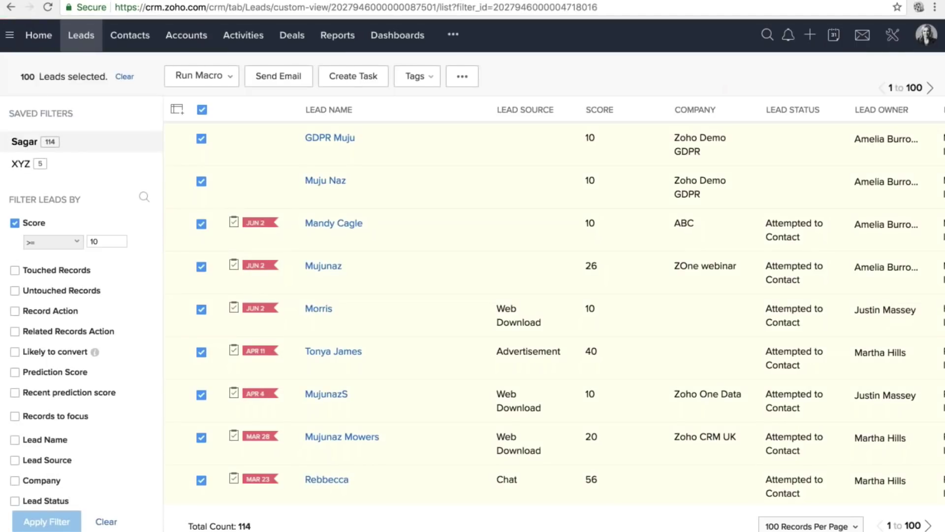
{"action": "left_click", "coordinate": [278, 74]}
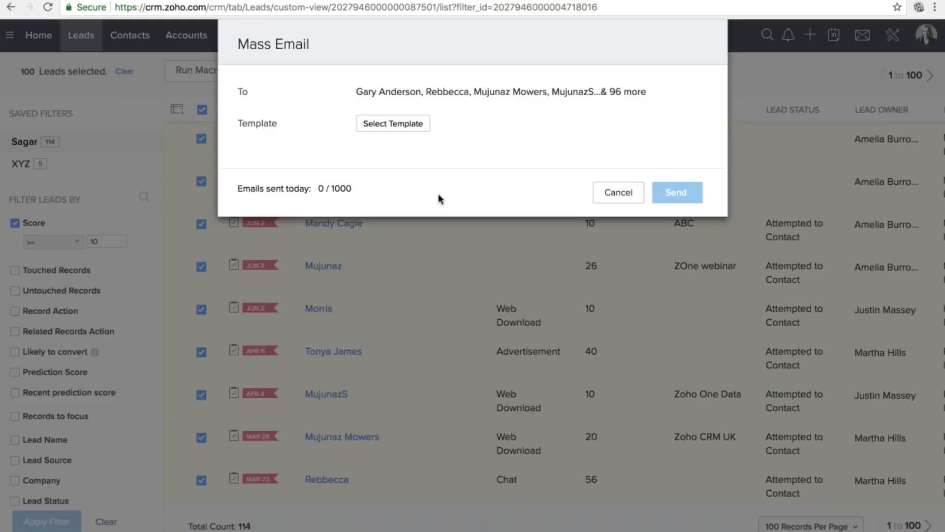
Apply the New Year Wishes template to the mass email, then close the dialog unsent.
{"action": "left_click", "coordinate": [393, 123]}
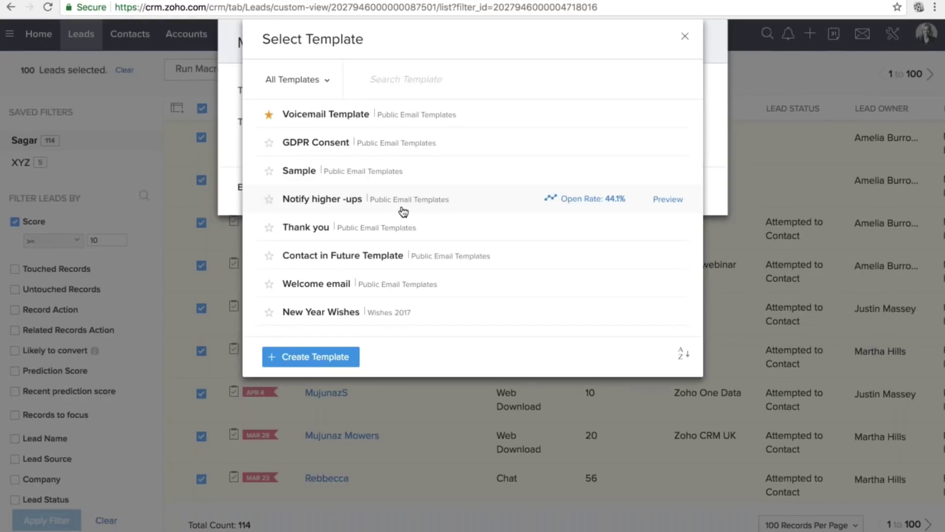
{"action": "left_click", "coordinate": [316, 311]}
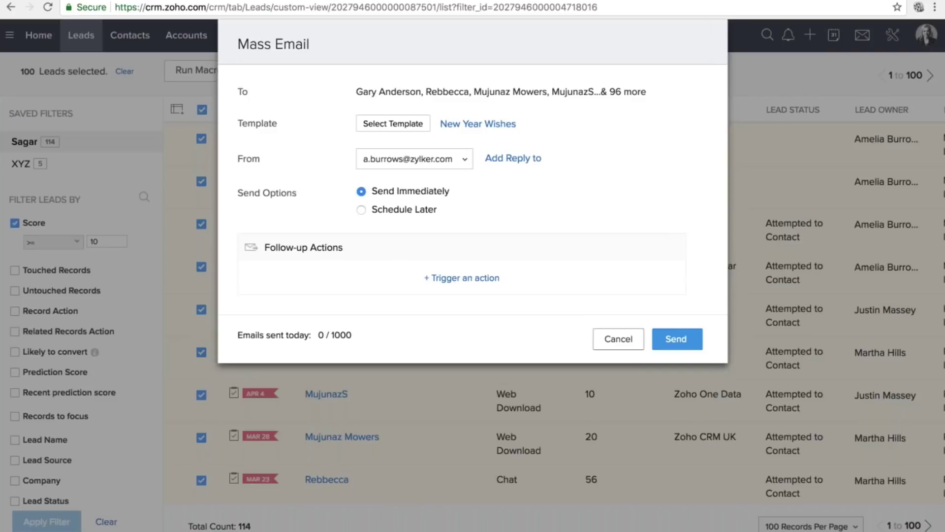
{"action": "left_click", "coordinate": [619, 339]}
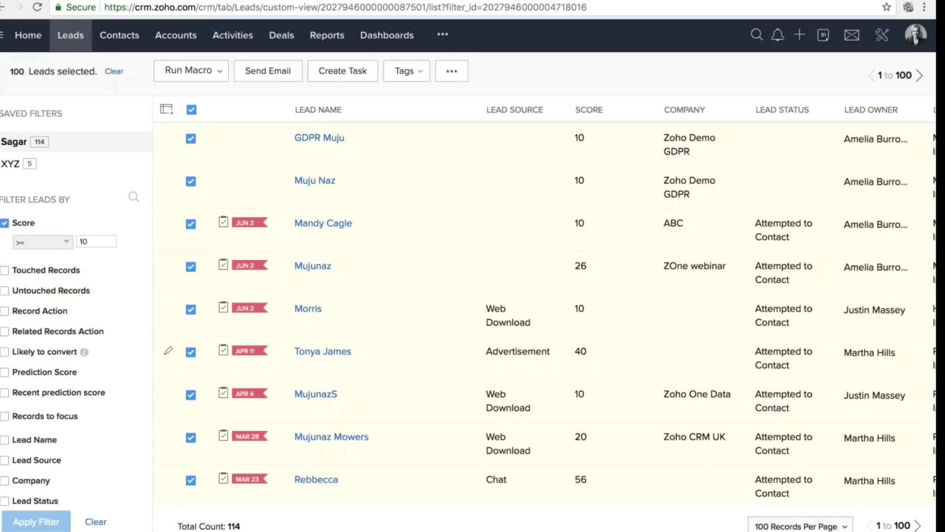